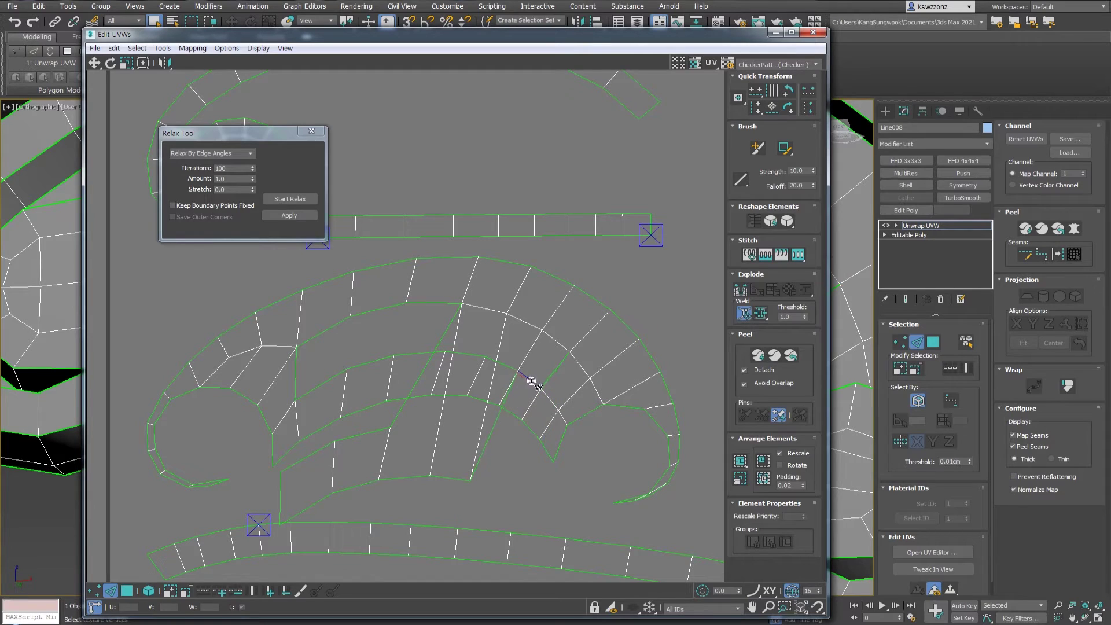
Target-weld the remaining loose edges of the detached middle strip onto the matching edges of the arch-shaped UV shell.
left_click(486, 444)
left_click(492, 361)
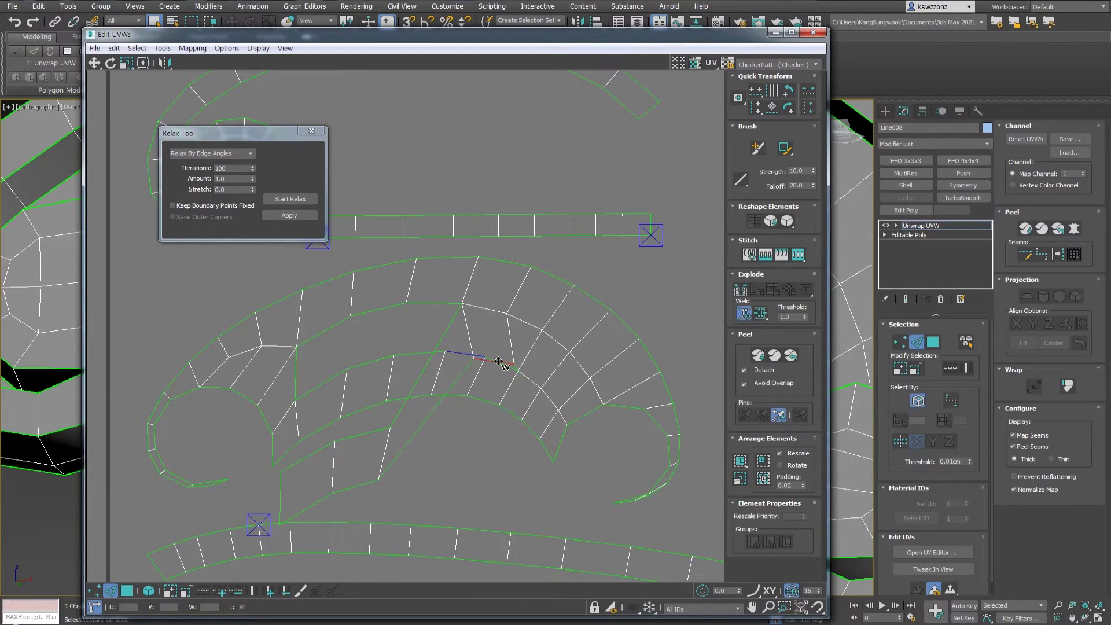
left_click_drag(501, 364, 468, 355)
left_click_drag(366, 433, 369, 313)
left_click_drag(371, 483, 369, 365)
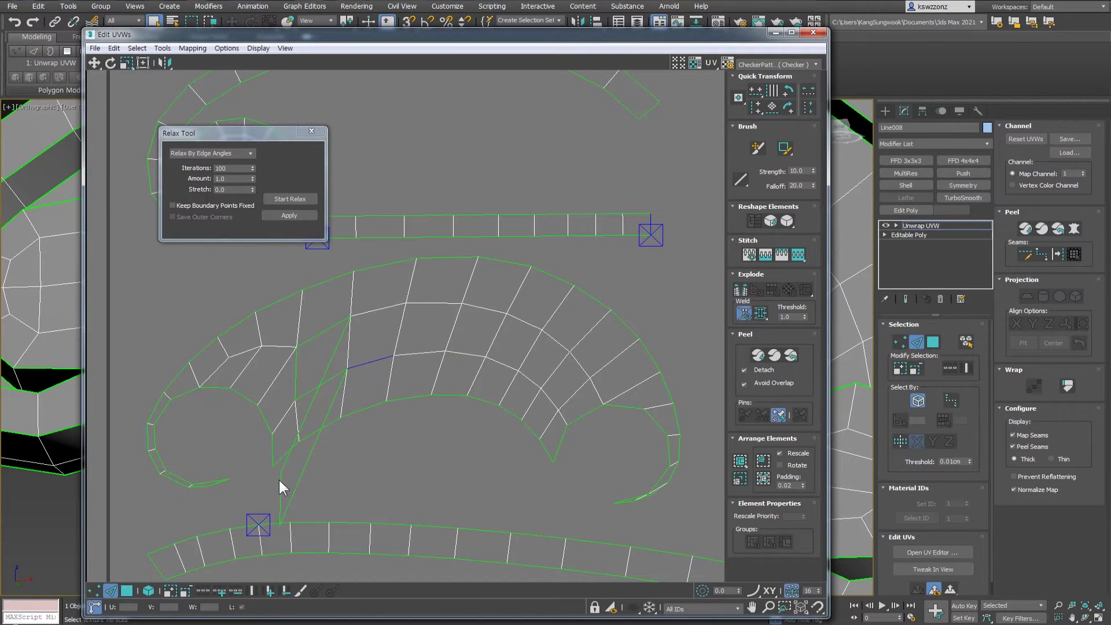
left_click(296, 363)
left_click(297, 361)
middle_click_drag(393, 382, 397, 383)
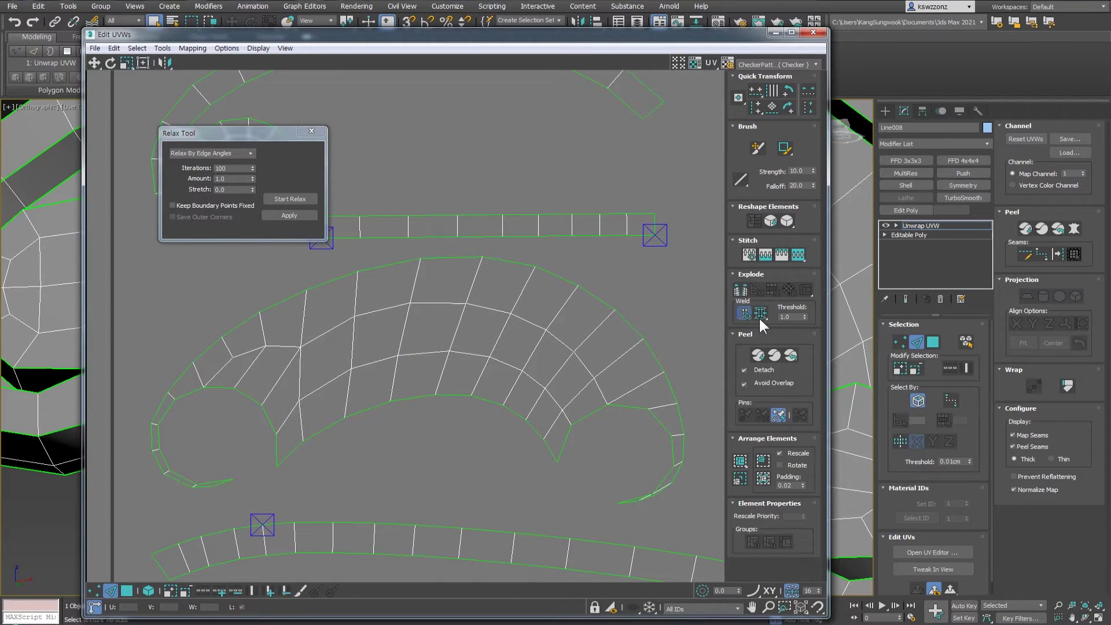
left_click(447, 358)
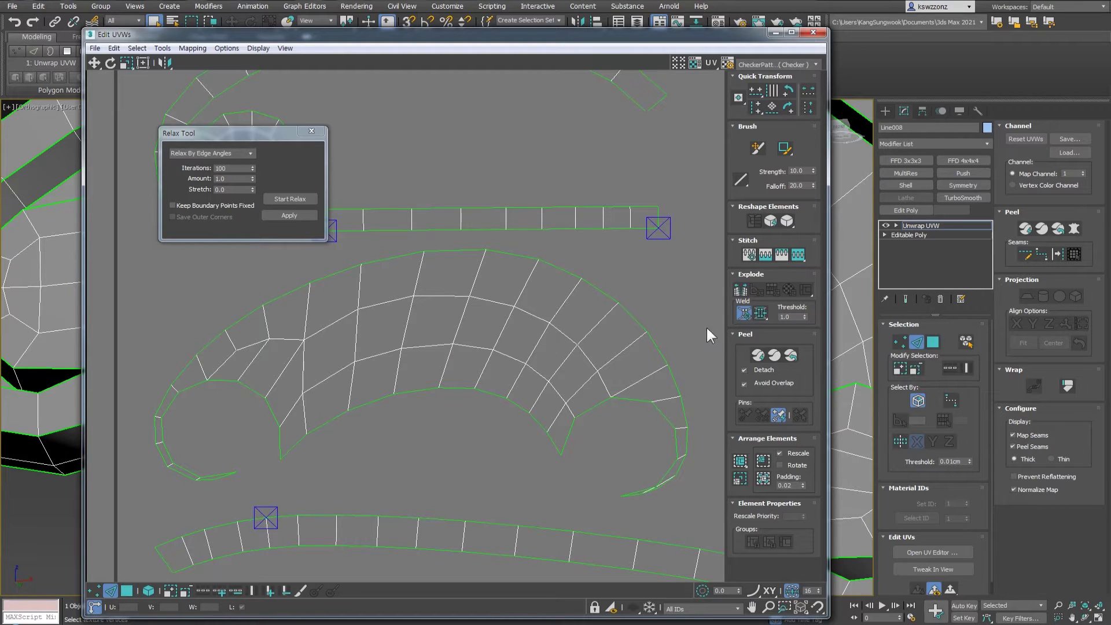
Separate the middle strip of polygons from the arch-shaped UV shell and place it just below the arch.
left_click(127, 591)
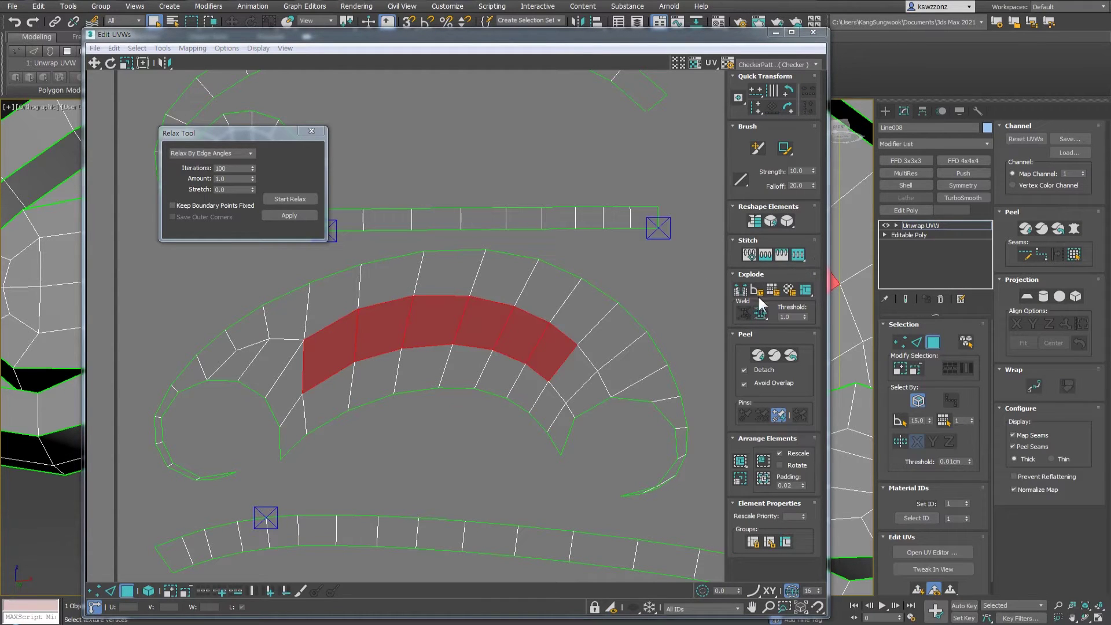
left_click_drag(518, 335, 495, 457)
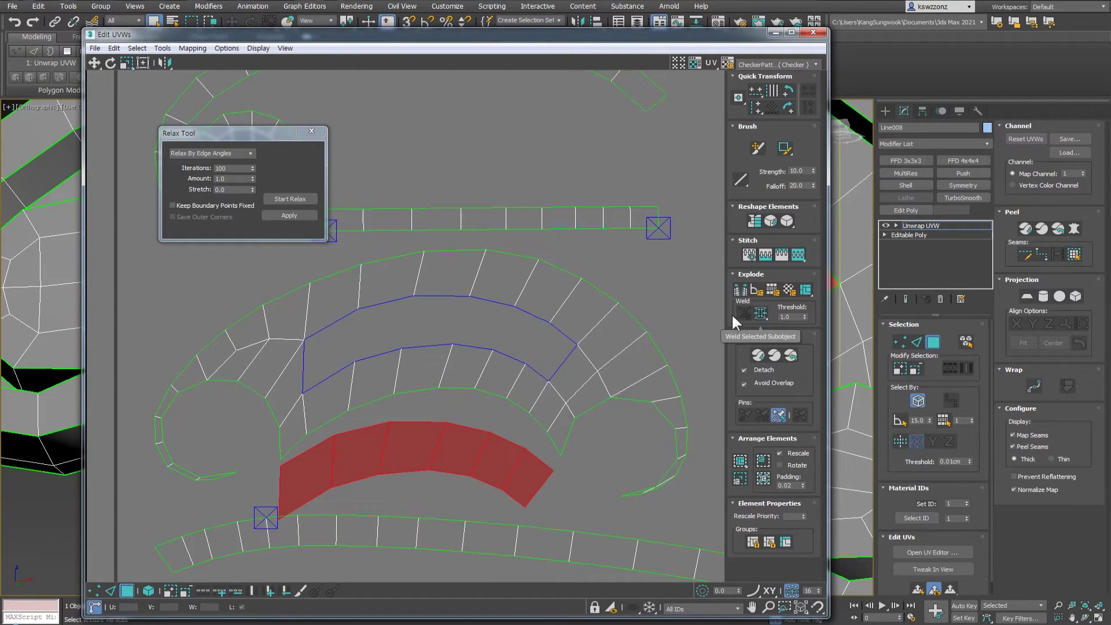
left_click_drag(466, 451, 538, 475)
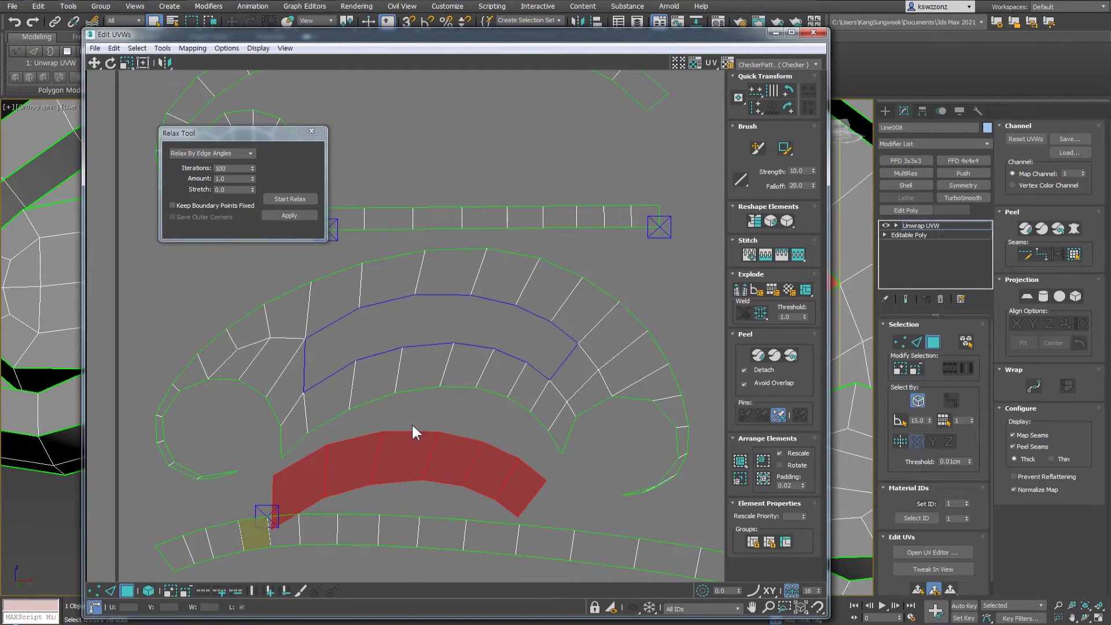
Select the strip's long borders and both end edges and try target-welding them onto the arch opening.
left_click(110, 591)
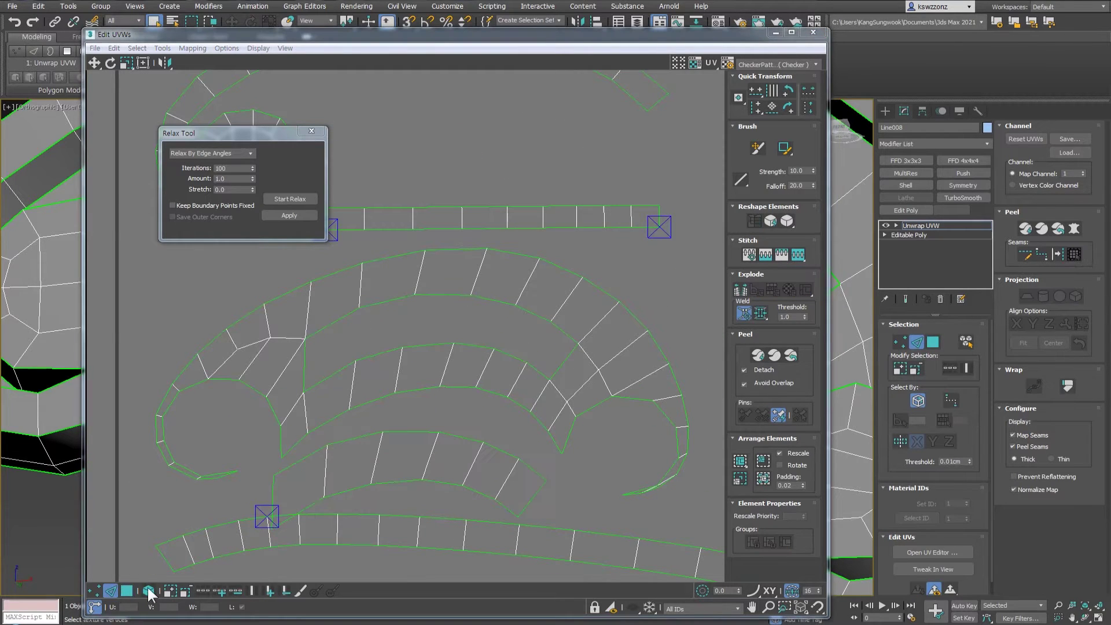
double_click(312, 455)
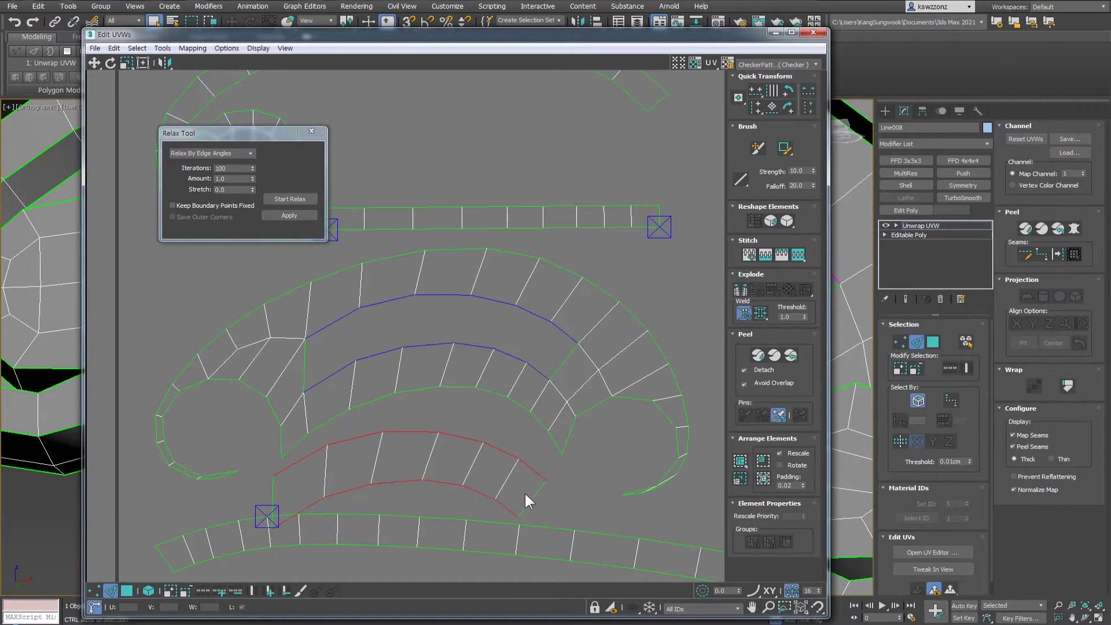
left_click(275, 489, "ctrl")
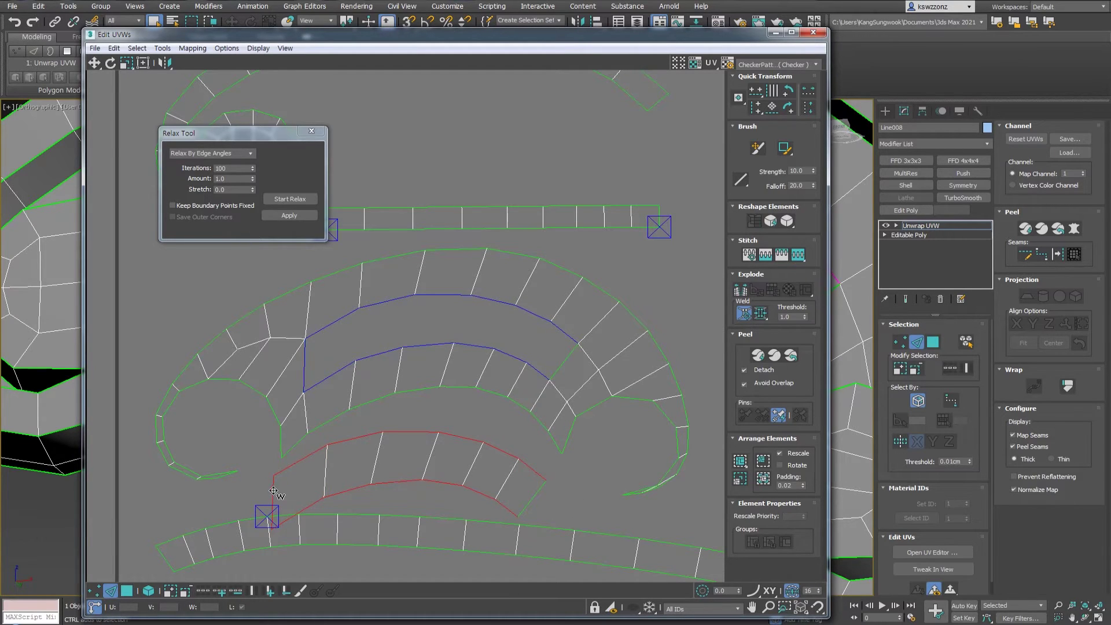
left_click(541, 488, "ctrl")
left_click_drag(542, 476, 573, 339)
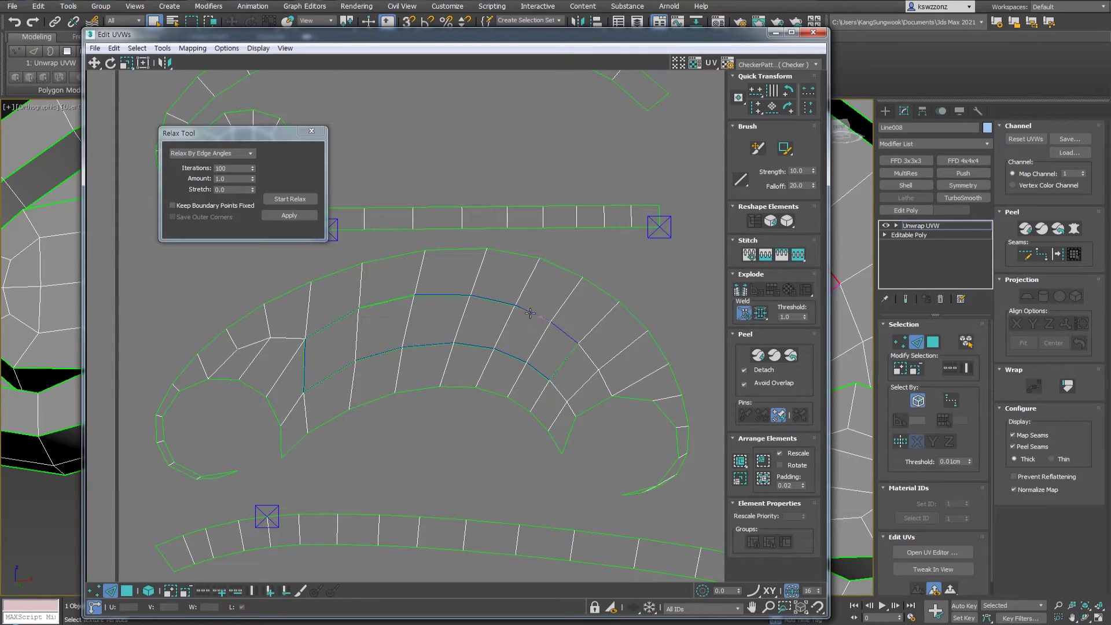
left_click(552, 327)
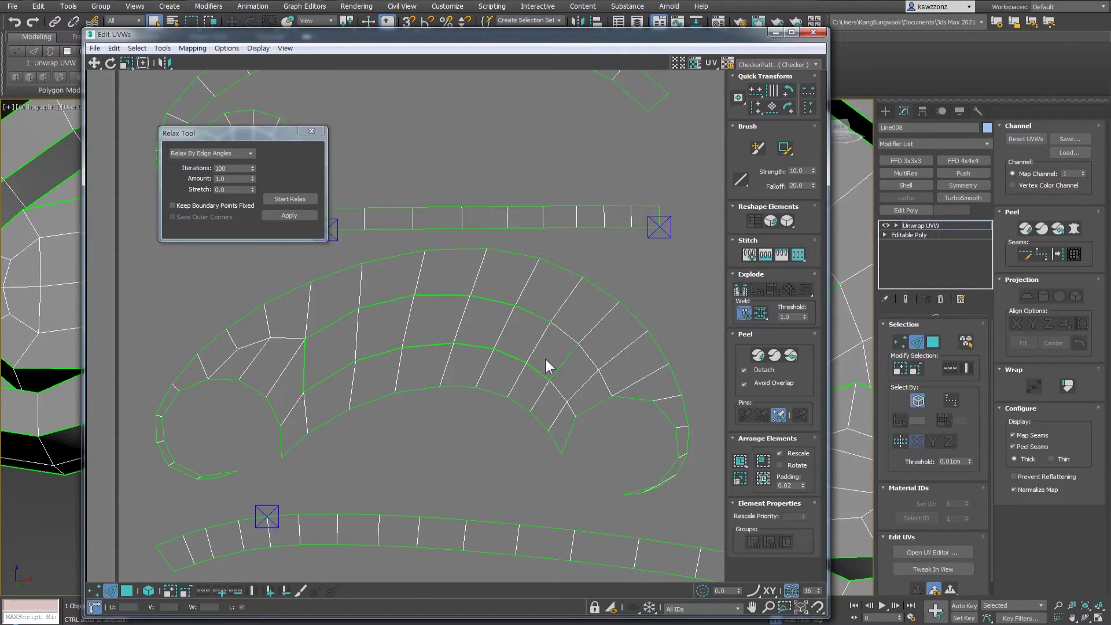
double_click(545, 360)
Turn on element selection for polygons, select the strip and the arch shell together, and clear the selection.
left_click(129, 590)
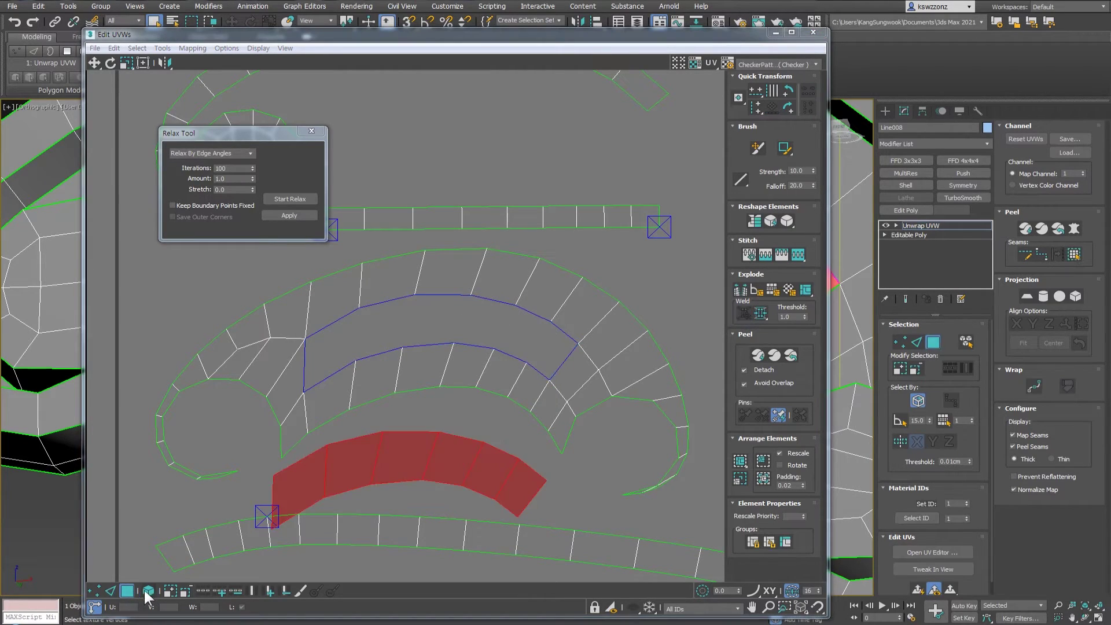
left_click(449, 429)
left_click(362, 461)
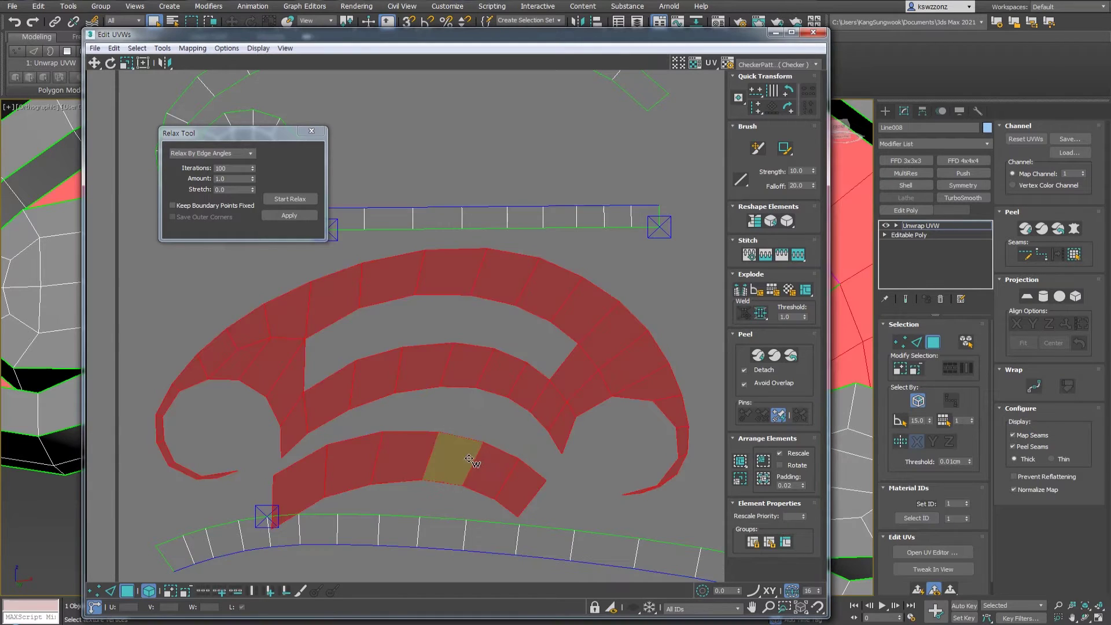
left_click(362, 428)
Turn on snapping in vertex mode and try target-welding the strip's vertices onto the corners of the arch opening.
left_click(94, 592)
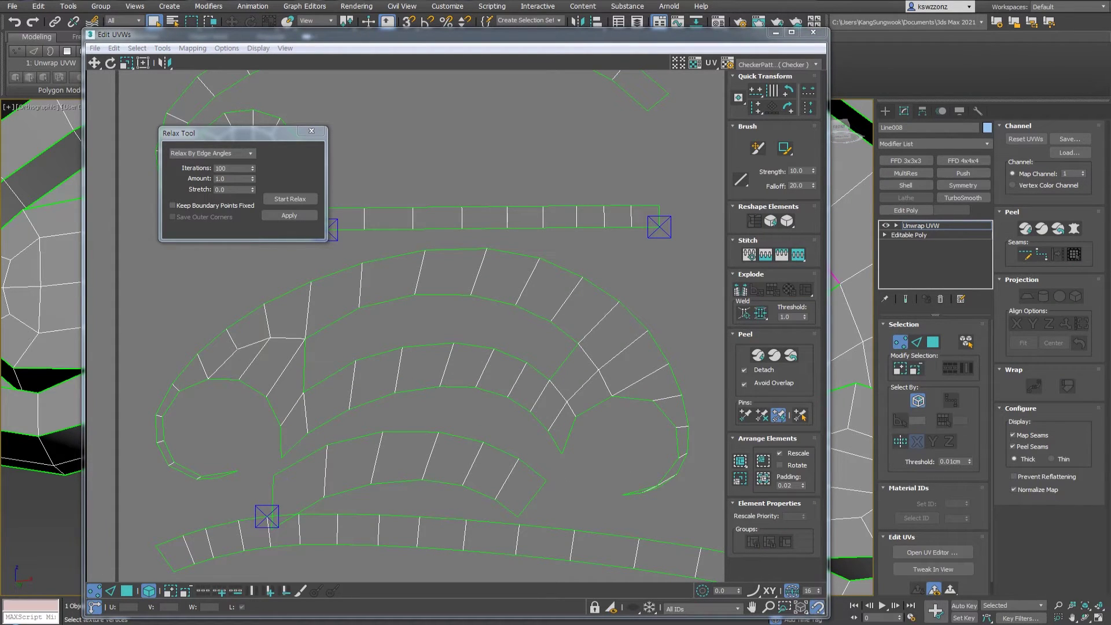
left_click(818, 606)
left_click(548, 481)
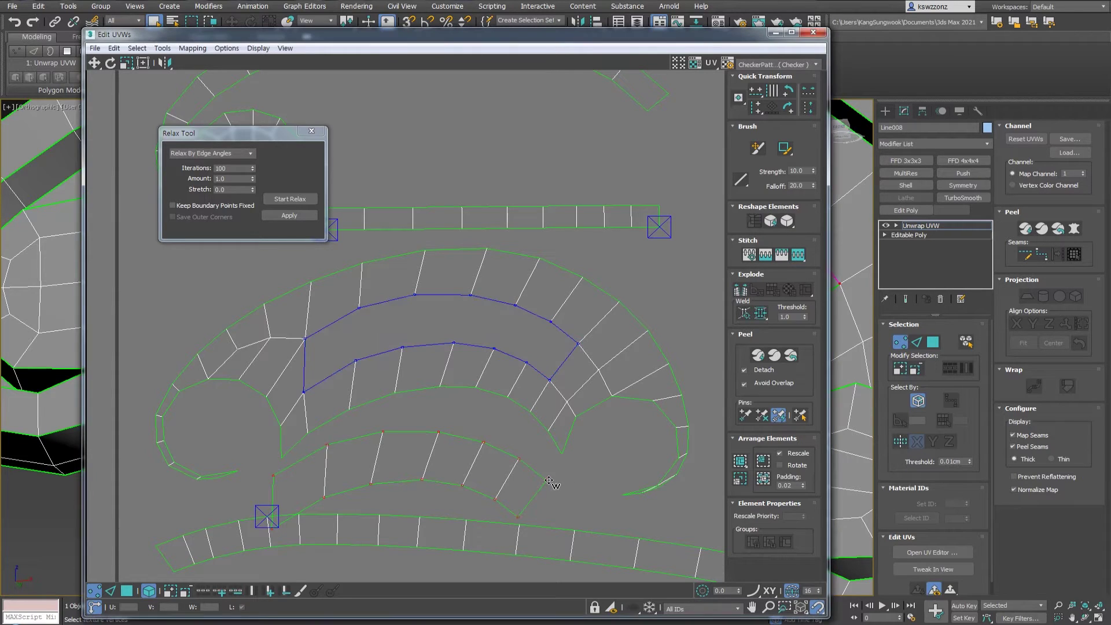
left_click_drag(549, 481, 575, 345)
scroll(573, 345, "up", 3)
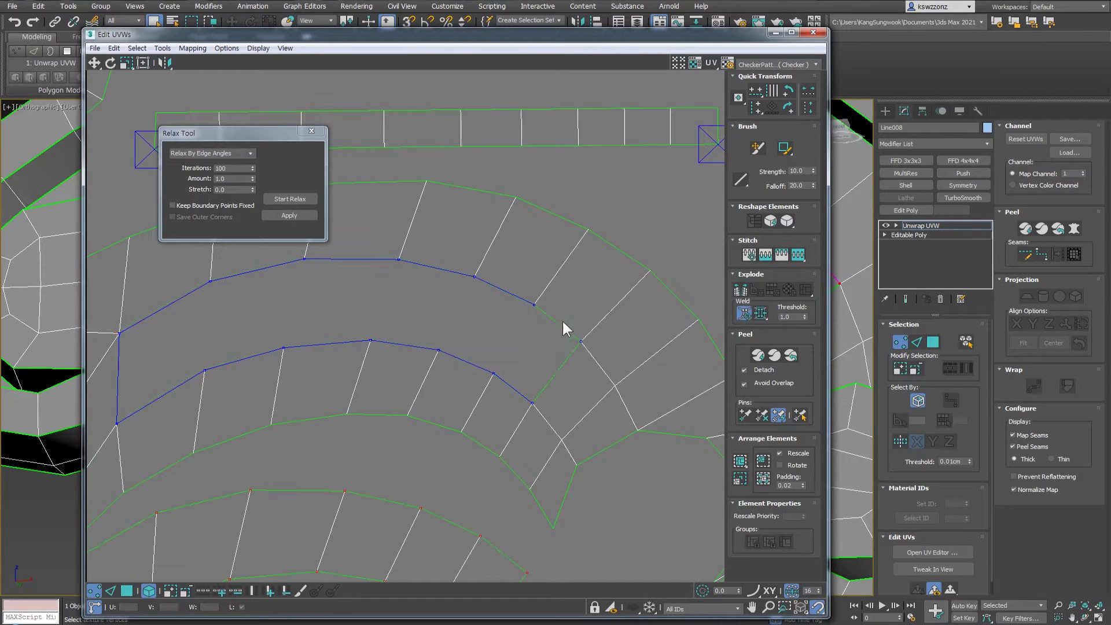
scroll(548, 308, "down", 5)
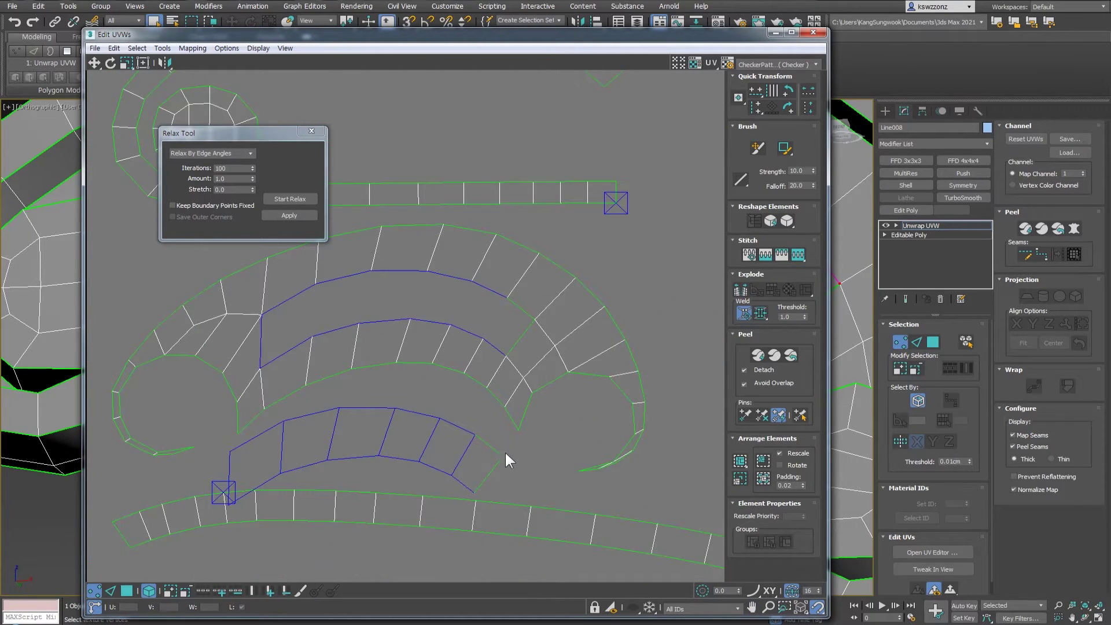
left_click(502, 455)
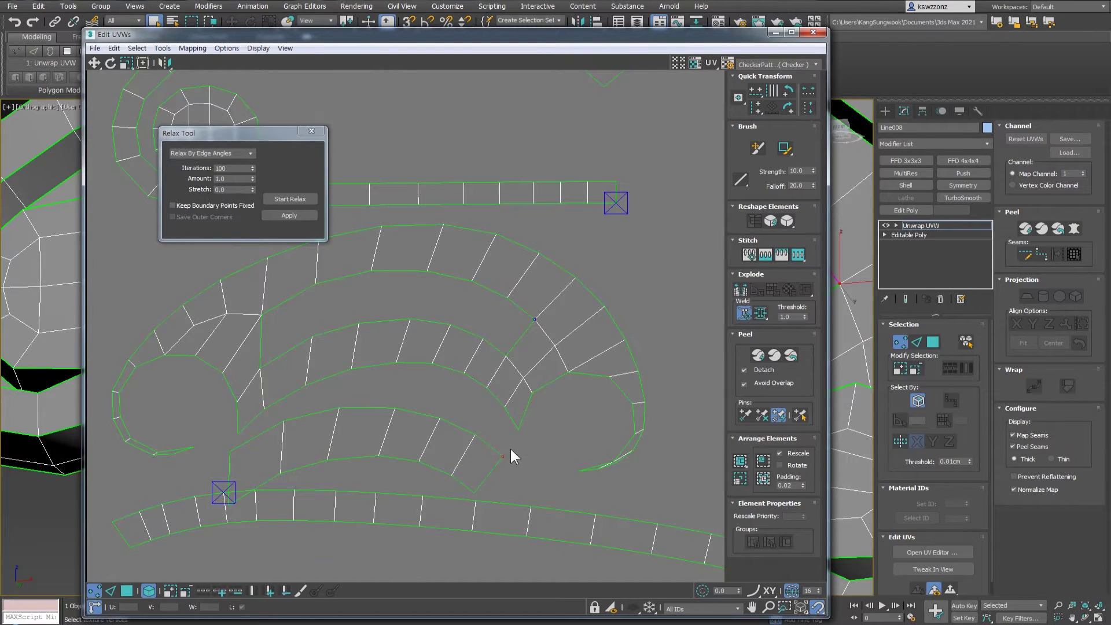
left_click_drag(511, 450, 500, 462)
left_click(476, 435)
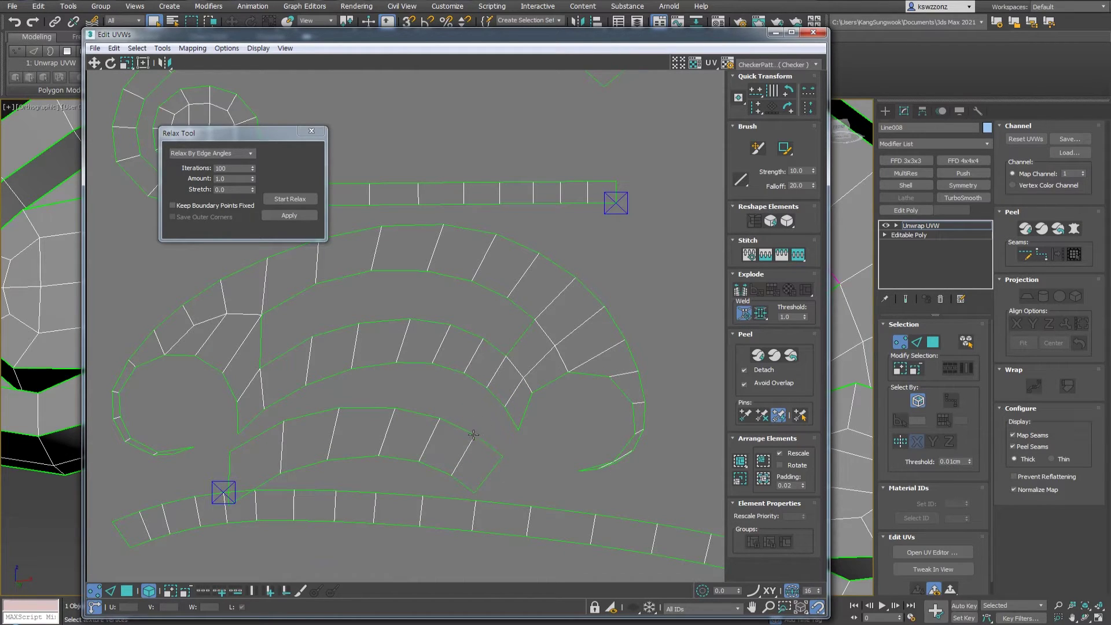
Turn off Target Weld, fit the strip into the arch opening, and try Weld Selected on all the shell vertices.
left_click(745, 313)
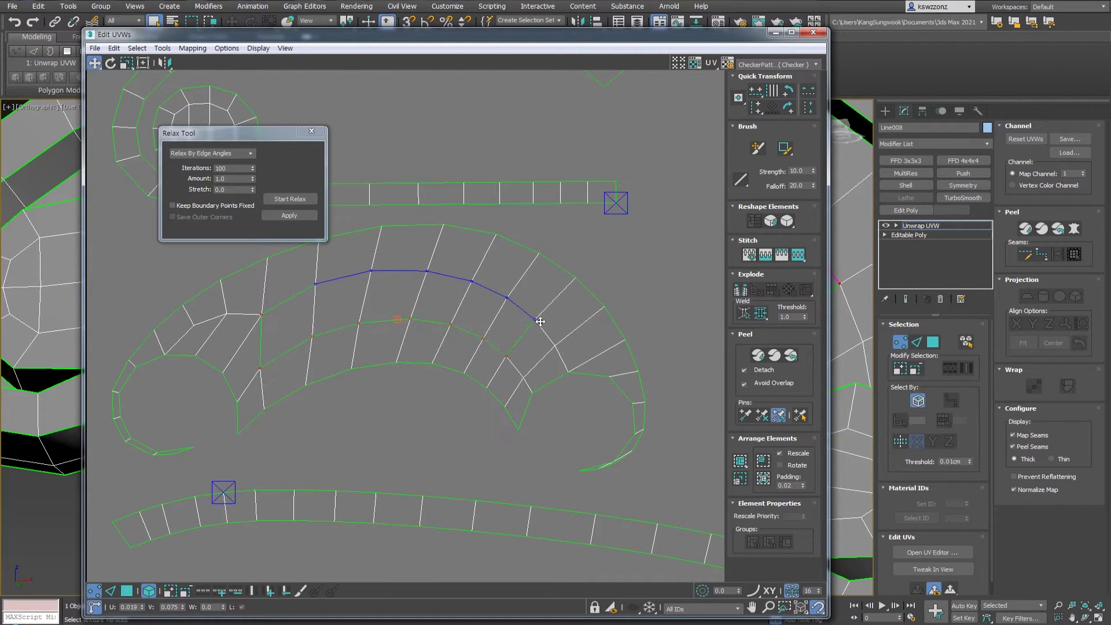
middle_click_drag(567, 371, 592, 377)
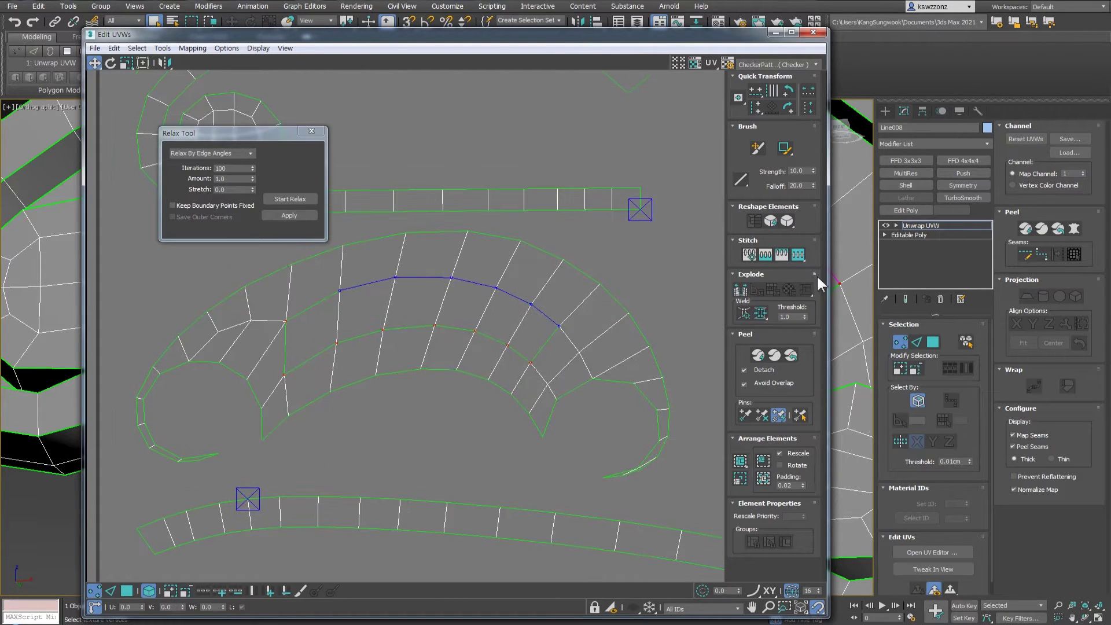
left_click(352, 342)
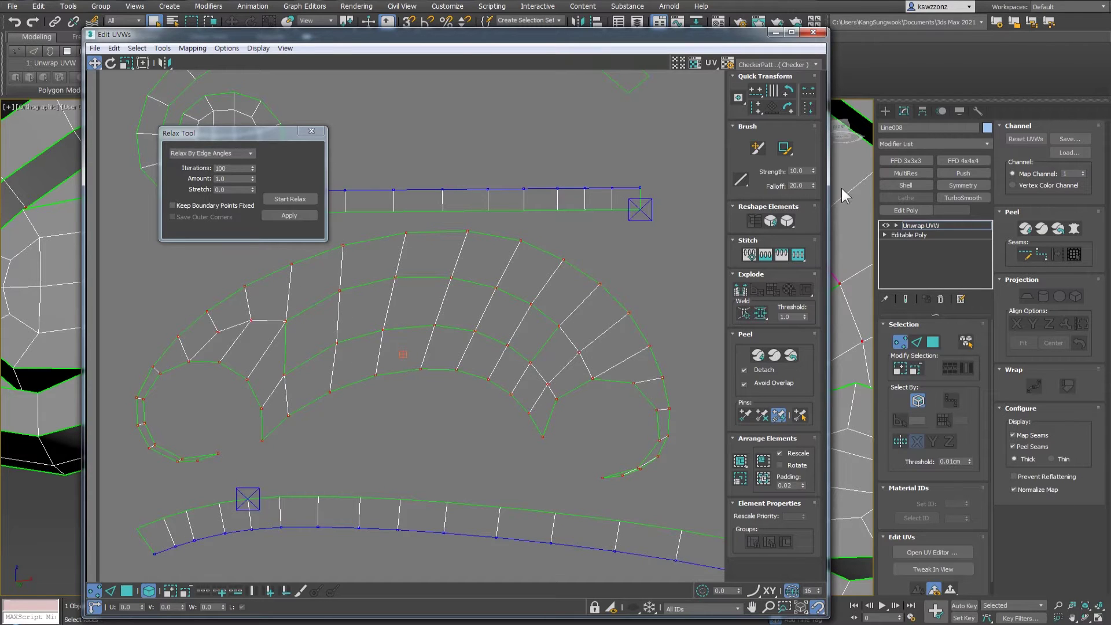
left_click(762, 314)
middle_click_drag(391, 368, 393, 382)
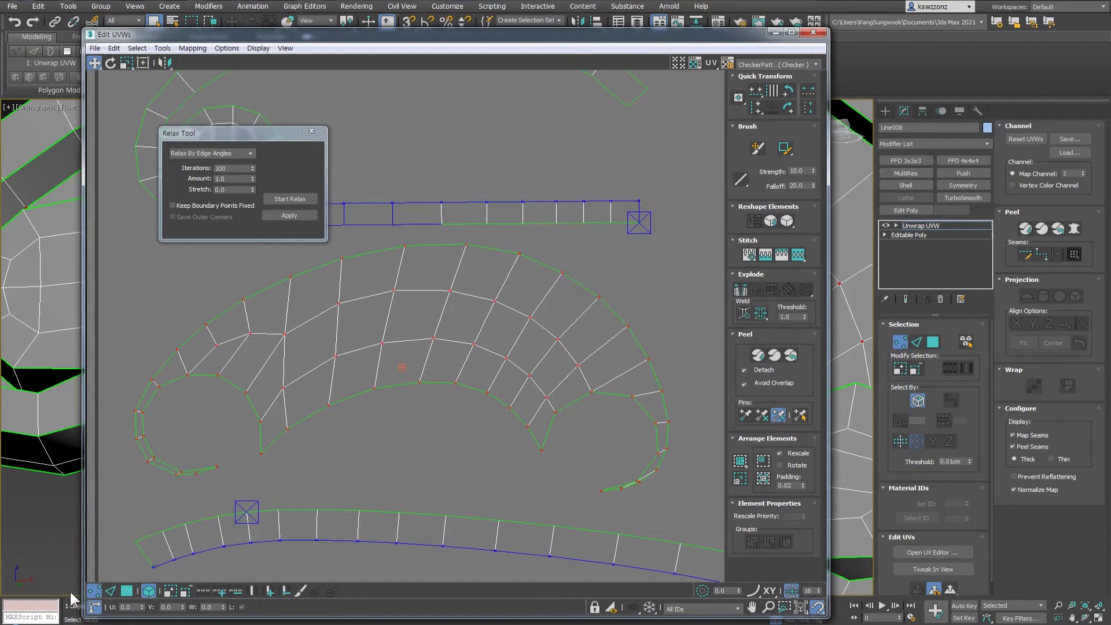
left_click(760, 319)
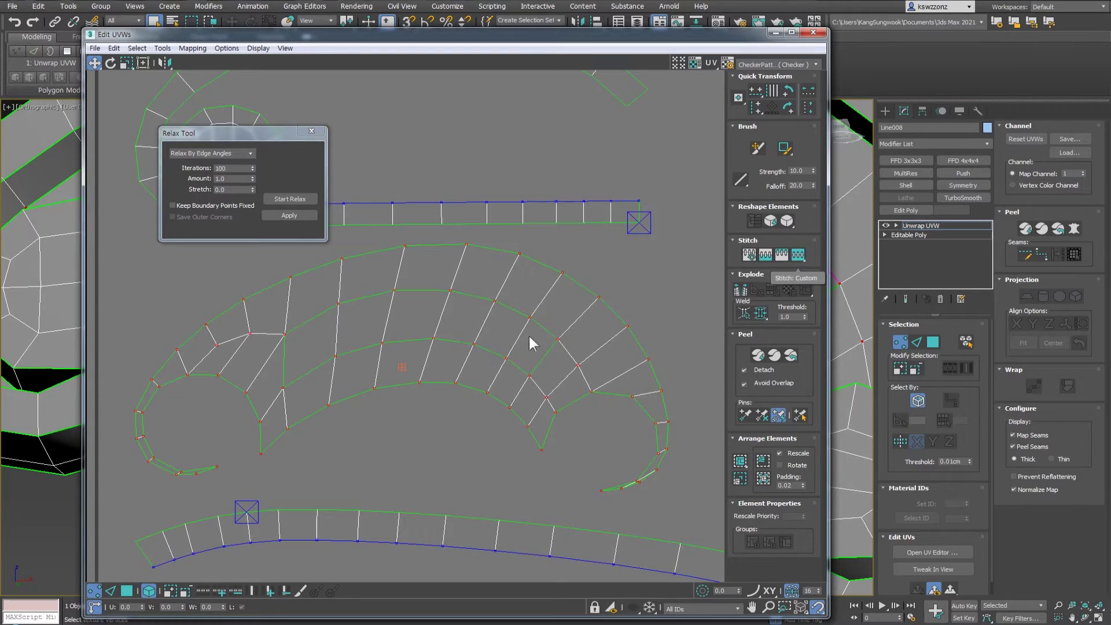
Move the strip element out of the arch opening to just below it, and select both polygon elements.
left_click(126, 591)
left_click(388, 331)
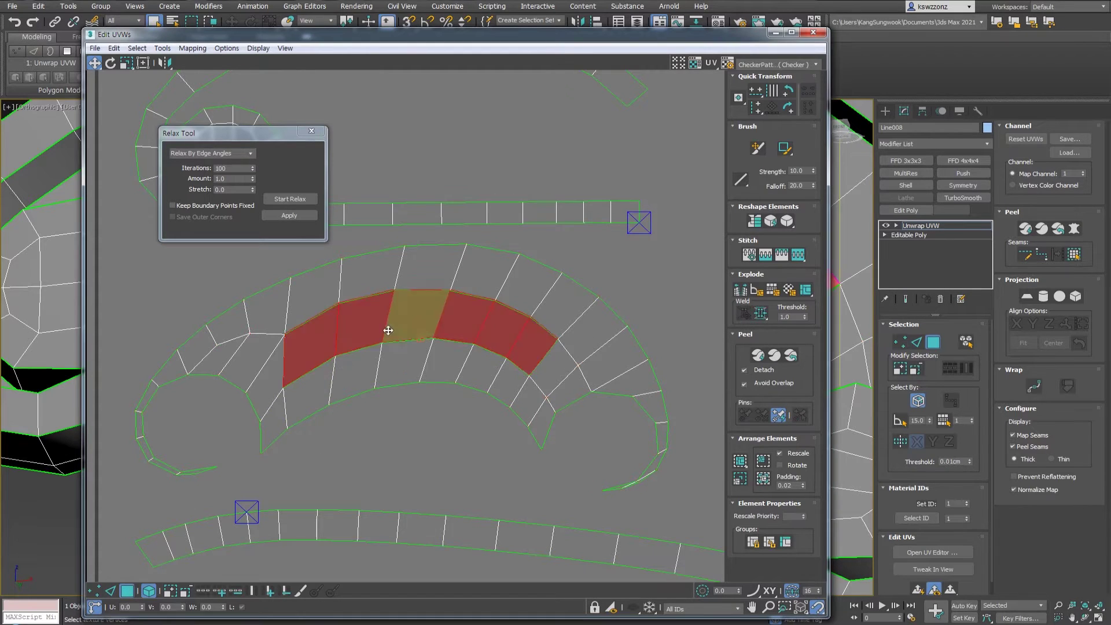
left_click_drag(388, 331, 371, 455)
double_click(463, 383)
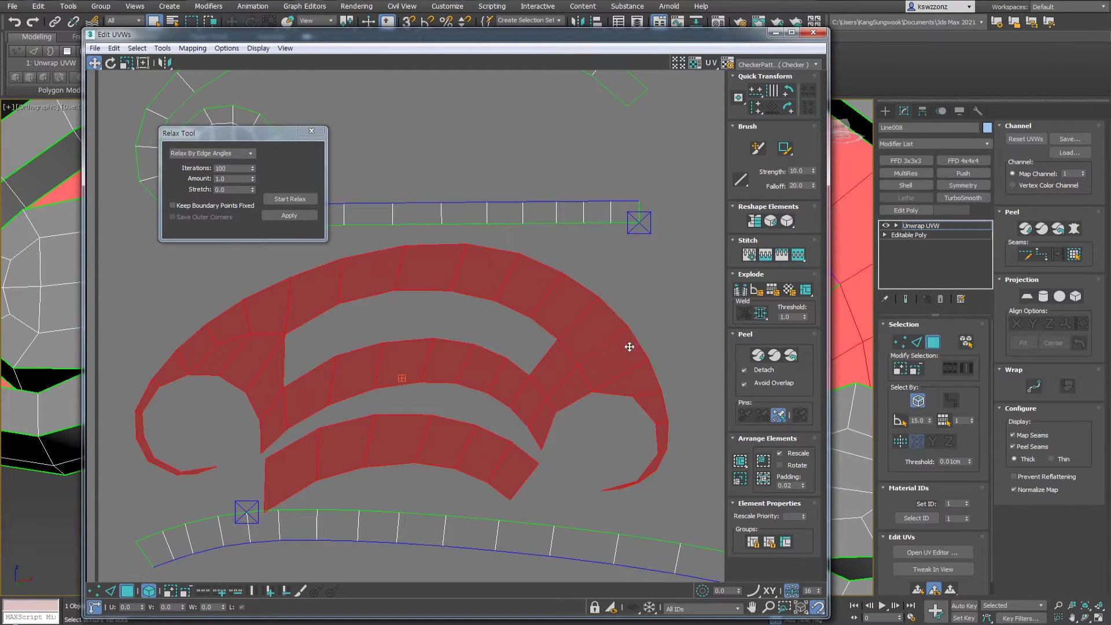
Undo and redo moving the strip off the arch shell, ending with both elements selected.
key("ctrl+z")
key("ctrl+z")
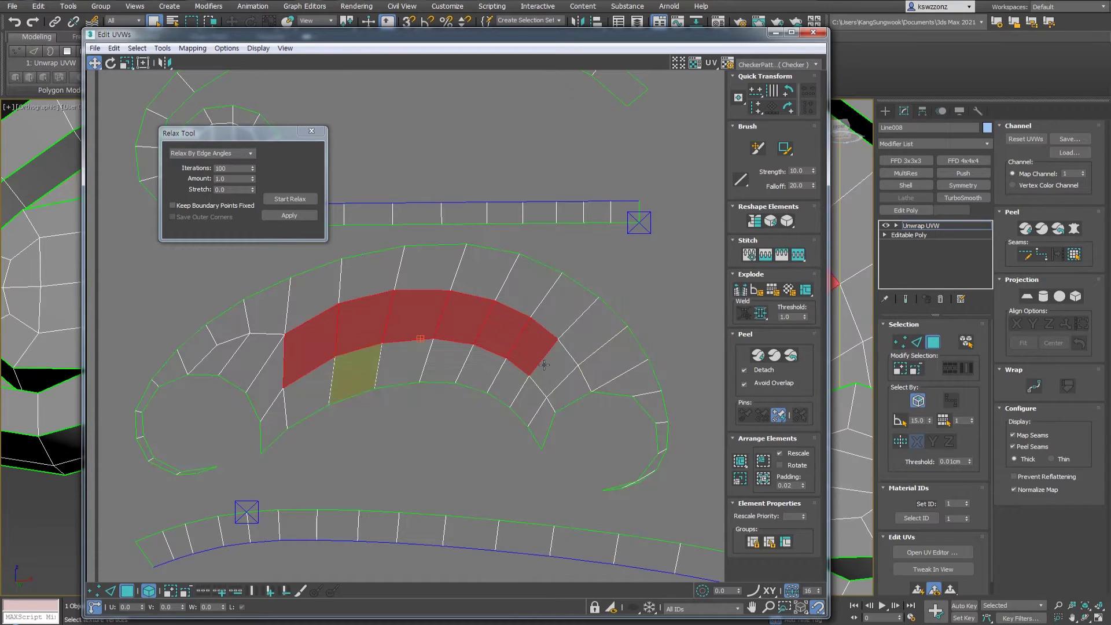
left_click(345, 427)
key("ctrl+z")
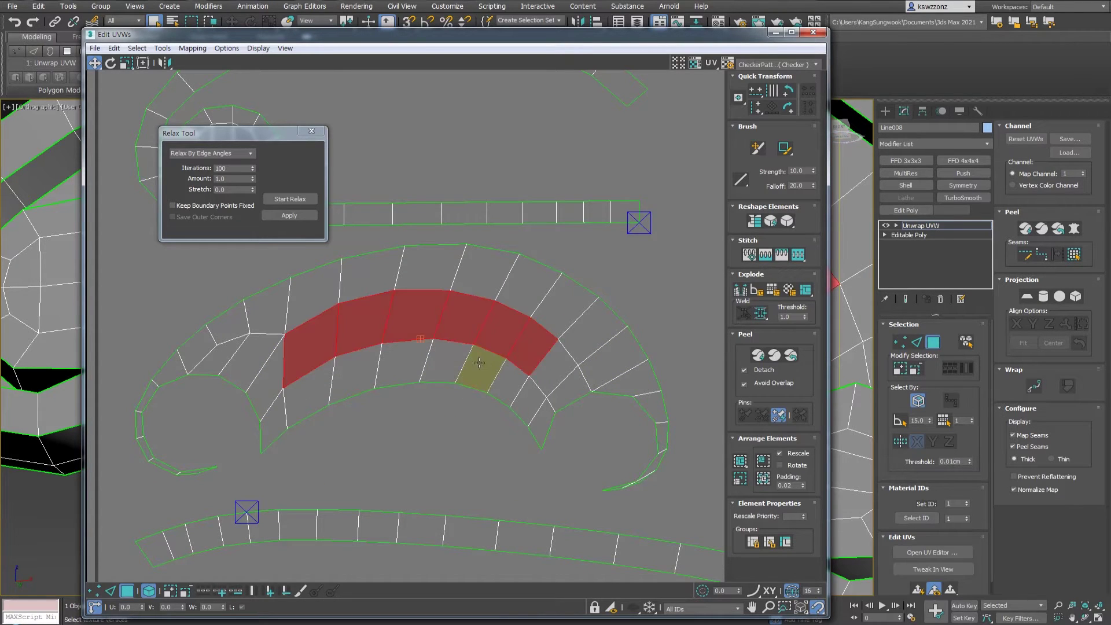
key("ctrl+y")
key("ctrl+z")
key("ctrl+y")
key("ctrl+y")
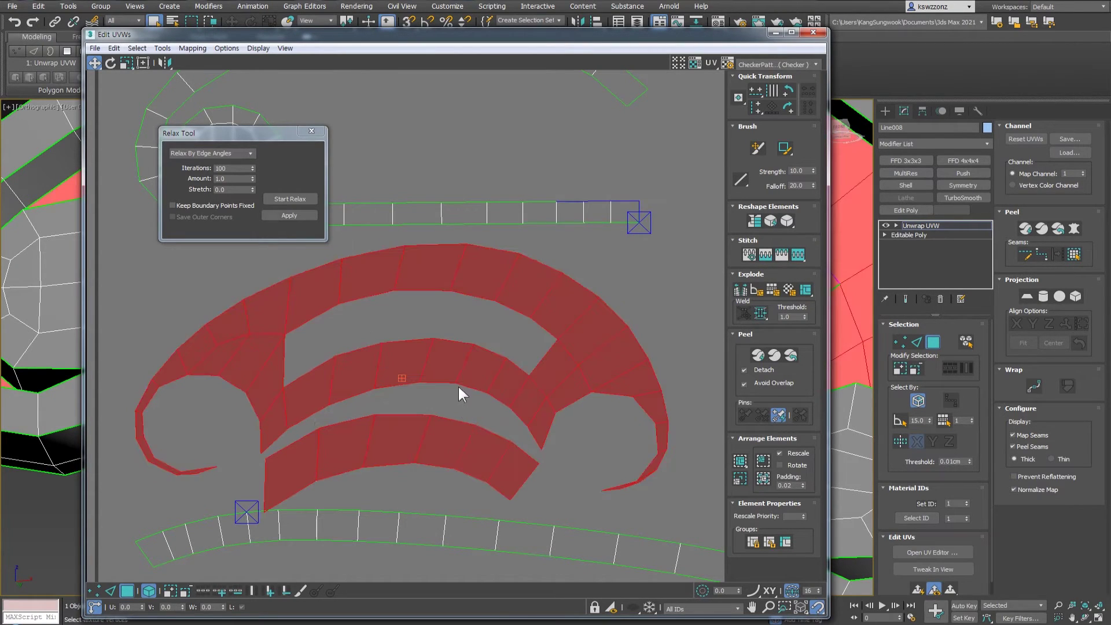
Join the selected strip and arch-shaped UV elements with Stitch Selected.
right_click(520, 375)
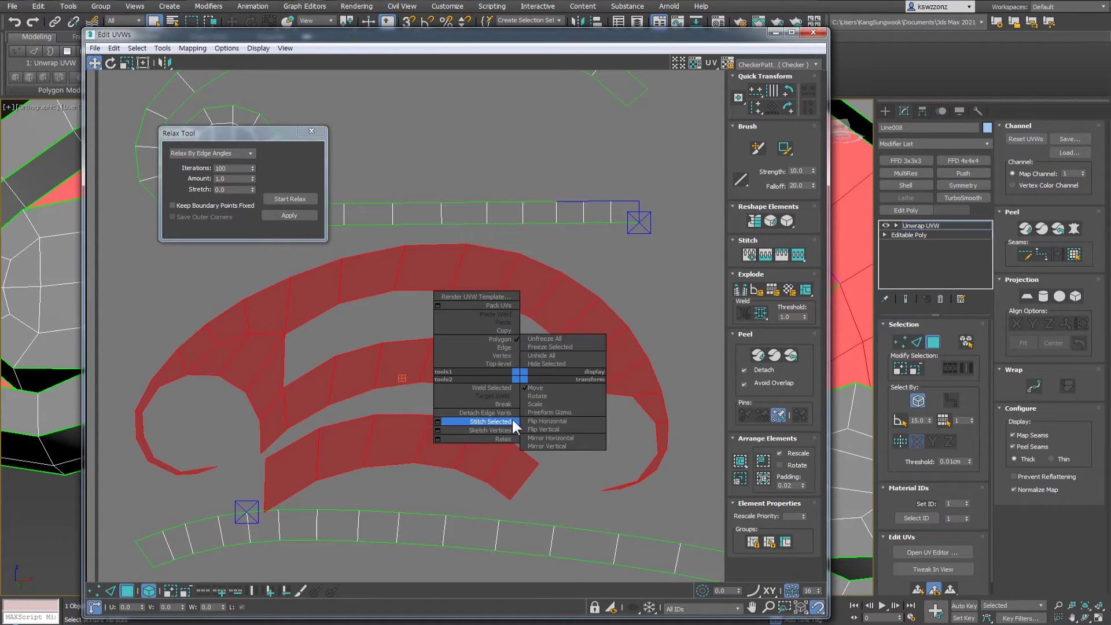
left_click(498, 421)
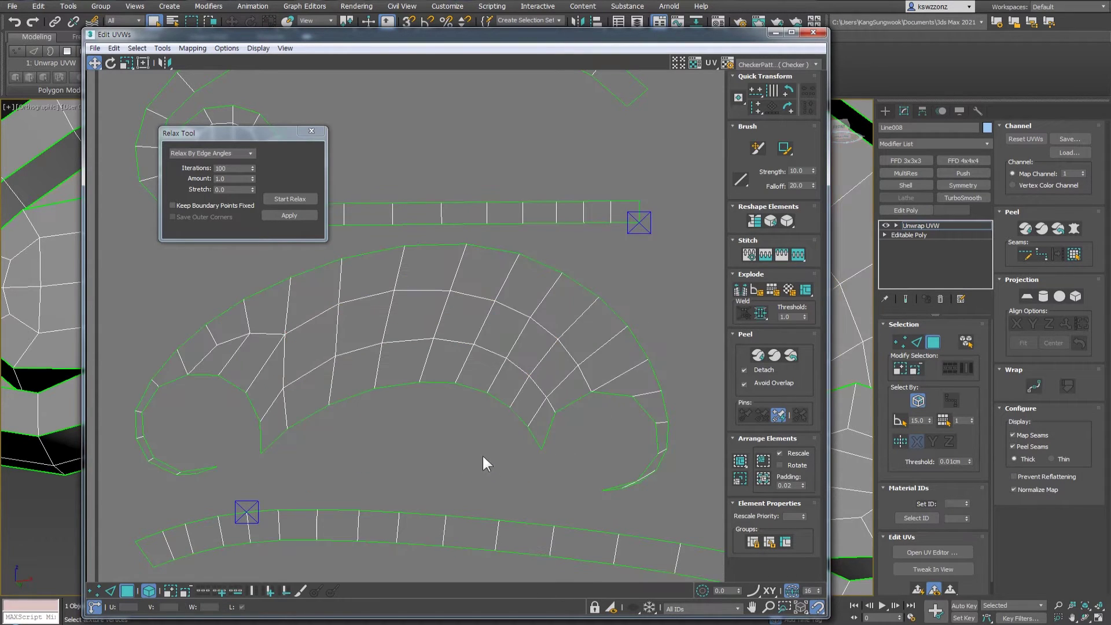
scroll(518, 321, "down", 5)
scroll(504, 322, "up", 2)
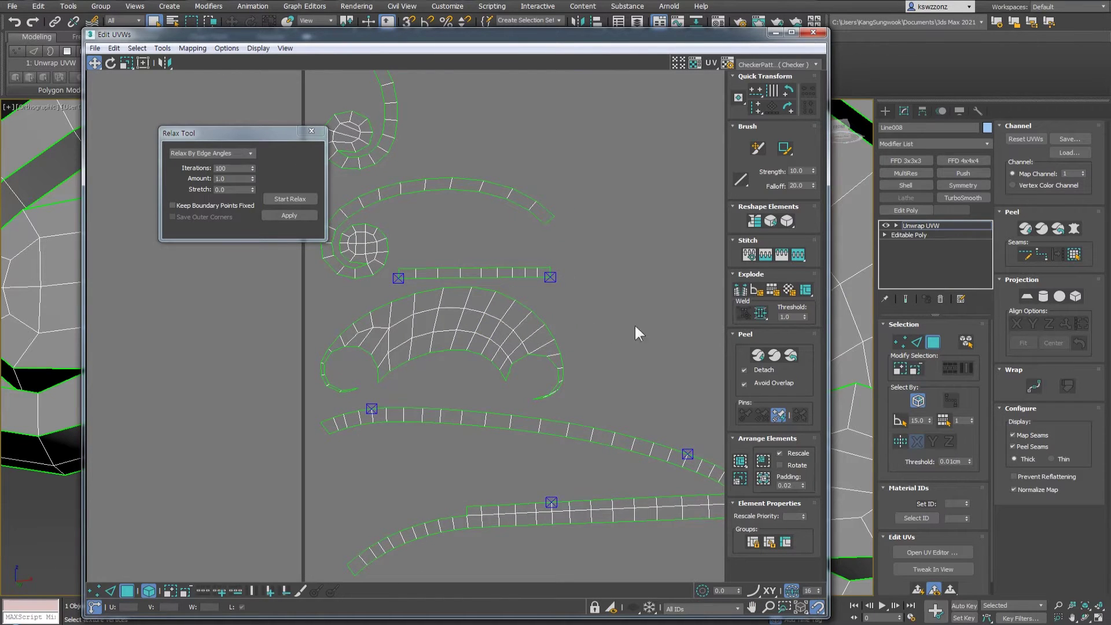
scroll(463, 377, "down", 4)
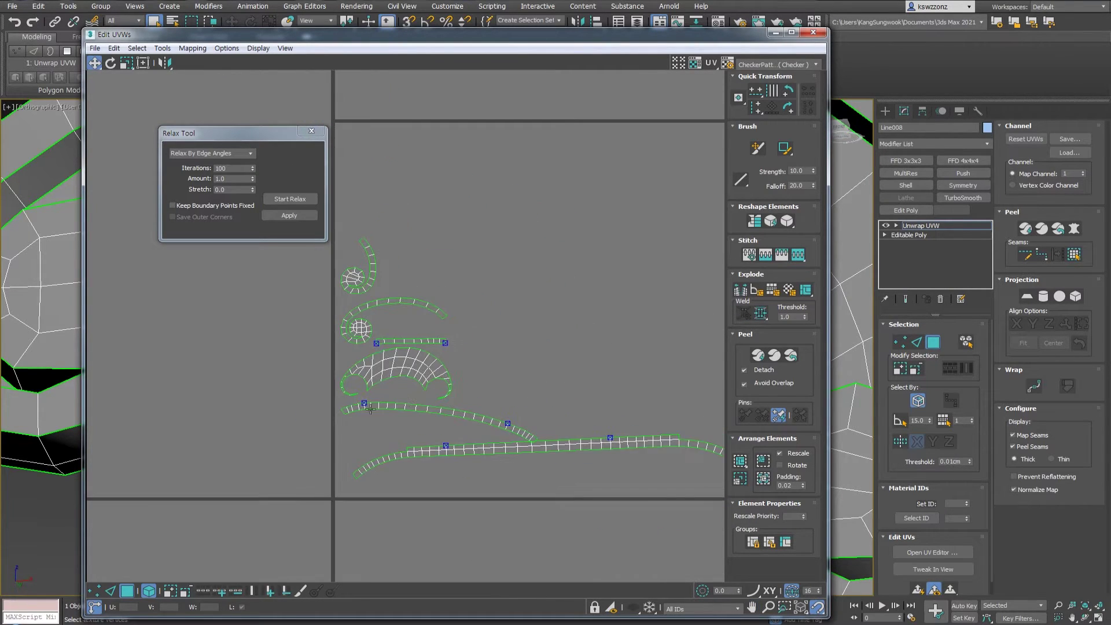
scroll(432, 321, "down", 2)
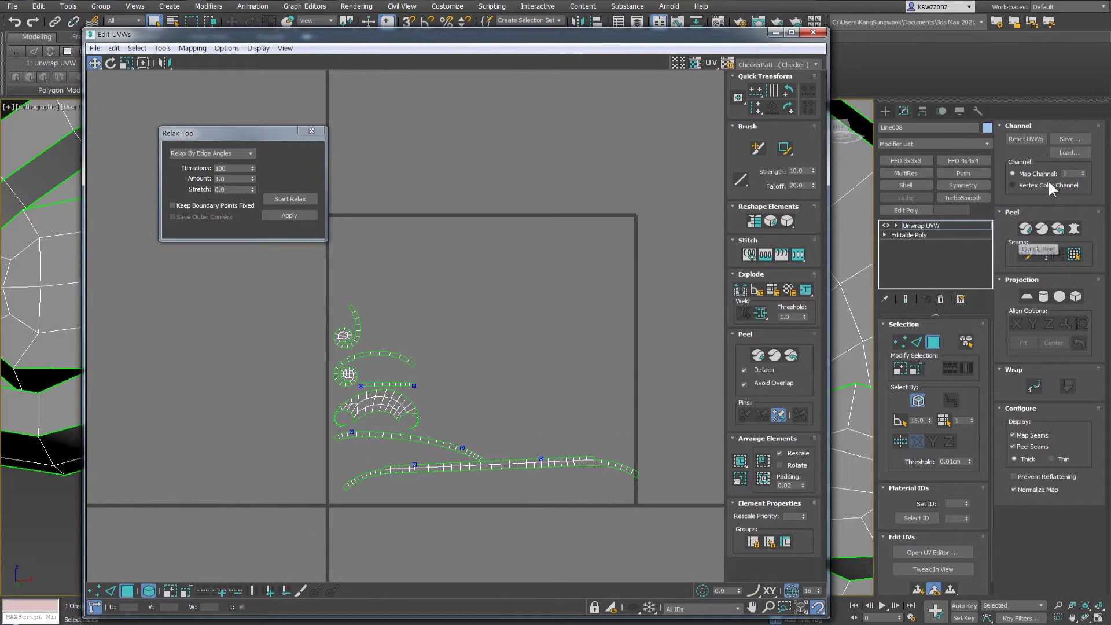
Select all the UV polygons and planar-map them, trying the X, Y and Z alignments.
key("ctrl+a")
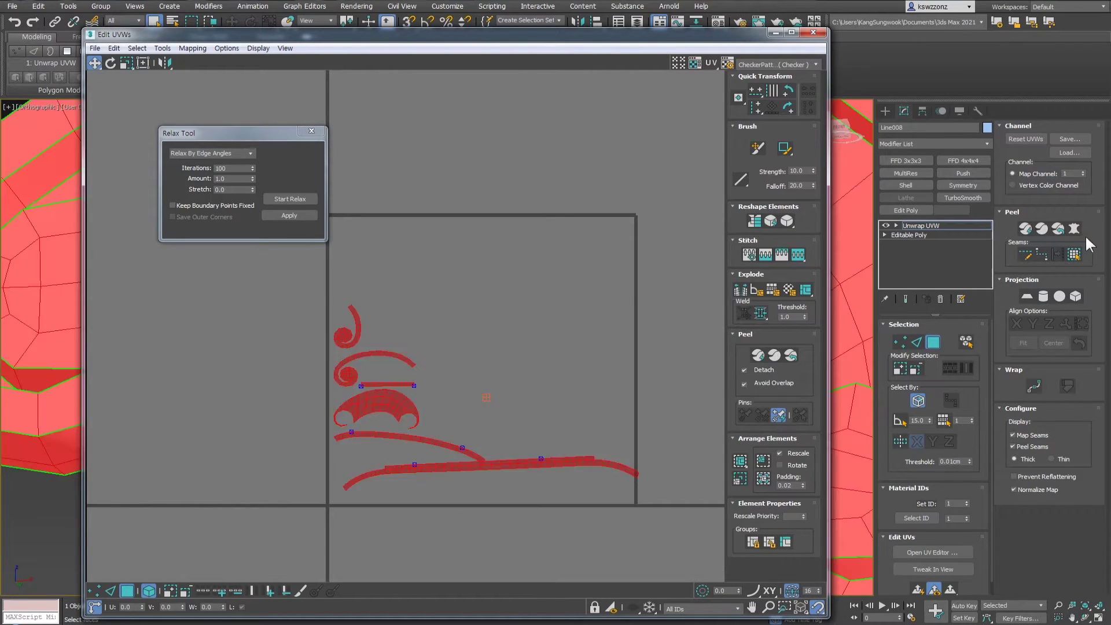
left_click(1027, 297)
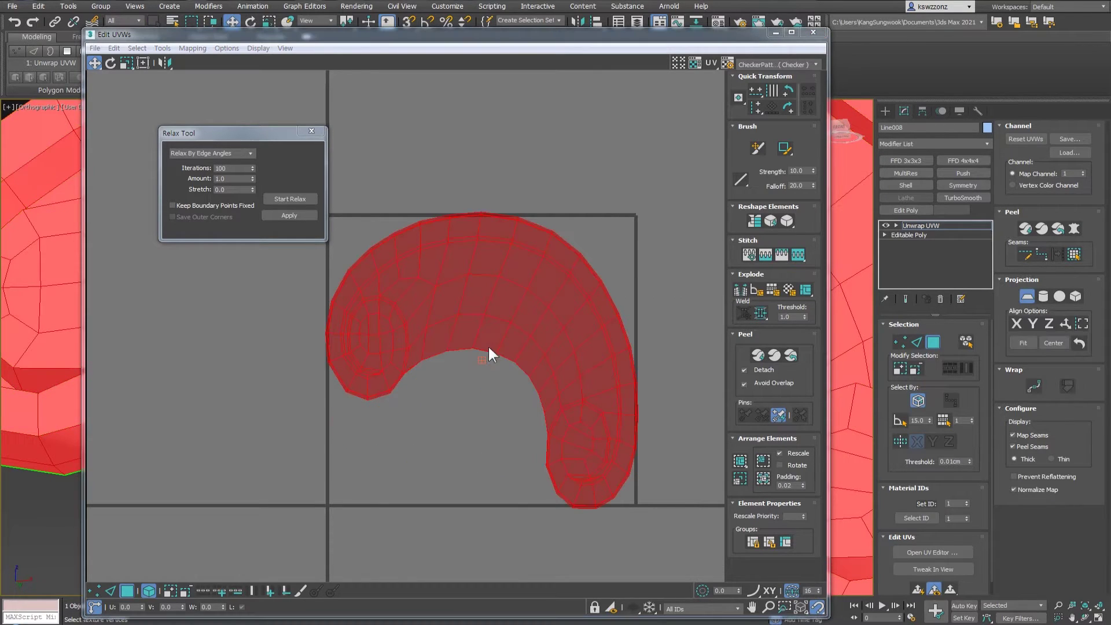
scroll(952, 583, "down", 1)
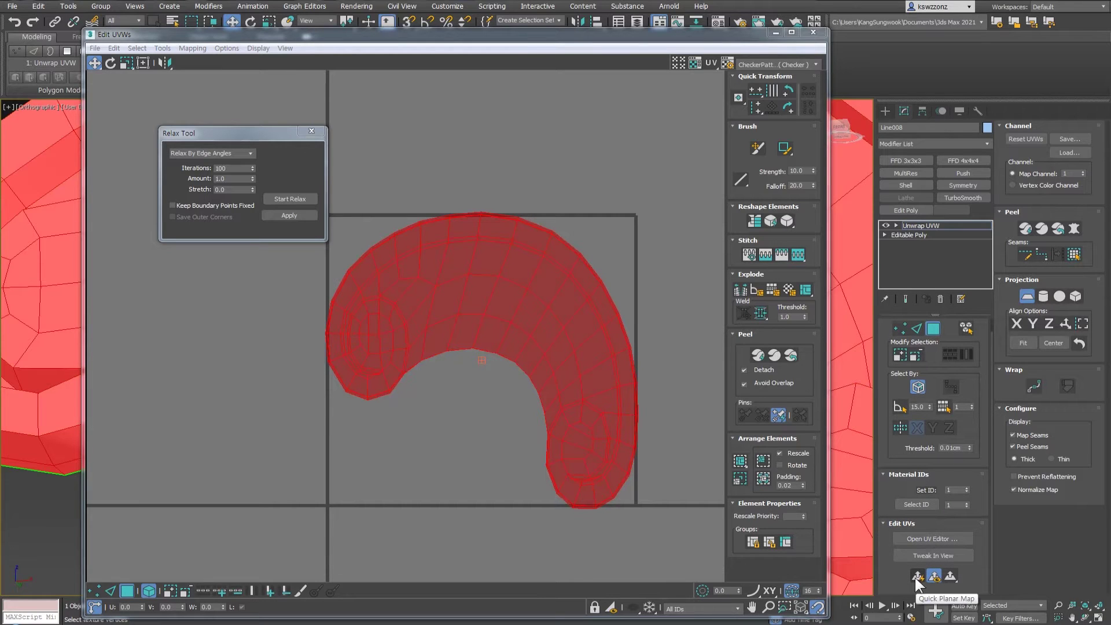
left_click(1017, 321)
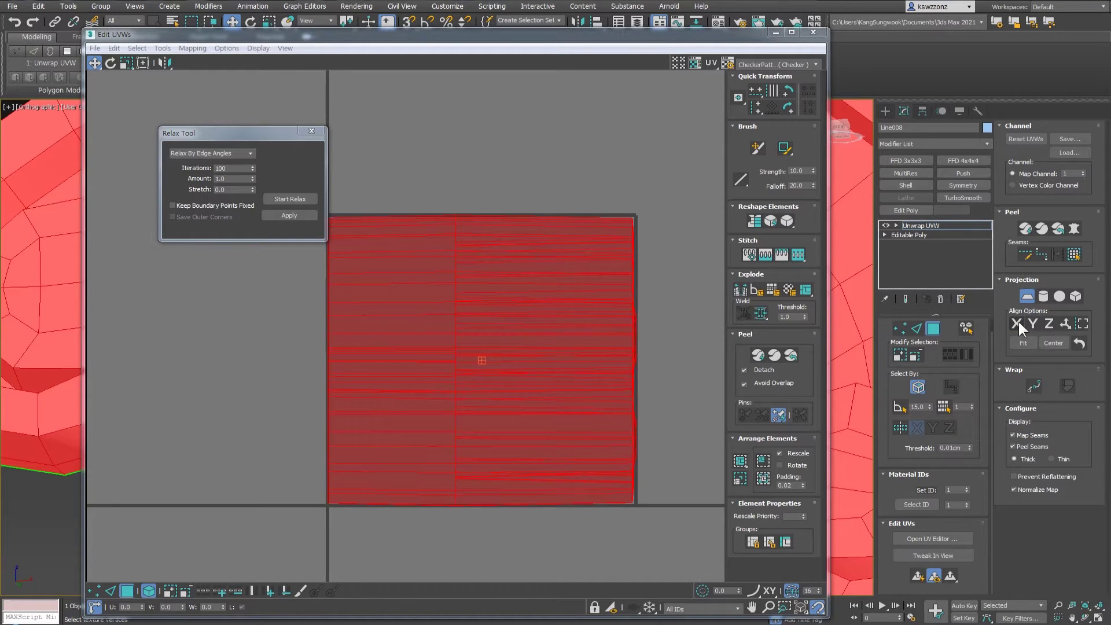
left_click(1032, 322)
left_click(1049, 325)
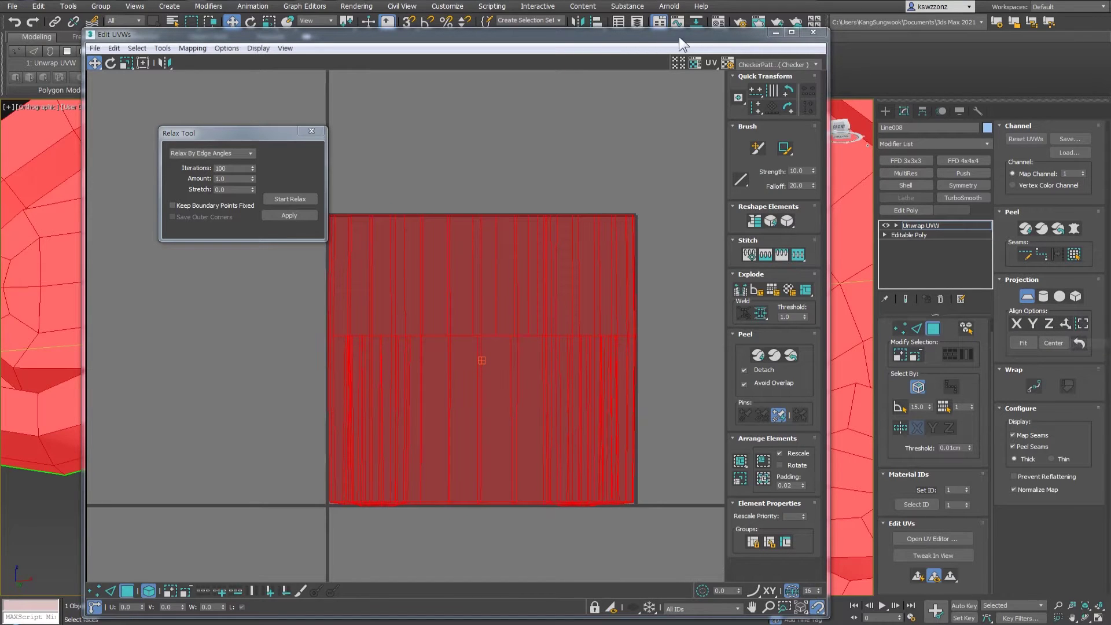
Align the planar projection to the view from two viewing angles, and realign it to the X and Y axes.
left_click_drag(679, 36, 458, 371)
scroll(659, 265, "down", 2)
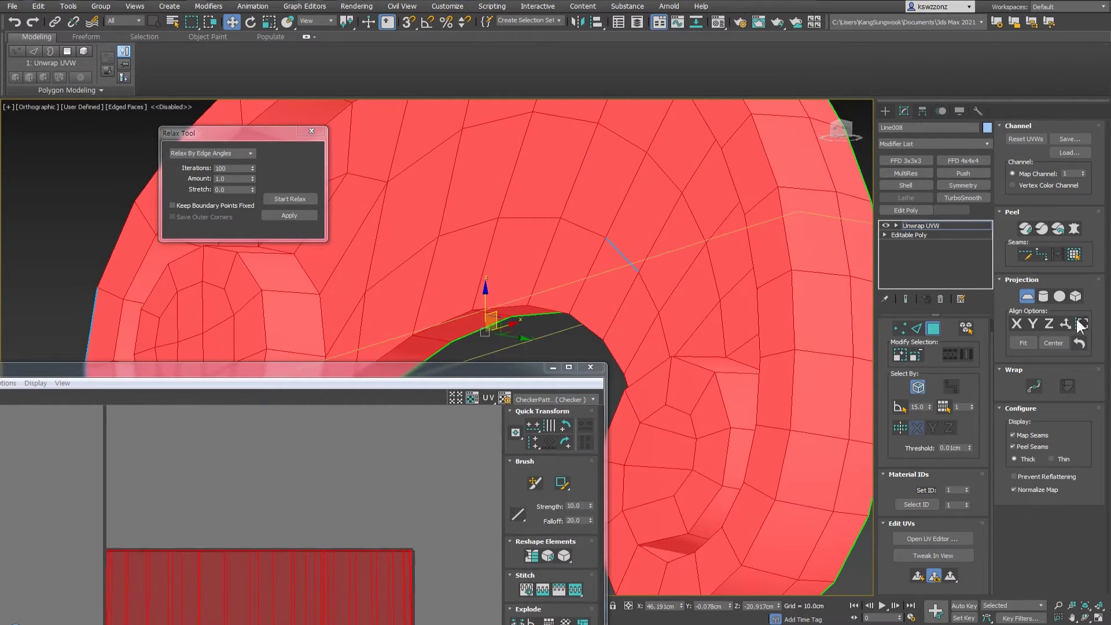
left_click_drag(373, 363, 503, 152)
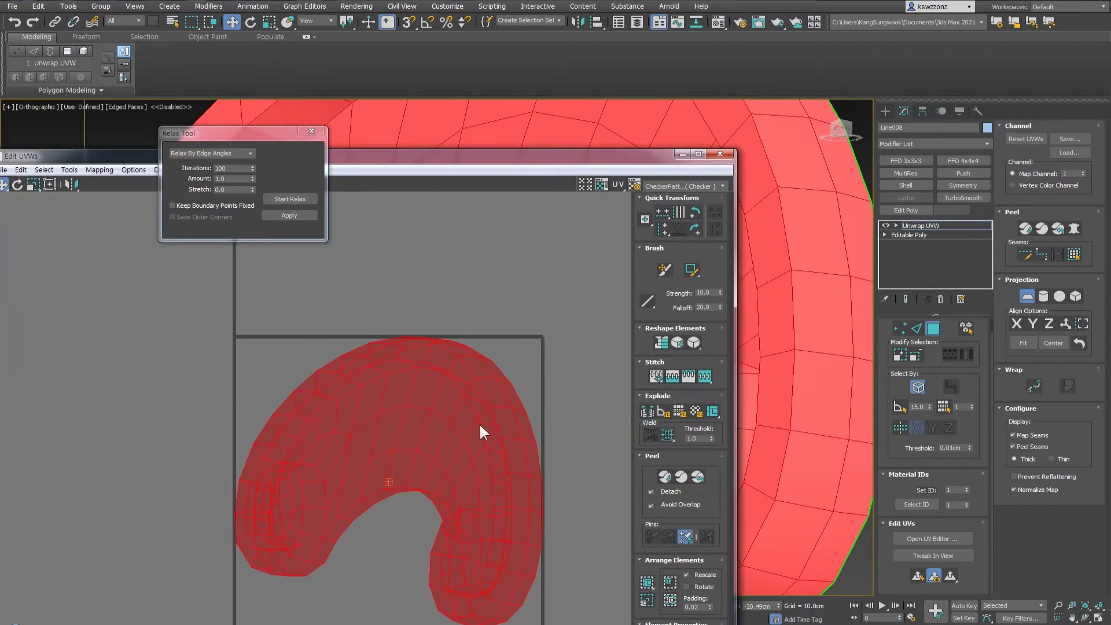
left_click_drag(581, 152, 440, 412)
scroll(565, 328, "up", 3)
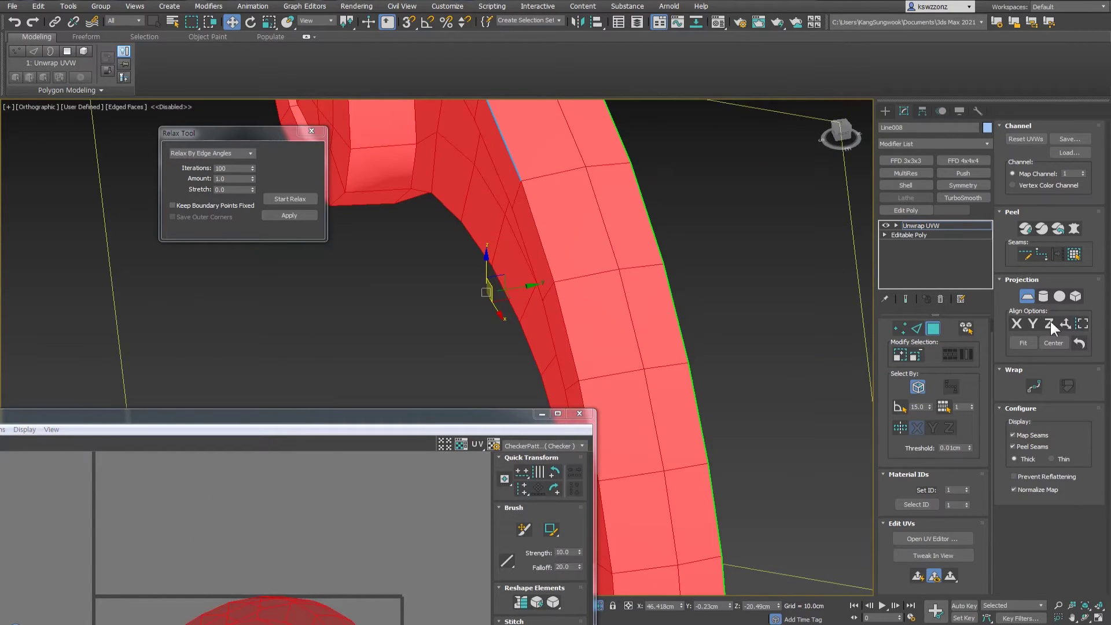
left_click(1082, 324)
left_click_drag(408, 422, 473, 547)
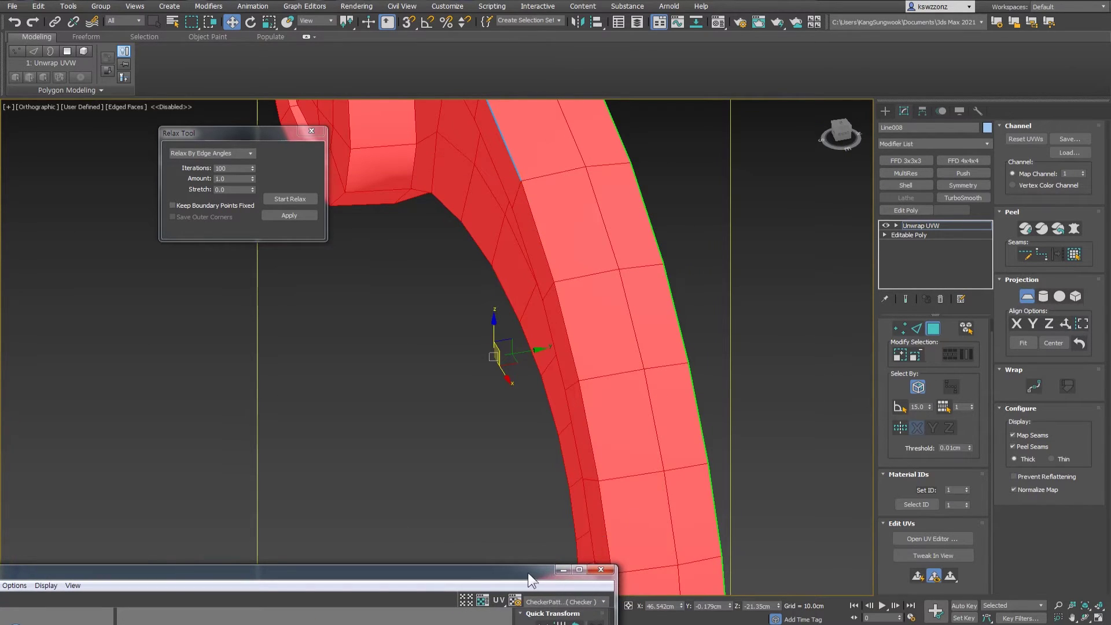
left_click_drag(528, 572, 676, 241)
left_click(1016, 325)
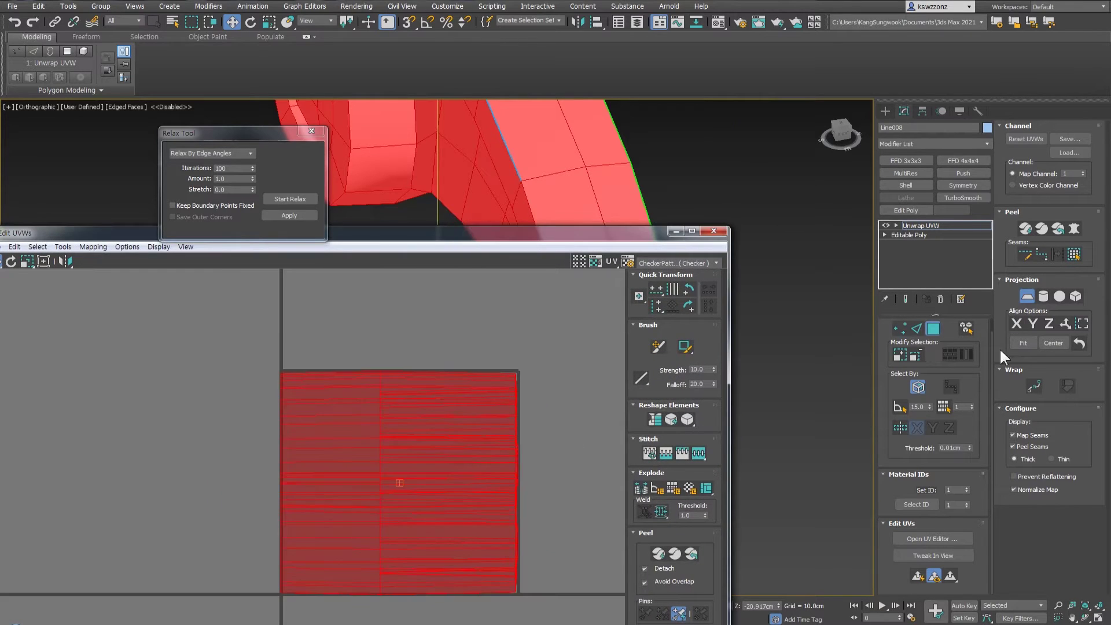
left_click(1034, 319)
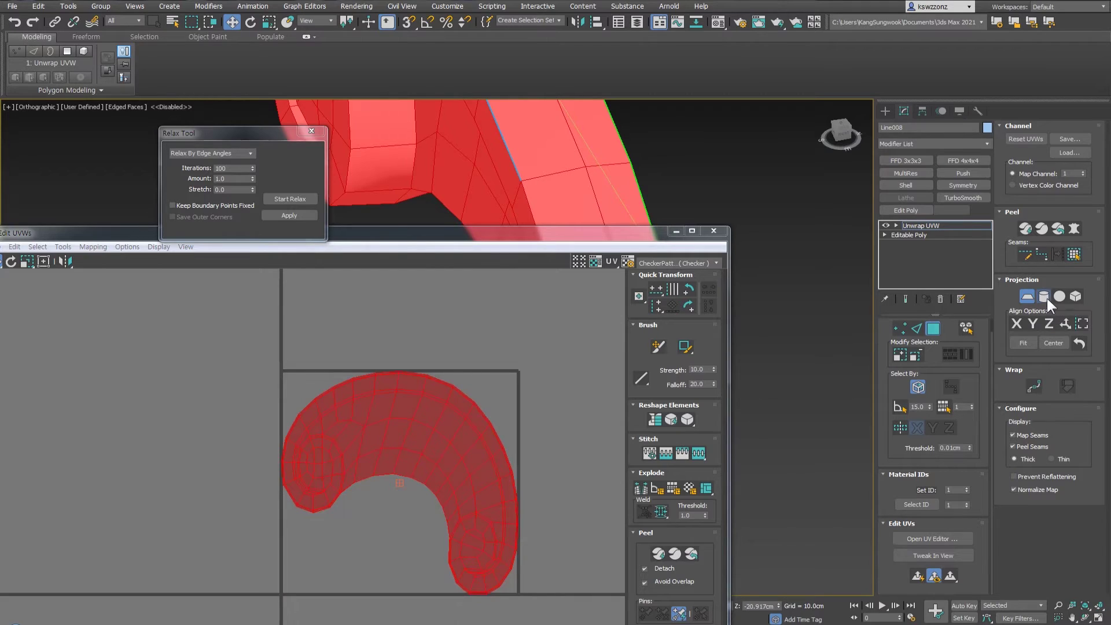
Switch the selected polygons to cylindrical mapping and cycle its alignment through the X, Y and Z axes.
left_click(1045, 298)
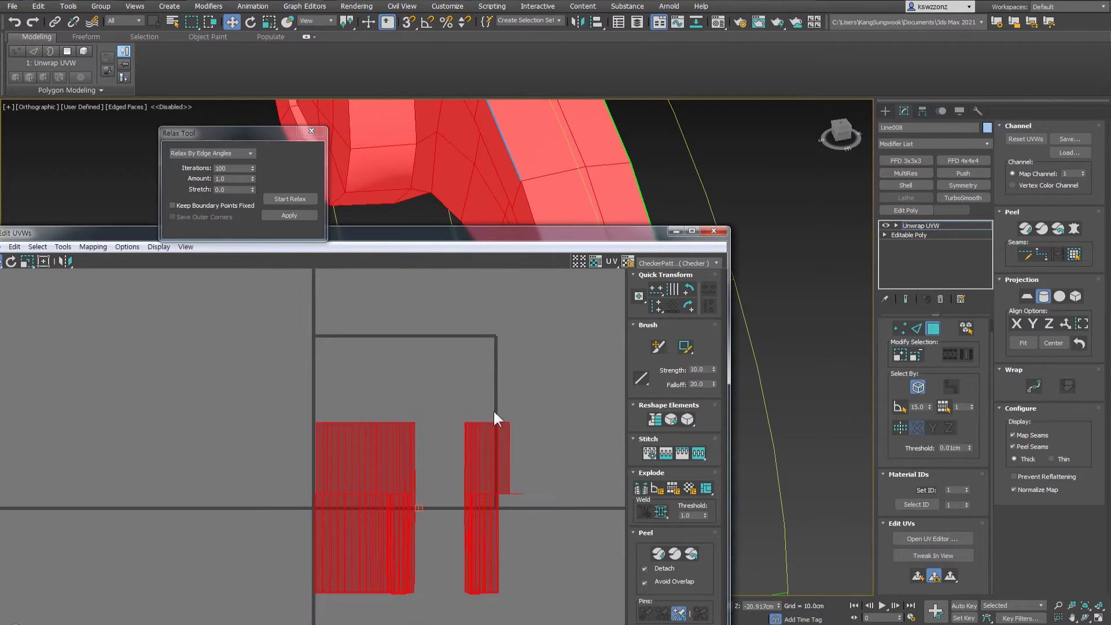
left_click(1034, 321)
left_click(1017, 324)
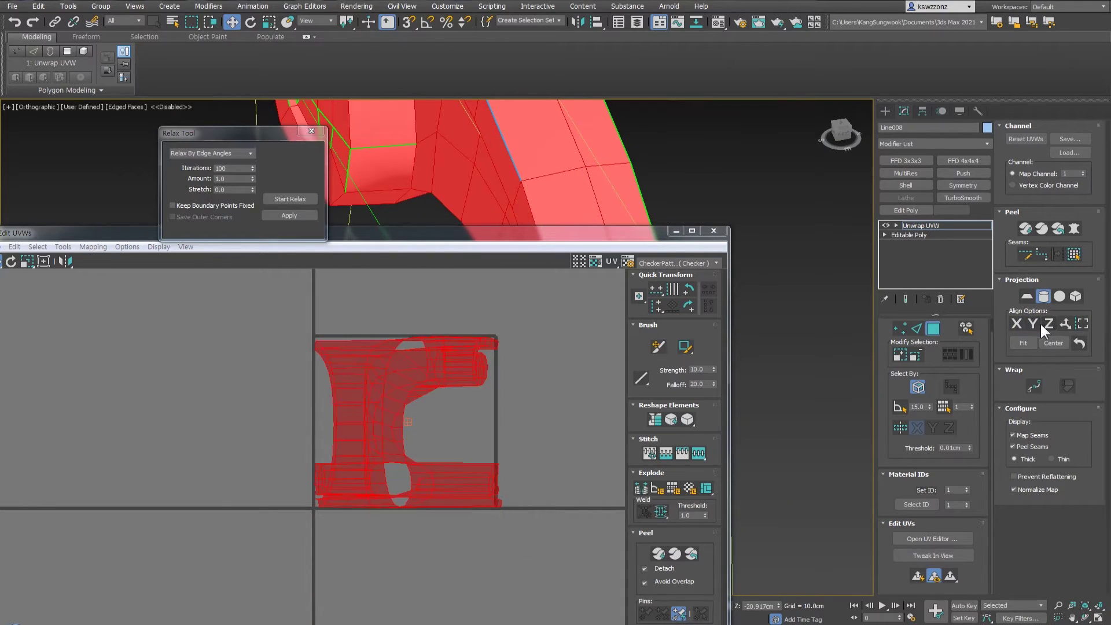
left_click(1047, 322)
left_click(1017, 325)
left_click(1032, 323)
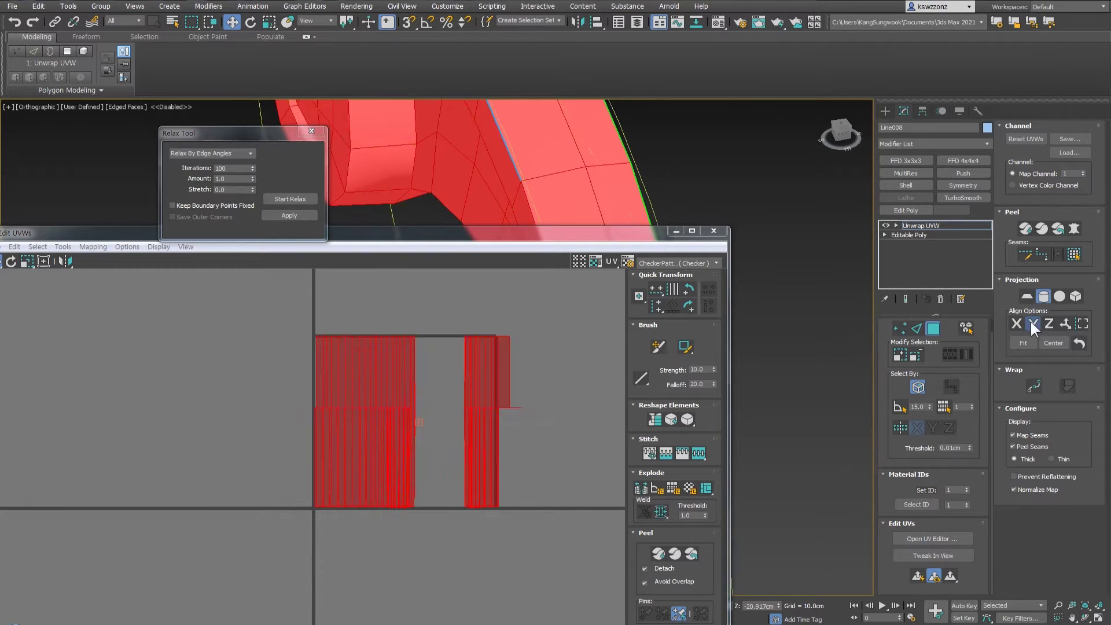
left_click(1048, 324)
left_click(1018, 324)
left_click(1032, 324)
left_click(1047, 324)
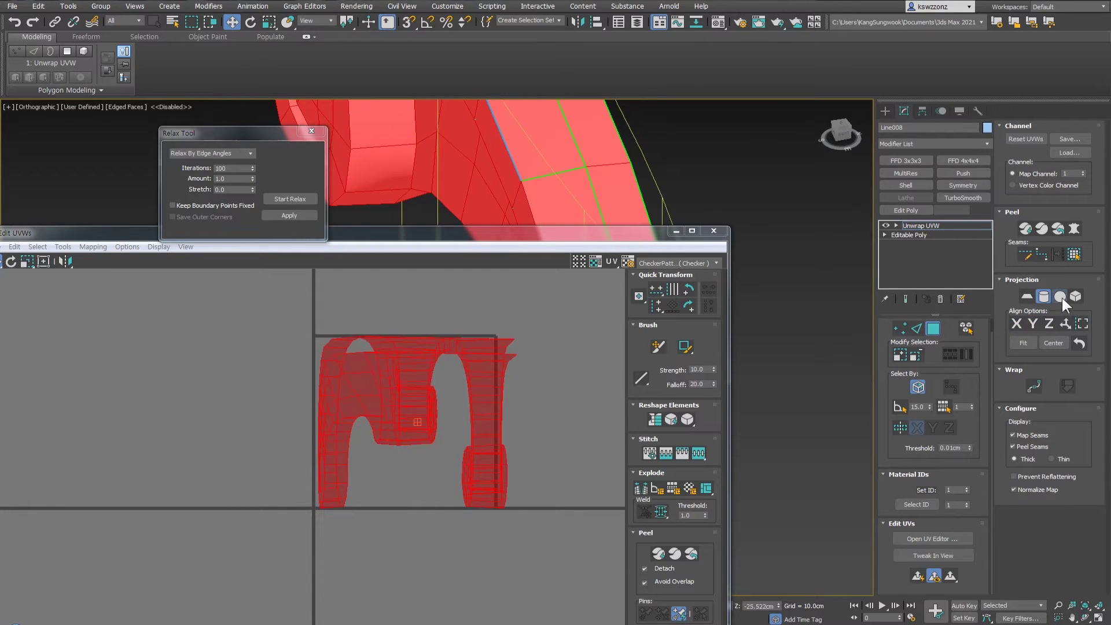
Try spherical mapping on the selected polygons, aligned to the Y and Z axes.
left_click(1061, 297)
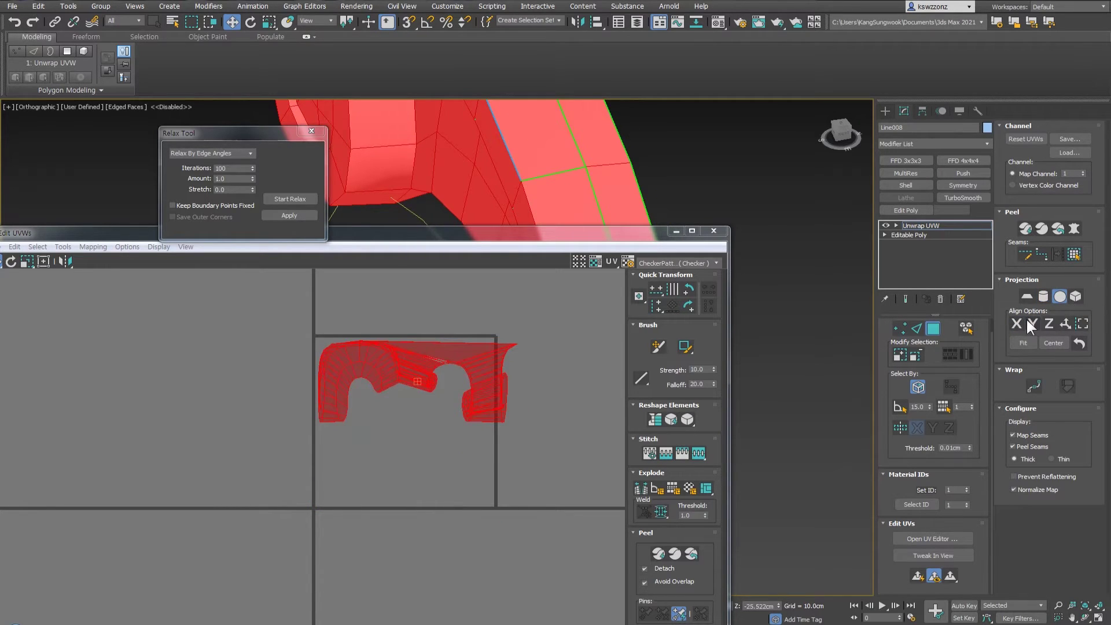
left_click(1031, 324)
left_click(1047, 324)
Try box mapping on the selected polygons with X, Y and Z alignments, and fit the projection to them.
left_click(1076, 297)
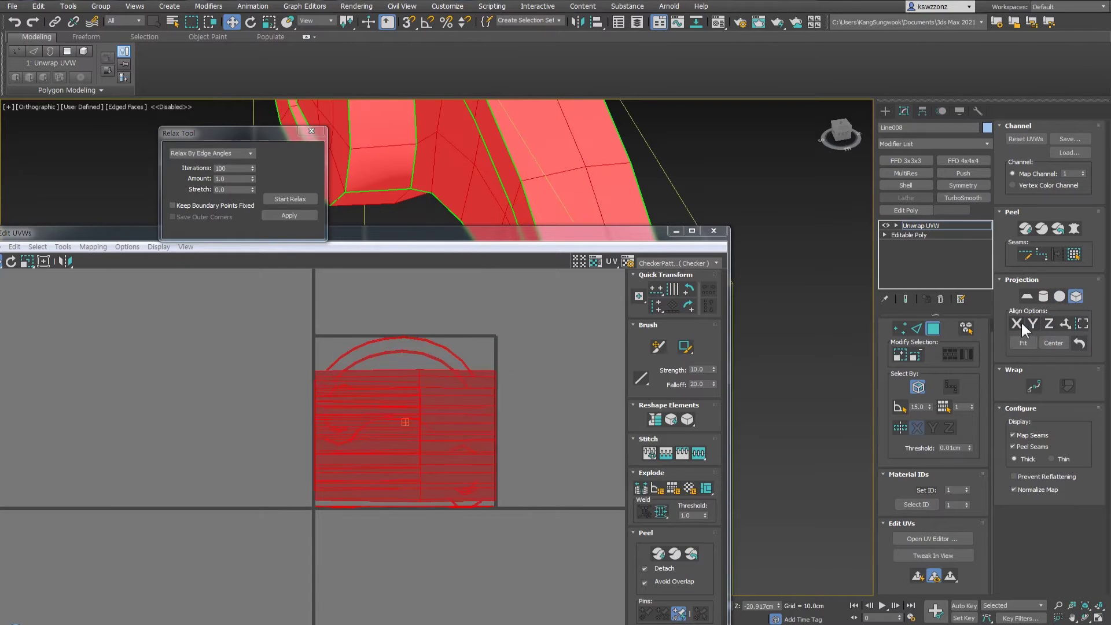
left_click(1020, 321)
left_click(1043, 321)
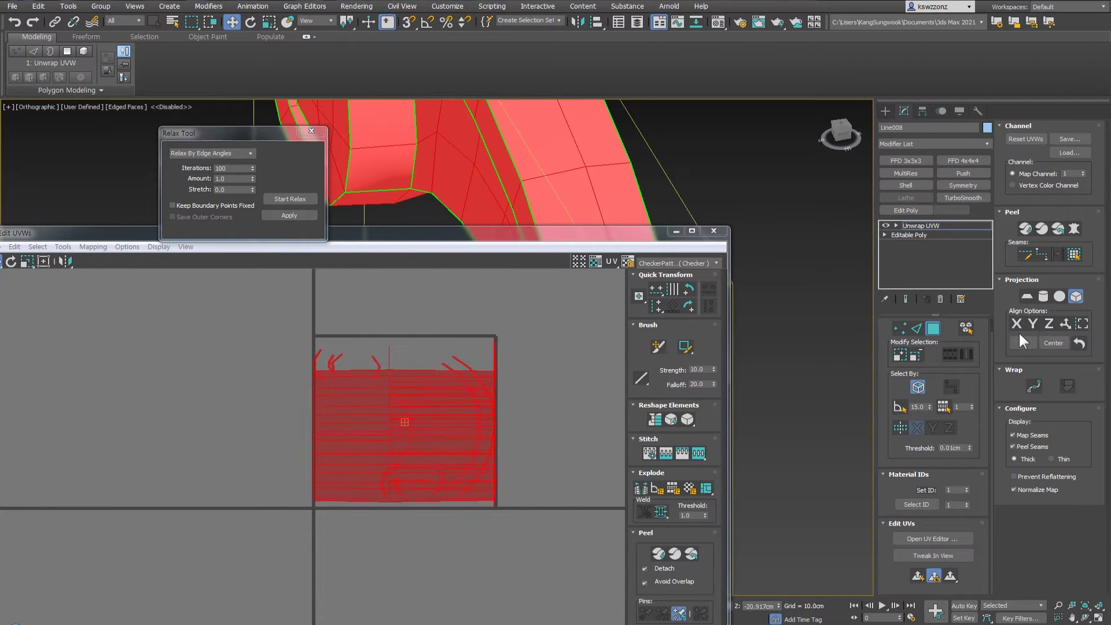
left_click(1025, 342)
left_click(1033, 322)
left_click(1036, 325)
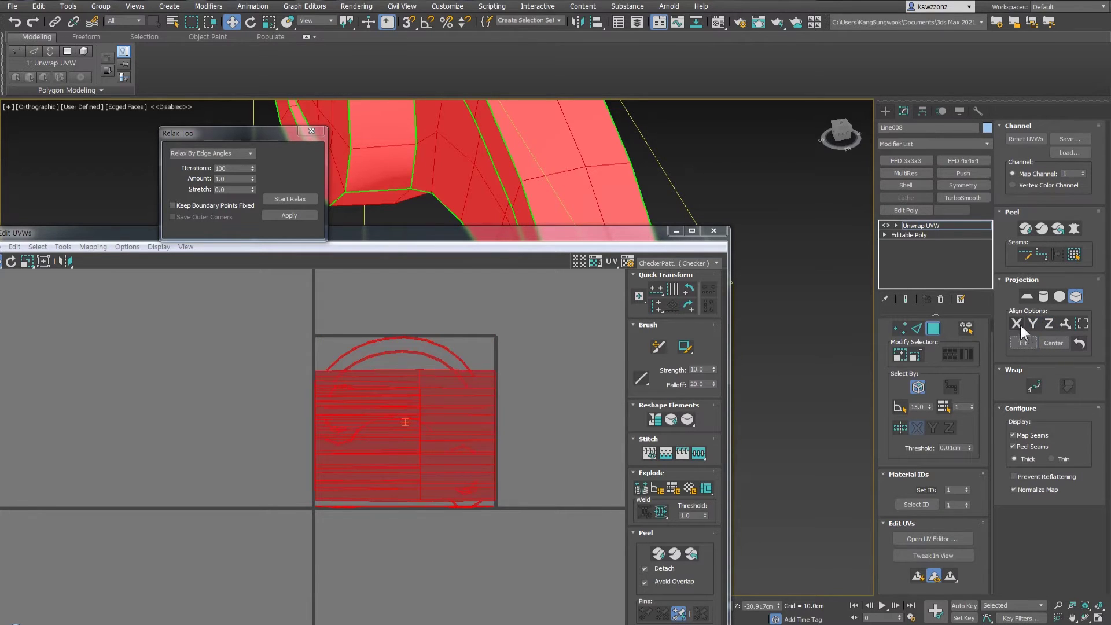
Return the selected polygons to planar mapping and turn the projection mode off.
left_click(1029, 298)
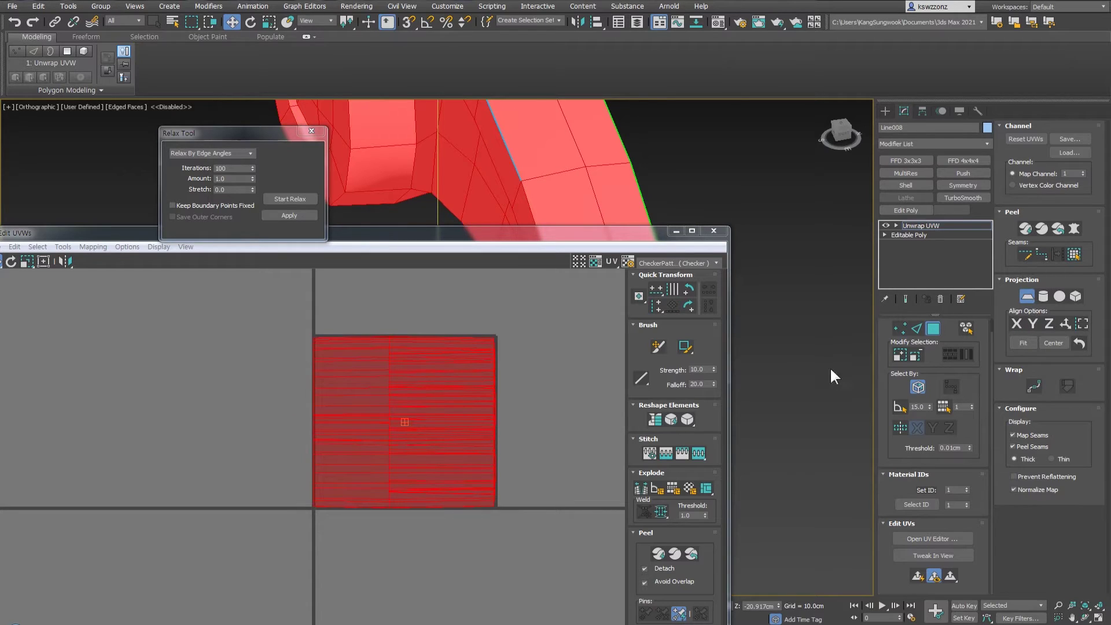
middle_click_drag(452, 365, 464, 412)
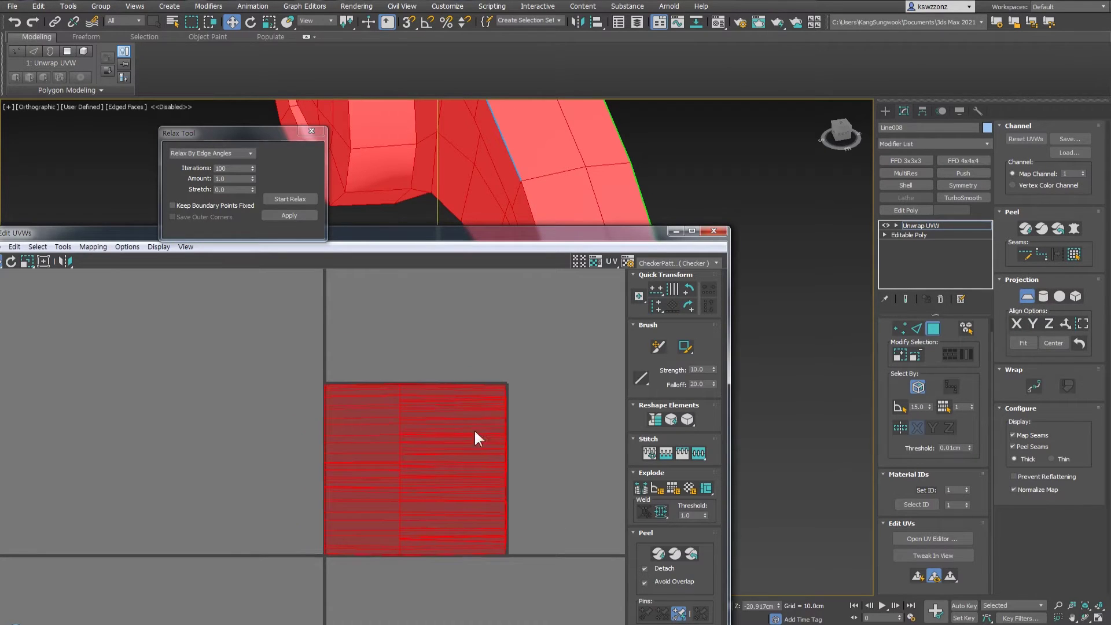
middle_click_drag(451, 412, 434, 379)
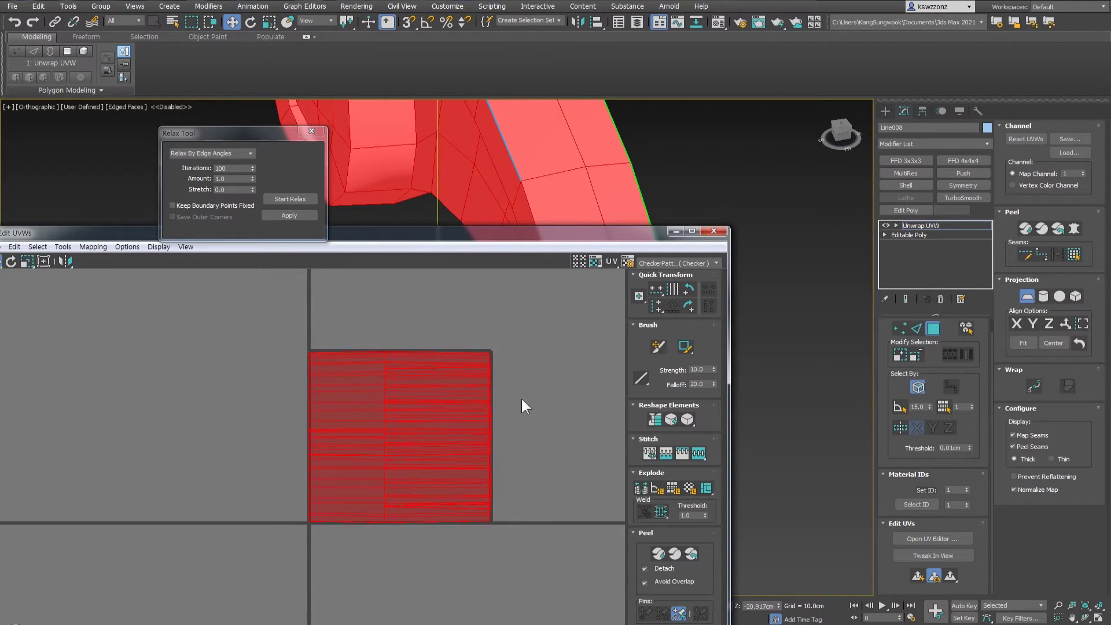
left_click(1028, 296)
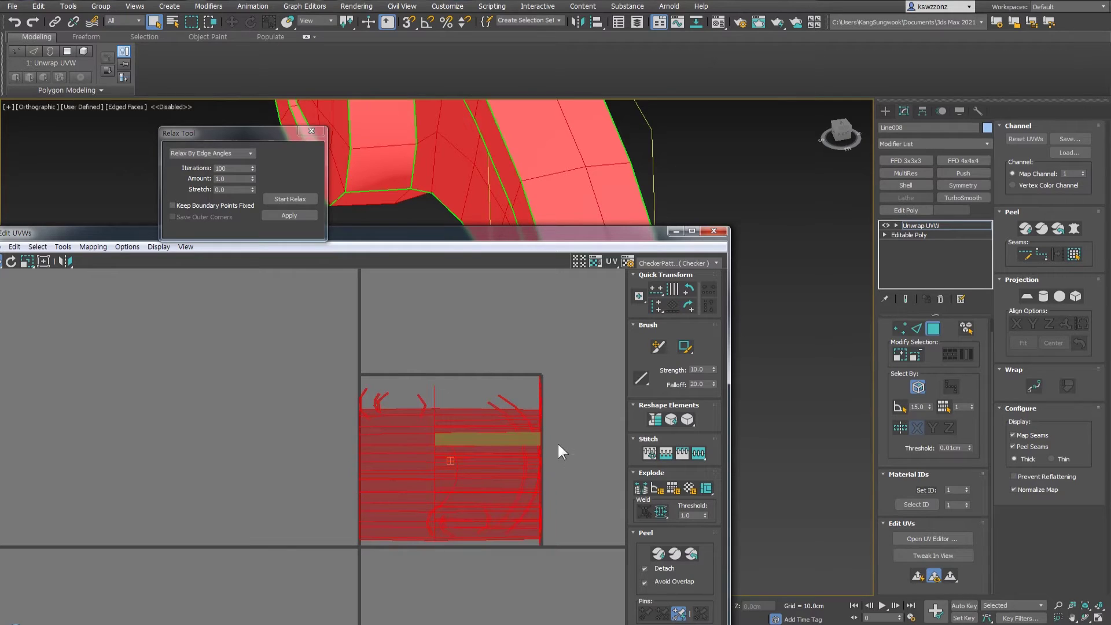
Undo the projection tests back to the layout of separate UV elements.
left_click_drag(577, 237, 599, 214)
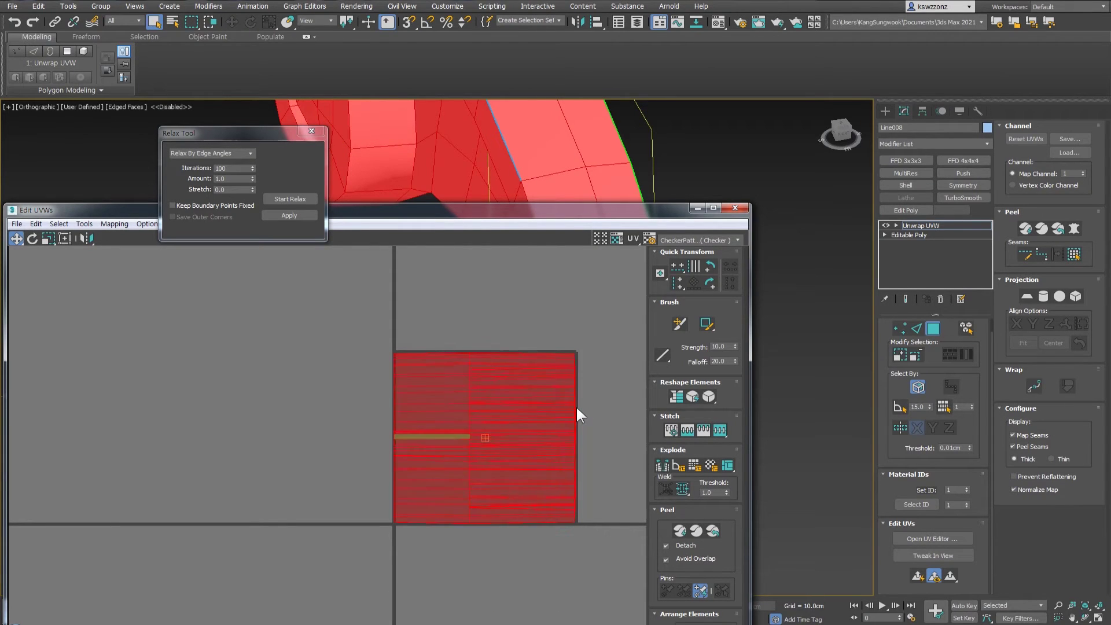
scroll(481, 451, "up", 3)
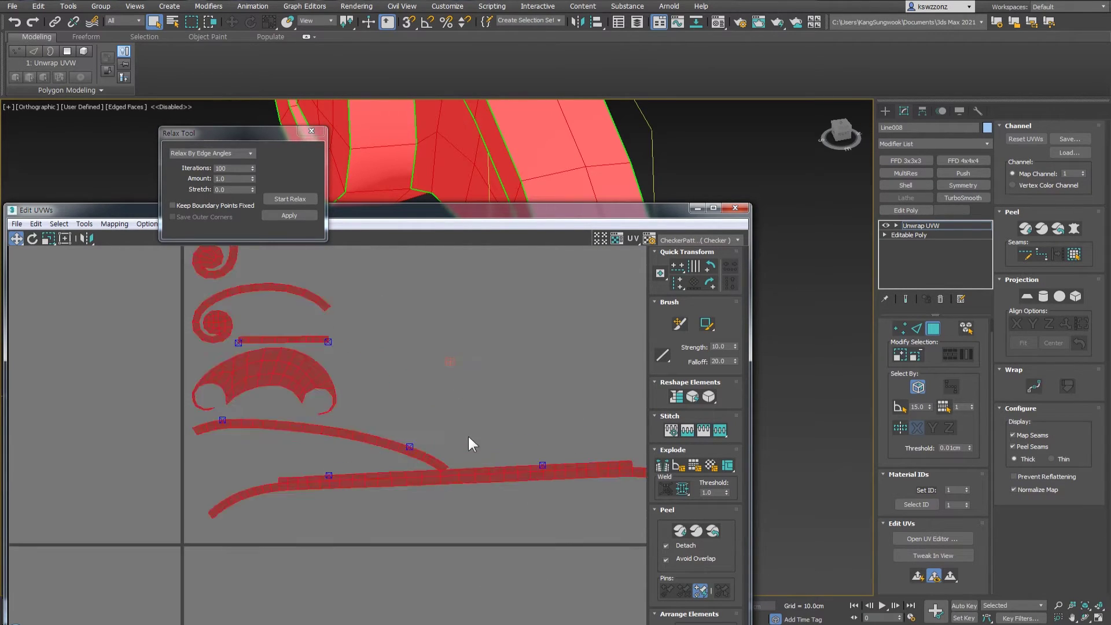
scroll(434, 435, "down", 1)
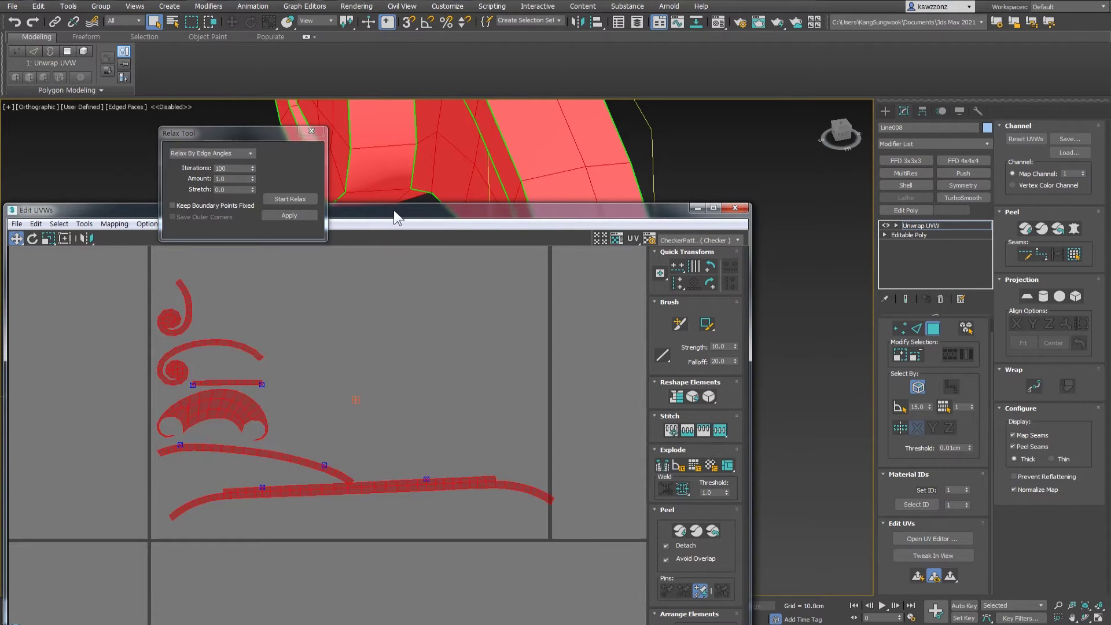
left_click_drag(393, 209, 588, 67)
Select the long lowest strip as a whole element and move it just below the UV tile.
left_click(260, 613)
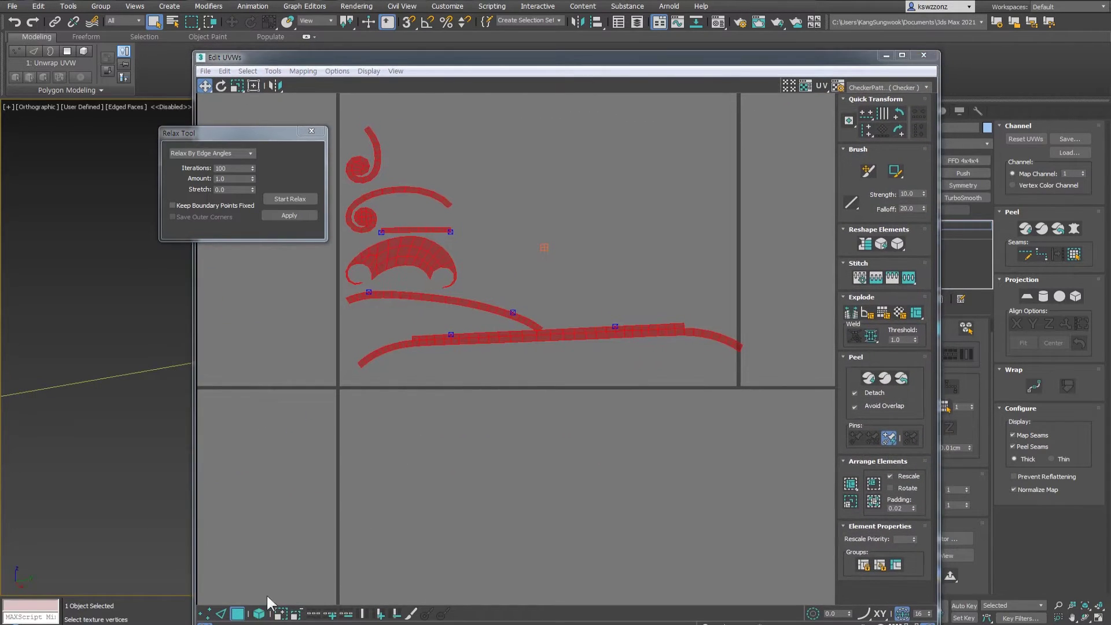
middle_click_drag(503, 412, 489, 453)
left_click(261, 612)
left_click(544, 418)
left_click(568, 372)
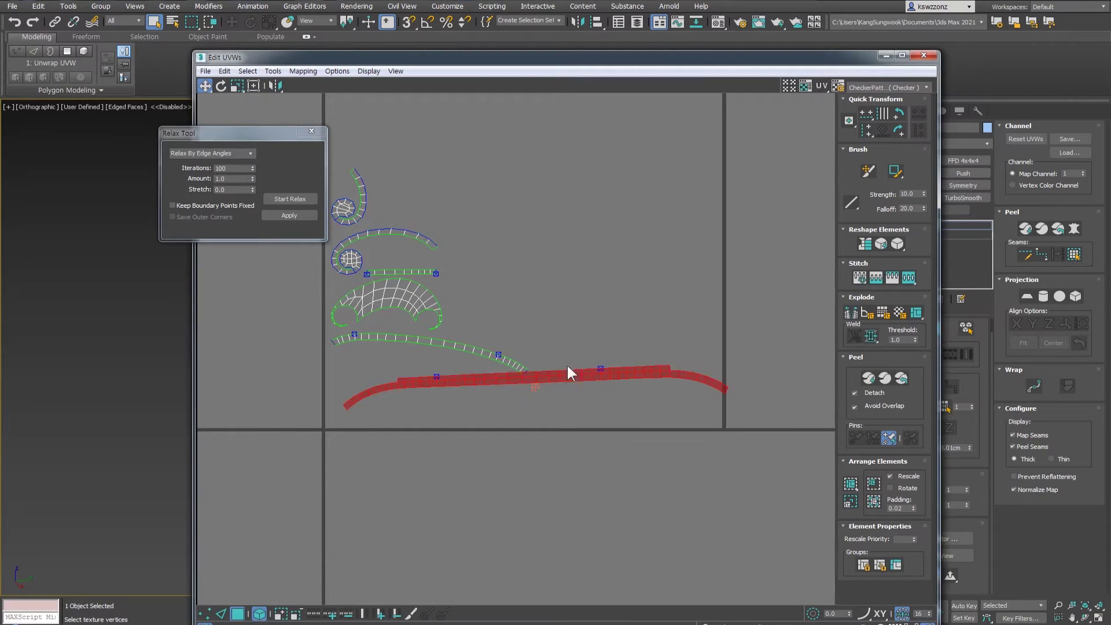
left_click_drag(568, 373, 575, 447)
Select all the UV vertices, remove their pins, and clear the selection.
scroll(410, 459, "up", 2)
middle_click_drag(409, 459, 331, 462)
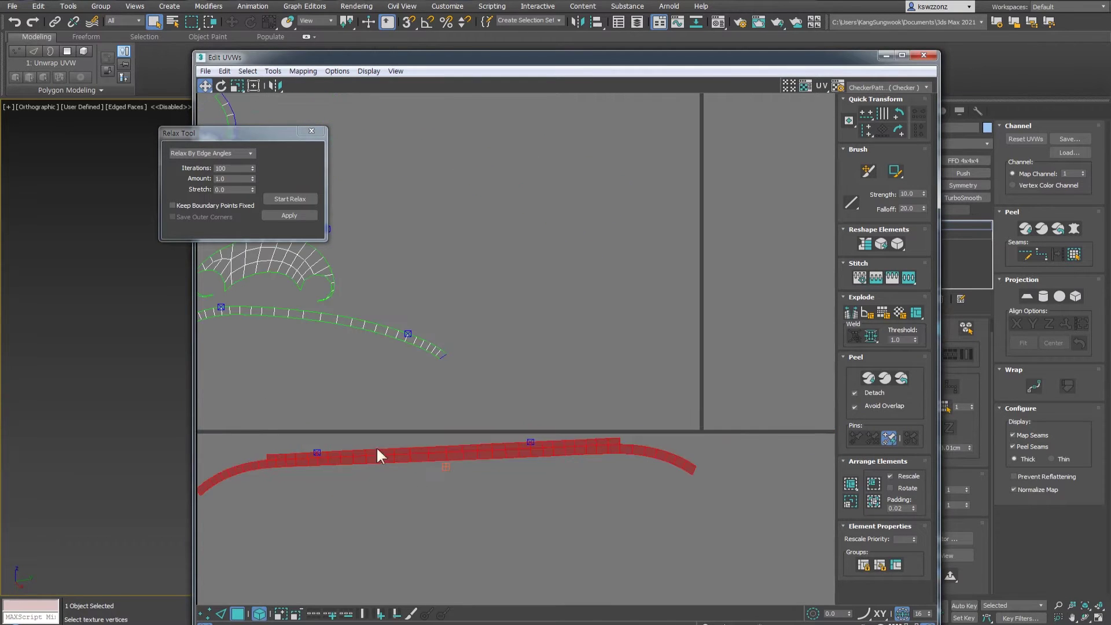
middle_click_drag(530, 447, 561, 449)
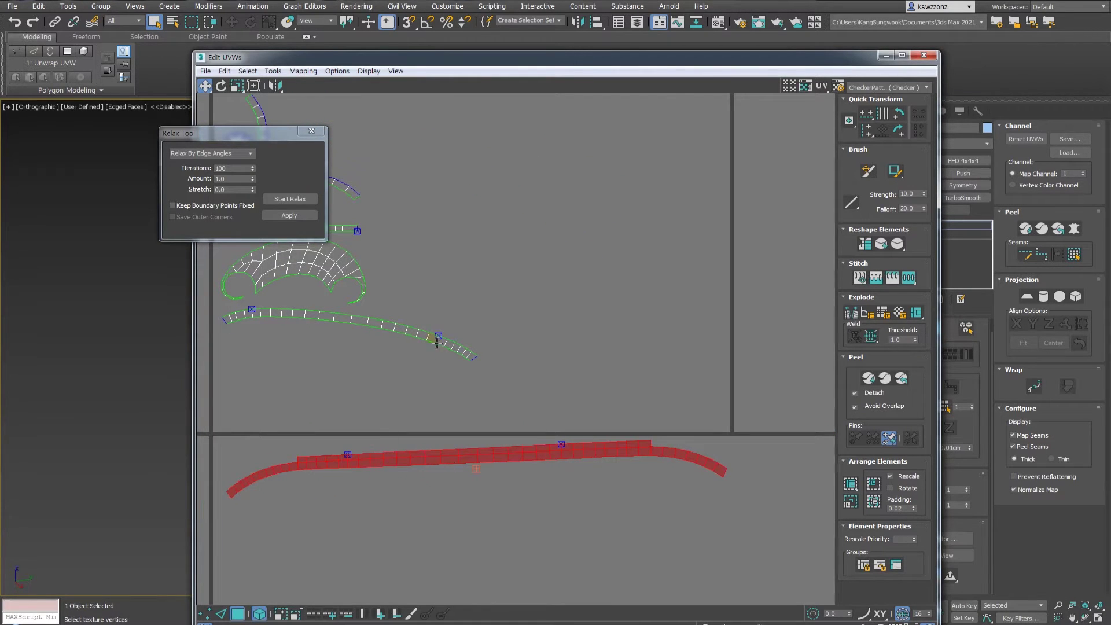
scroll(243, 539, "up", 3)
scroll(384, 432, "down", 3)
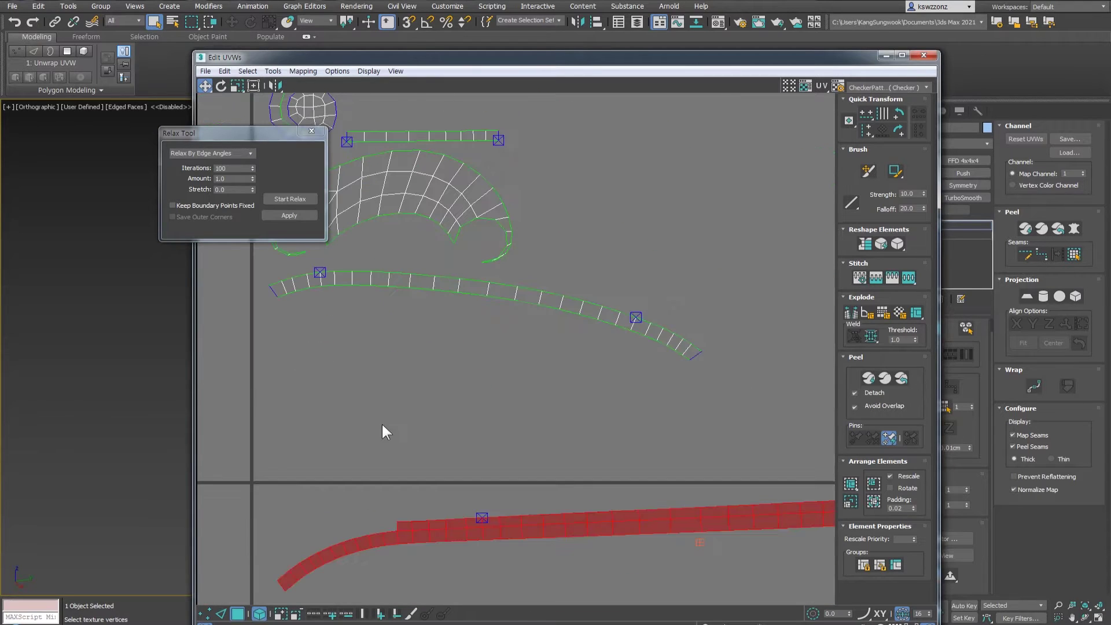
middle_click_drag(384, 432, 487, 354)
scroll(485, 345, "down", 2)
key("1")
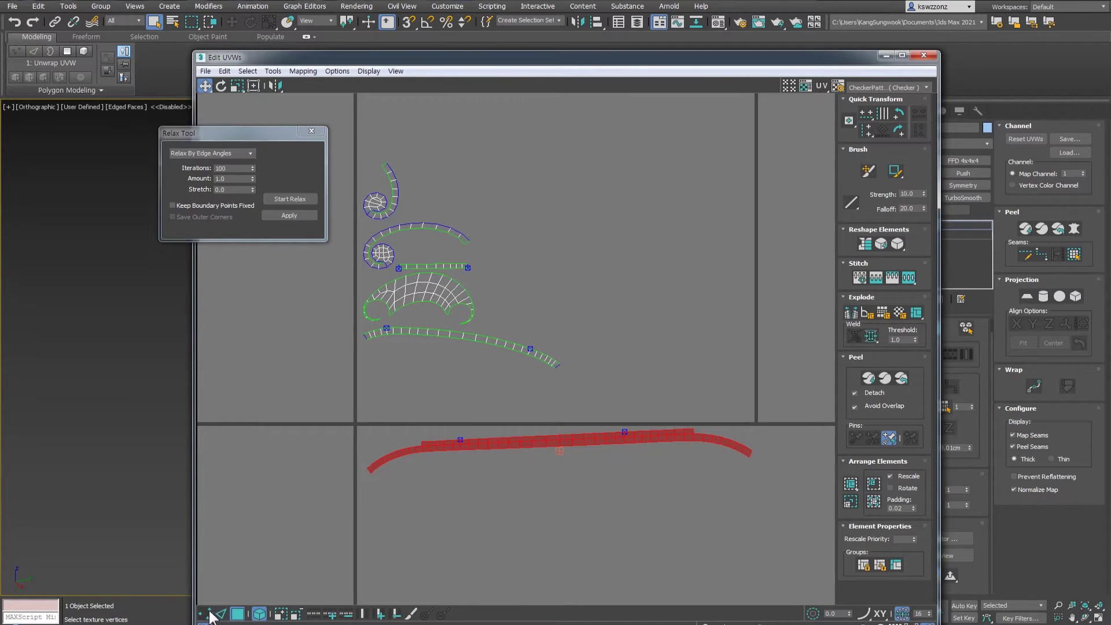
scroll(508, 332, "down", 3)
left_click_drag(370, 201, 660, 437)
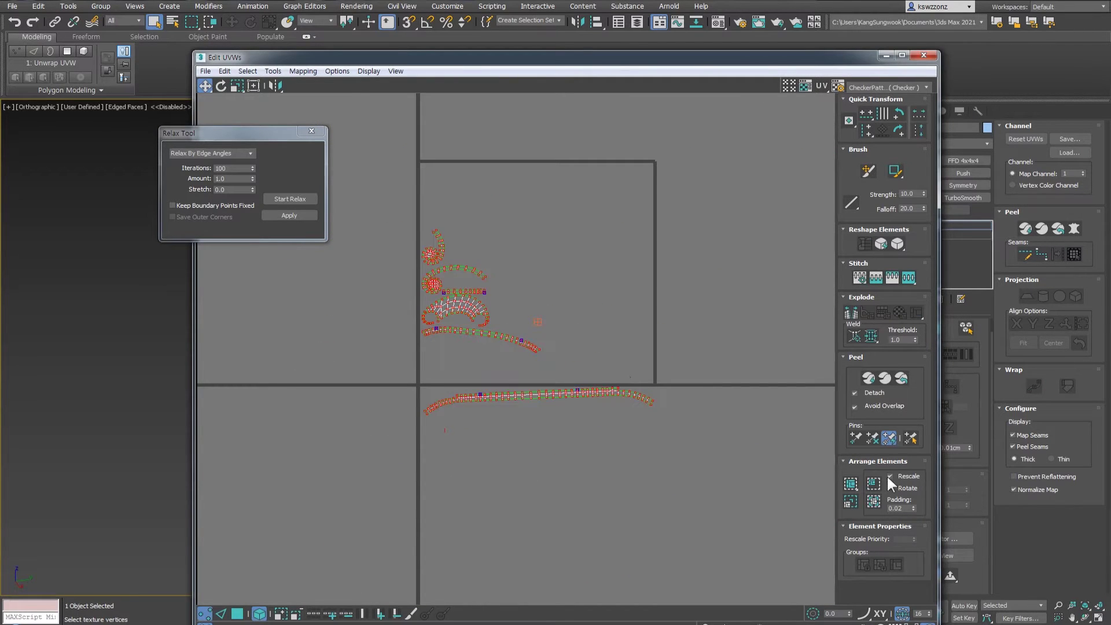
left_click_drag(850, 56, 848, 43)
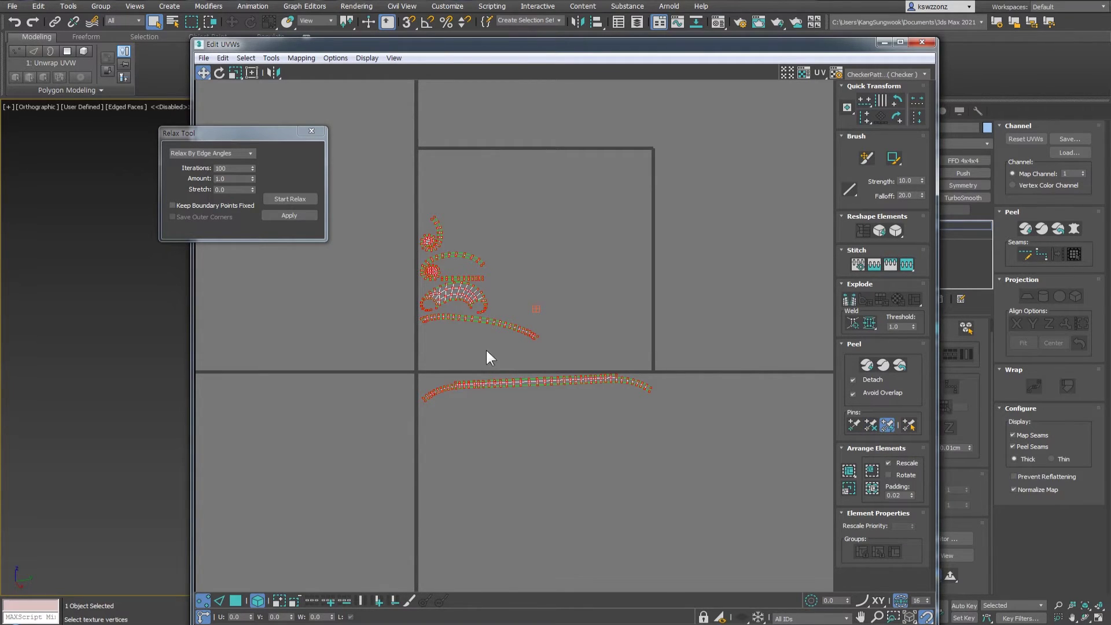
scroll(486, 355, "up", 3)
left_click(502, 383)
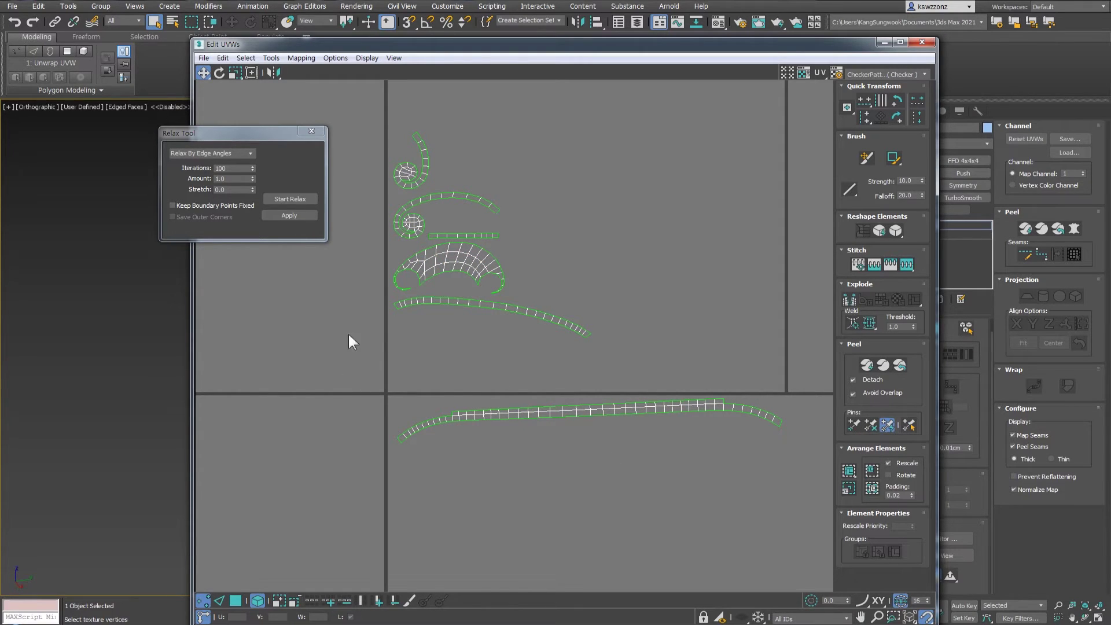
In polygon mode, select all the UV elements inside the tile and move them out beyond its lower-left corner.
scroll(414, 390, "down", 4)
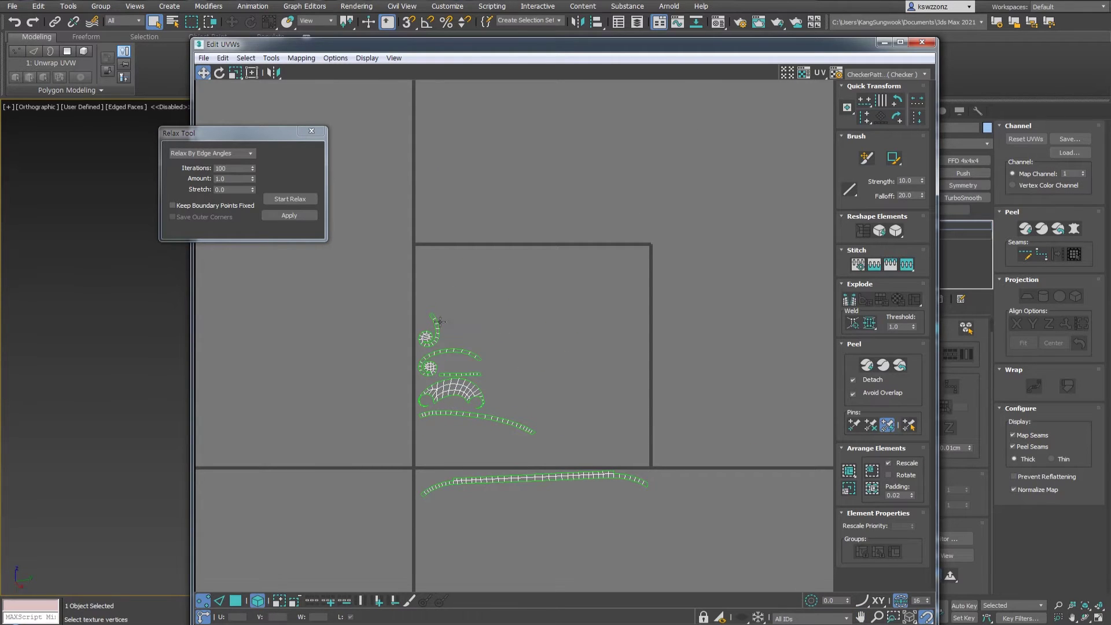
left_click_drag(406, 298, 553, 467)
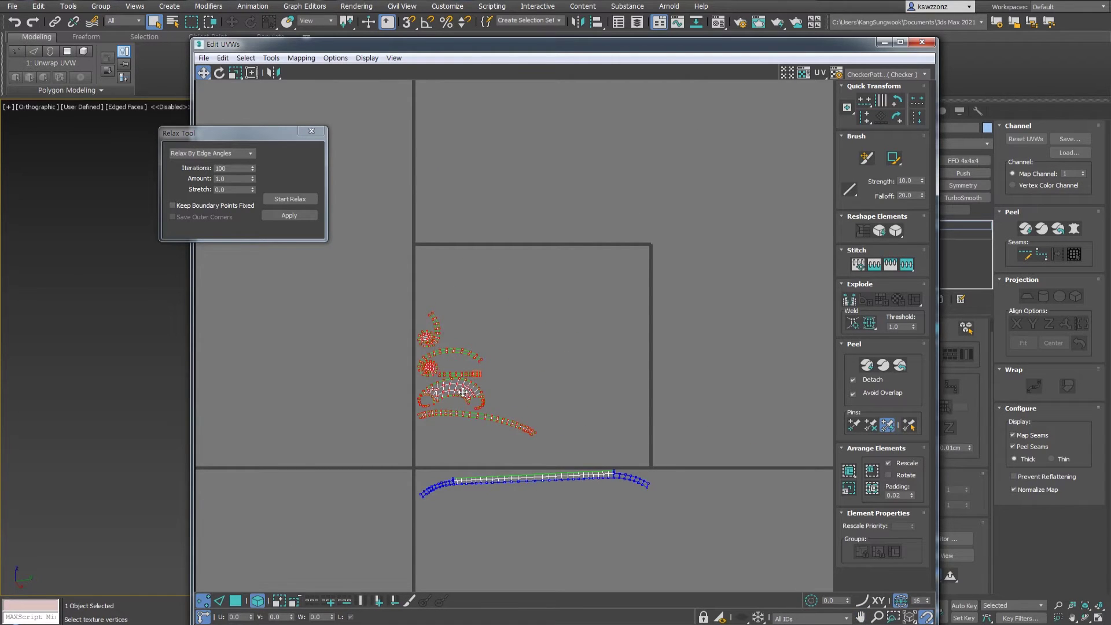
left_click(236, 601)
left_click_drag(392, 305, 547, 451)
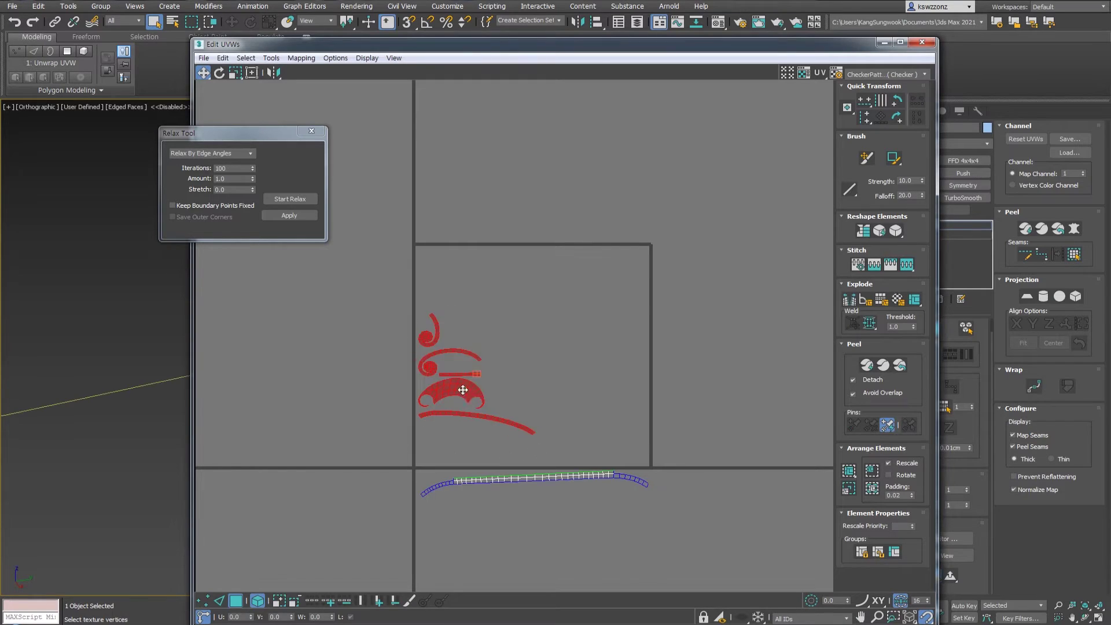
left_click_drag(462, 389, 317, 478)
Shift the two long strips slightly further down, move the longest one a little lower still, and select all the UV polygons.
left_click_drag(749, 446, 391, 540)
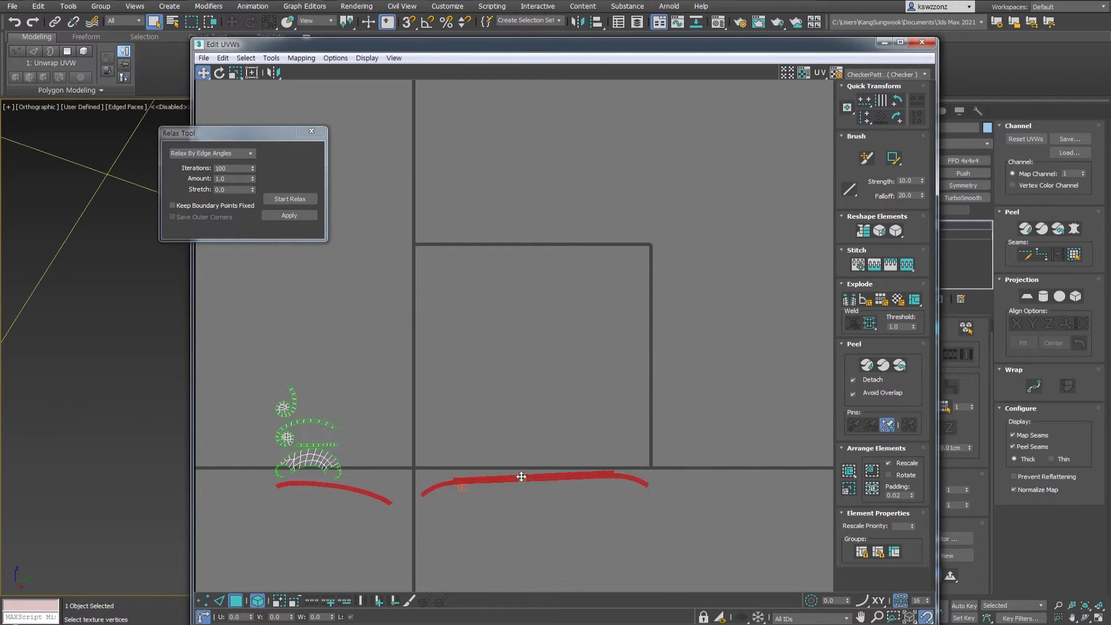
left_click_drag(521, 476, 514, 490)
left_click_drag(570, 528, 481, 454)
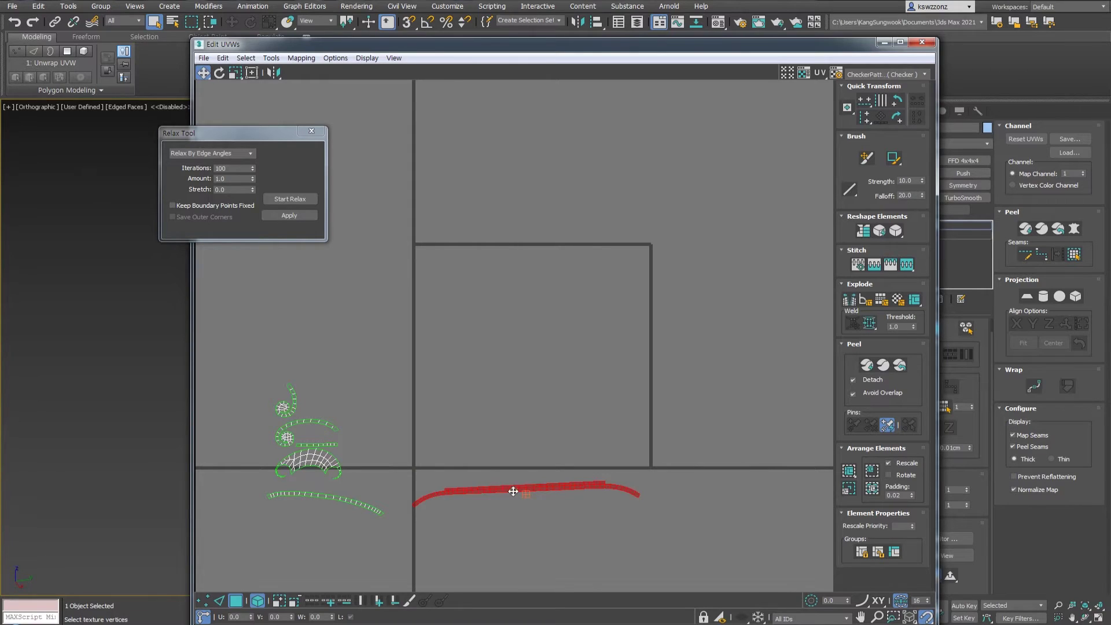
left_click_drag(514, 492, 510, 500)
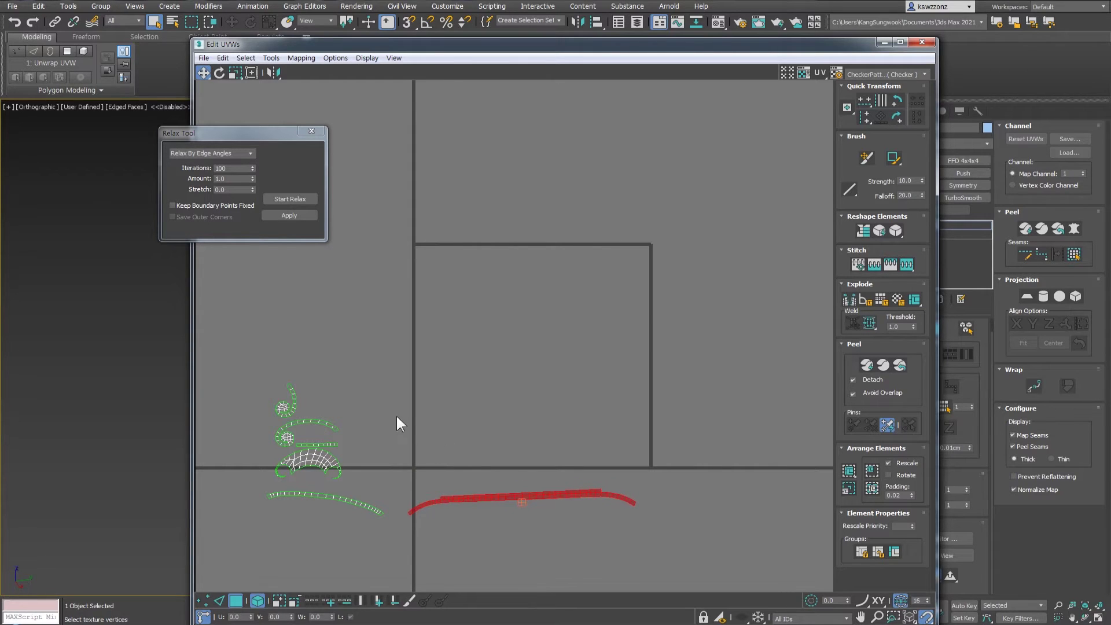
left_click(251, 372)
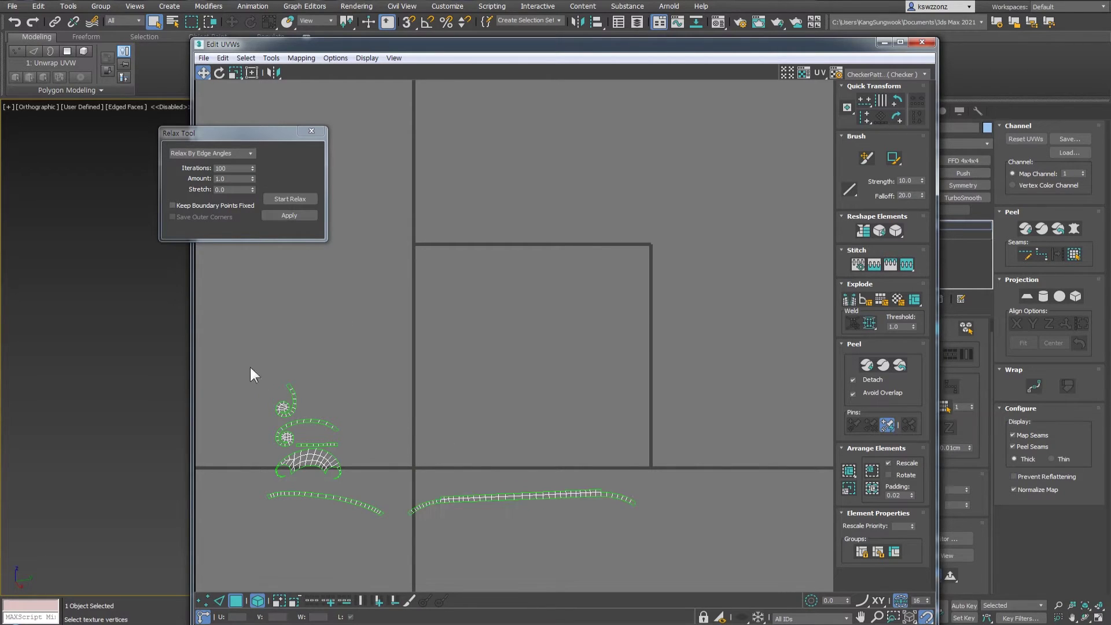
left_click_drag(251, 372, 722, 565)
Test Flatten Mapping on all the polygons with a 45.0 angle threshold and 0.001 spacing, and undo it.
left_click(291, 59)
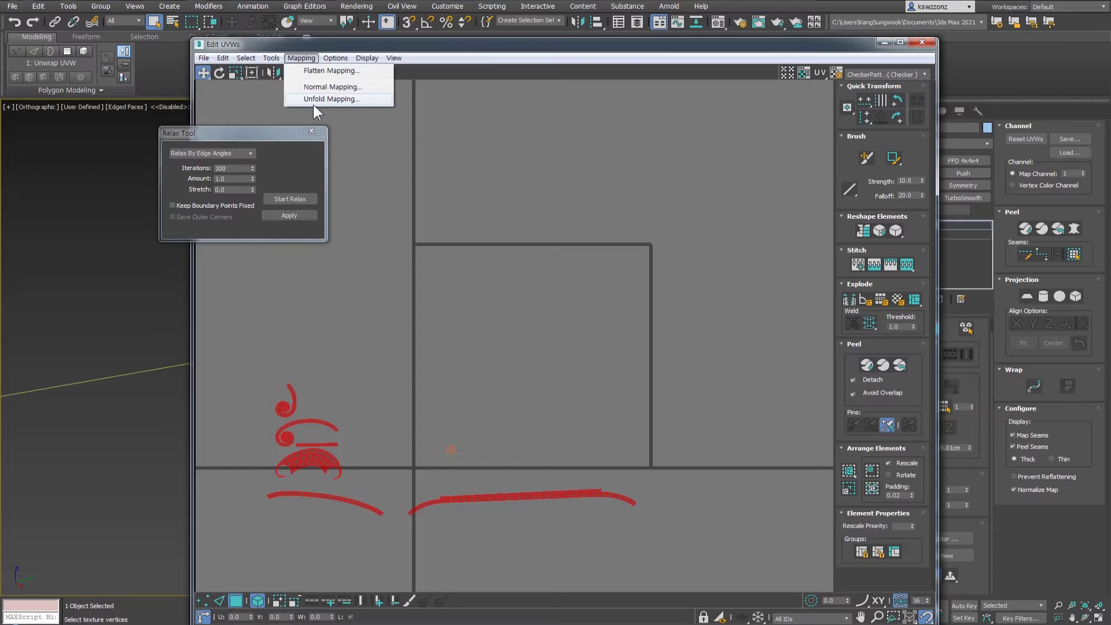
left_click(324, 72)
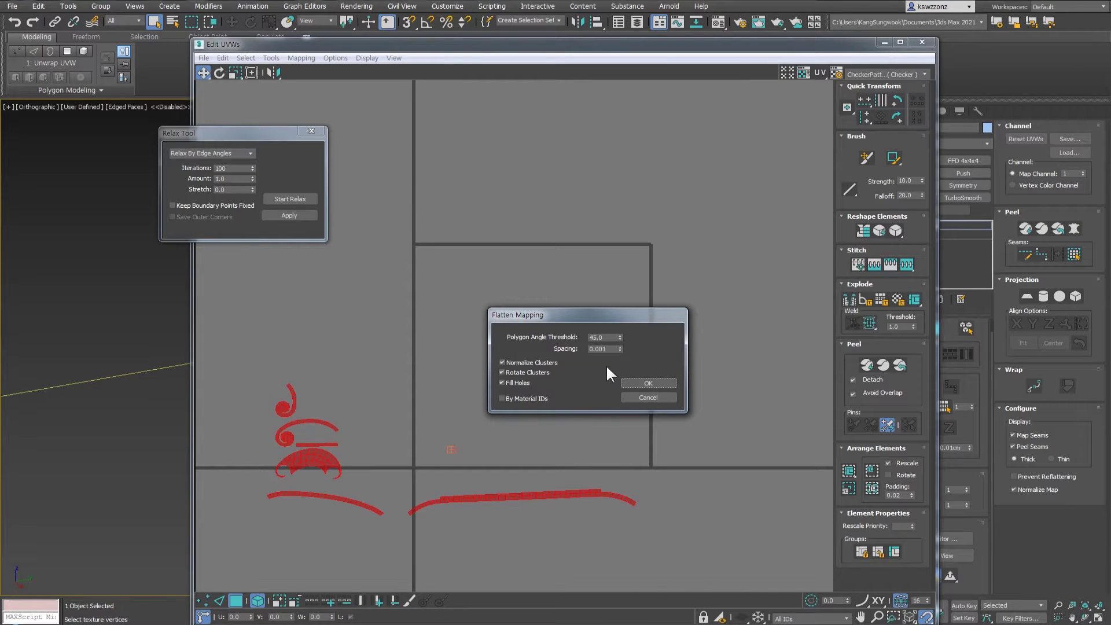
left_click(647, 382)
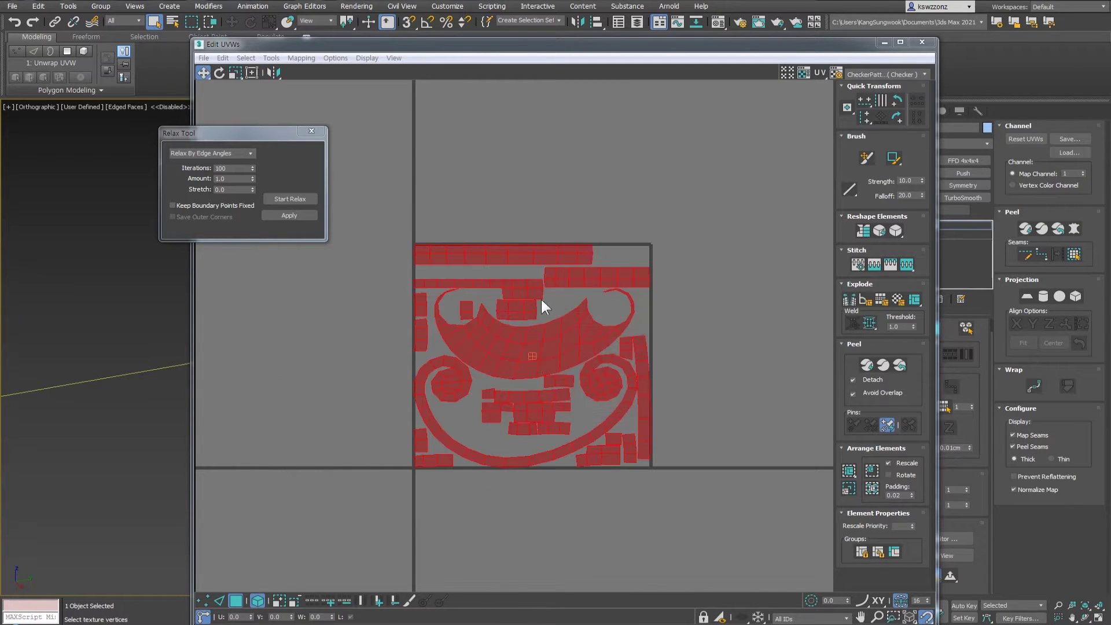
scroll(531, 350, "up", 2)
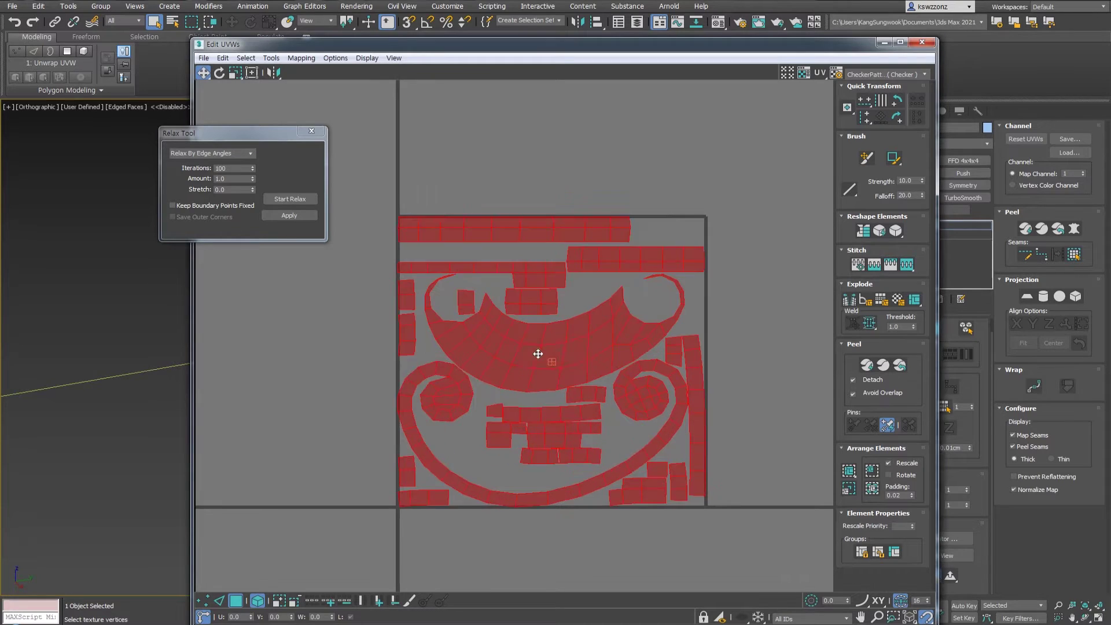
scroll(532, 350, "down", 2)
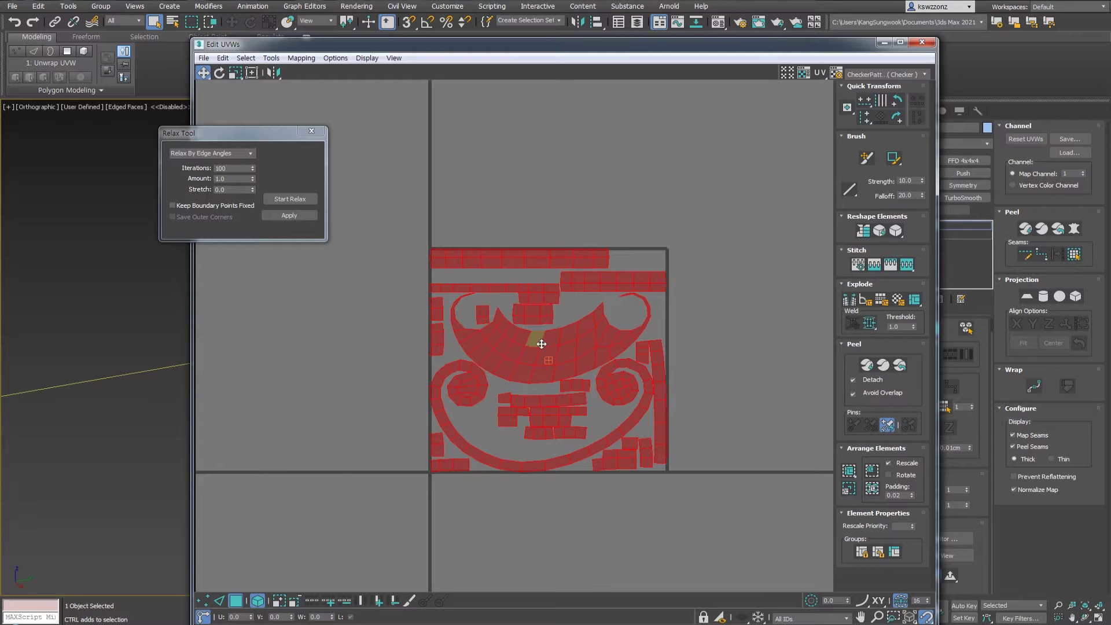
key("ctrl+z")
Try Normal Mapping on the selected polygons with the Box Mapping method and 0.001 spacing.
left_click(300, 57)
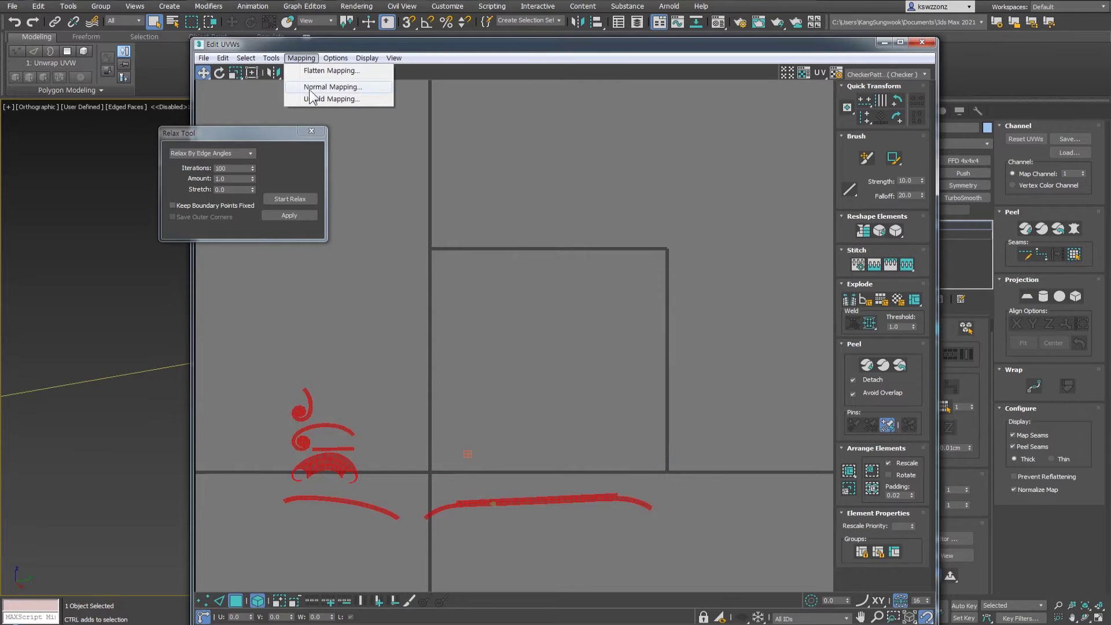
left_click(310, 88)
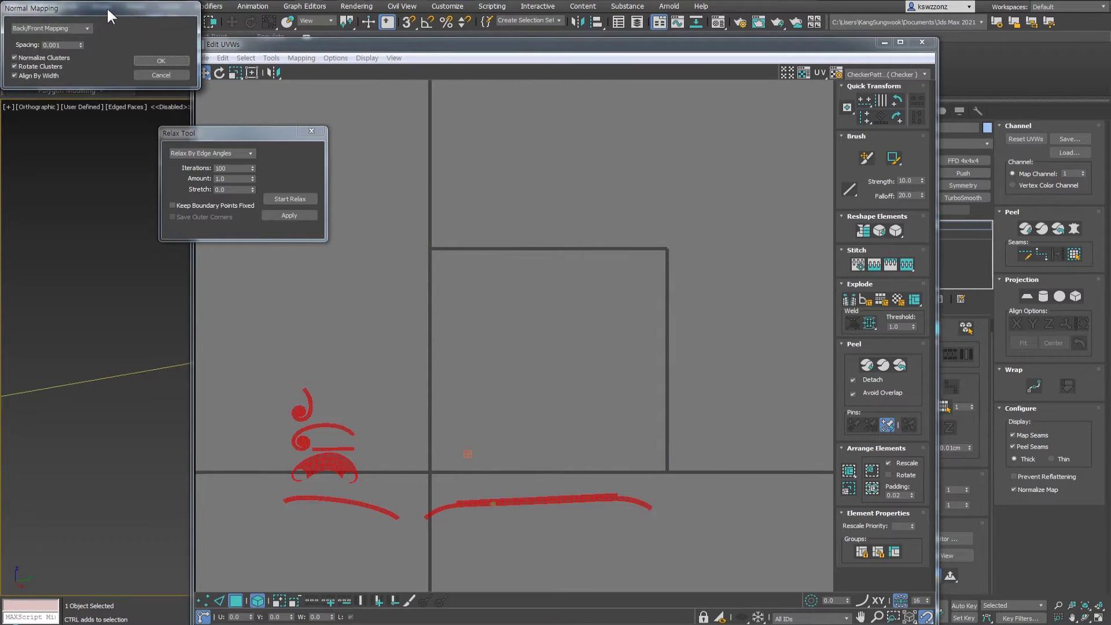
left_click_drag(106, 6, 527, 155)
left_click(507, 169)
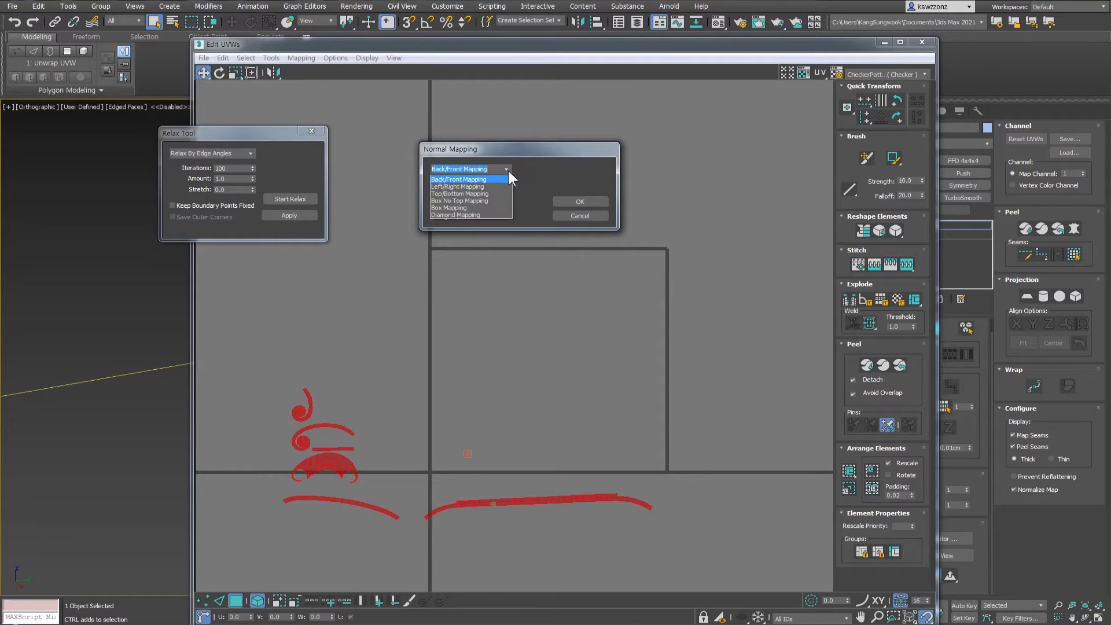
left_click(460, 207)
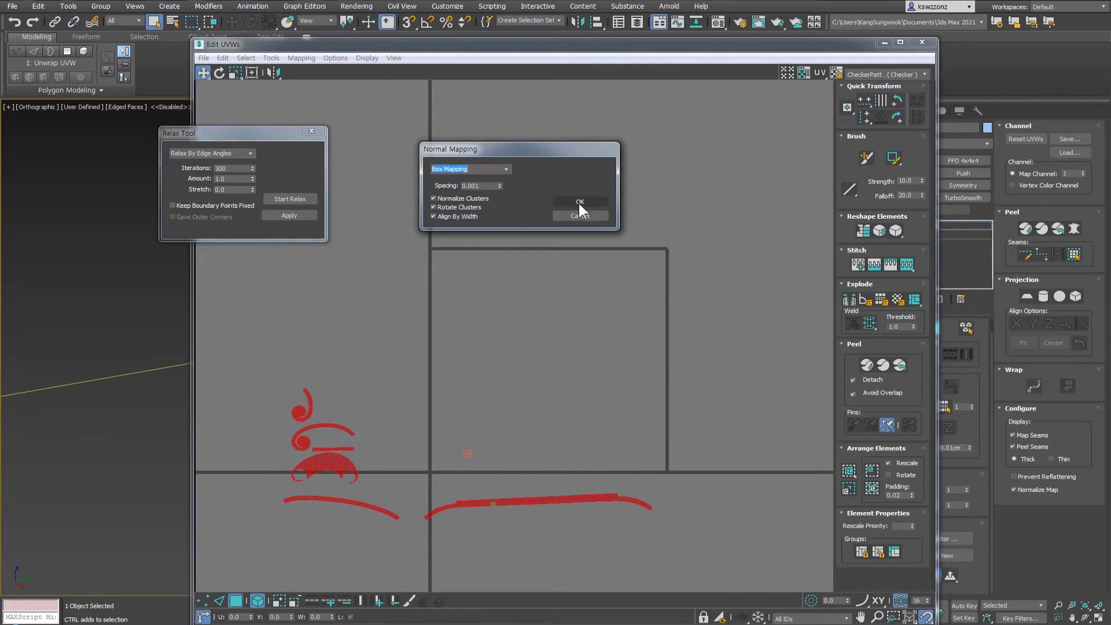
left_click(580, 202)
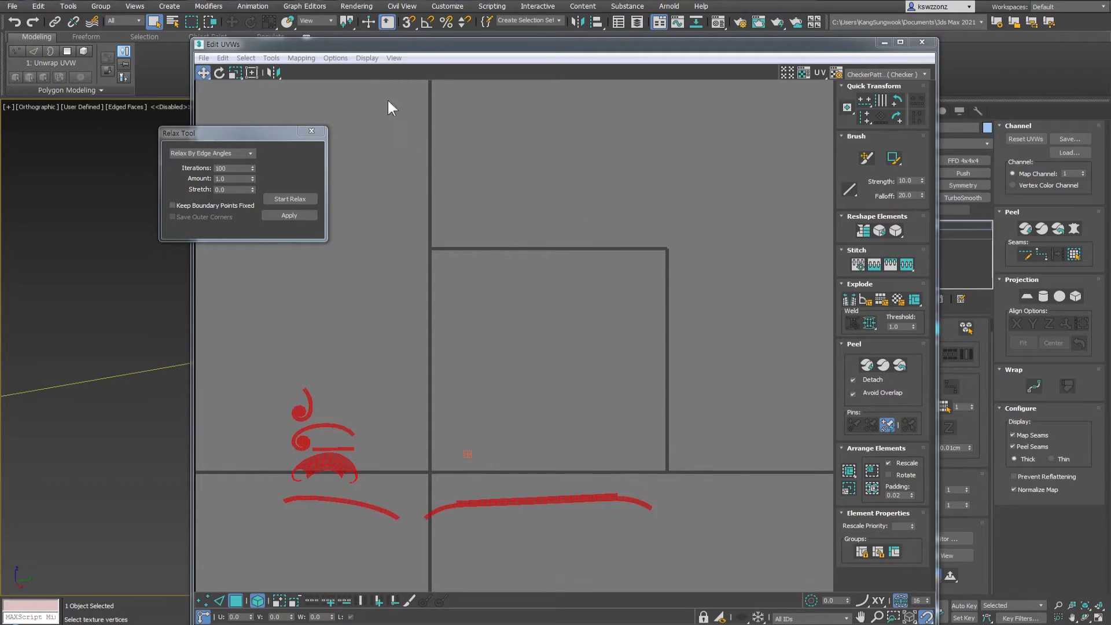
Repeat Normal Mapping using Box Mapping with clusters normalized, rotated and aligned by width, and undo the result.
left_click(313, 58)
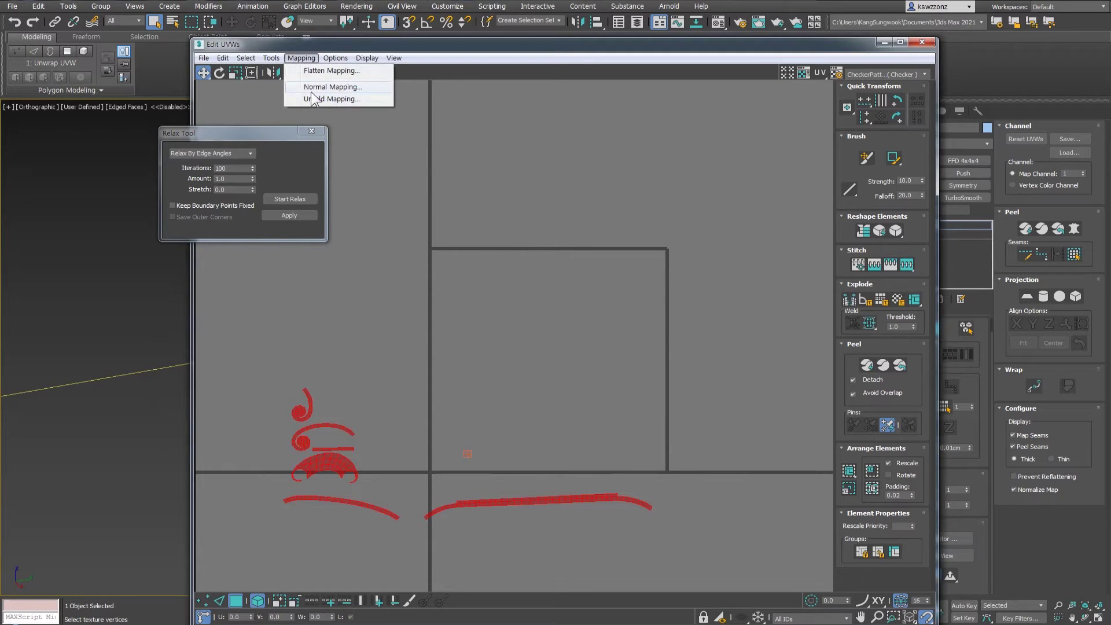
left_click(311, 87)
left_click(506, 169)
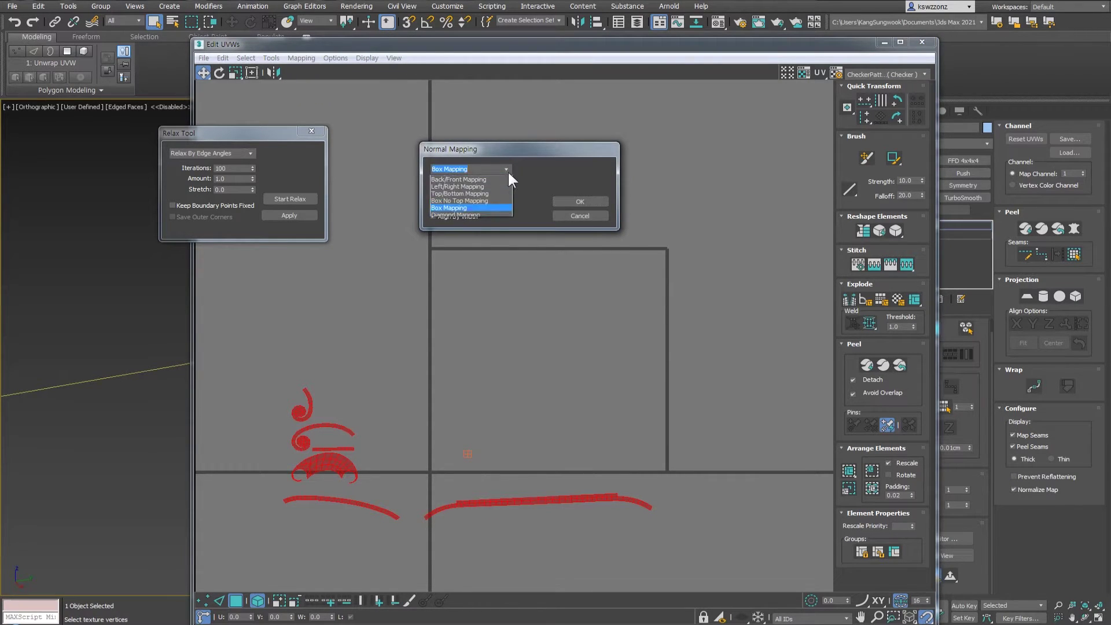
left_click(477, 207)
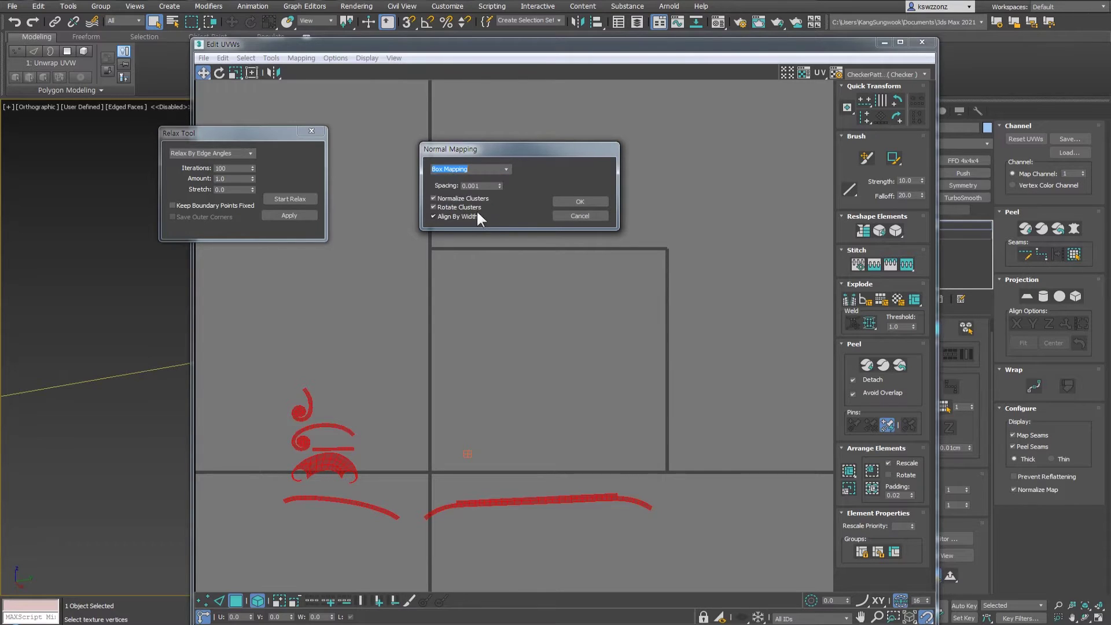
left_click_drag(505, 150, 521, 155)
left_click(523, 174)
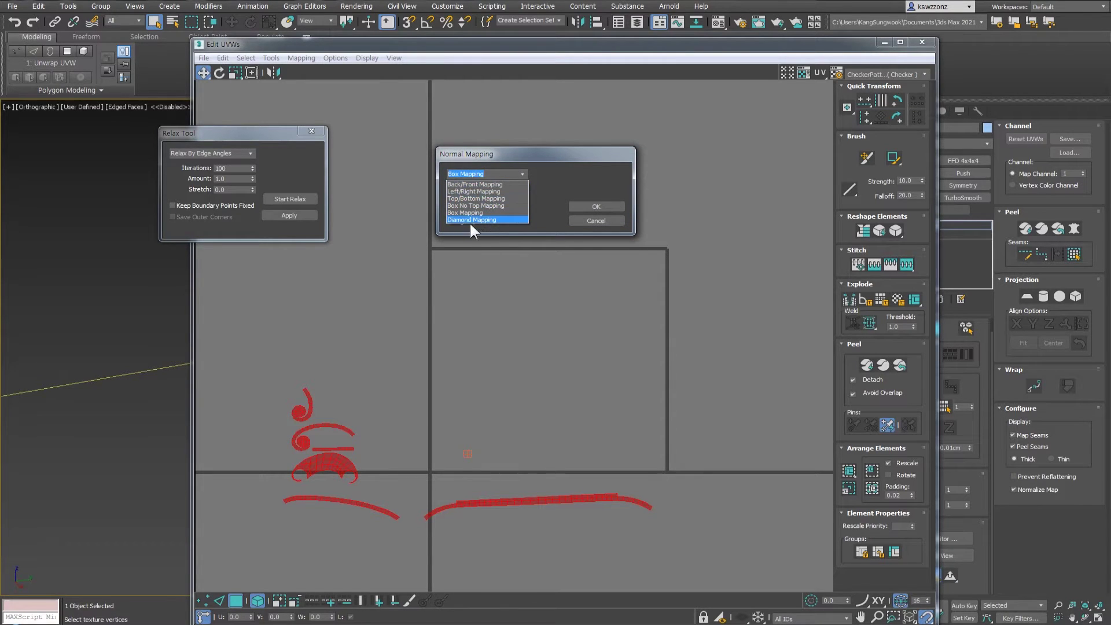
left_click(491, 213)
left_click(613, 206)
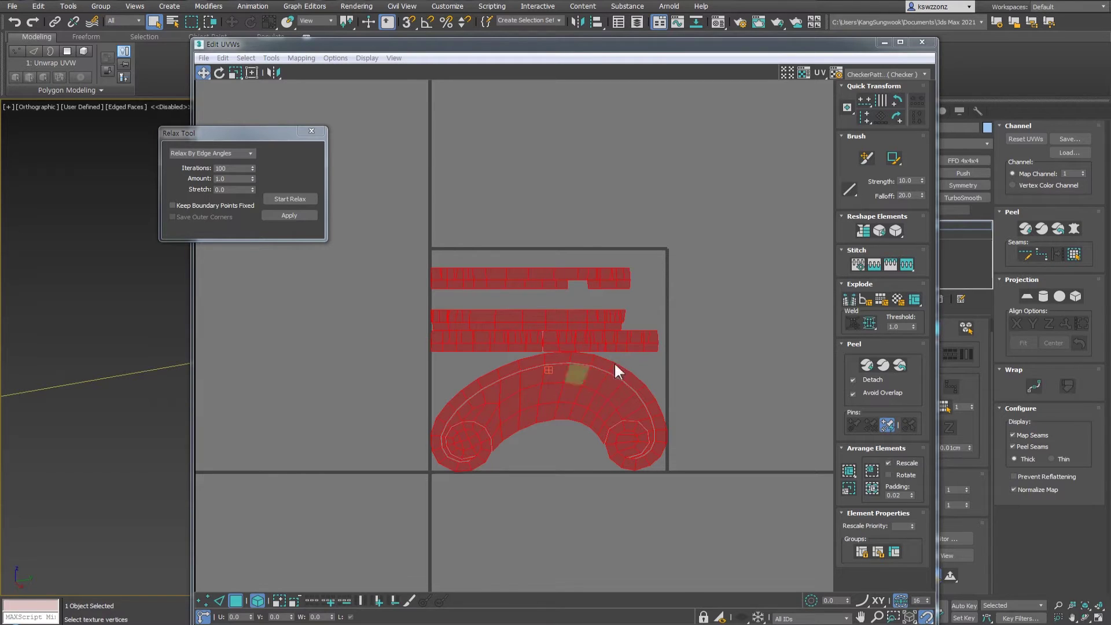
key("ctrl+z")
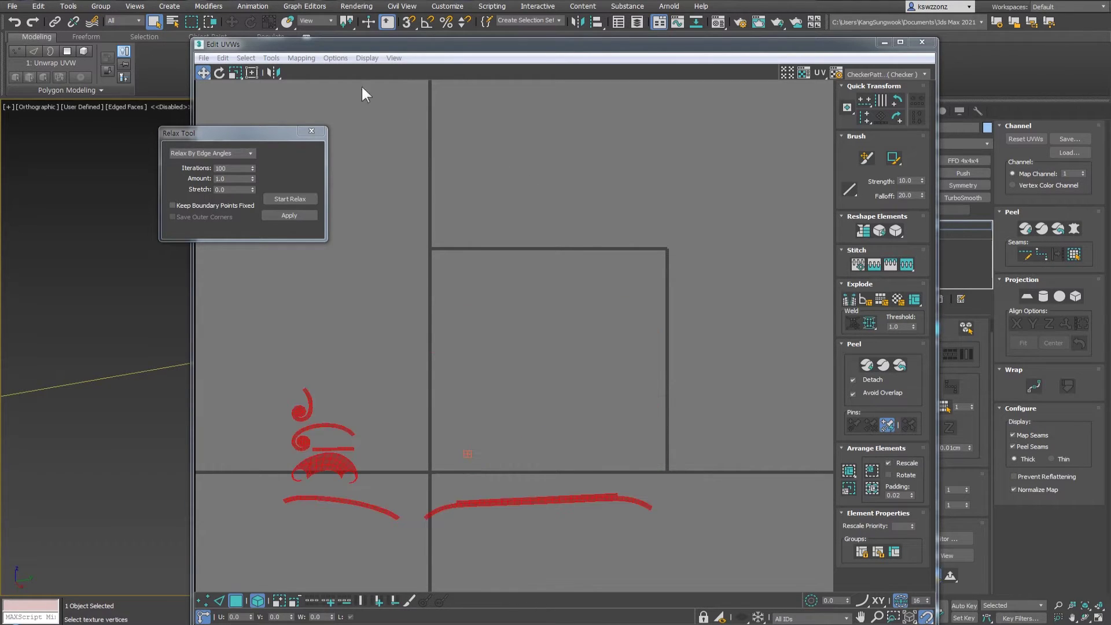
Test Unfold Mapping on the selected polygons with the Walk to farthest face method and normalized clusters, and undo it.
left_click(336, 59)
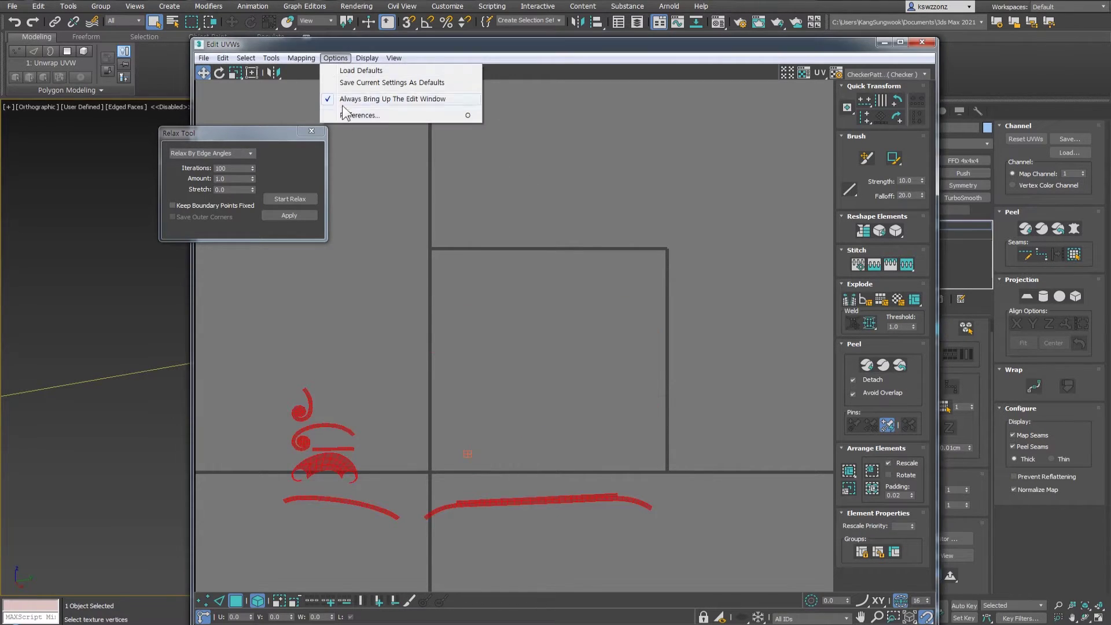
left_click(306, 58)
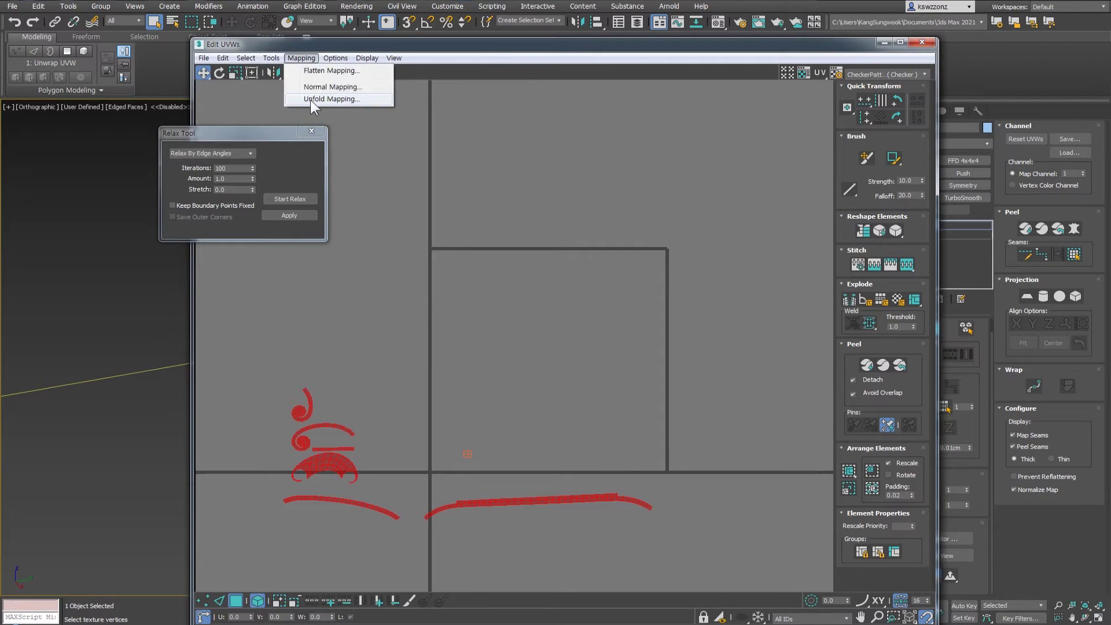
left_click(310, 99)
left_click_drag(84, 8, 362, 72)
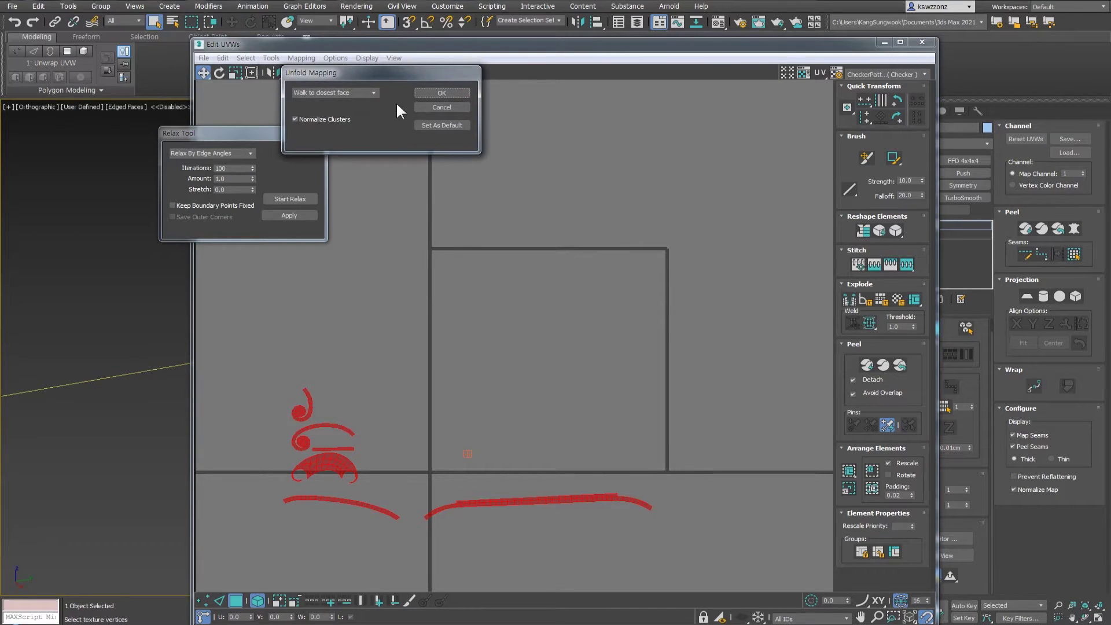
left_click(375, 93)
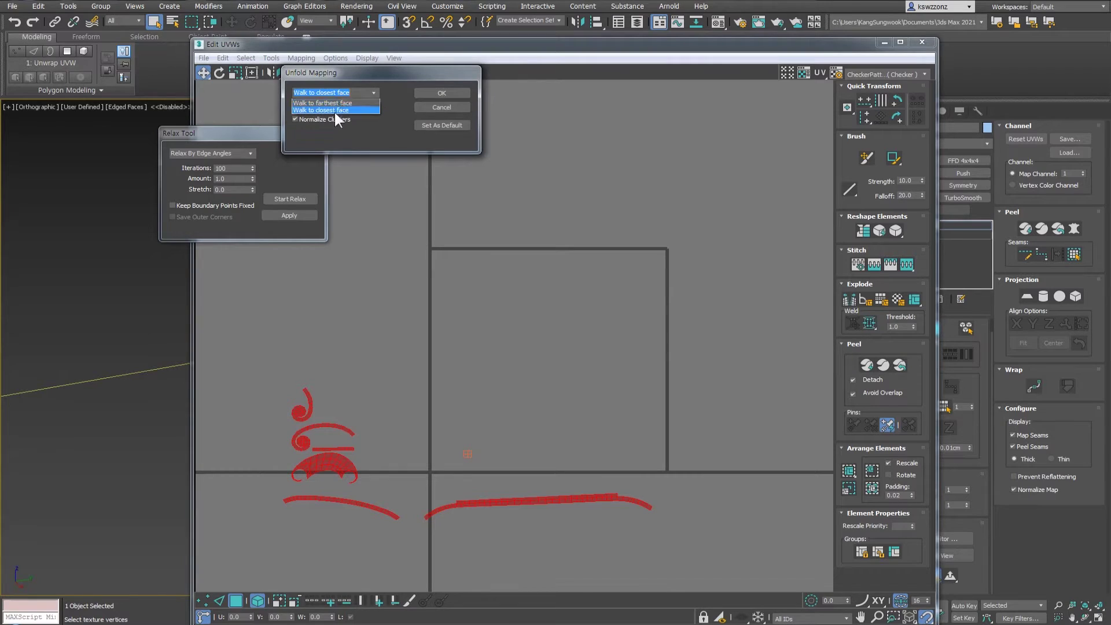
left_click(347, 102)
left_click(441, 92)
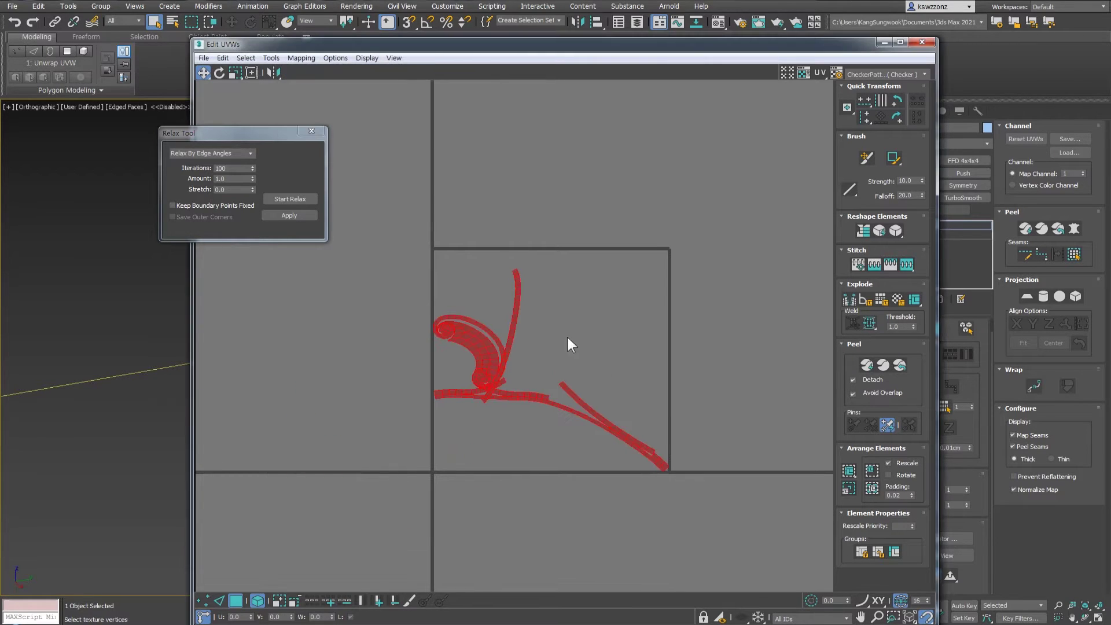
key("ctrl+z")
left_click(336, 58)
mouse_move(301, 58)
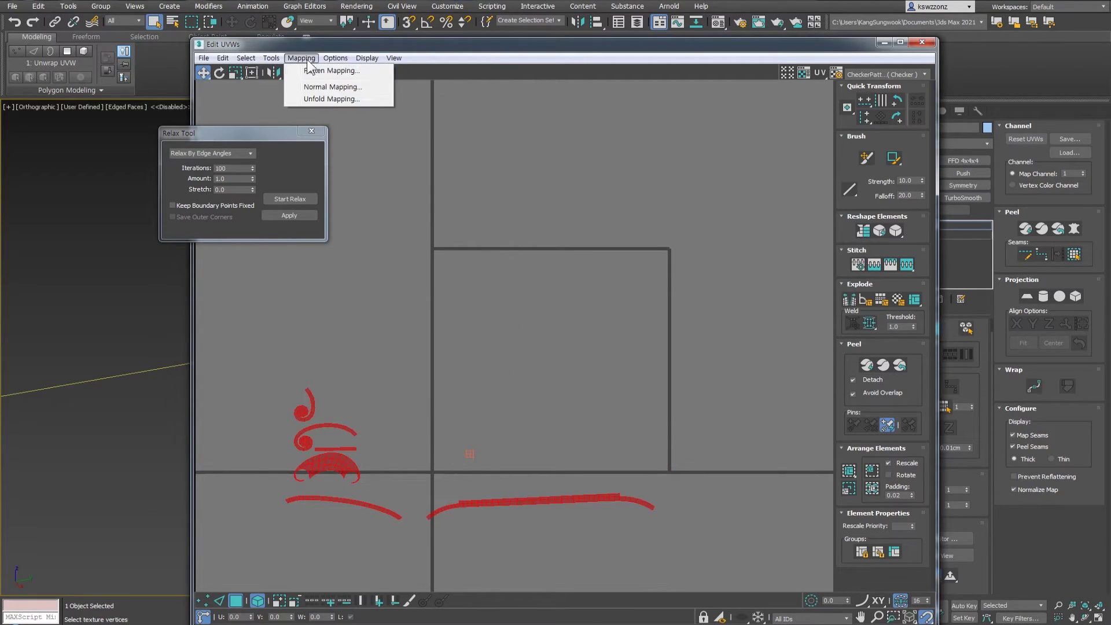
left_click(311, 86)
left_click(620, 214)
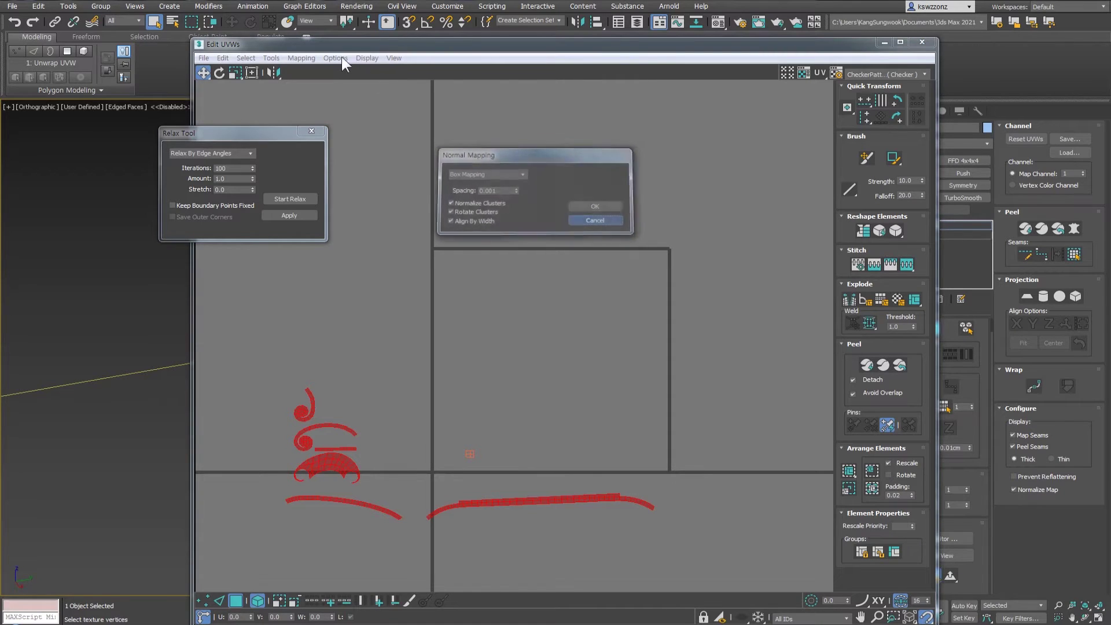
Apply Flatten Mapping again with a 45.0 polygon angle threshold, 0.001 spacing and By Material IDs off, and undo it.
left_click(340, 58)
mouse_move(301, 58)
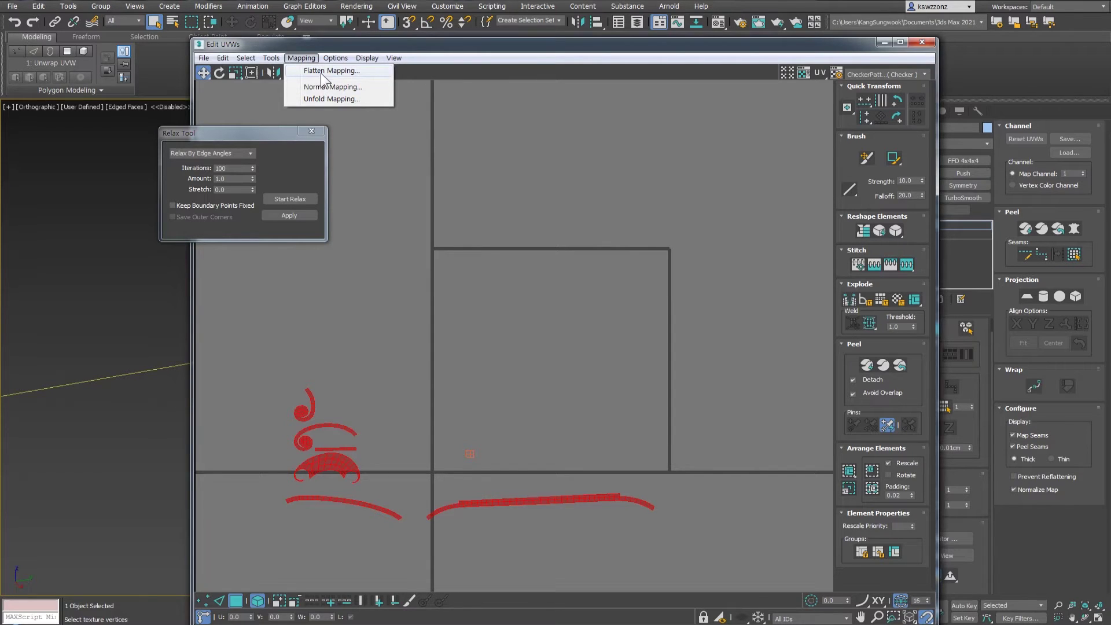
left_click(327, 71)
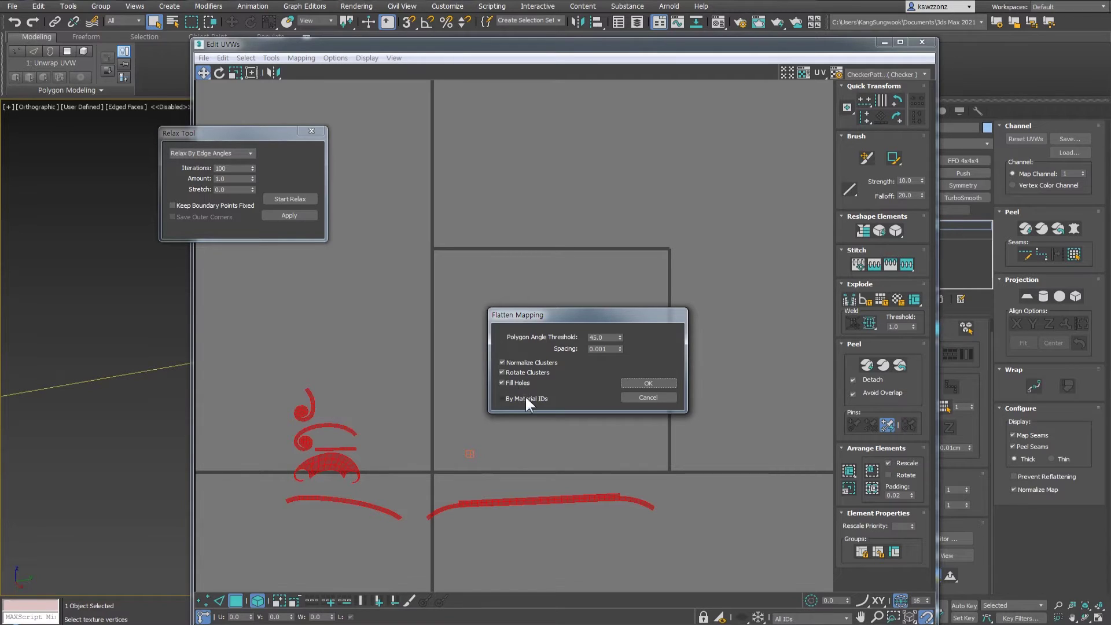
left_click(665, 385)
key("ctrl+z")
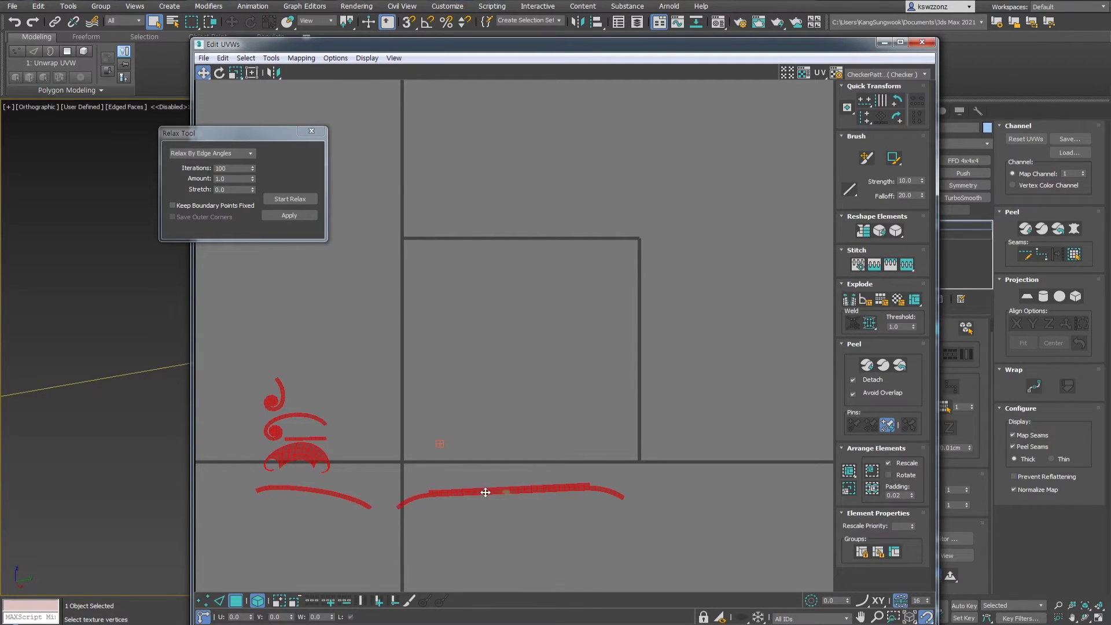
Review the Pack dialog's packing methods and cluster options, including Recursive Packing, Non-Convex and Fill Holes, then dismiss it without packing.
left_click(873, 489)
left_click(850, 470)
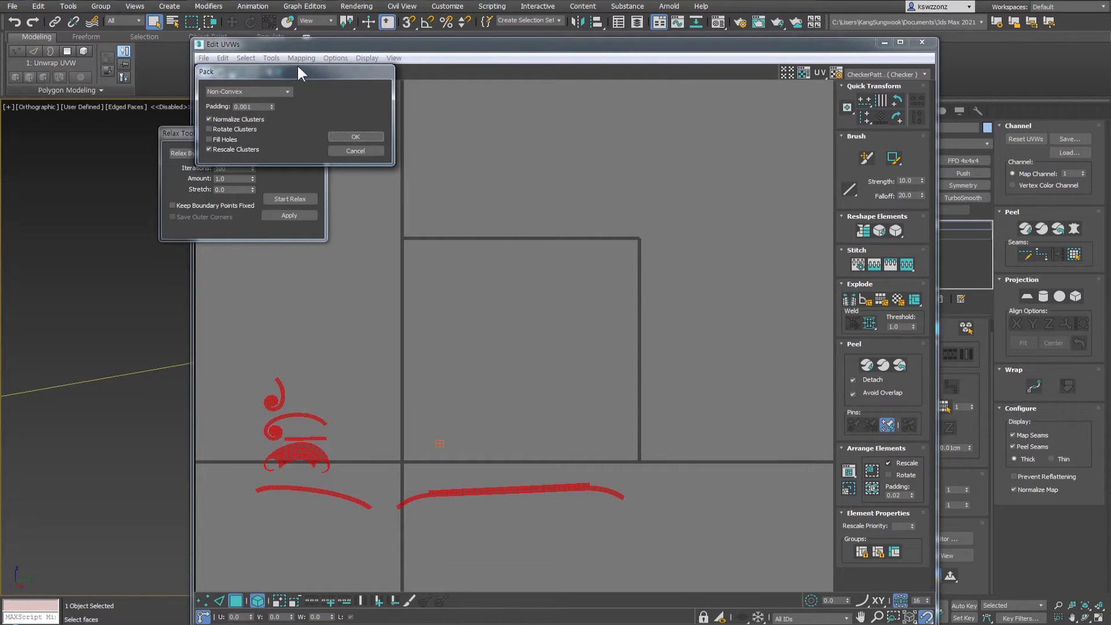
left_click_drag(297, 68, 724, 321)
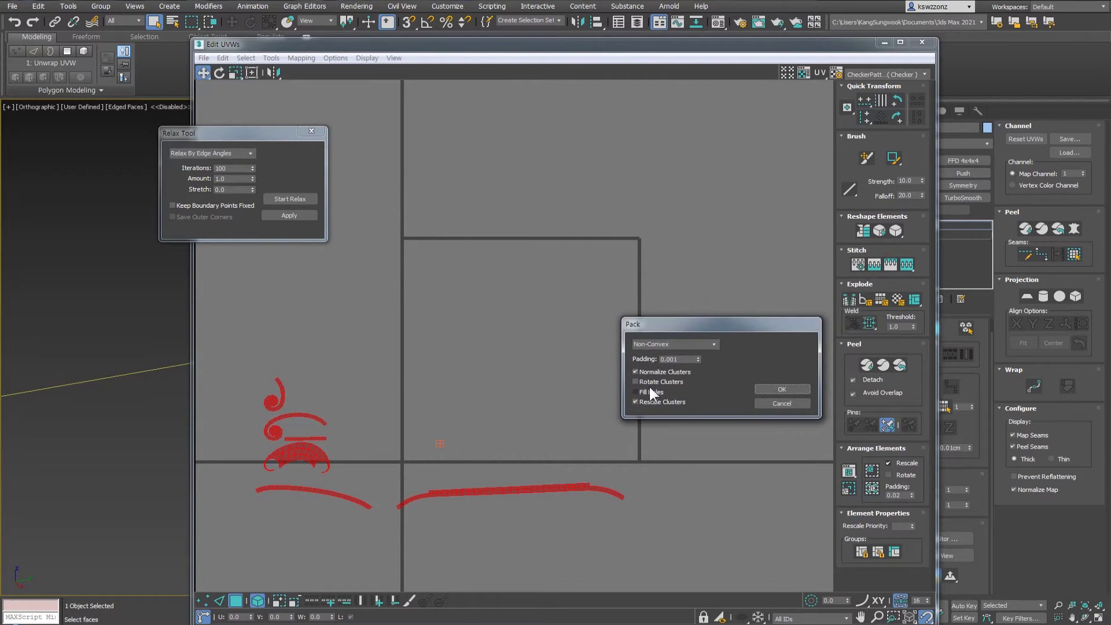
left_click(716, 344)
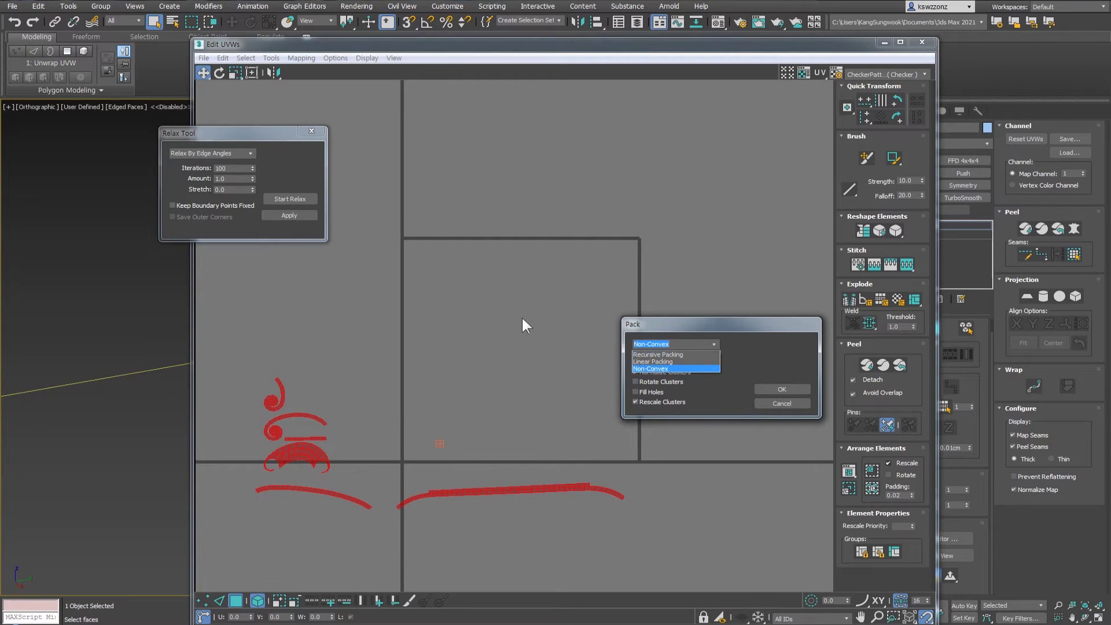
key("Up")
key("Up")
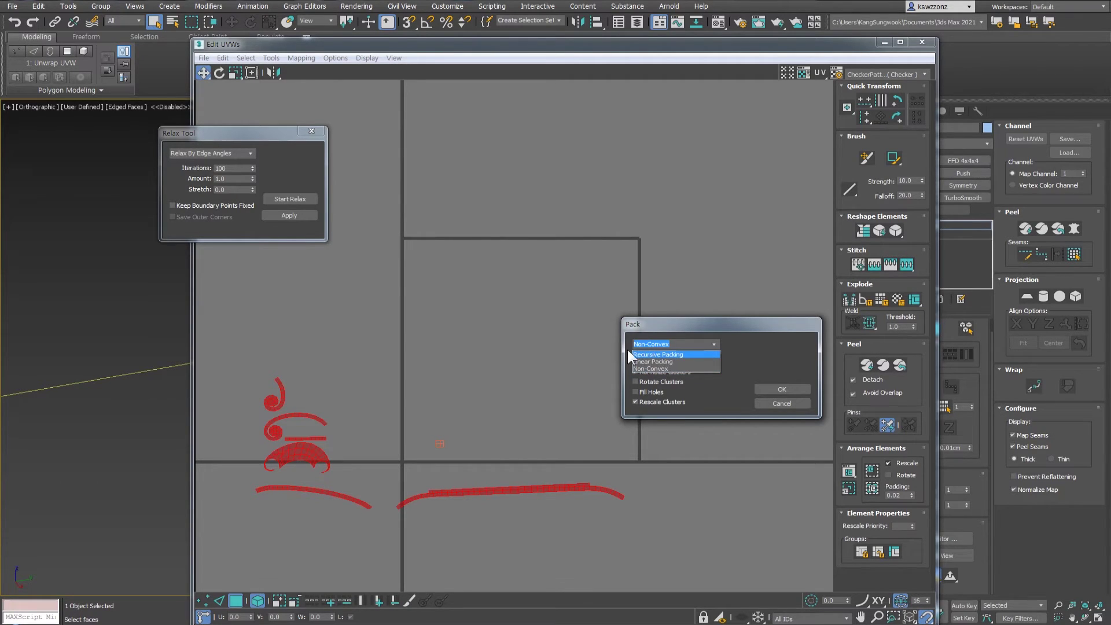
left_click(654, 369)
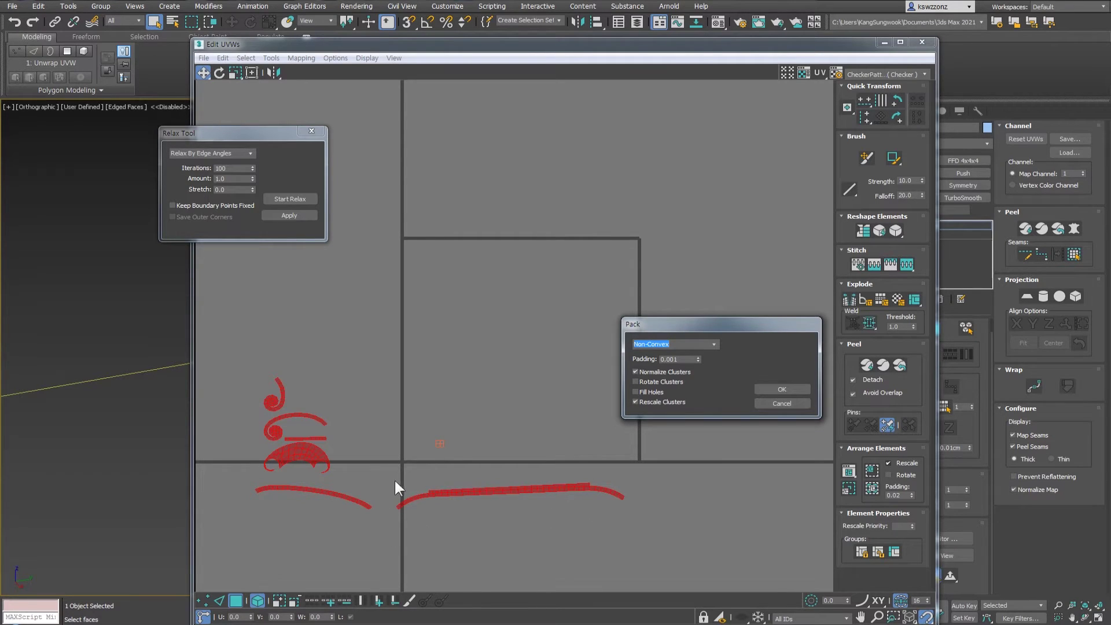
left_click(635, 392)
left_click(805, 403)
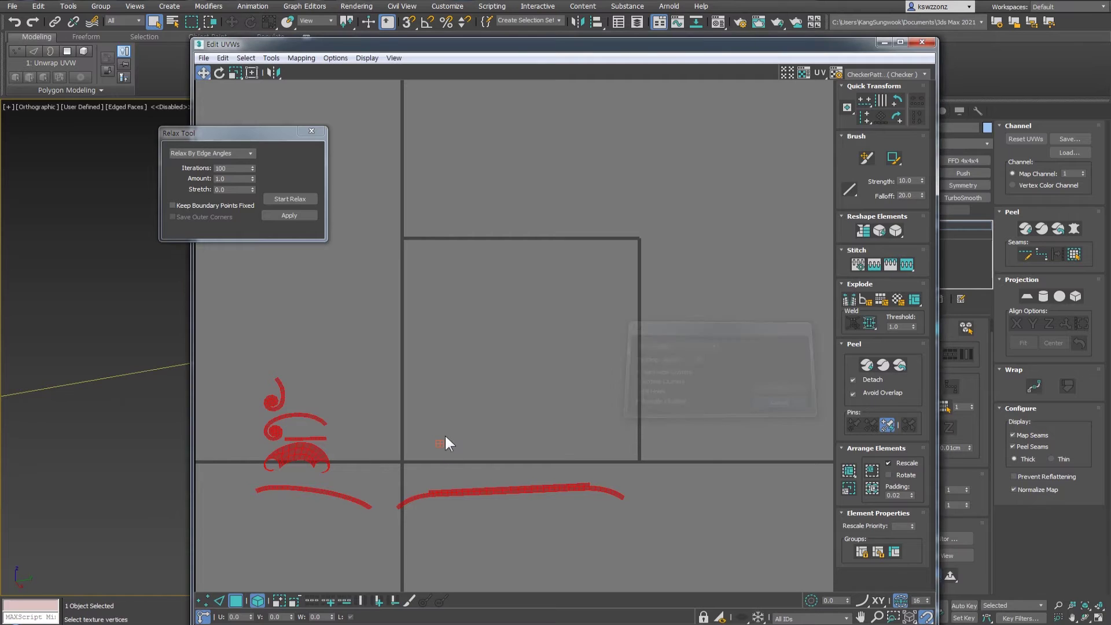
Enlarge the long curved strip to about 282% and place it across the bottom edge of the UV tile.
key("r")
left_click_drag(541, 489, 521, 555)
key("w")
left_click_drag(535, 497, 353, 455)
key("r")
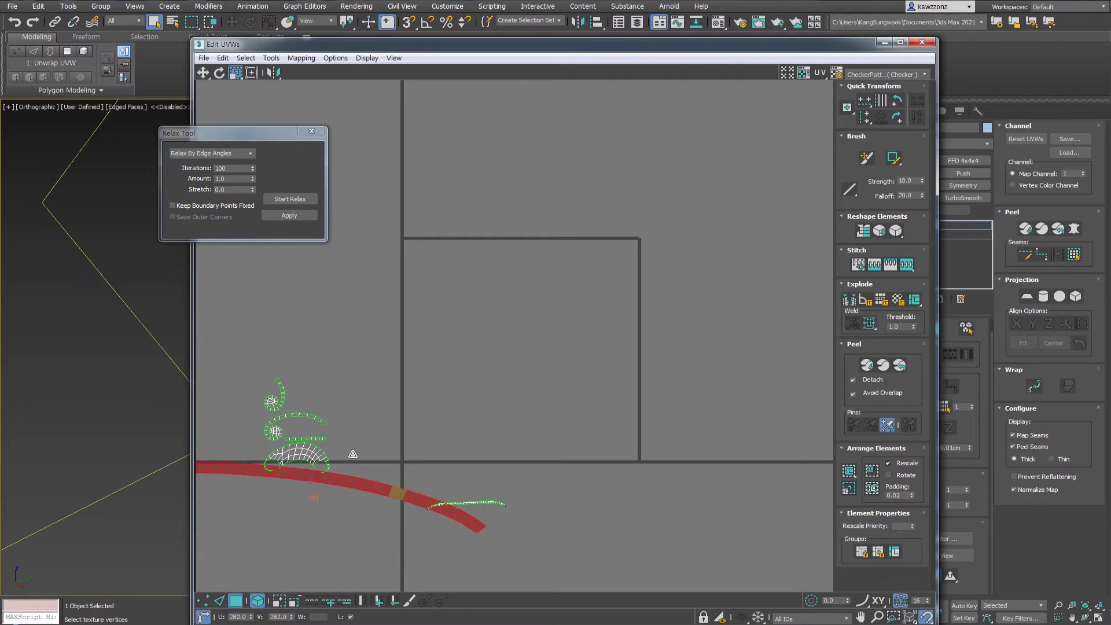
key("w")
left_click_drag(382, 489, 595, 450)
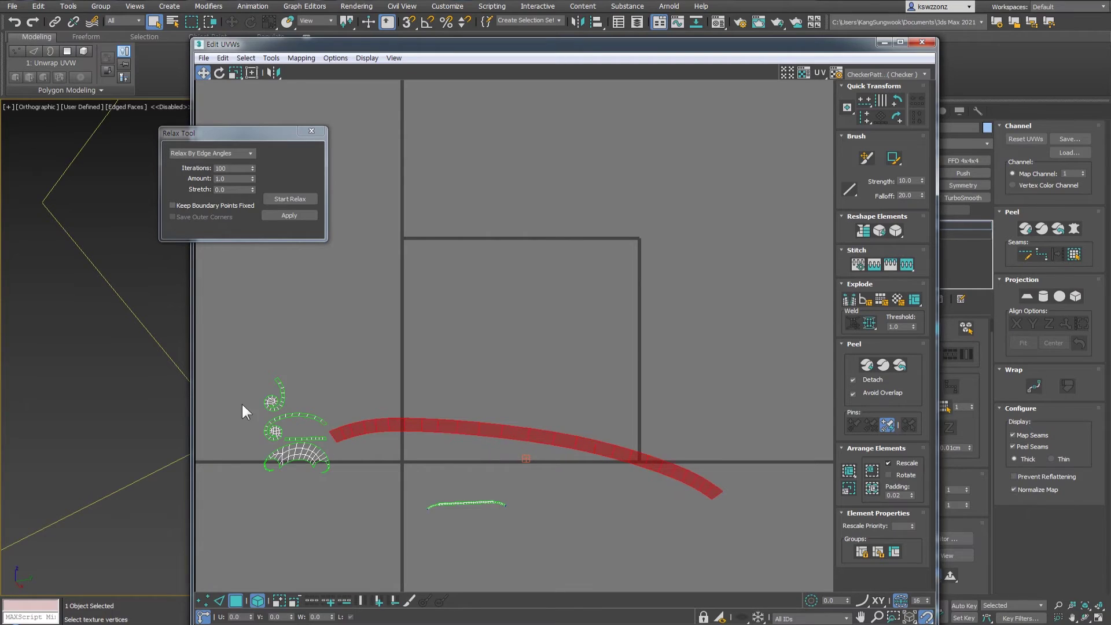
Shift the UV pieces, then reposition the enlarged curved strip and the thin strip together around the tile's bottom edge.
left_click_drag(241, 402, 741, 557)
left_click_drag(564, 445, 601, 443)
left_click_drag(524, 523, 491, 331)
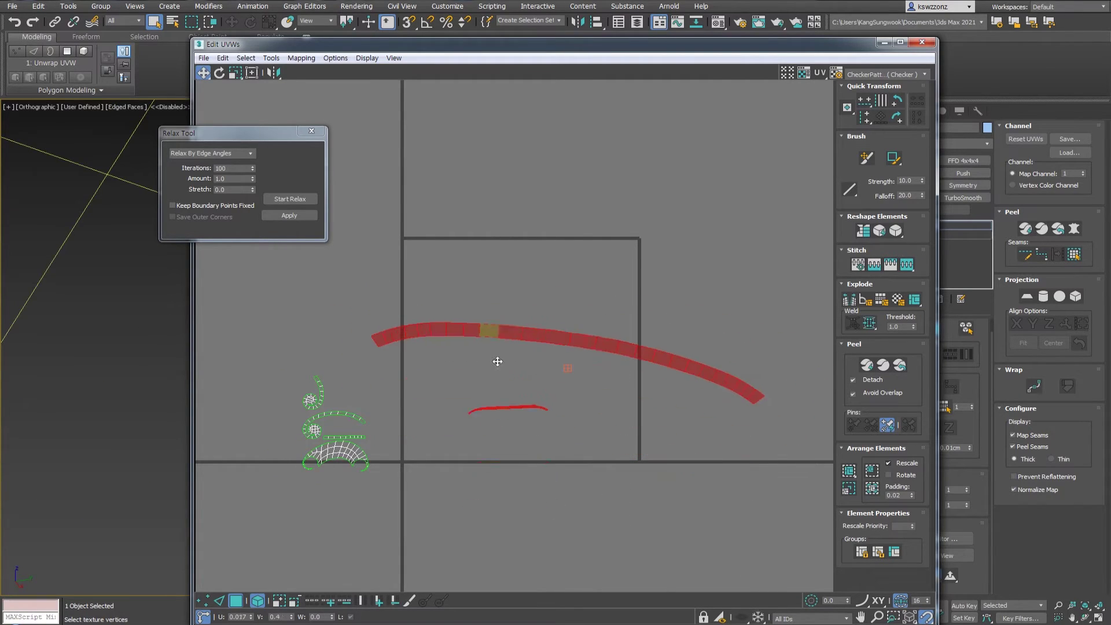
left_click_drag(562, 344, 584, 436)
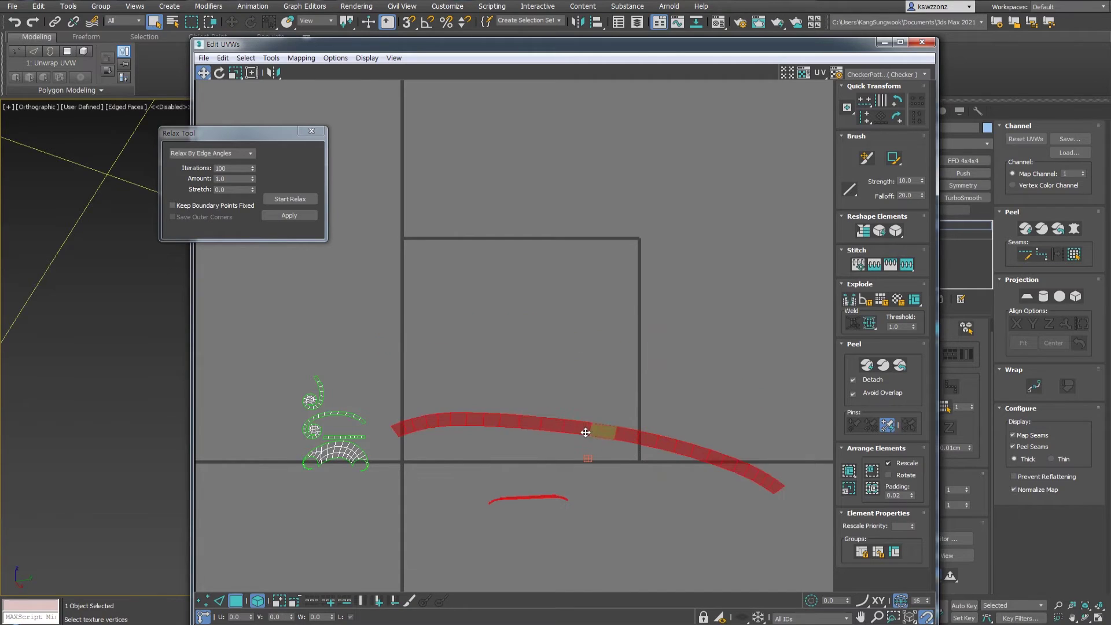
Test packing the two strips with Non-Convex, 0.001 padding, Normalize Clusters and Rescale Clusters on, and undo it.
left_click(854, 489)
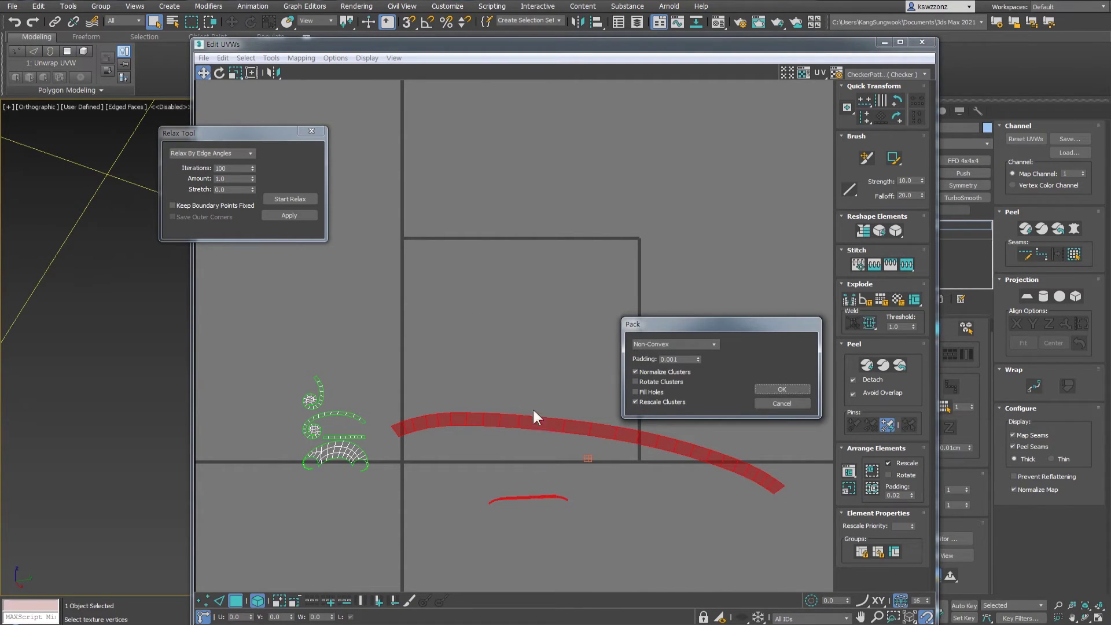
left_click(787, 391)
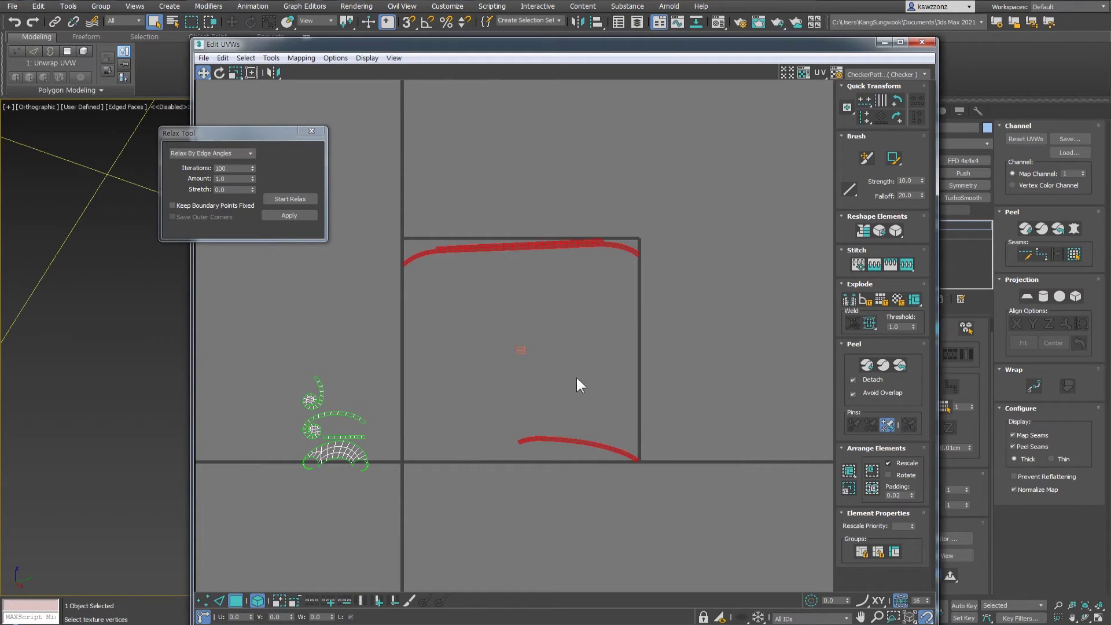
key("ctrl+z")
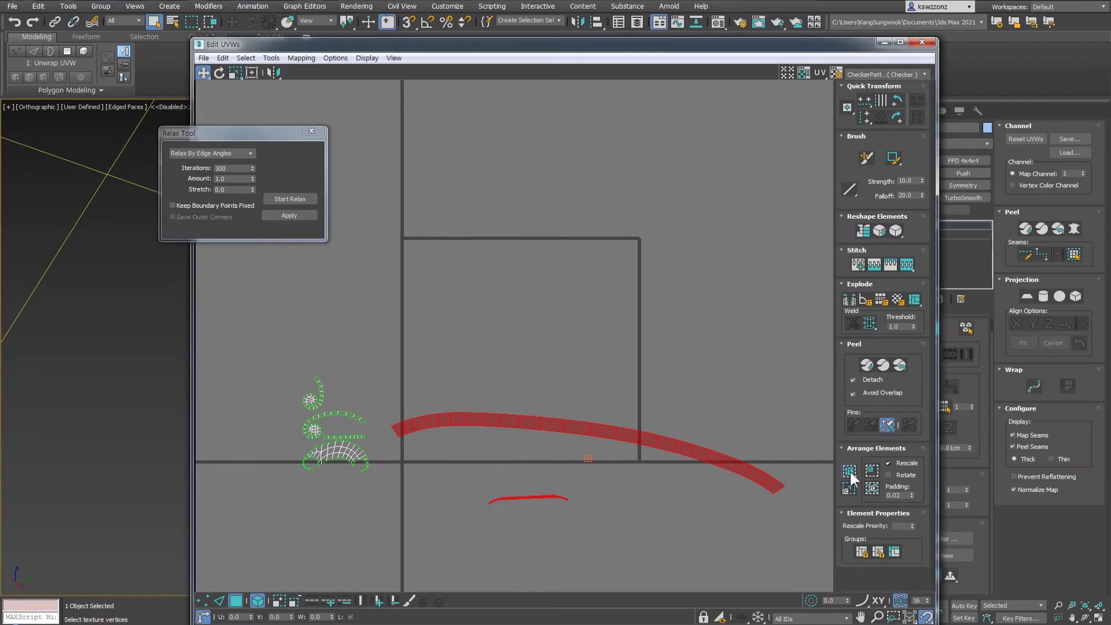
Test Non-Convex packing on the two strips again with Rescale Clusters off, and undo the result.
left_click(855, 488)
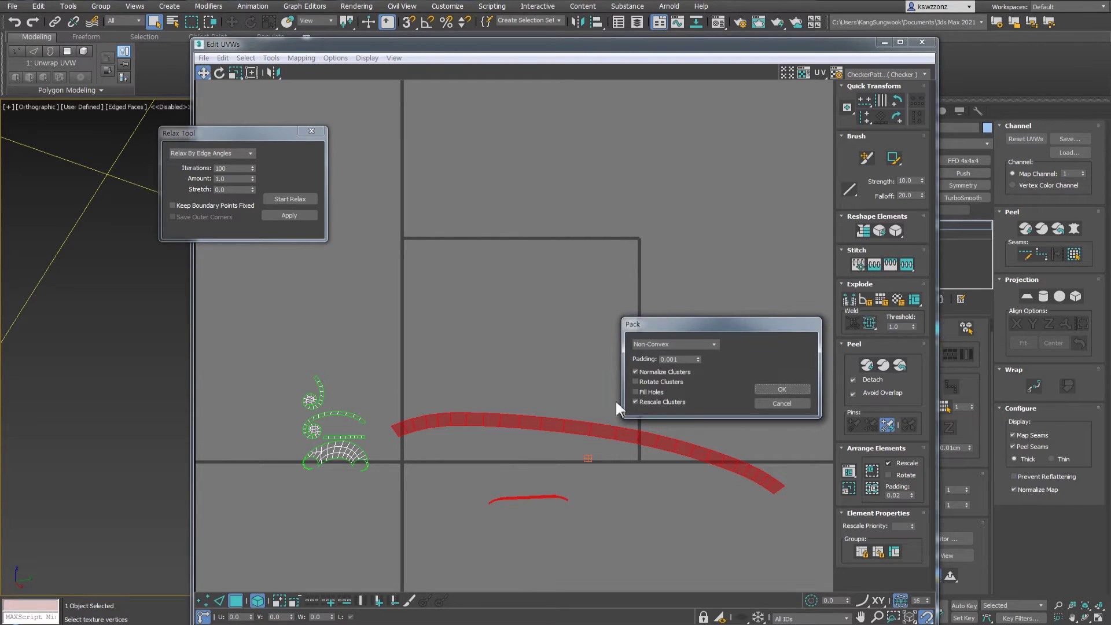
left_click(776, 389)
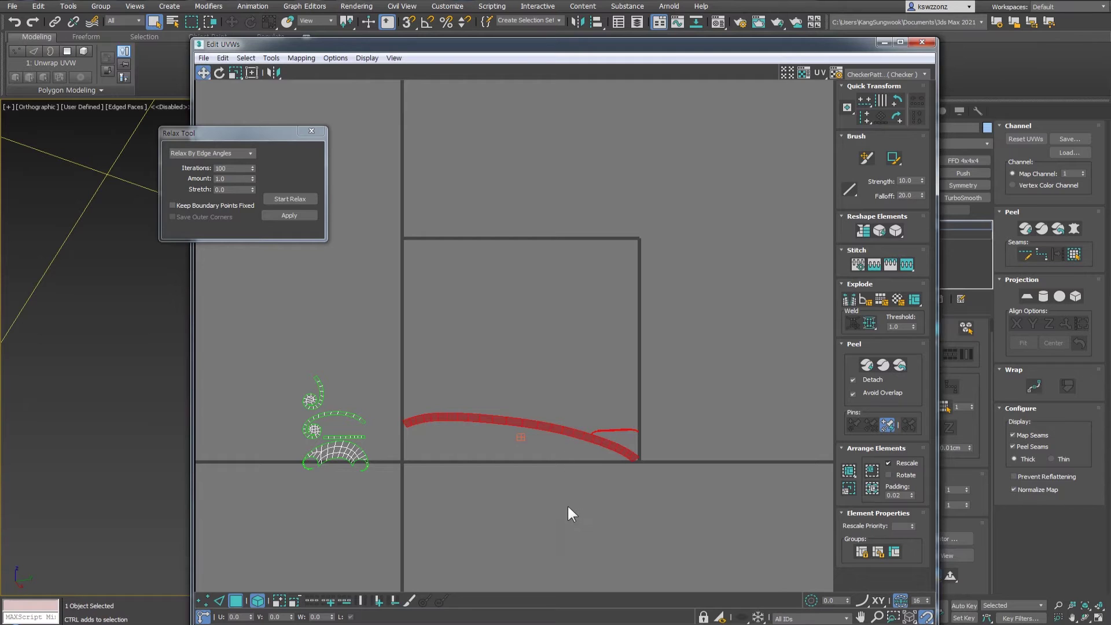
key("ctrl+z")
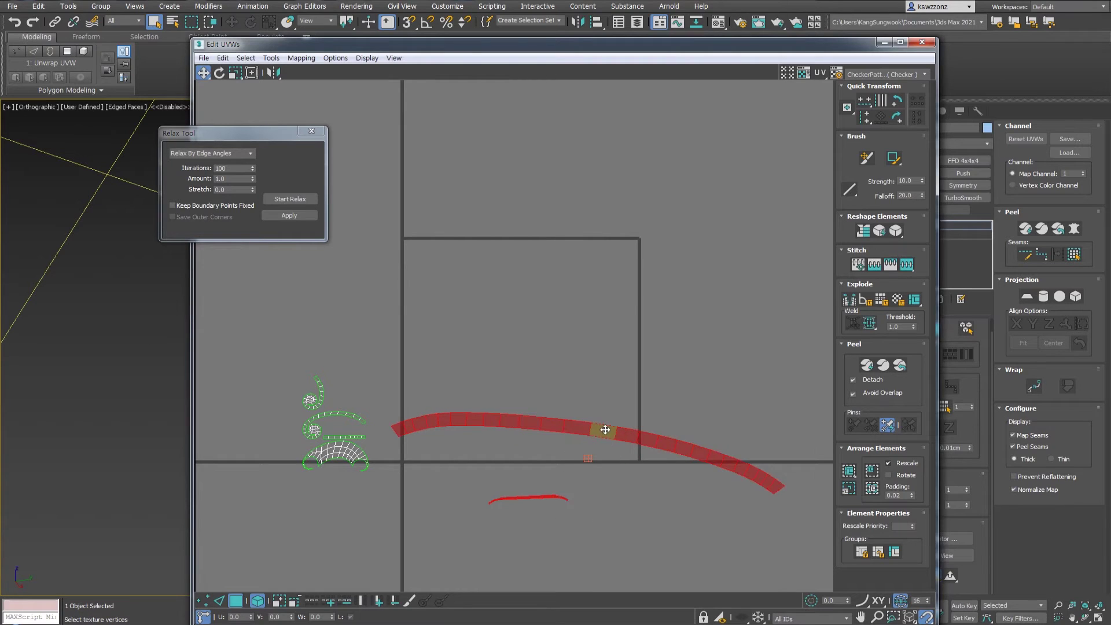
Move the two strips below the tile, shrink each one slightly, and check the Pack settings for both without applying them.
left_click_drag(605, 430, 603, 471)
left_click_drag(595, 529, 441, 575)
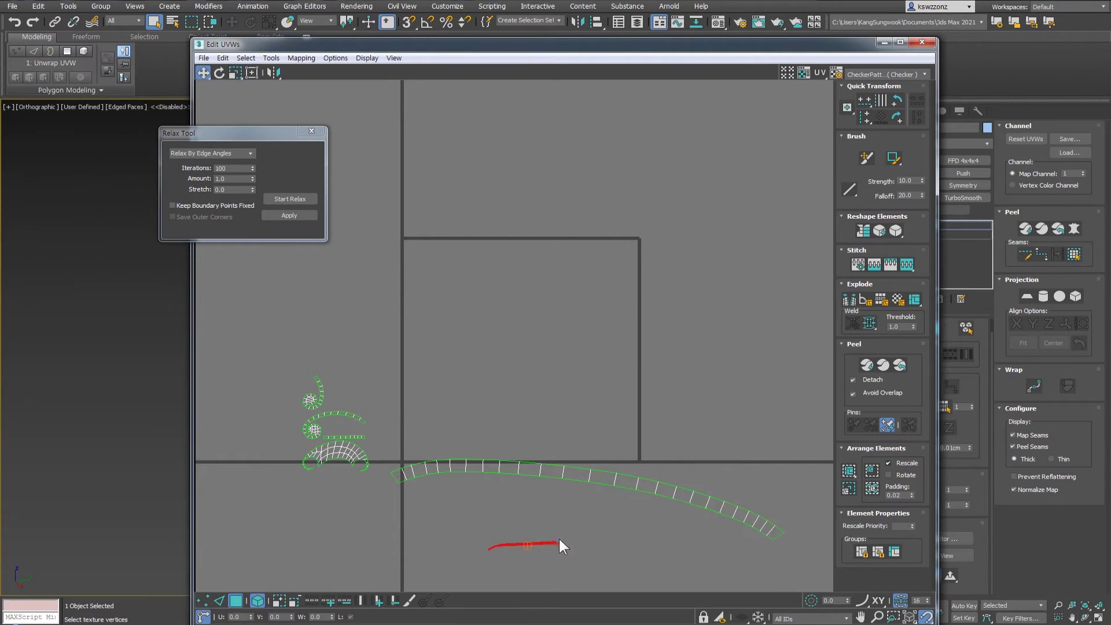
left_click_drag(551, 542, 550, 532)
key("r")
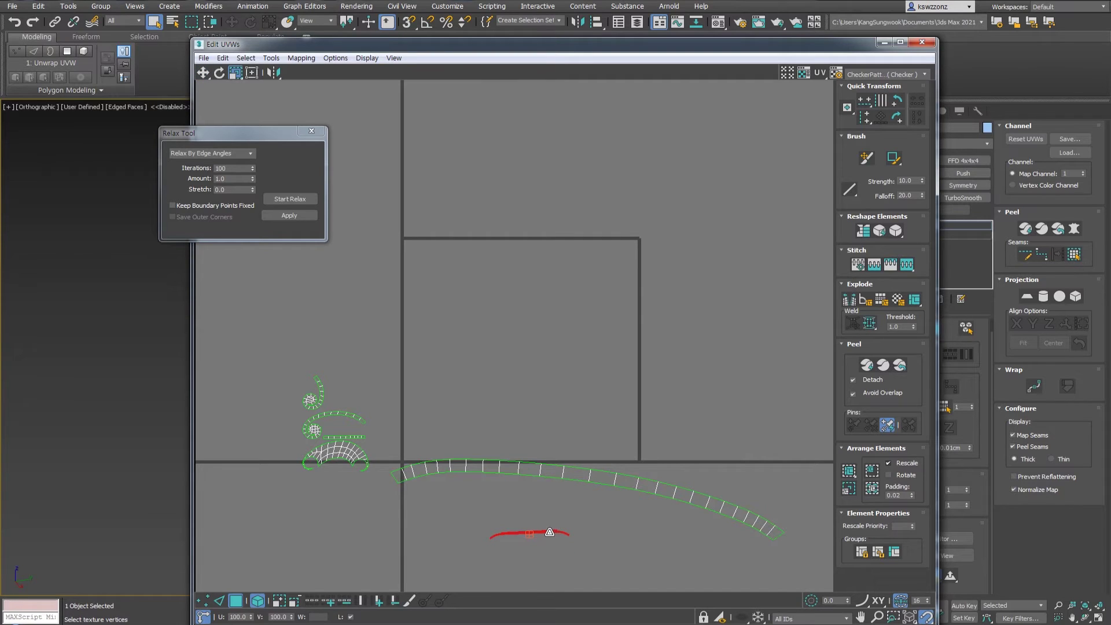
left_click(611, 474)
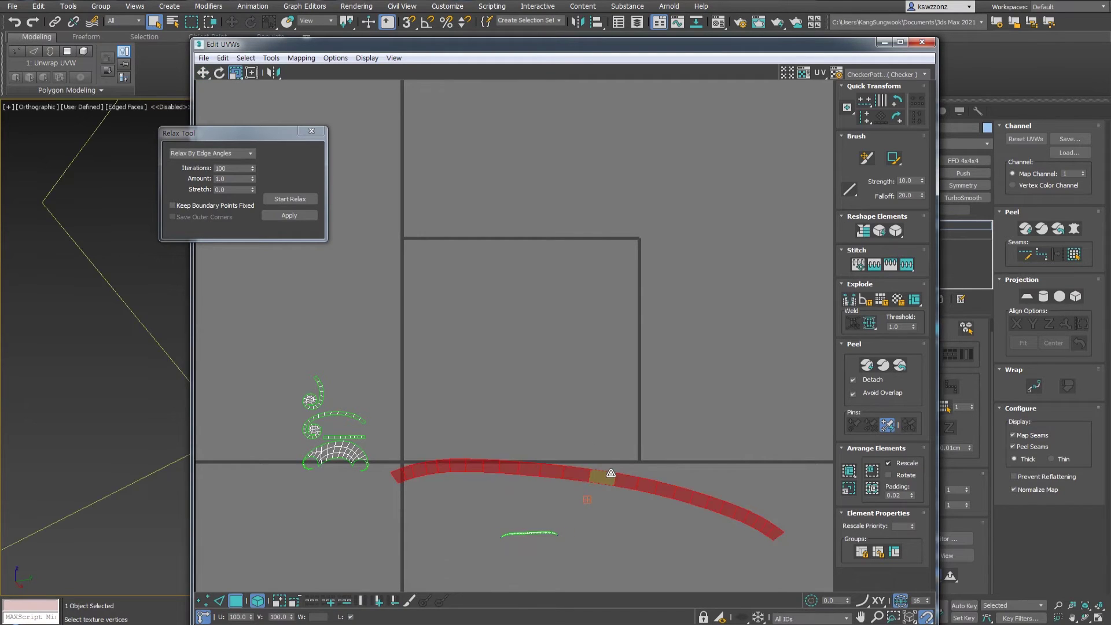
left_click_drag(610, 474, 605, 475)
key("w")
left_click(579, 520, "ctrl")
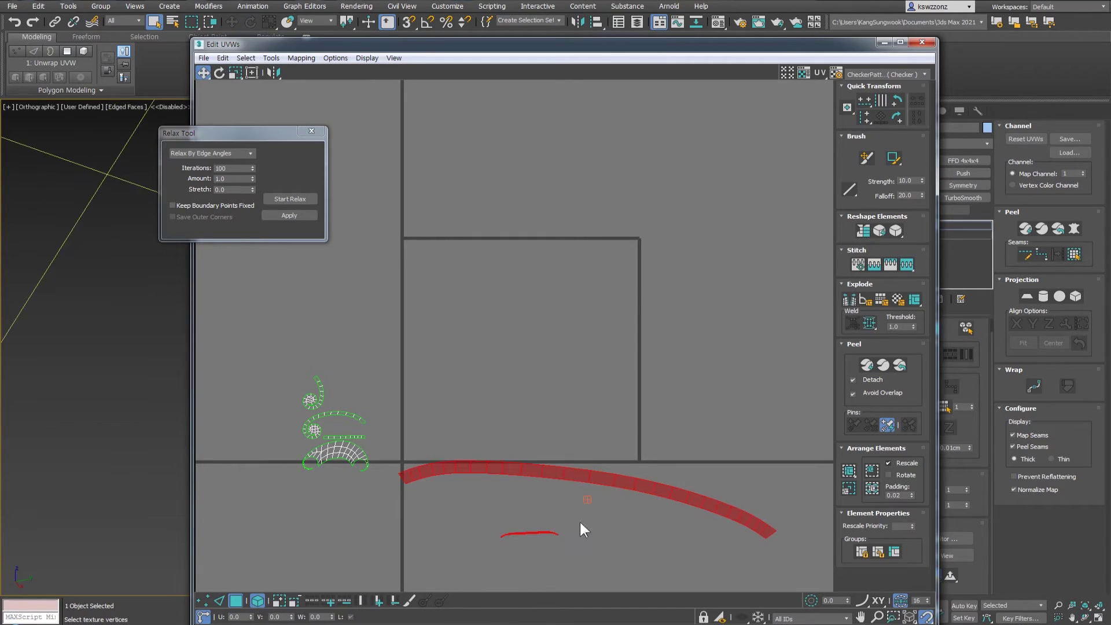
left_click(846, 472)
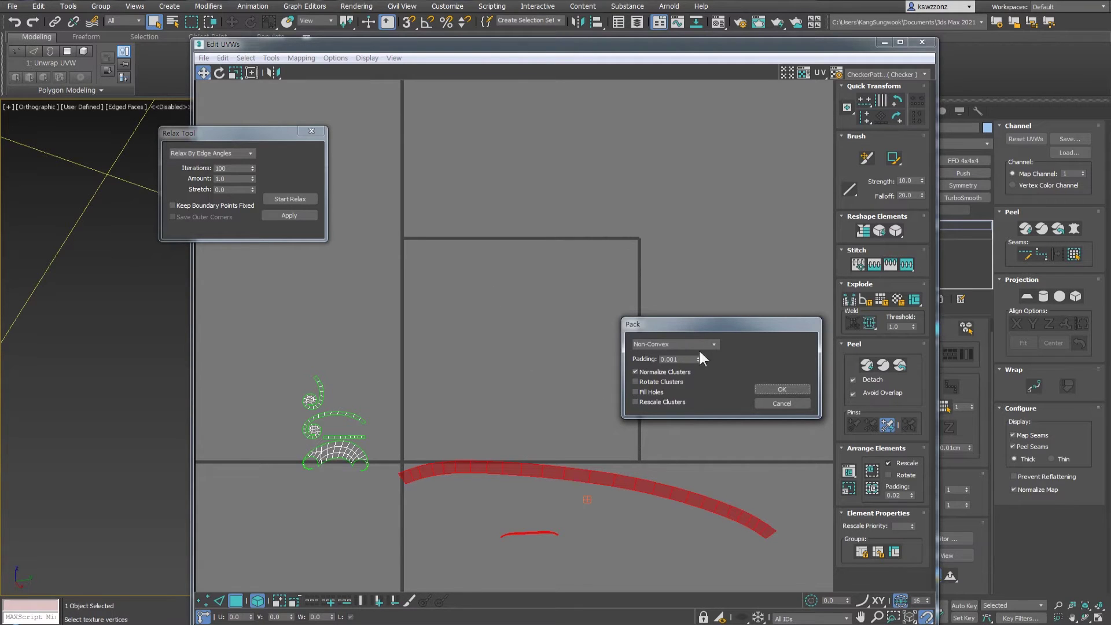
left_click(787, 403)
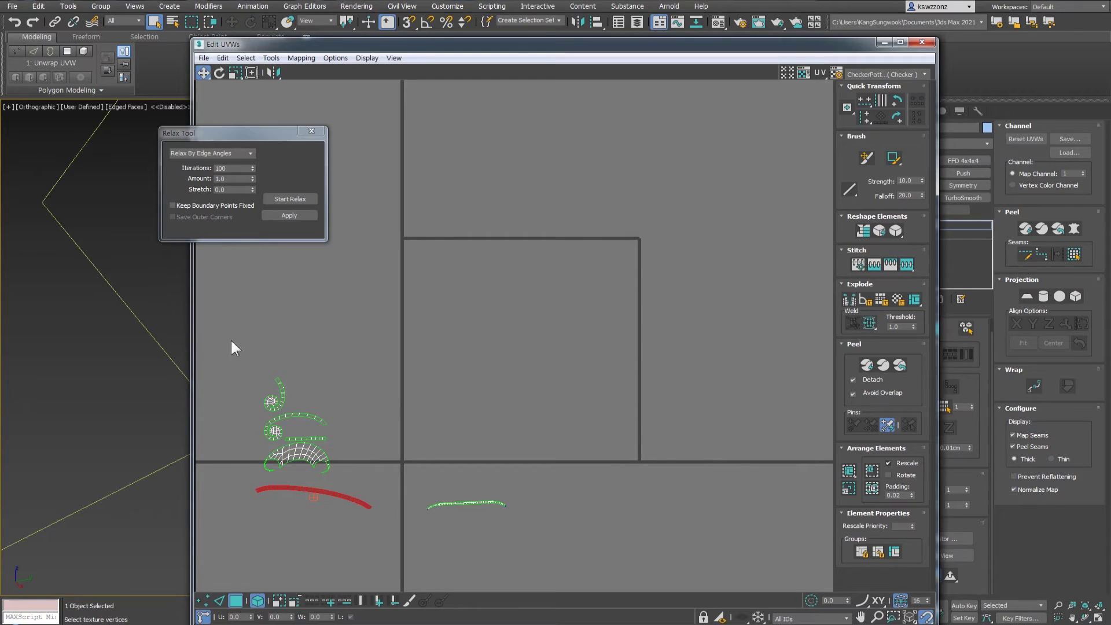
Select all UV pieces and pack them with Recursive Packing, 0.001 padding, Normalize Clusters on and Rescale Clusters off.
key("ctrl+a")
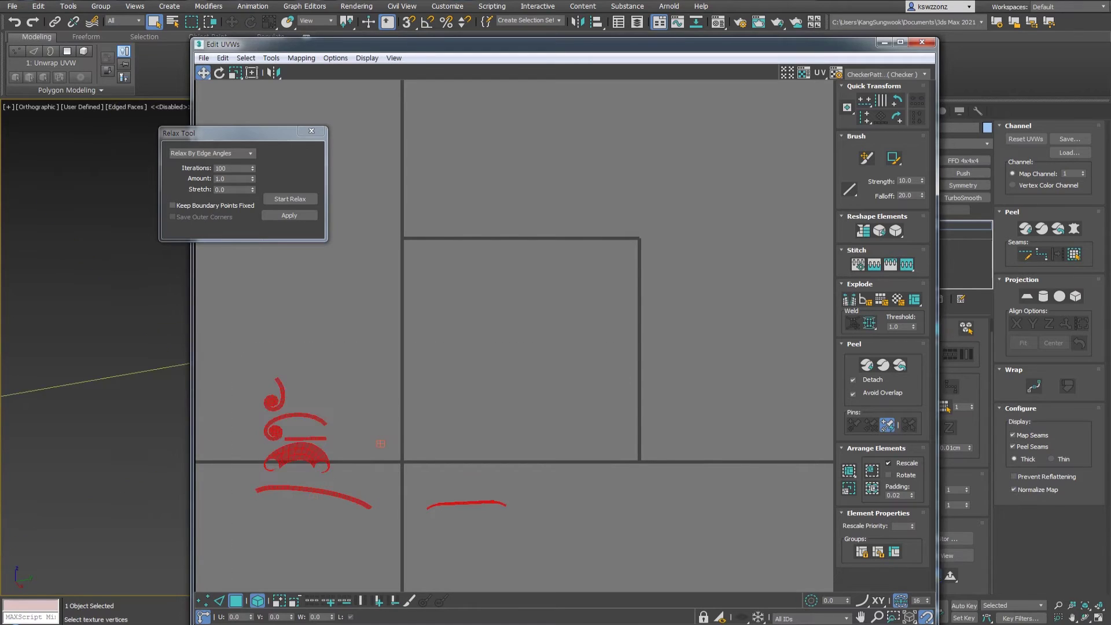
left_click(849, 489)
left_click(715, 343)
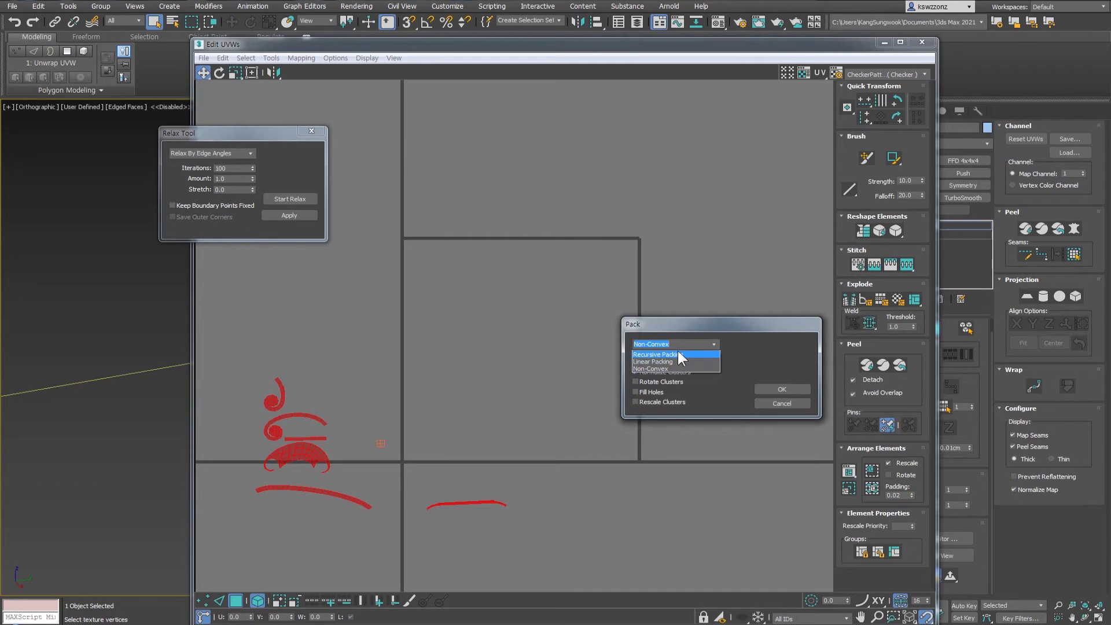
left_click(645, 354)
left_click(782, 390)
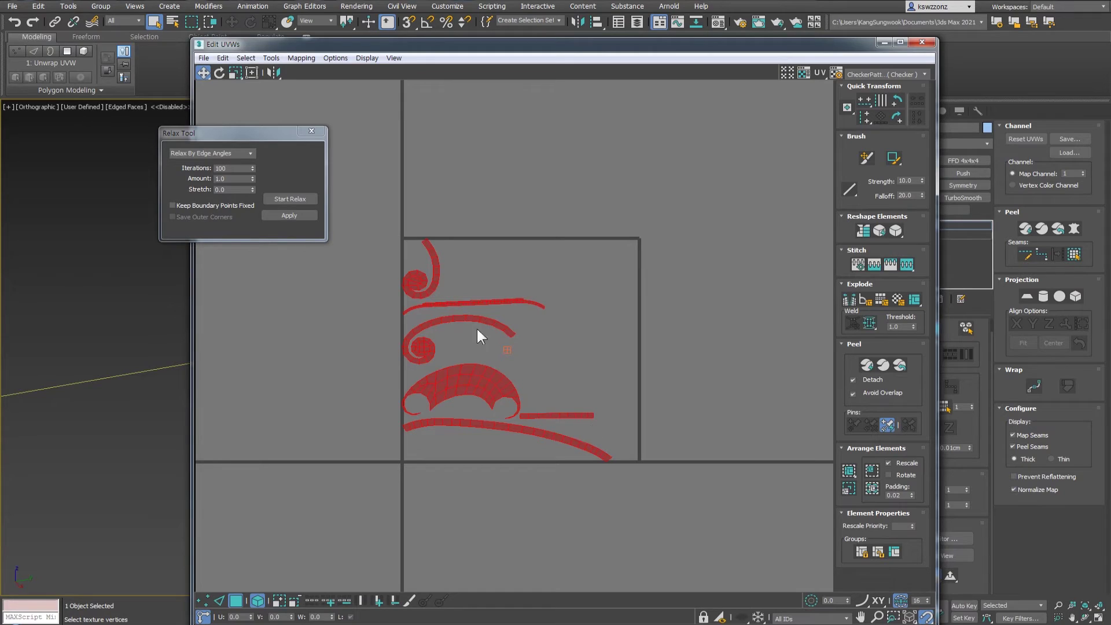
Repack all pieces into the tile using the Non-Convex method with 0.001 padding and Normalize Clusters on.
left_click(849, 471)
left_click(840, 465)
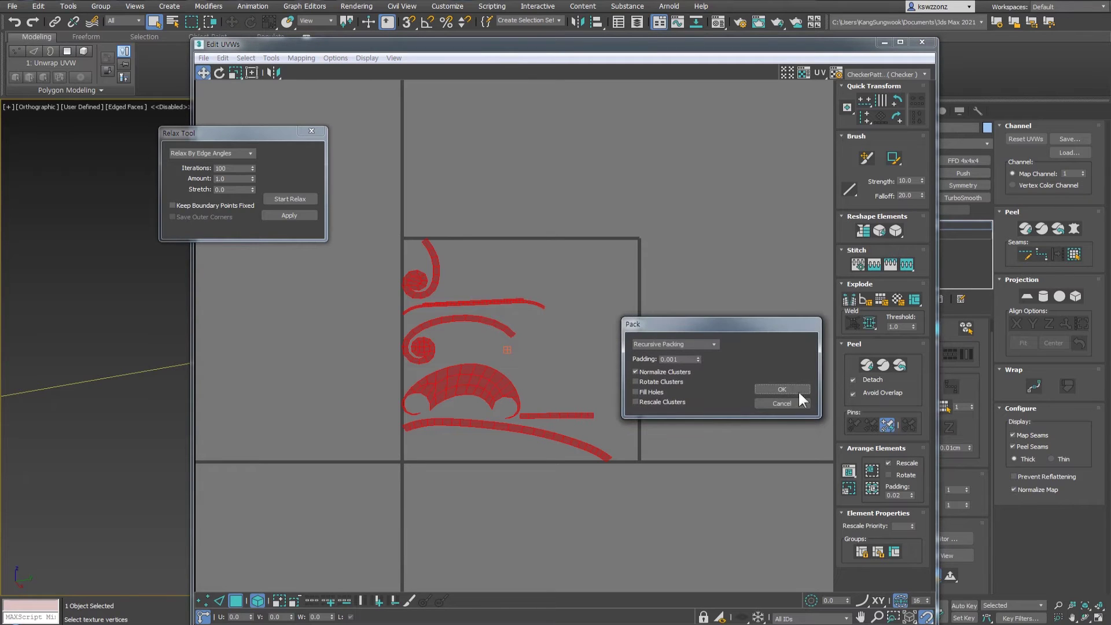
left_click(715, 344)
left_click(663, 367)
left_click(801, 389)
left_click(782, 389)
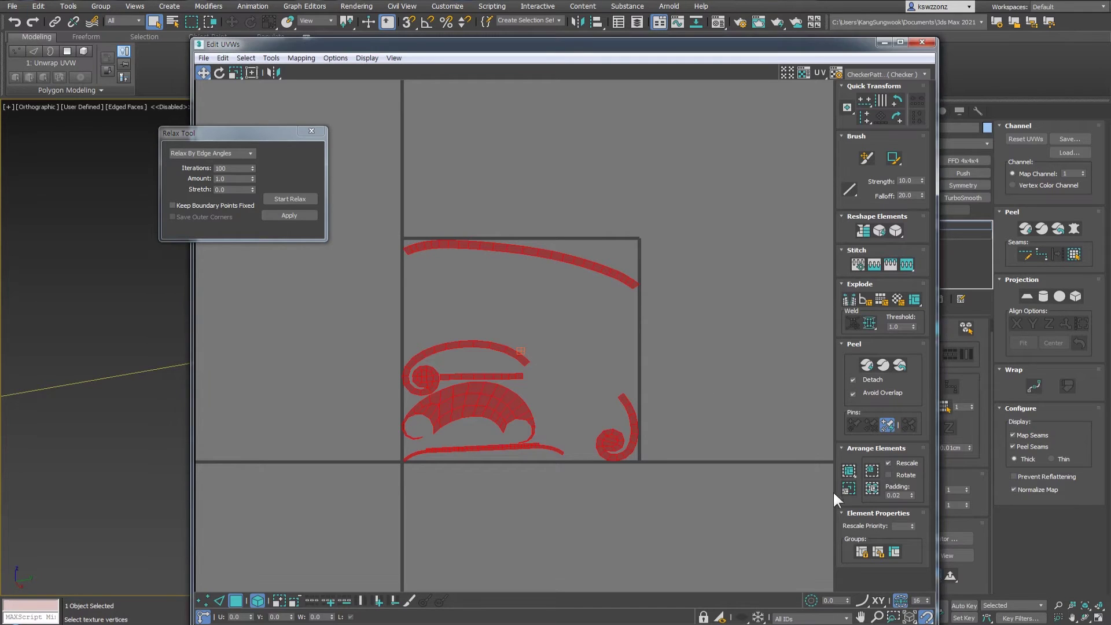
Pack the pieces once more with Non-Convex, 0.001 padding and Normalize Clusters switched off.
left_click(849, 488)
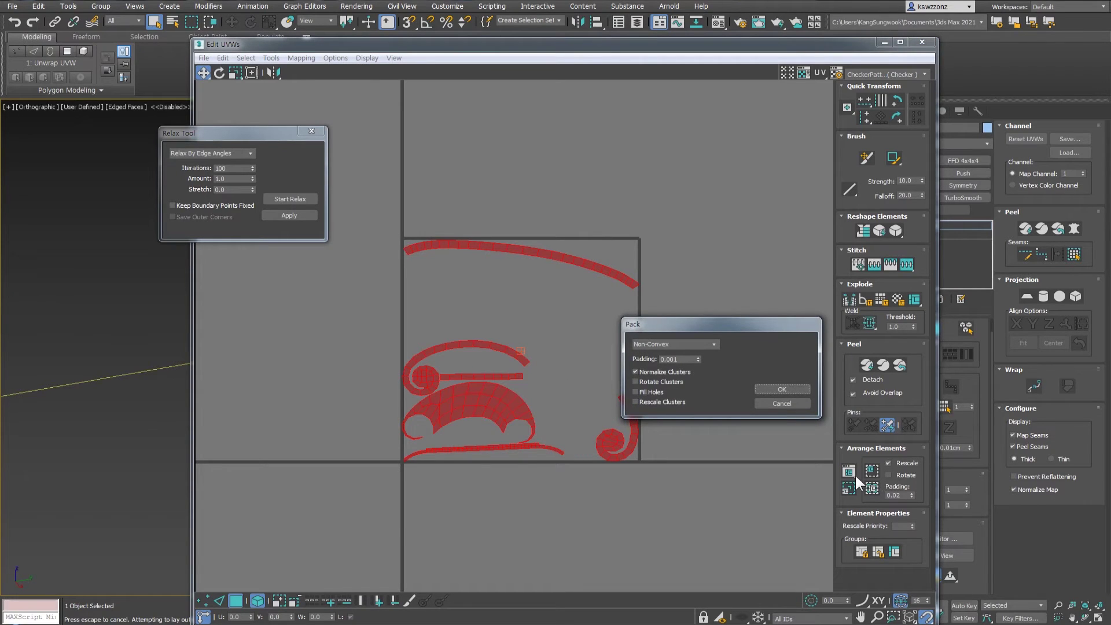
left_click_drag(734, 322, 686, 330)
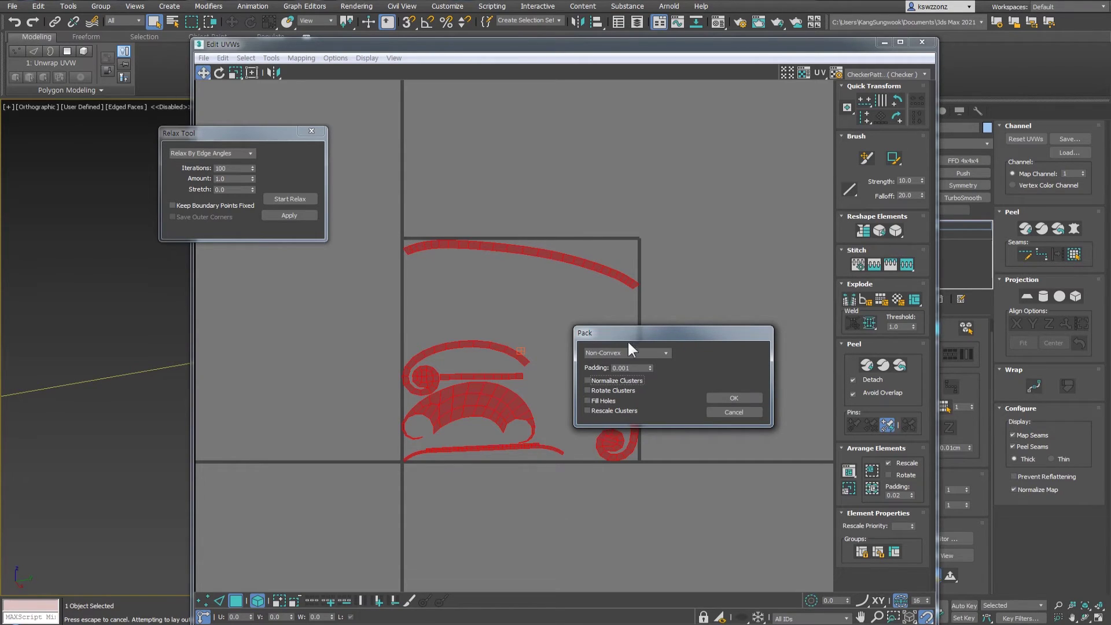
left_click(666, 353)
left_click(667, 353)
left_click(730, 399)
Rotate the long curved strip level across the upper part of the tile and place the thin strip directly beneath it.
scroll(603, 313, "up", 3)
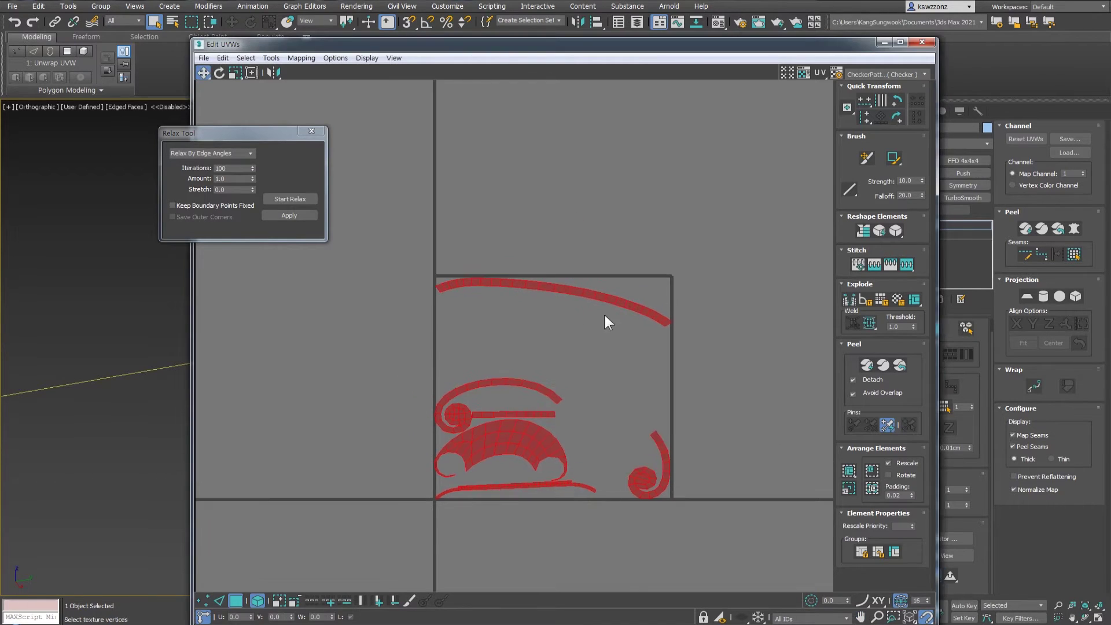
left_click(581, 292)
left_click_drag(541, 286, 444, 336)
key("e")
right_click(458, 318)
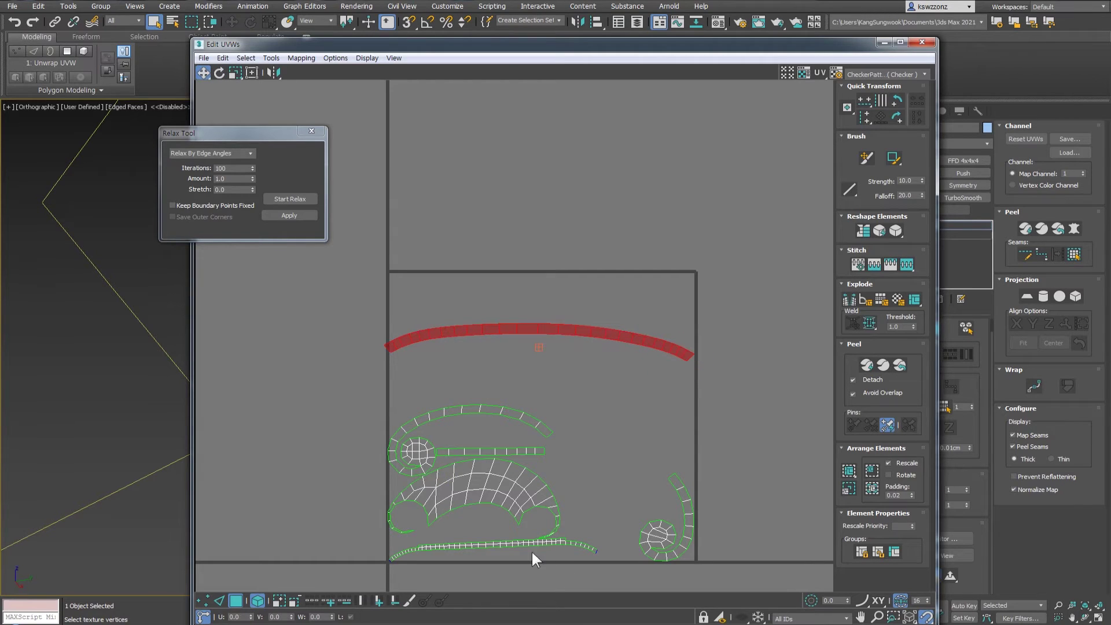
left_click_drag(522, 545, 541, 359)
Move the large spiral piece beside the small one, then shift both spiral pieces together towards the tile's right edge.
left_click(460, 427)
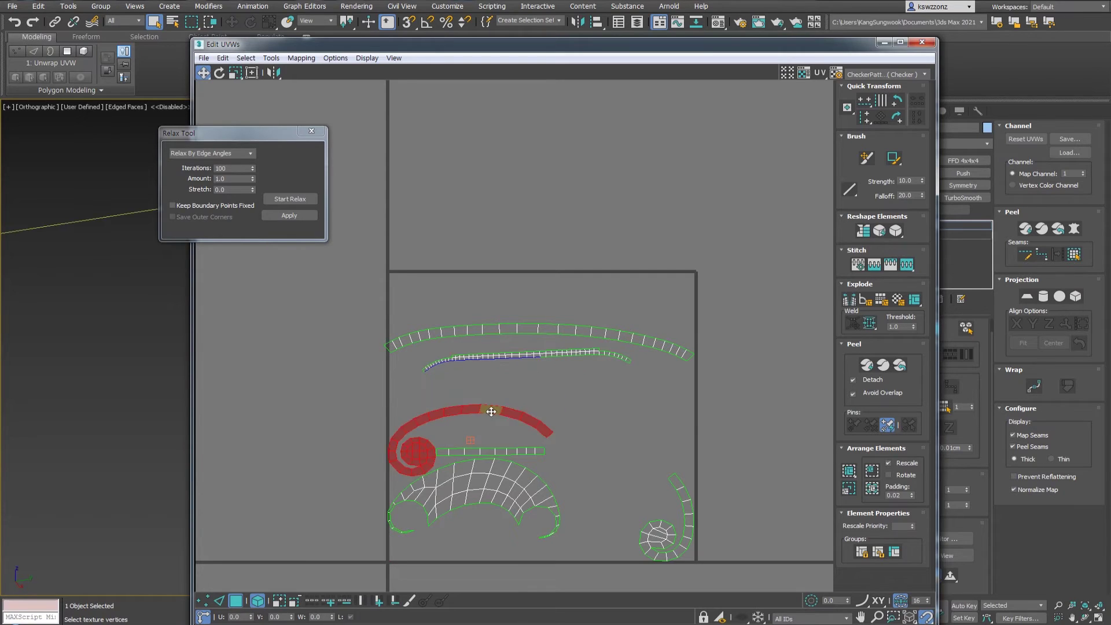
left_click_drag(491, 411, 679, 417)
left_click_drag(637, 467, 717, 483, "ctrl")
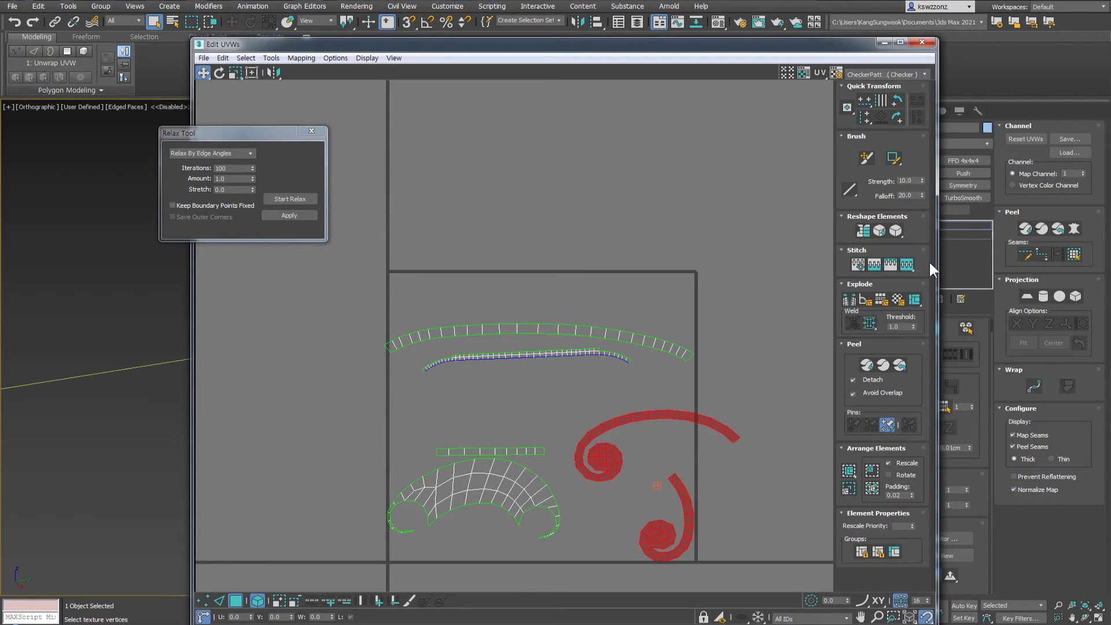
left_click(909, 262)
left_click(648, 487)
left_click_drag(648, 488, 782, 463)
middle_click_drag(783, 463, 803, 495)
Rotate the thin strip beneath the long curved strip until its straight middle section lies level.
left_click_drag(658, 412, 560, 348)
scroll(609, 367, "up", 4)
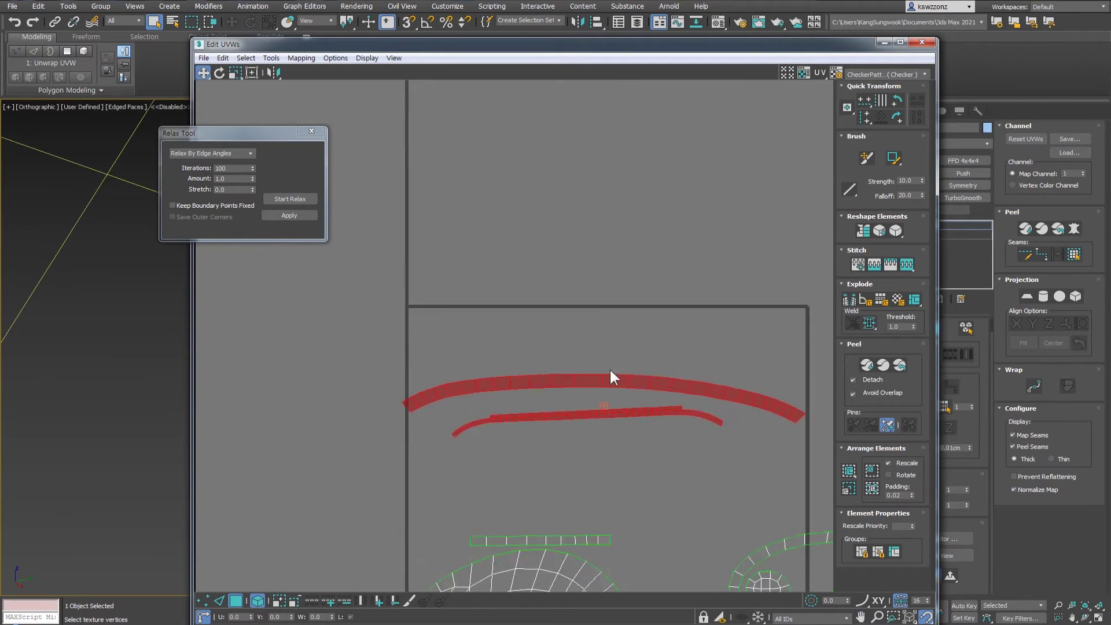
key("e")
left_click(676, 420)
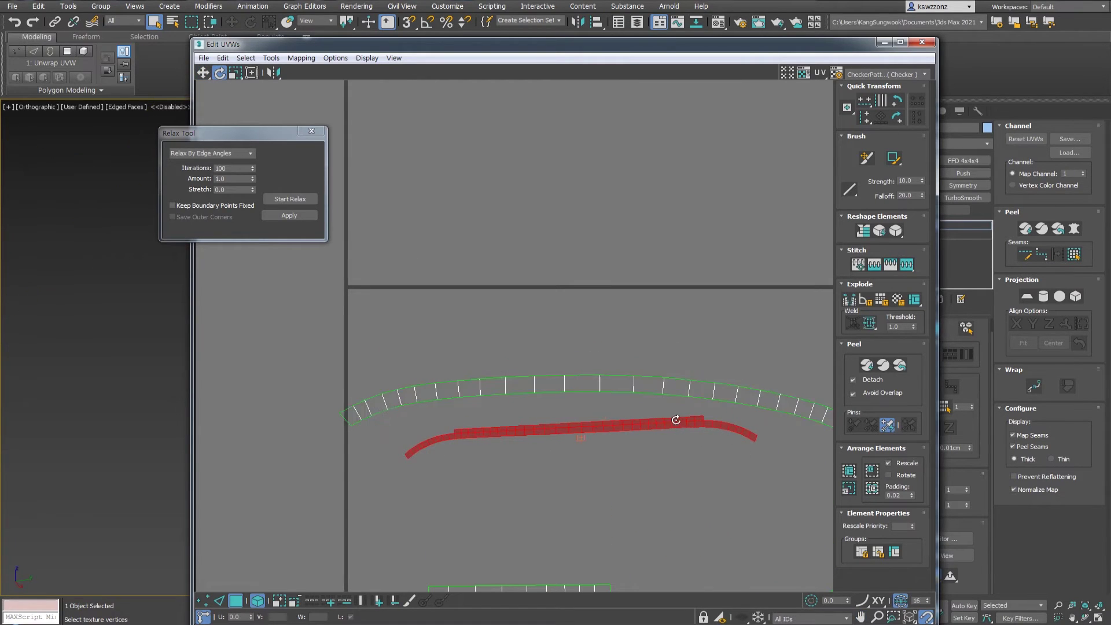
left_click_drag(692, 411, 737, 397)
key("w")
middle_click_drag(750, 196, 603, 141)
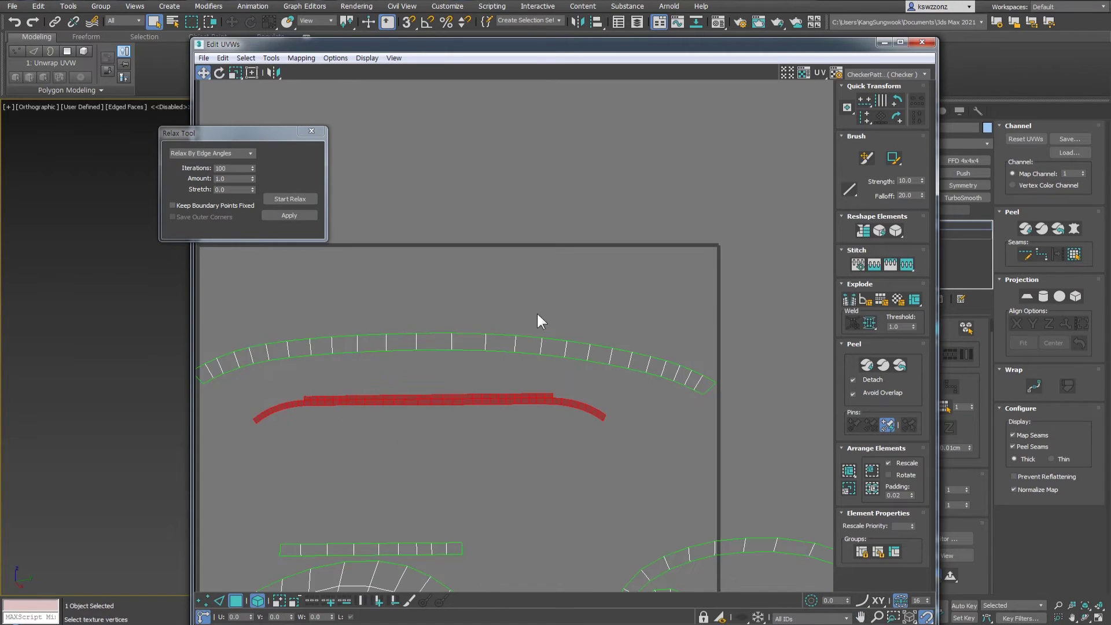
Move the long curved strip up onto the tile's top edge and rotate it slightly to even out its two ends.
left_click(506, 347)
middle_click_drag(567, 356, 558, 372)
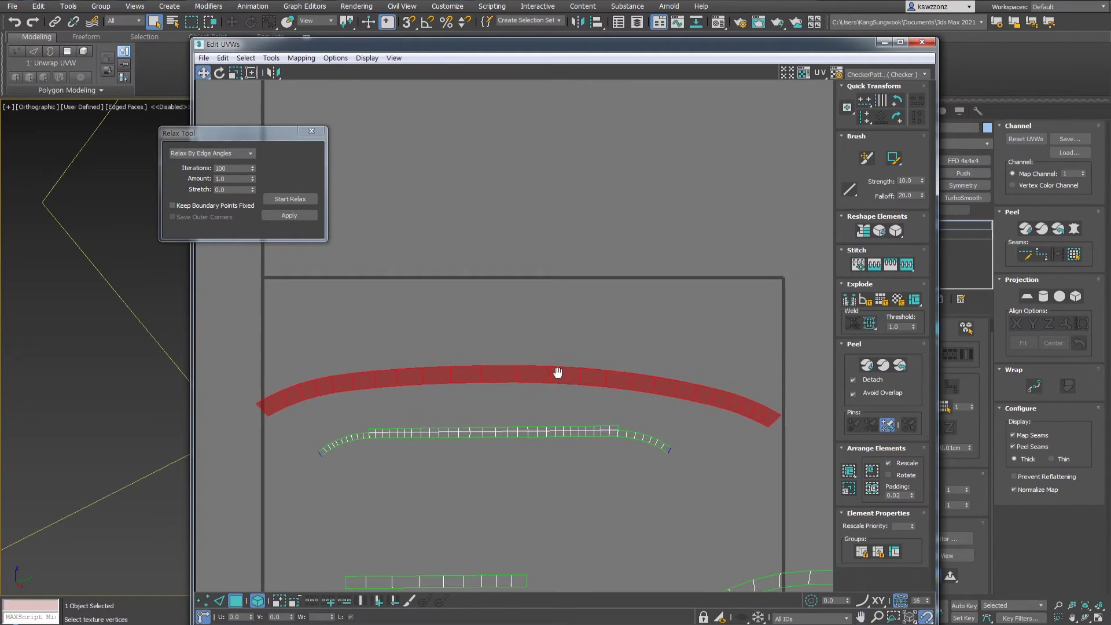
middle_click_drag(323, 405, 342, 405)
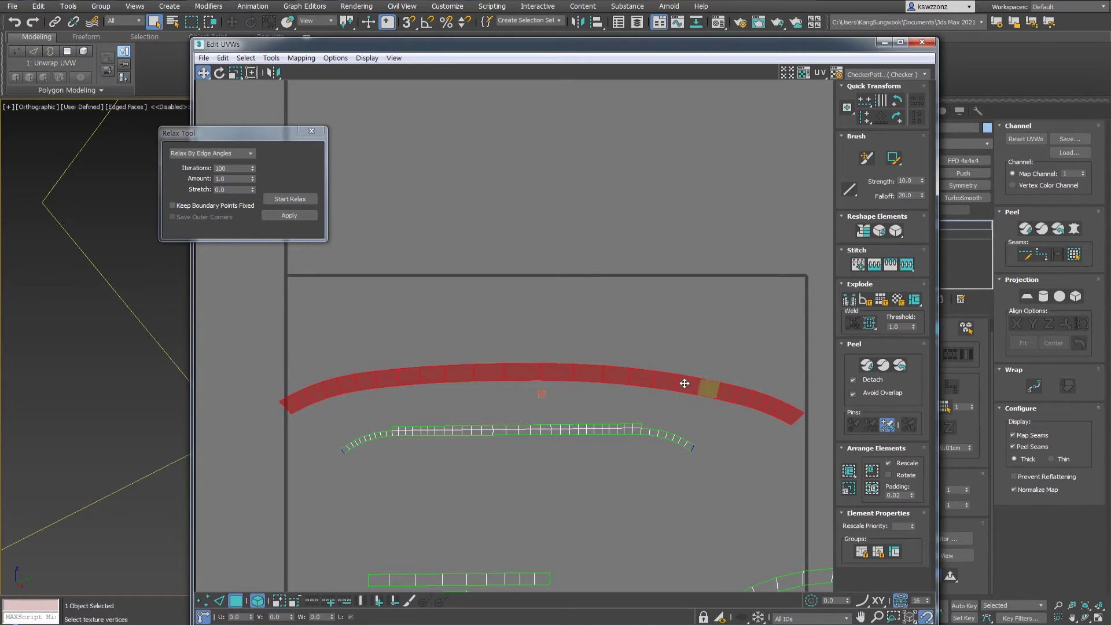
left_click_drag(720, 389, 715, 283)
middle_click_drag(715, 282, 716, 314)
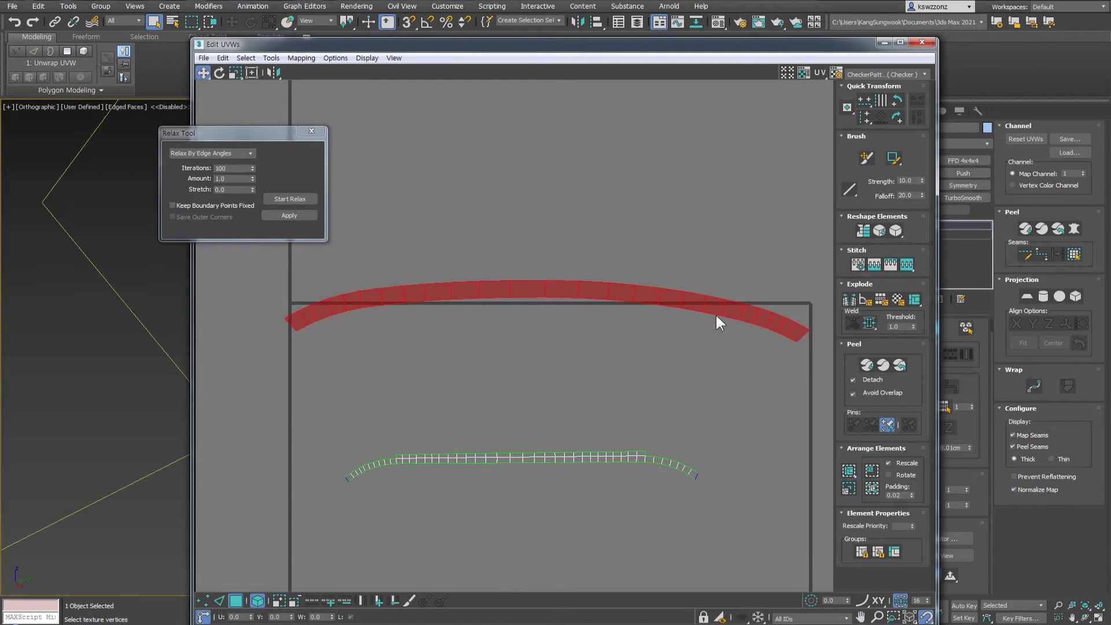
key("e")
left_click_drag(761, 315, 773, 318)
key("w")
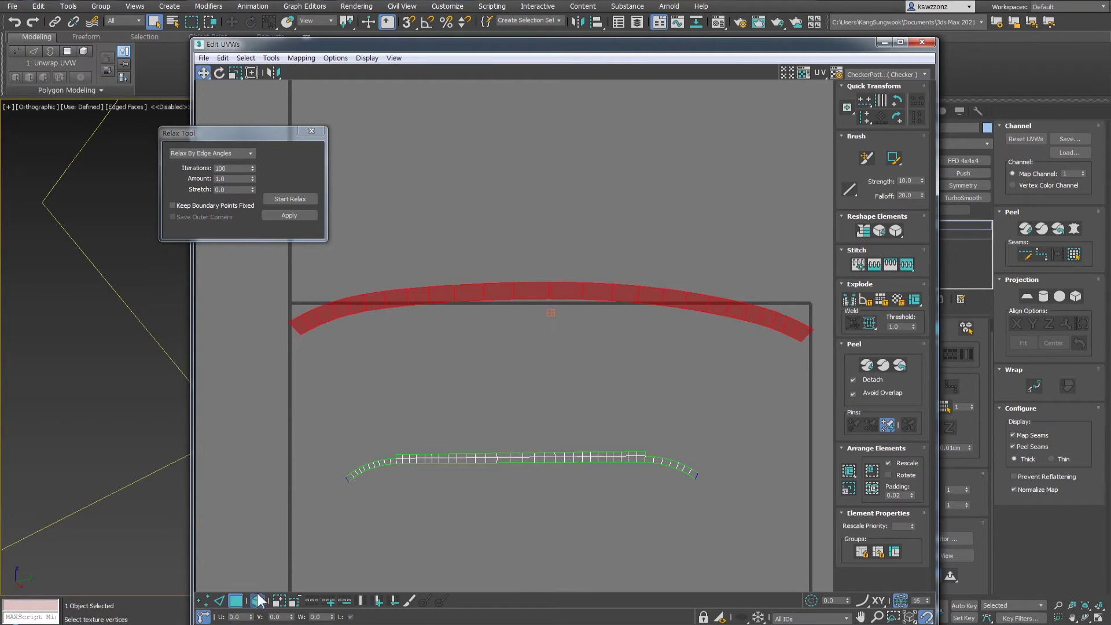
Break off the polygons at the long strip's left end and rotate that piece level.
left_click_drag(281, 284, 348, 350)
scroll(370, 347, "up", 3)
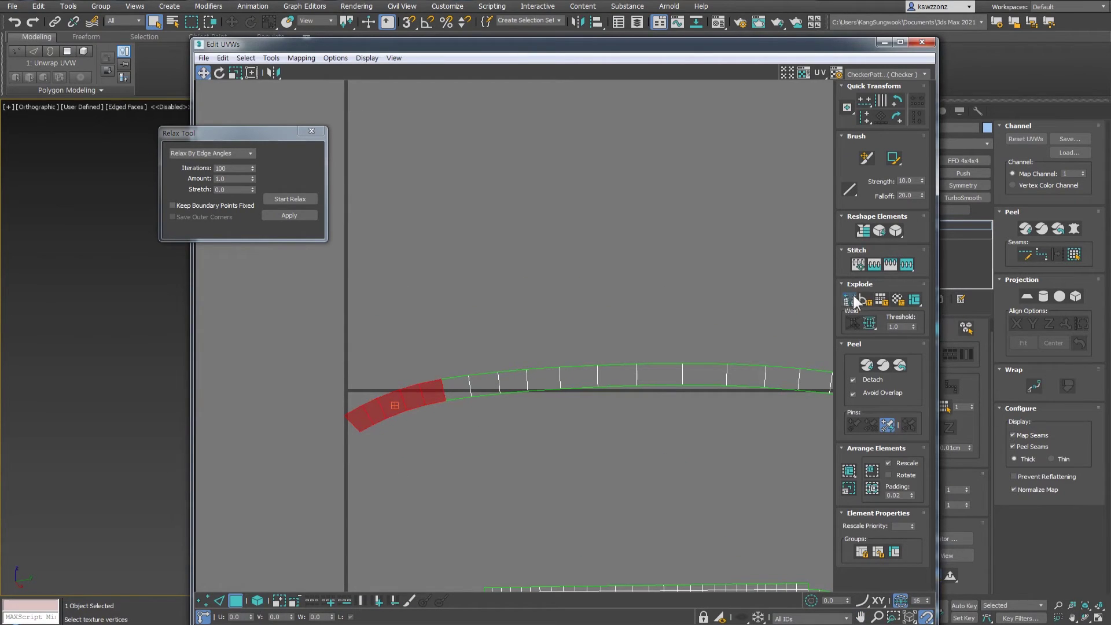
scroll(437, 400, "up", 2)
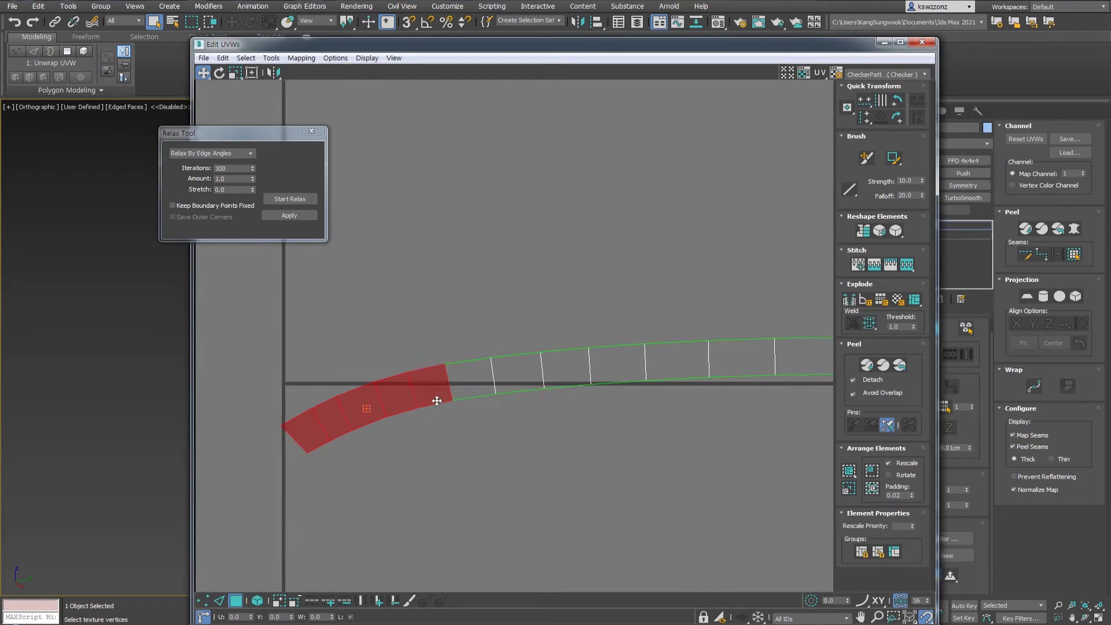
mouse_move(437, 400)
left_mouse_down()
mouse_move(446, 384)
mouse_move(427, 387)
left_mouse_up()
scroll(427, 386, "down", 4)
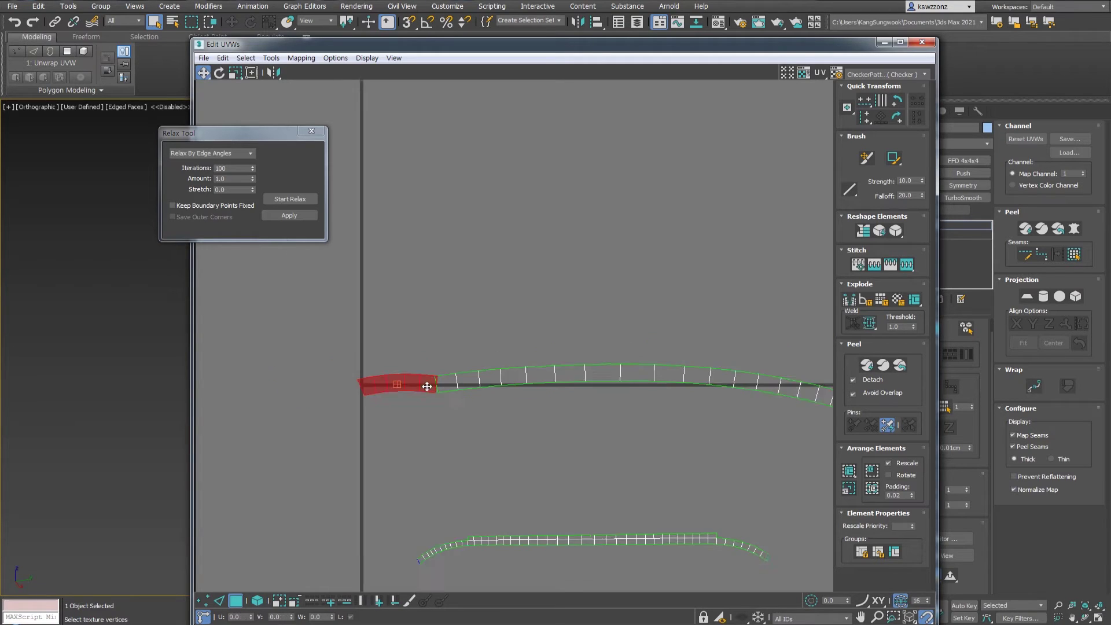
Break off the polygons at the long strip's right end, rotate them level and place them against the adjoining edge.
middle_click_drag(609, 412, 360, 427)
left_click_drag(496, 447, 491, 445)
scroll(507, 408, "up", 2)
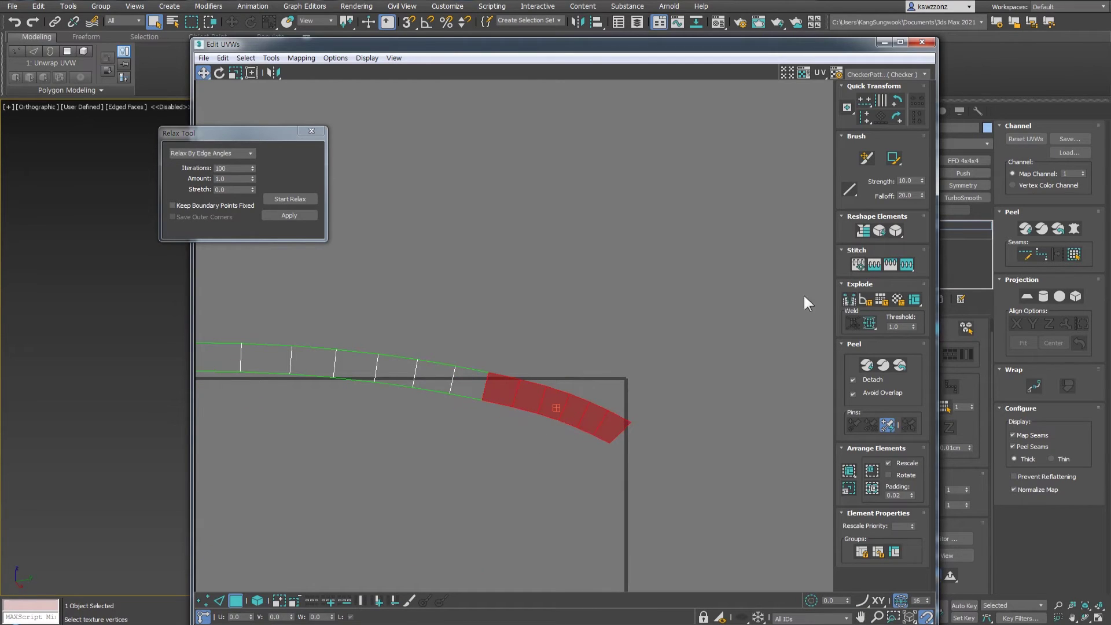
scroll(600, 384, "up", 2)
key("e")
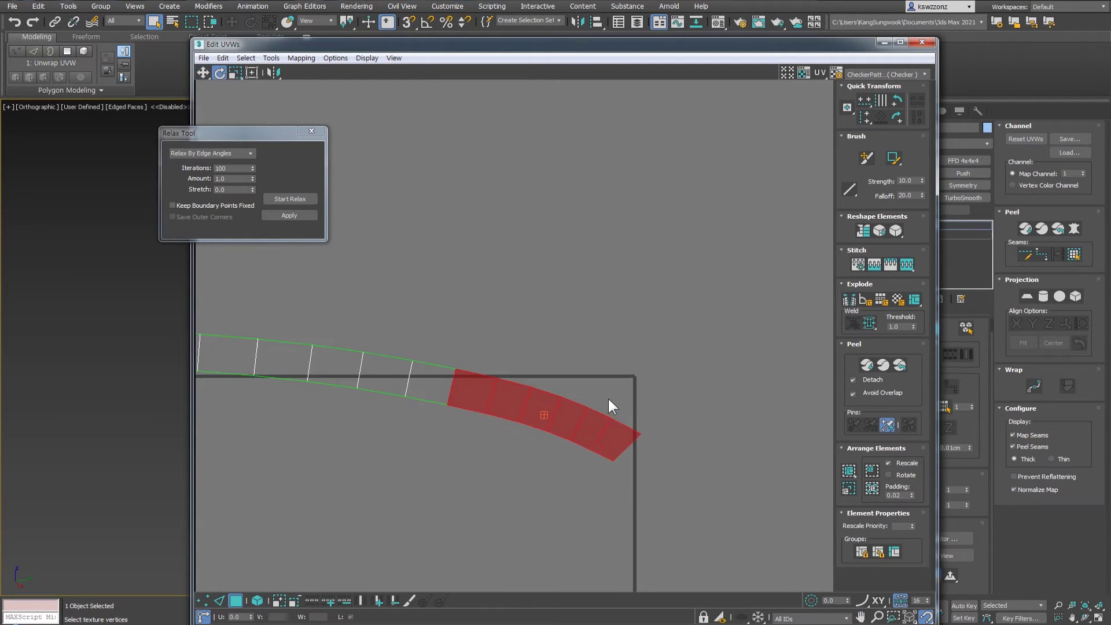
left_click_drag(611, 444, 595, 389)
key("w")
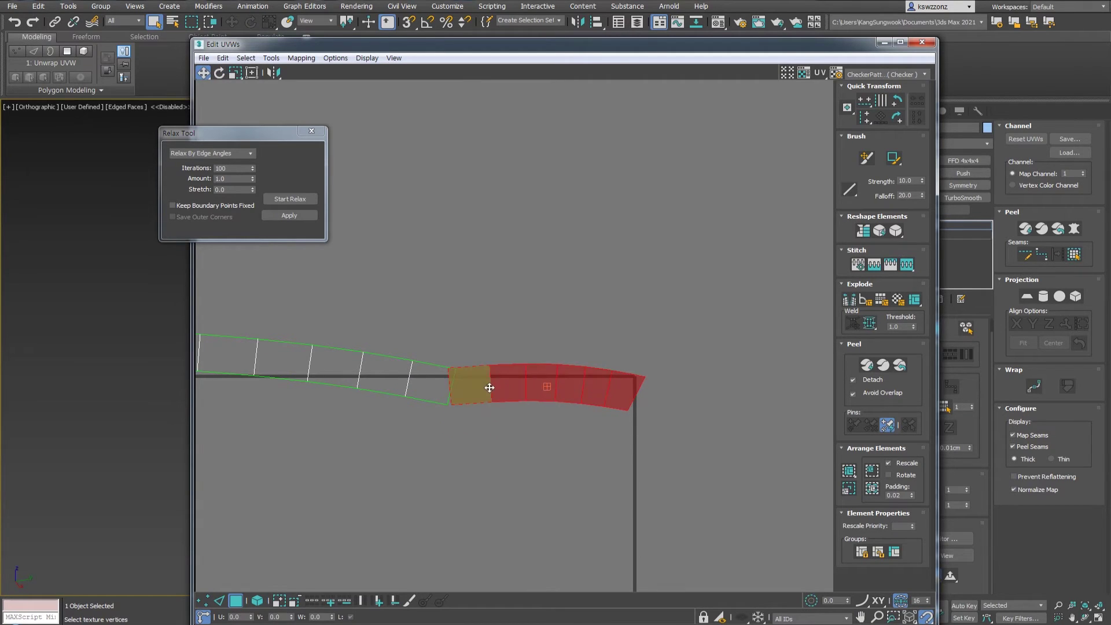
left_click_drag(491, 388, 489, 395)
scroll(616, 397, "down", 5)
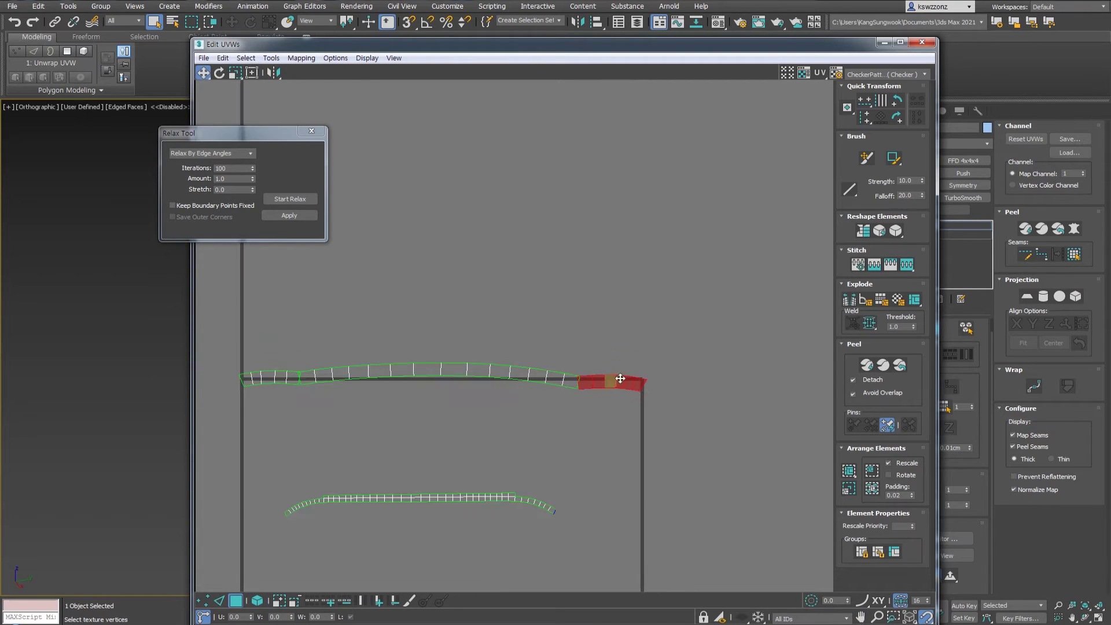
Break off the next three polygons together with the right end piece, then rotate them level and rejoin them to the strip.
scroll(573, 400, "up", 4)
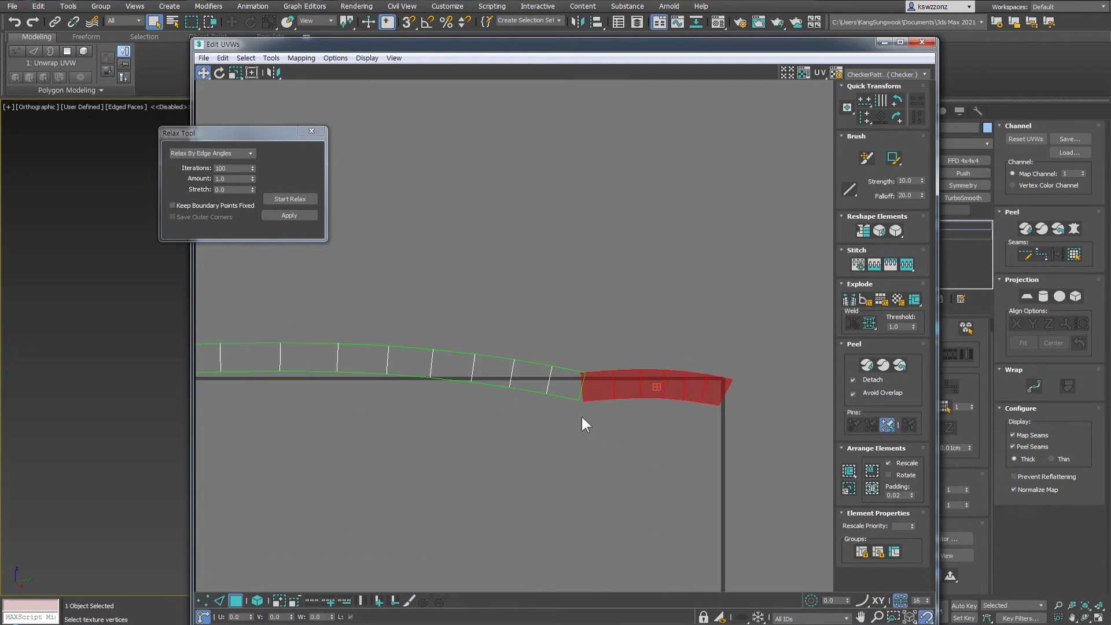
left_click_drag(755, 316, 495, 454)
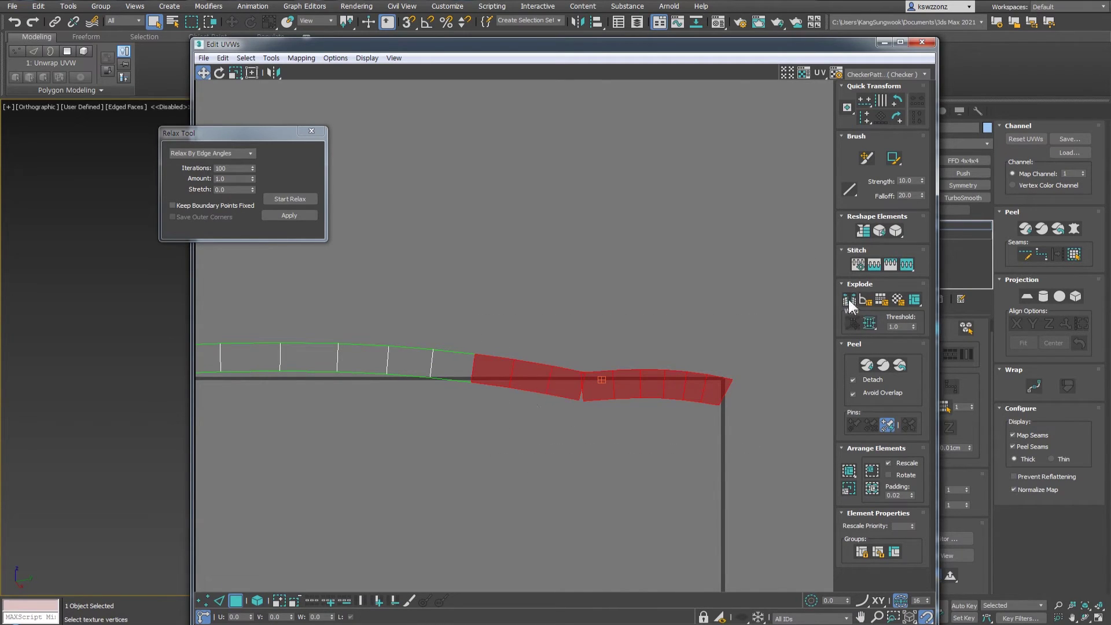
key("e")
left_click_drag(481, 374, 508, 376)
key("w")
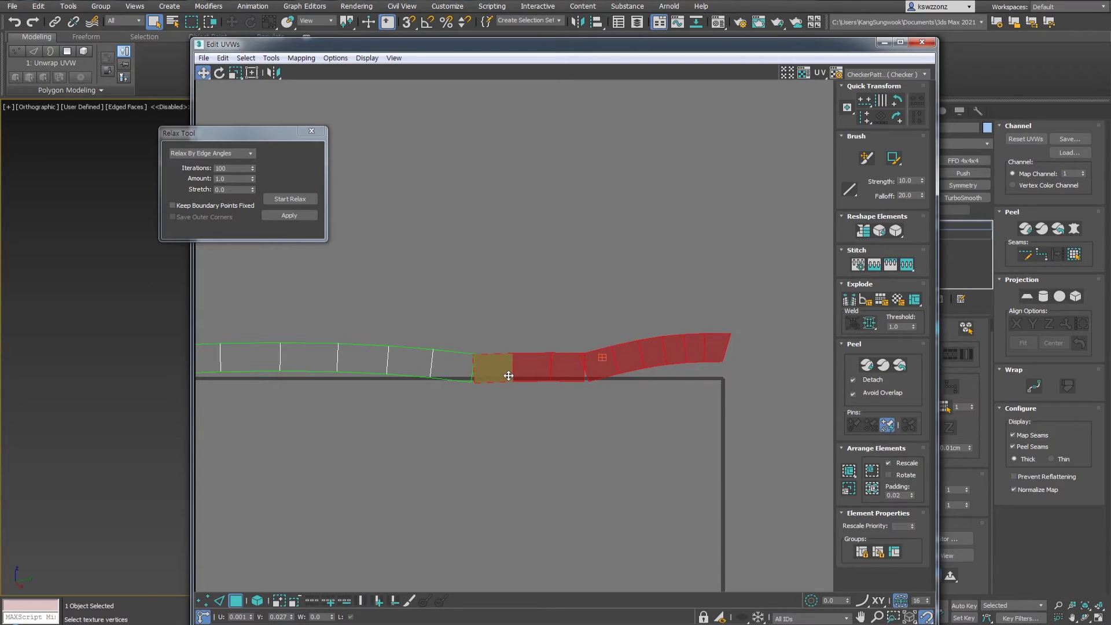
Rotate the right end piece back to level and fit it against the neighbouring straightened segment.
left_click_drag(665, 306, 731, 317)
key("e")
left_click_drag(714, 357, 703, 362)
key("w")
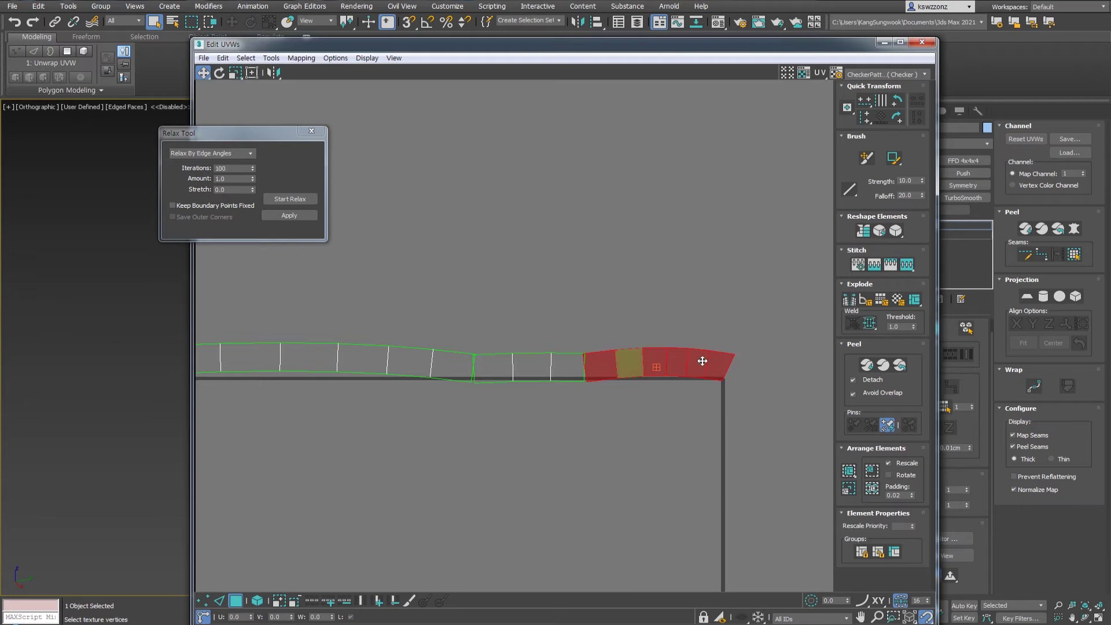
scroll(528, 367, "down", 5)
scroll(580, 362, "up", 3)
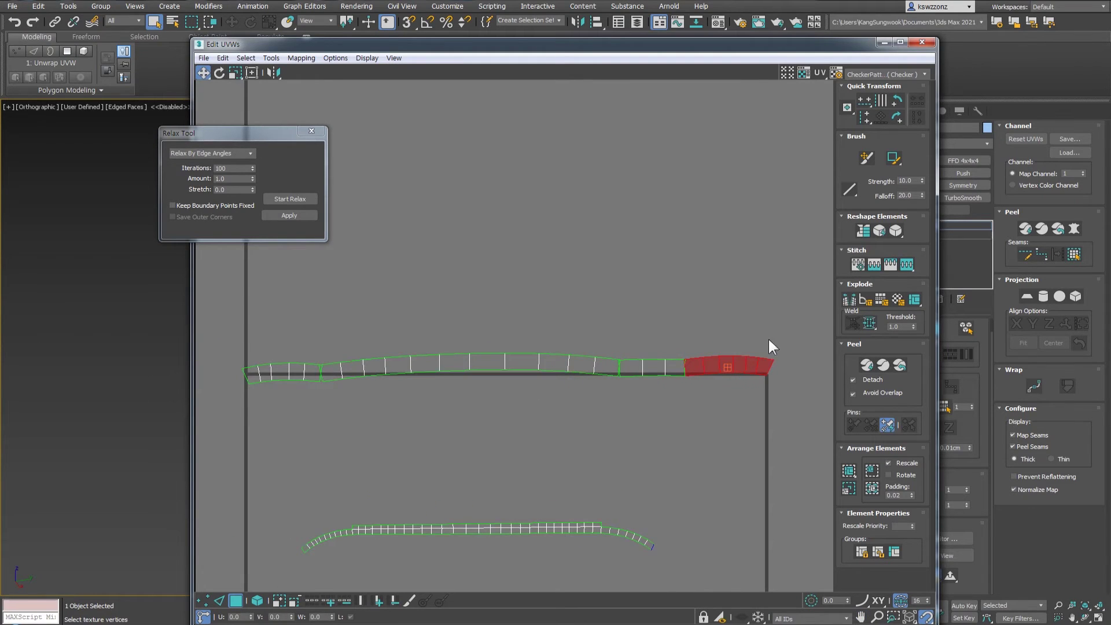
Break off the sloping polygons beside the left end piece, rotate them level and line up the left pieces with the strip.
left_click_drag(584, 413, 637, 297)
middle_click_drag(423, 343, 521, 348)
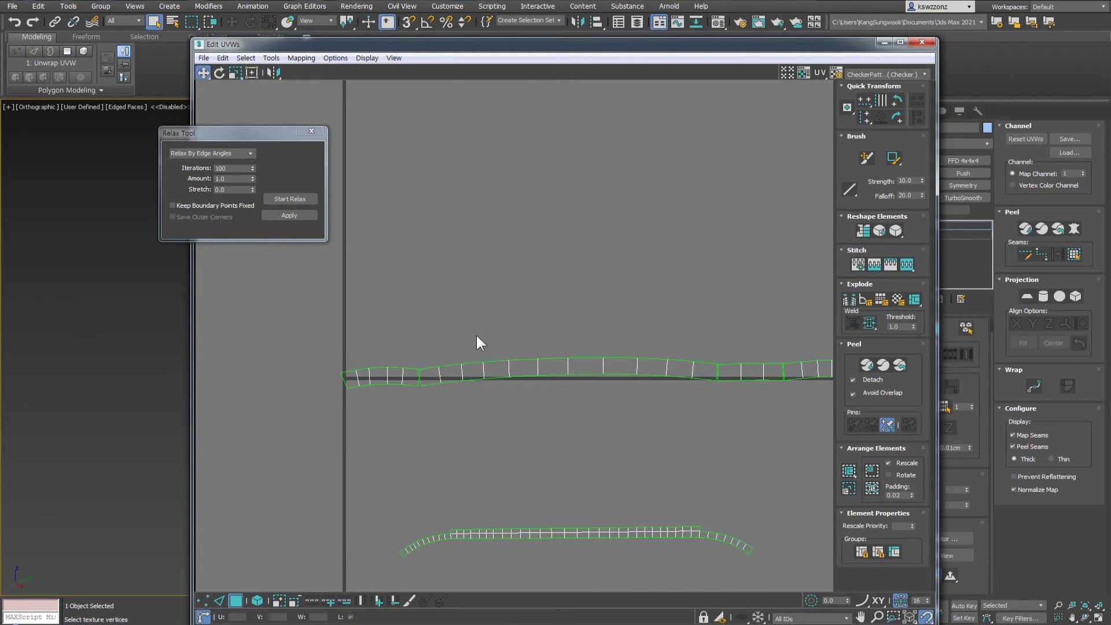
scroll(476, 342, "up", 2)
key("ctrl+z")
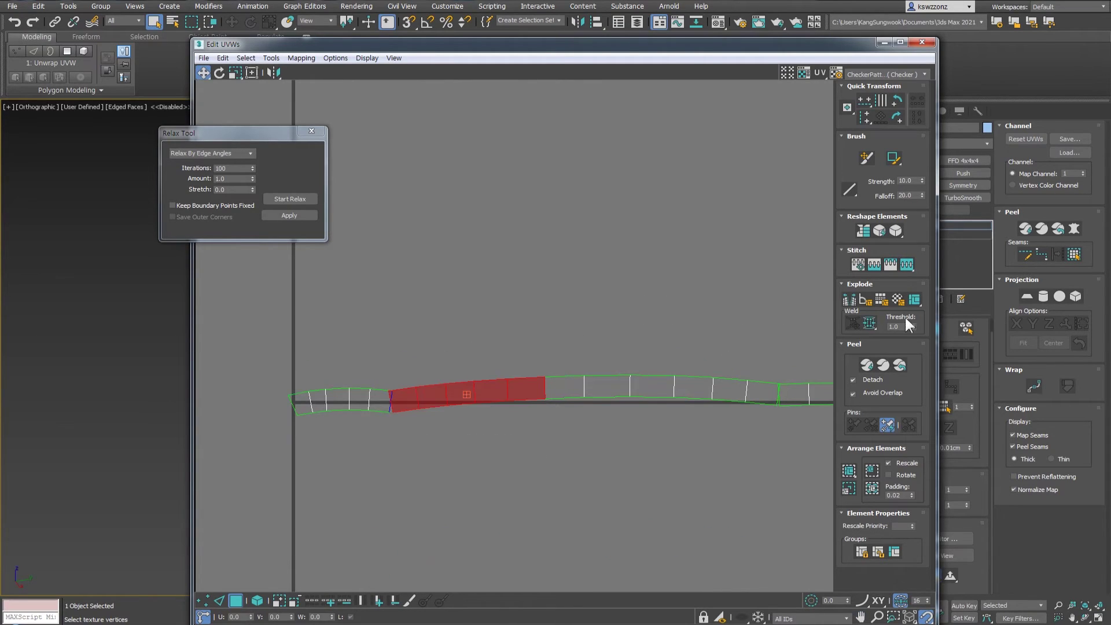
key("e")
left_click_drag(535, 398, 536, 393)
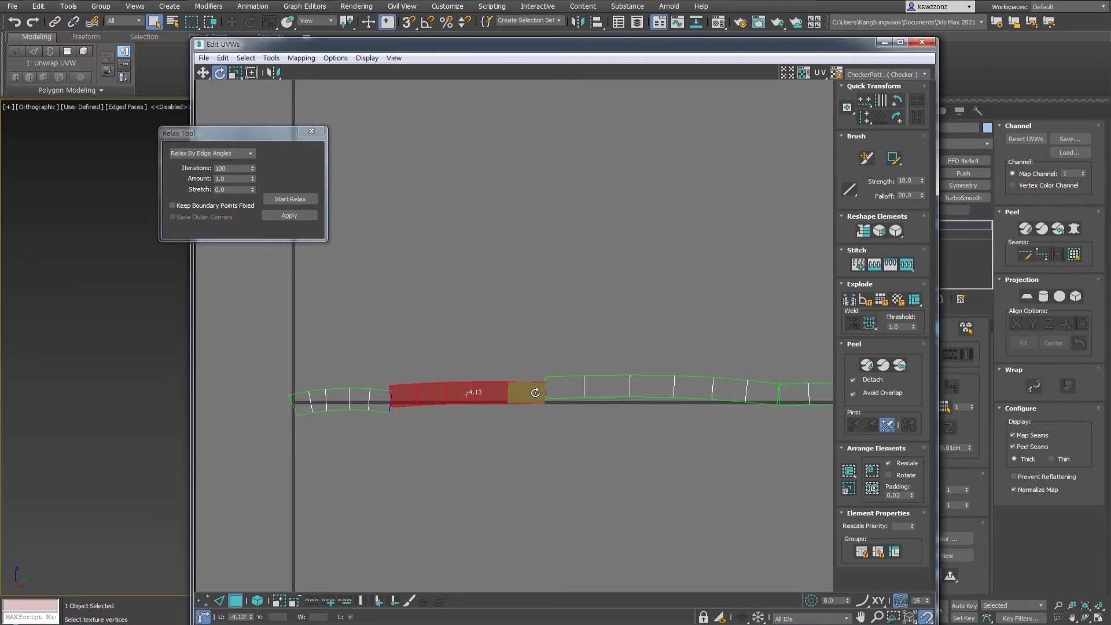
key("w")
left_click(536, 400)
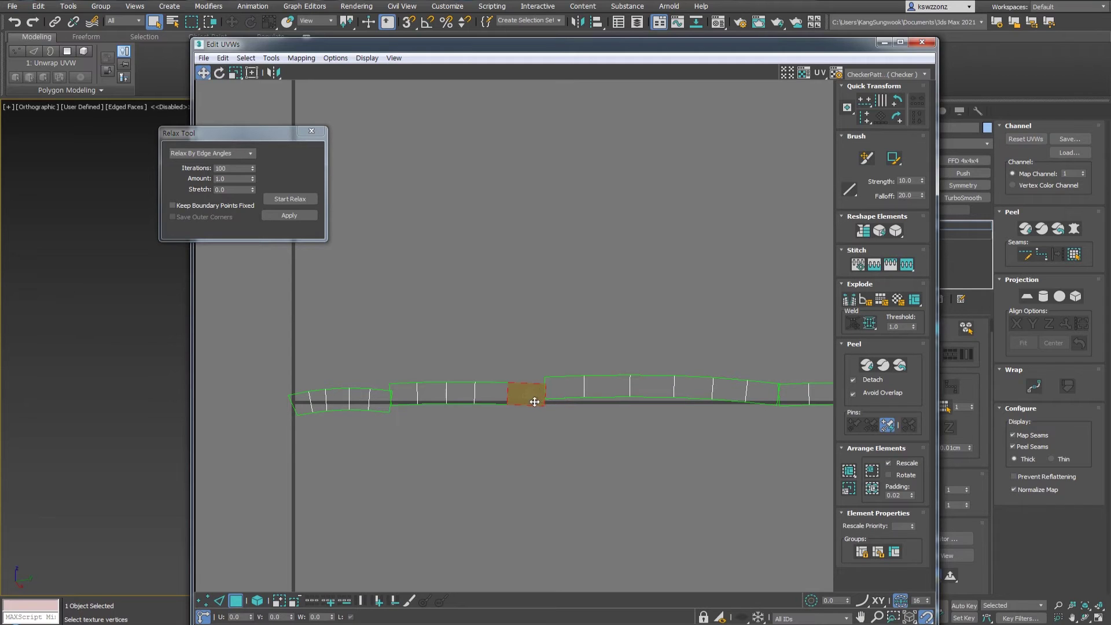
double_click(534, 402)
left_click_drag(529, 399, 529, 391)
left_click_drag(365, 425, 376, 391)
double_click(377, 402)
Break off the sloping polygons right of the strip's middle, rotate them level and raise the remaining right pieces to match.
middle_click_drag(567, 410, 472, 419)
middle_click_drag(633, 399, 479, 412)
middle_click_drag(643, 394, 711, 382)
left_click(533, 405)
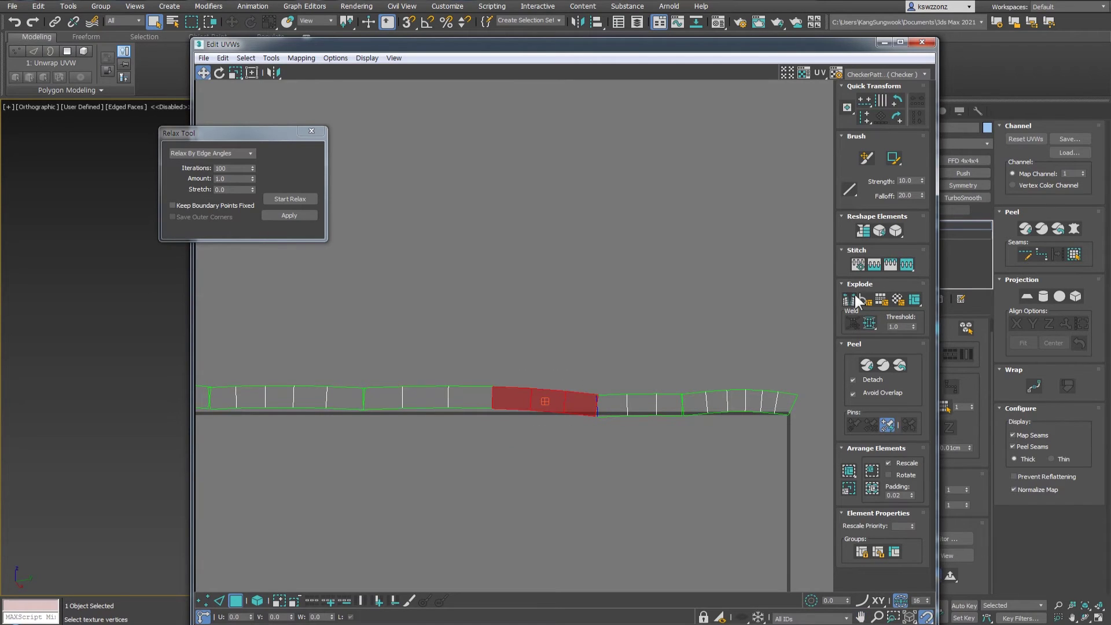
key("e")
left_click_drag(596, 404, 653, 401)
key("w")
left_click(643, 404)
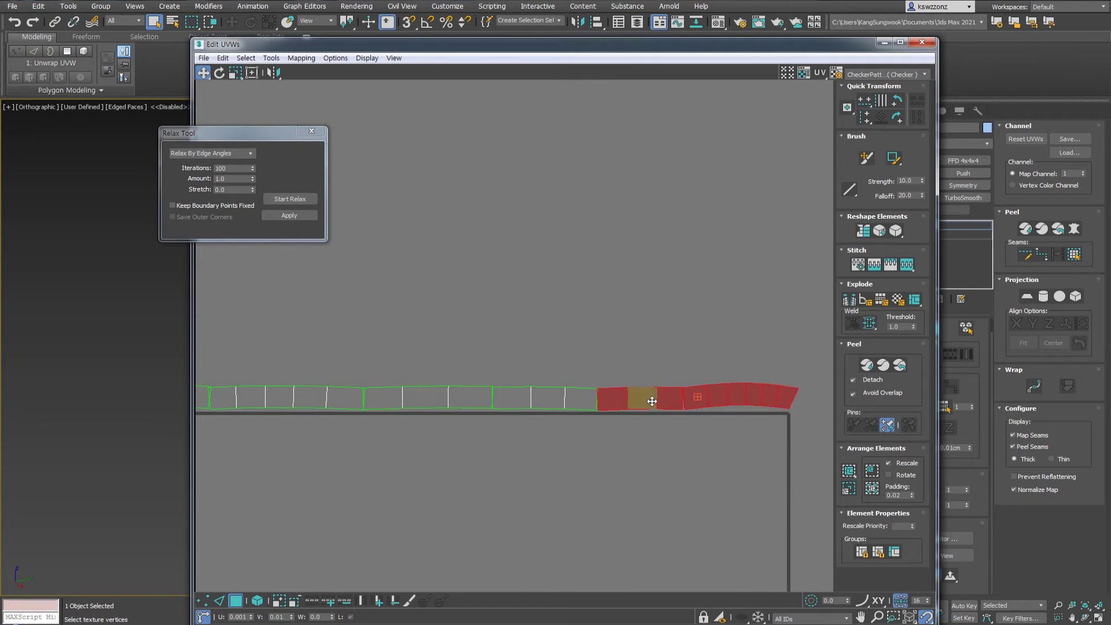
Fine-tune the rotation of the right end piece so it continues in line with the straightened strip.
scroll(759, 397, "down", 2)
scroll(670, 418, "up", 4)
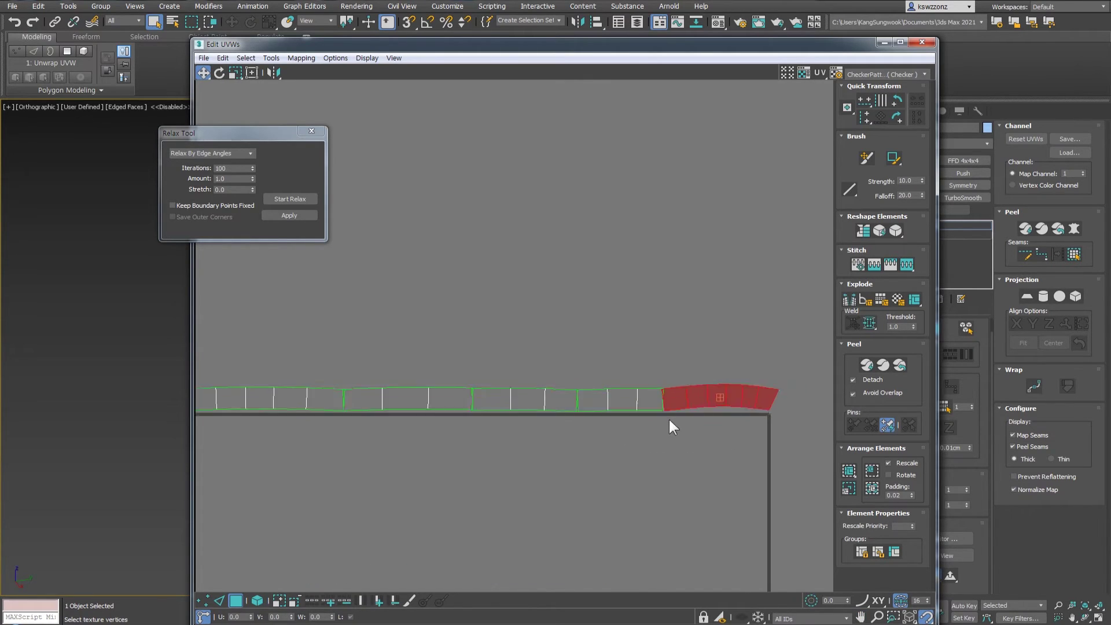
key("e")
left_click_drag(676, 392, 674, 392)
key("w")
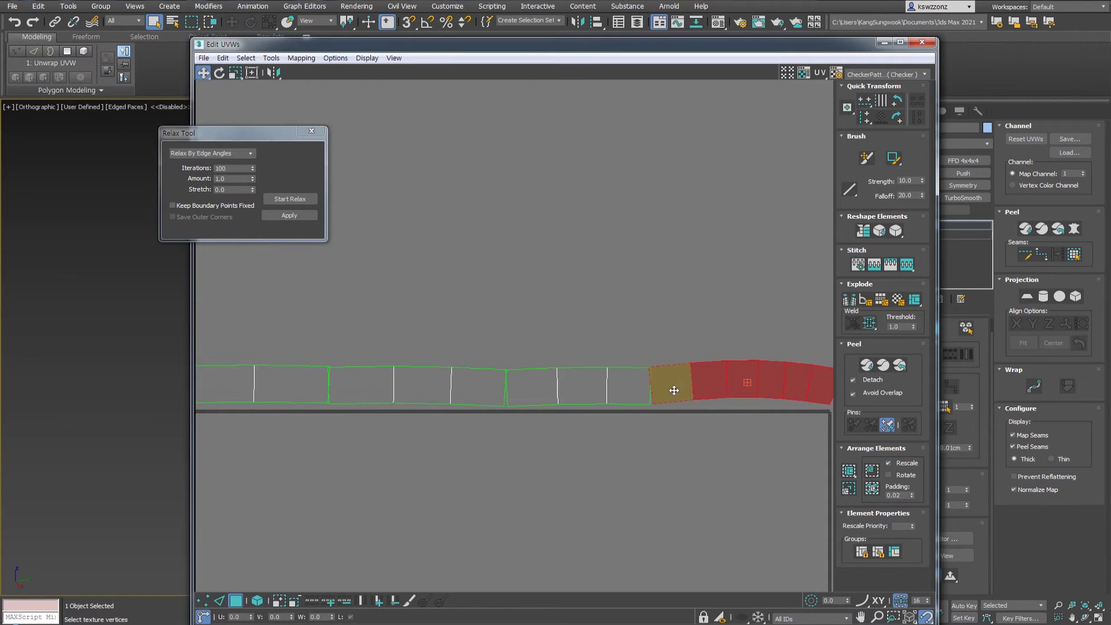
scroll(675, 394, "down", 2)
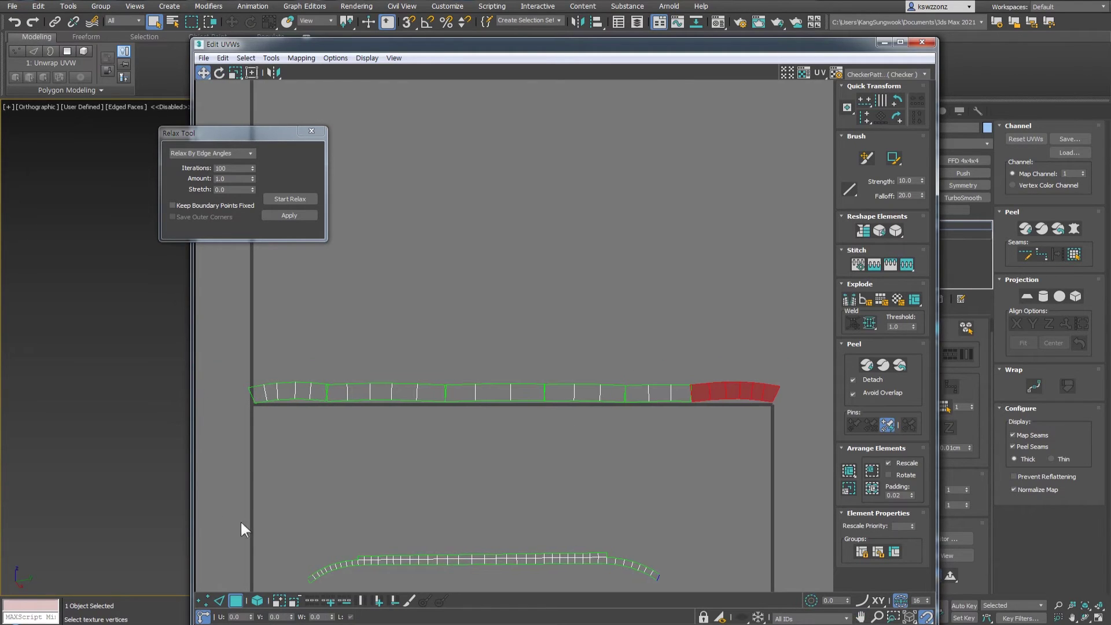
Align the vertices along the long strip's lower and upper edges into two straight horizontal rows.
left_click(203, 601)
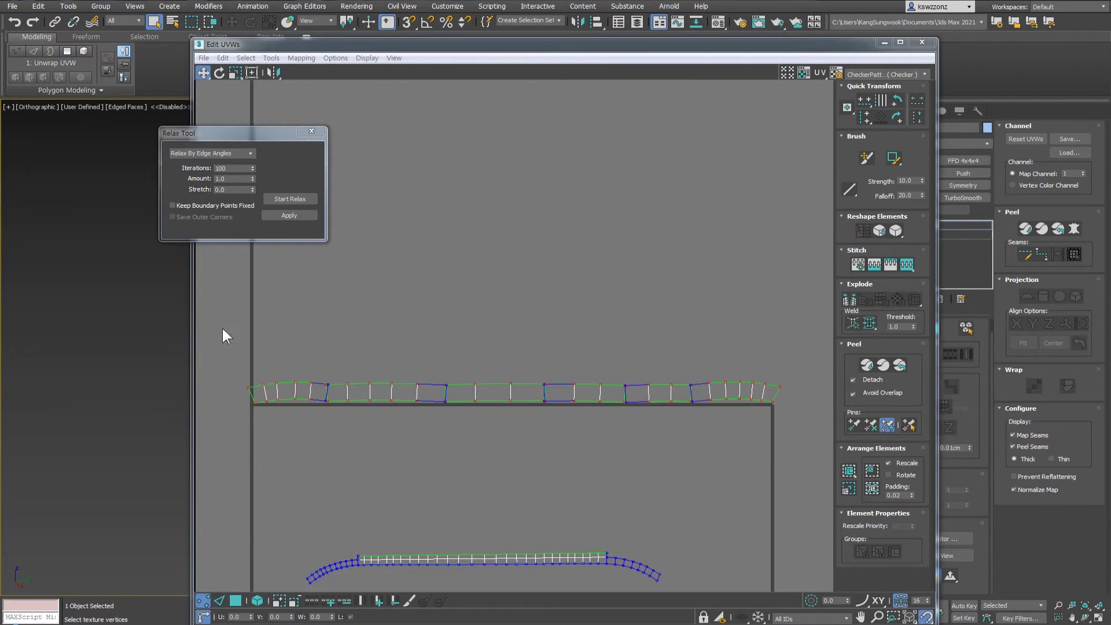
left_click_drag(804, 394, 814, 392)
middle_click_drag(553, 444, 563, 451)
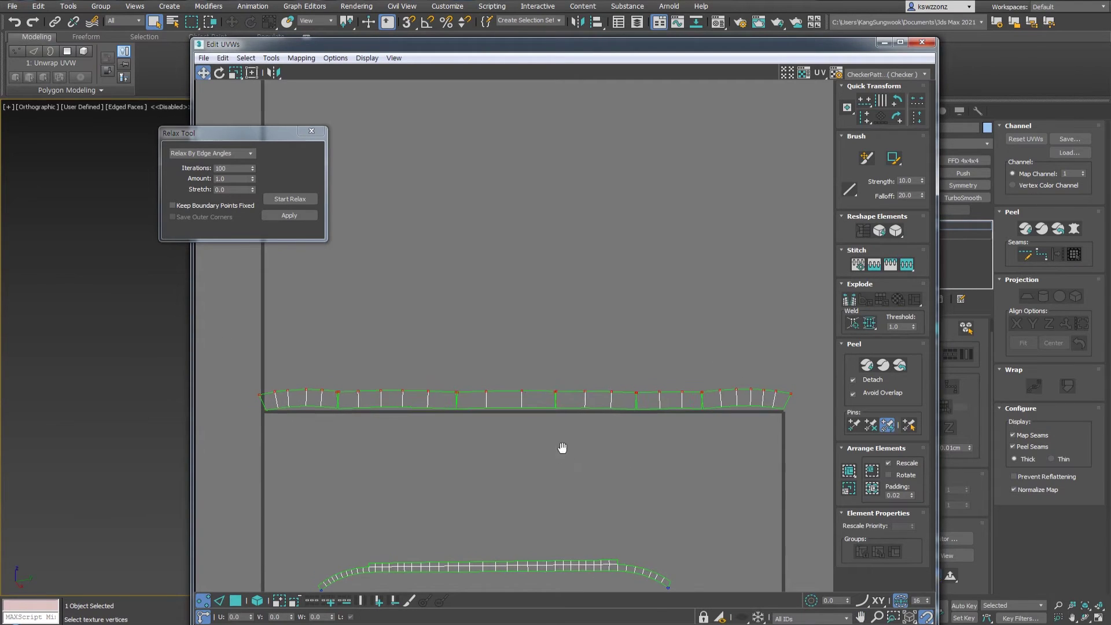
key("h")
key("ctrl+z")
left_click(865, 104)
scroll(781, 434, "up", 5)
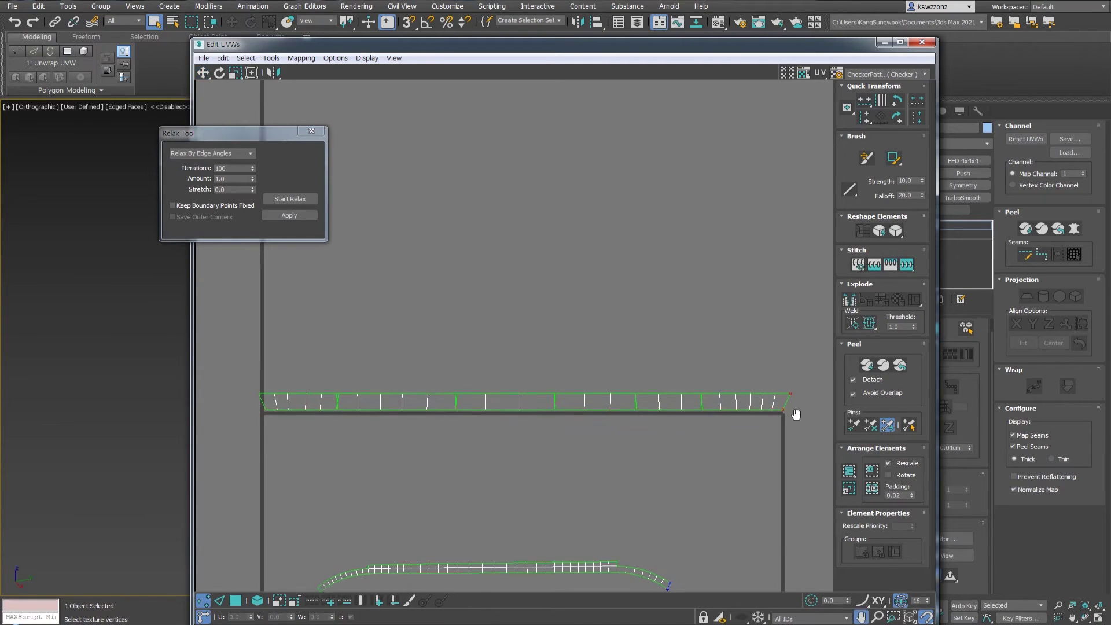
Align the vertex pairs of the straightened strip's right section vertically, including the slanted right end edge.
key("ctrl+z")
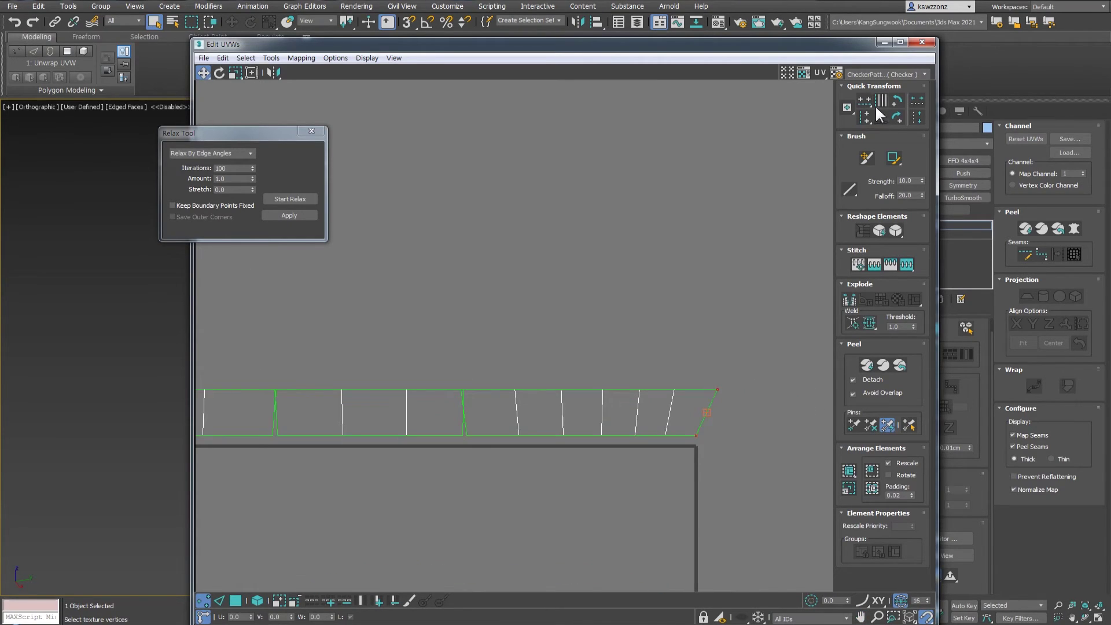
left_click(866, 113)
left_click(866, 115)
left_click(517, 412)
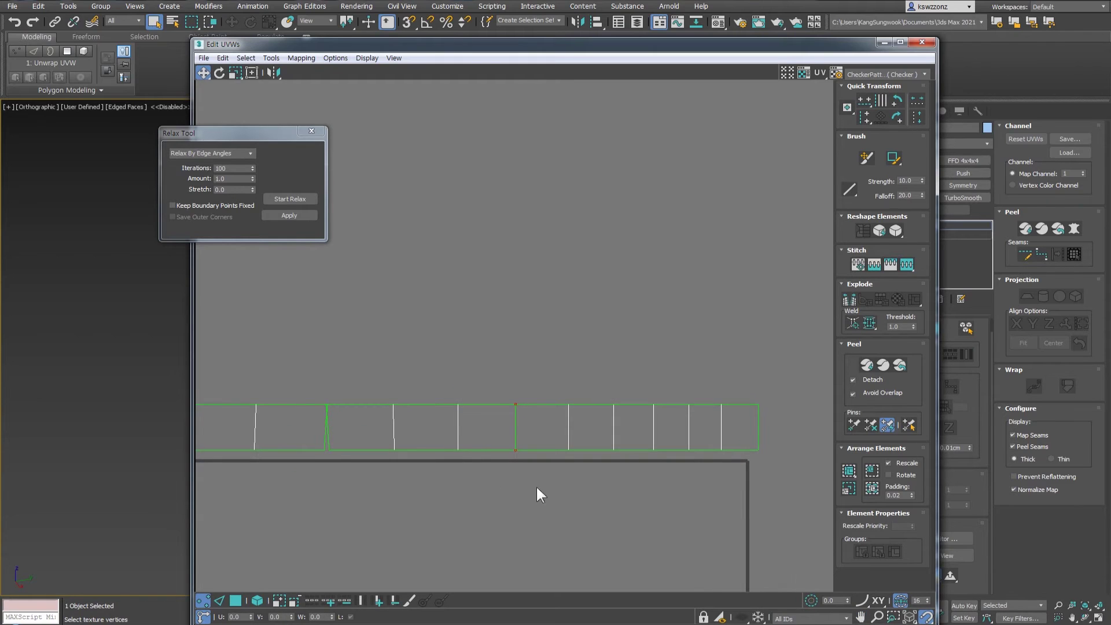
middle_click_drag(537, 486, 681, 483)
scroll(582, 495, "down", 2)
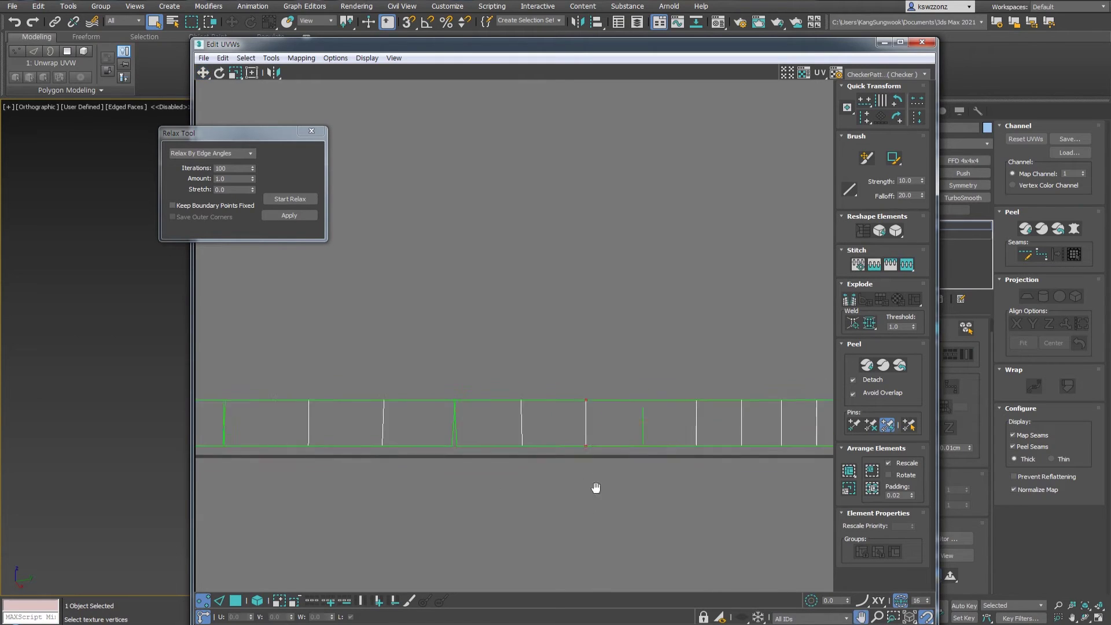
left_click_drag(609, 466, 609, 466)
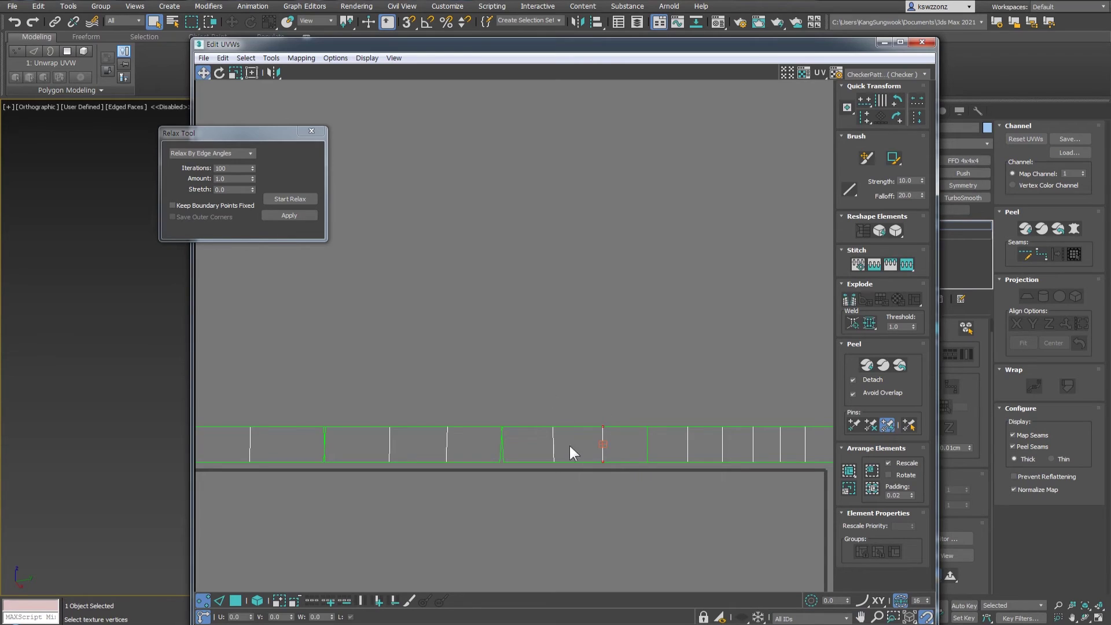
Align the remaining slanted vertex pairs vertically from the strip's middle through to its left end.
left_click_drag(511, 415, 489, 466)
key("v")
middle_click_drag(488, 462, 566, 477)
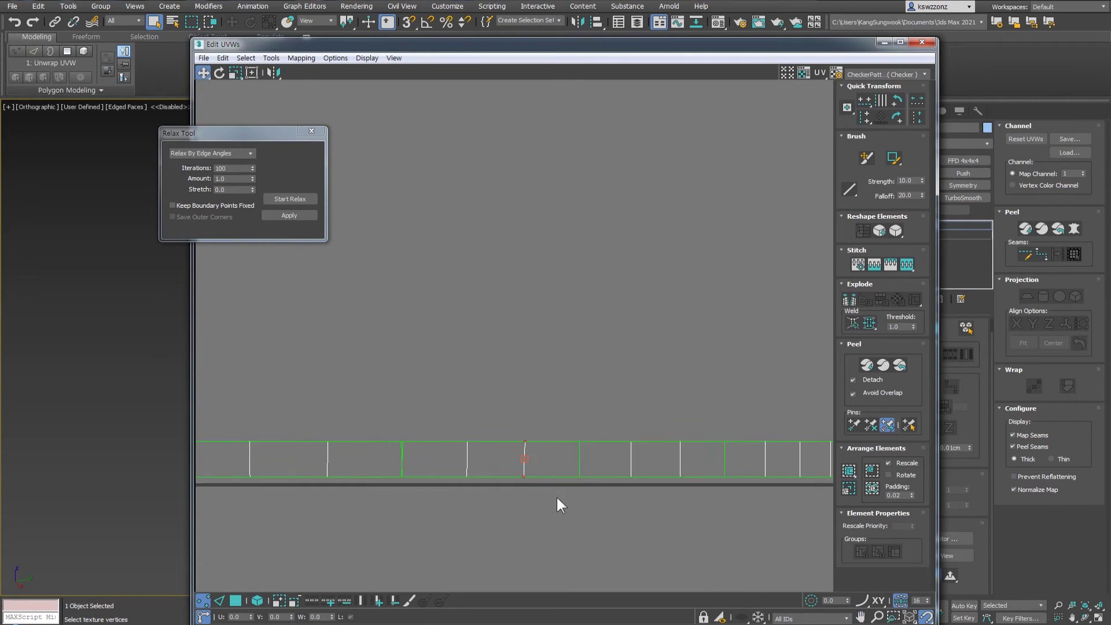
middle_click_drag(428, 509, 563, 510)
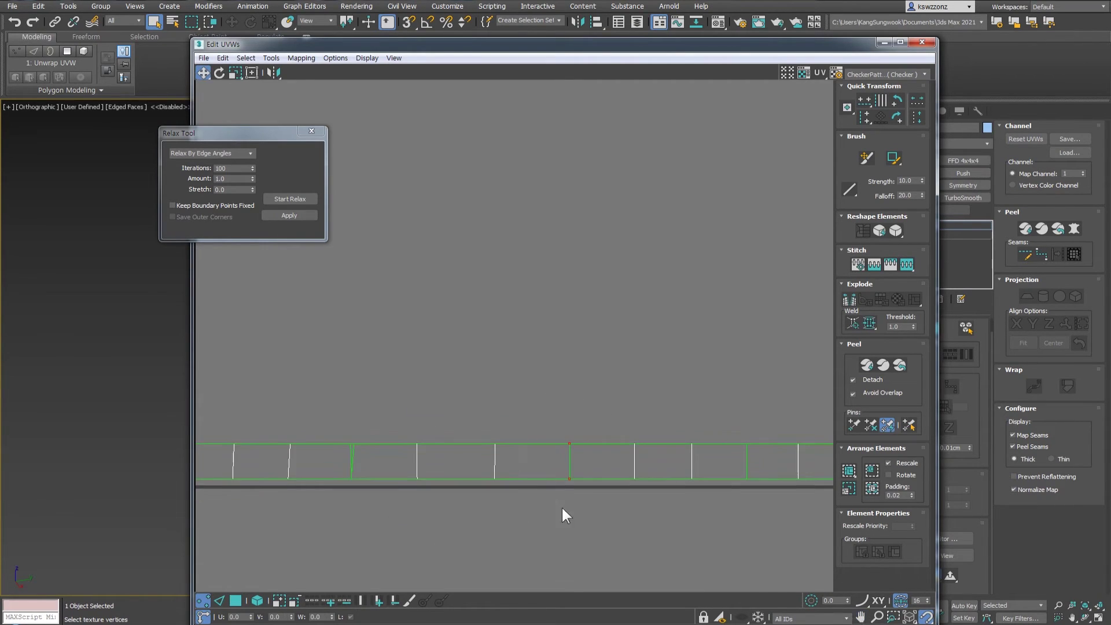
left_click_drag(397, 417, 457, 538)
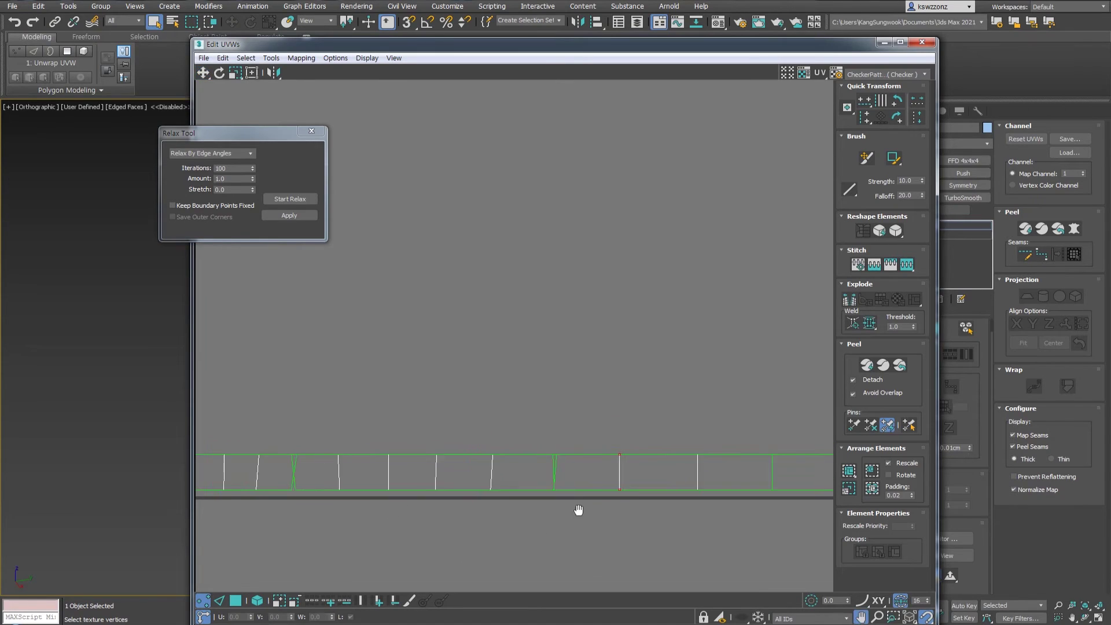
scroll(564, 478, "down", 2)
left_click_drag(579, 519, 579, 519)
key("v")
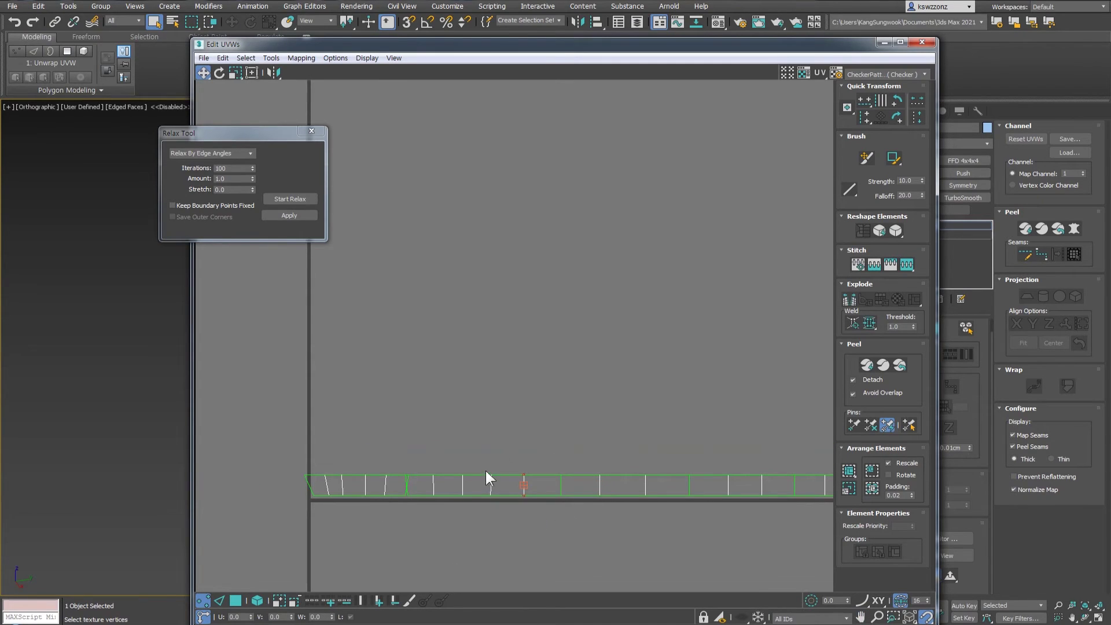
left_click_drag(476, 514, 476, 514)
scroll(246, 493, "down", 1)
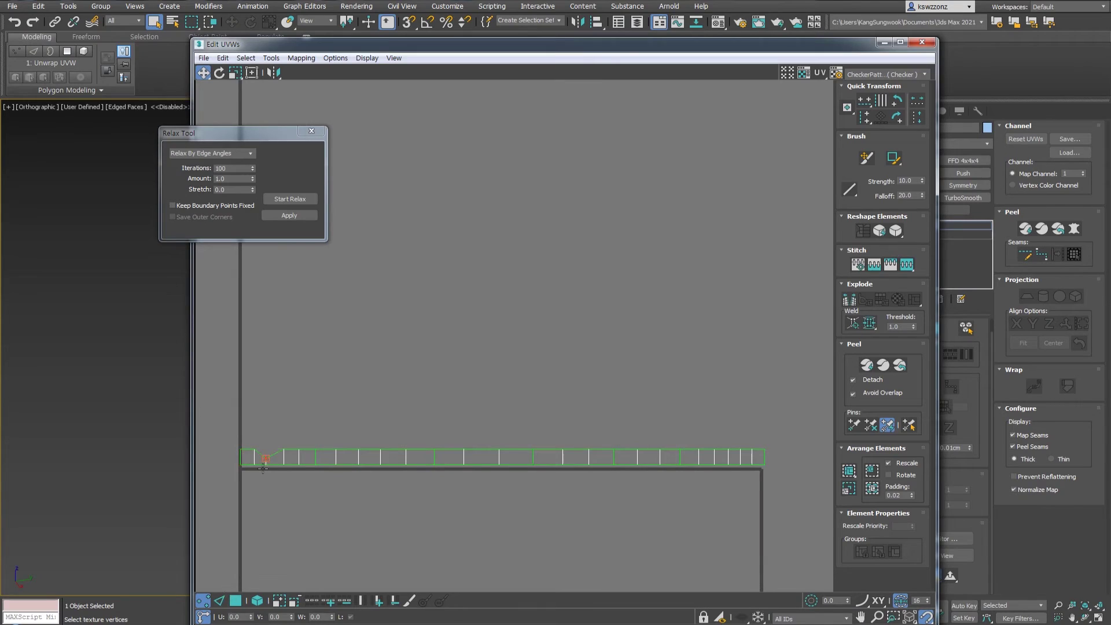
left_click(274, 491)
Weld the coincident seam vertices along the straightened strip so its segments form one piece.
left_click_drag(304, 432, 703, 495)
left_click(870, 323)
left_click(521, 479)
scroll(536, 466, "down", 3)
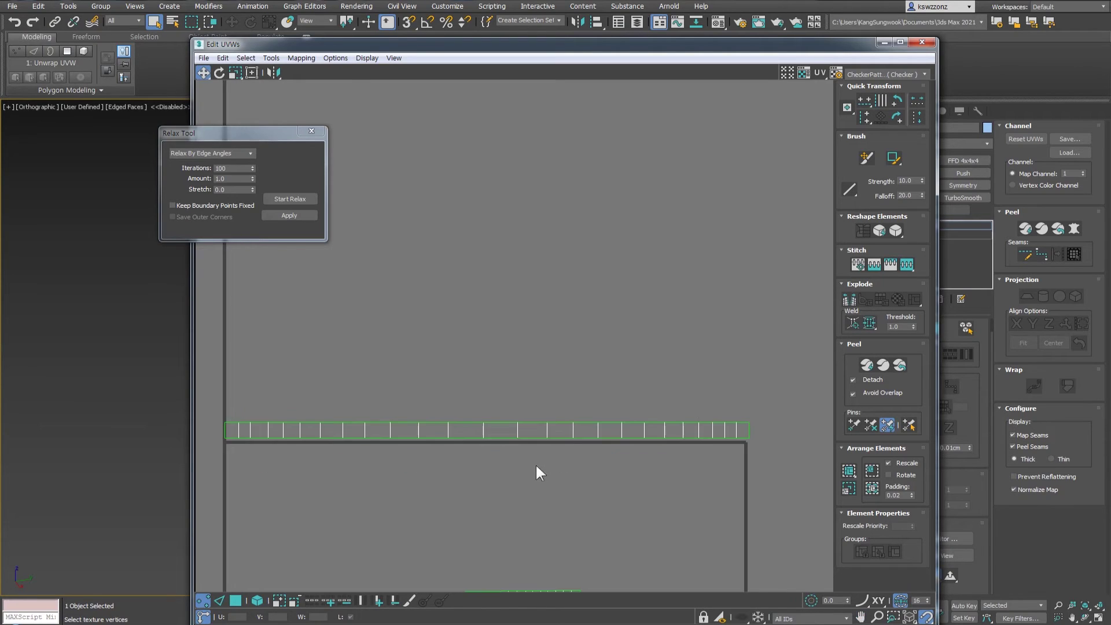
Move the whole straightened strip down inside the upper edge of the UV tile.
key("ctrl+a")
scroll(651, 452, "up", 2)
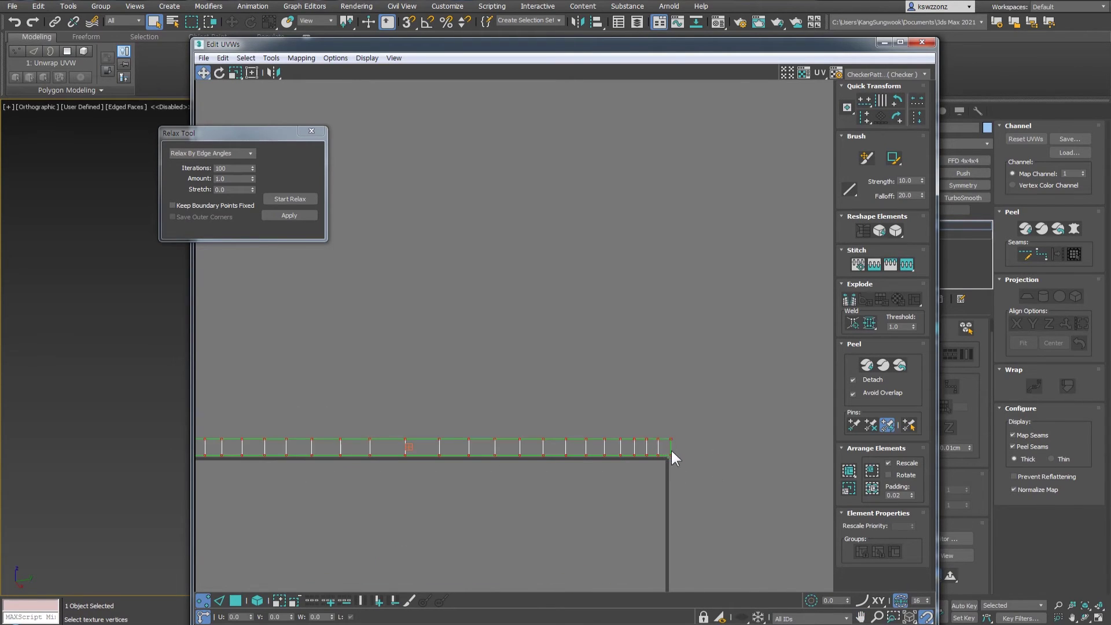
scroll(689, 458, "down", 2)
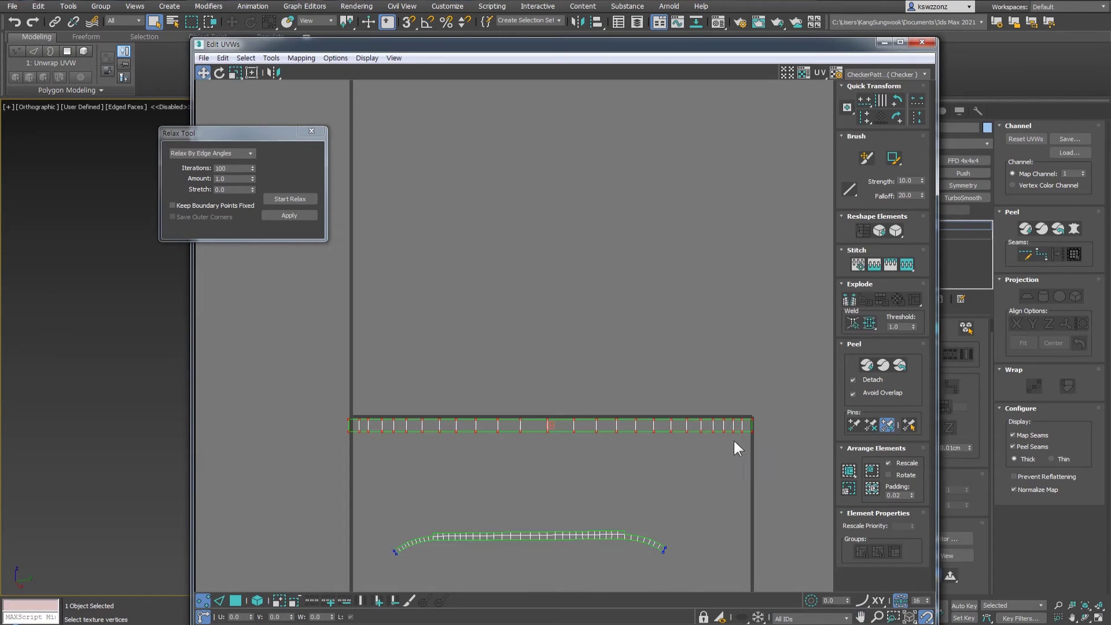
scroll(519, 368, "down", 1)
scroll(492, 400, "down", 3)
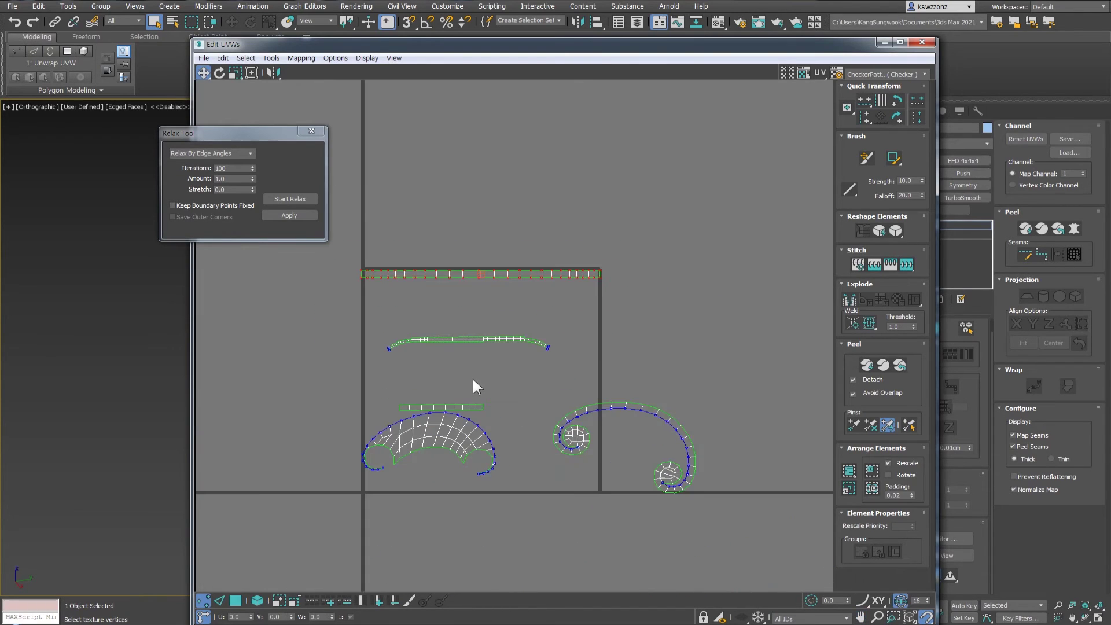
left_click(489, 375)
middle_click_drag(443, 287, 473, 325)
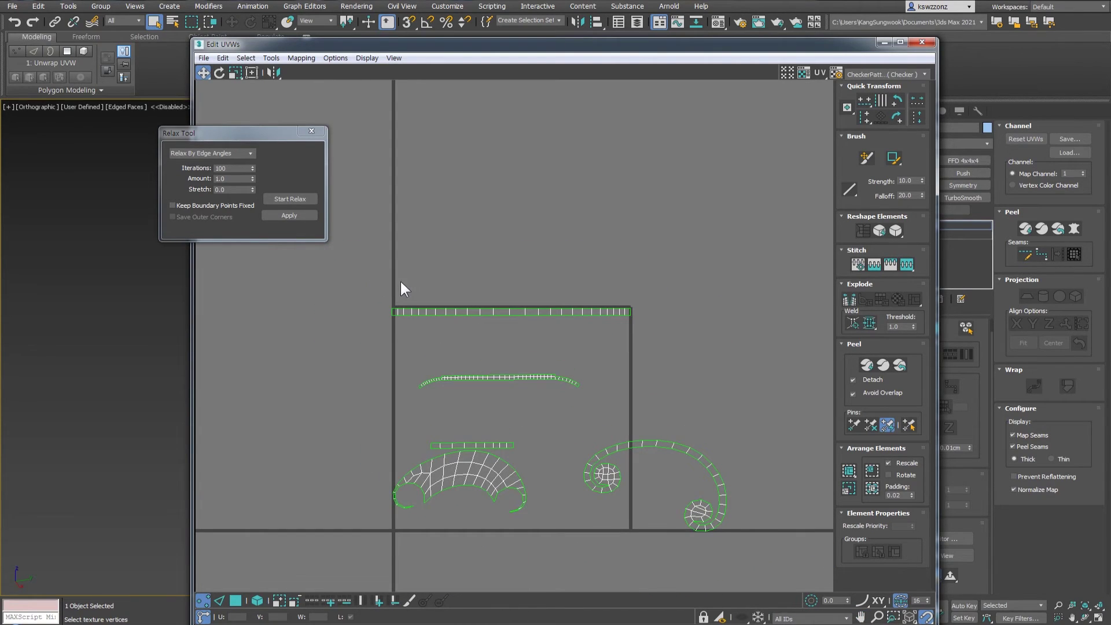
Try relaxing the straightened strip by edge angles, and undo the relax.
left_click_drag(372, 285, 678, 340)
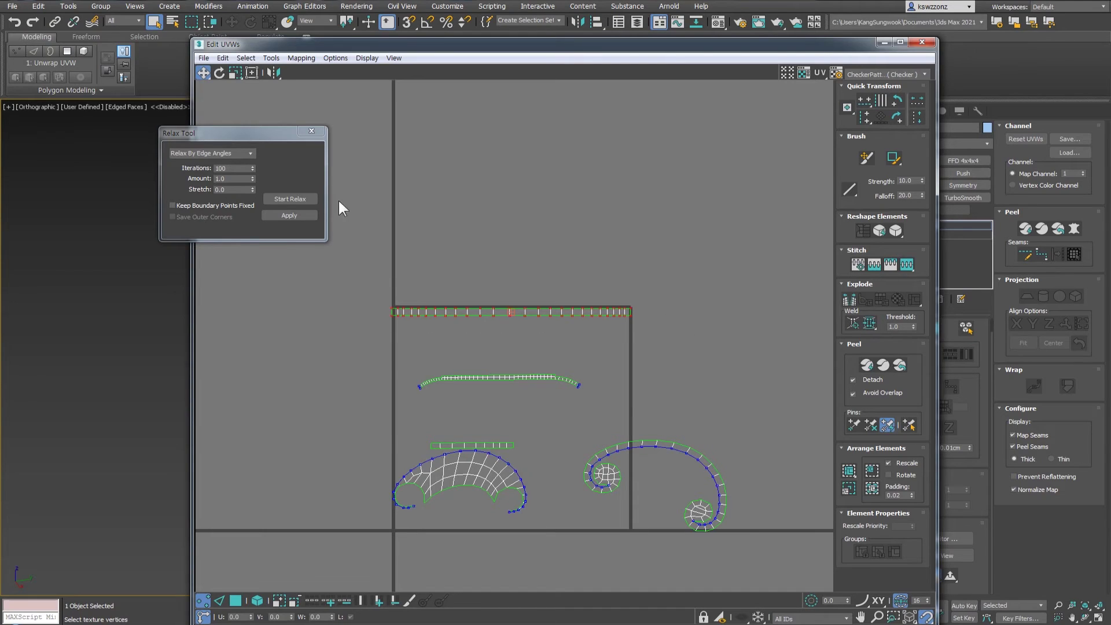
left_click(290, 199)
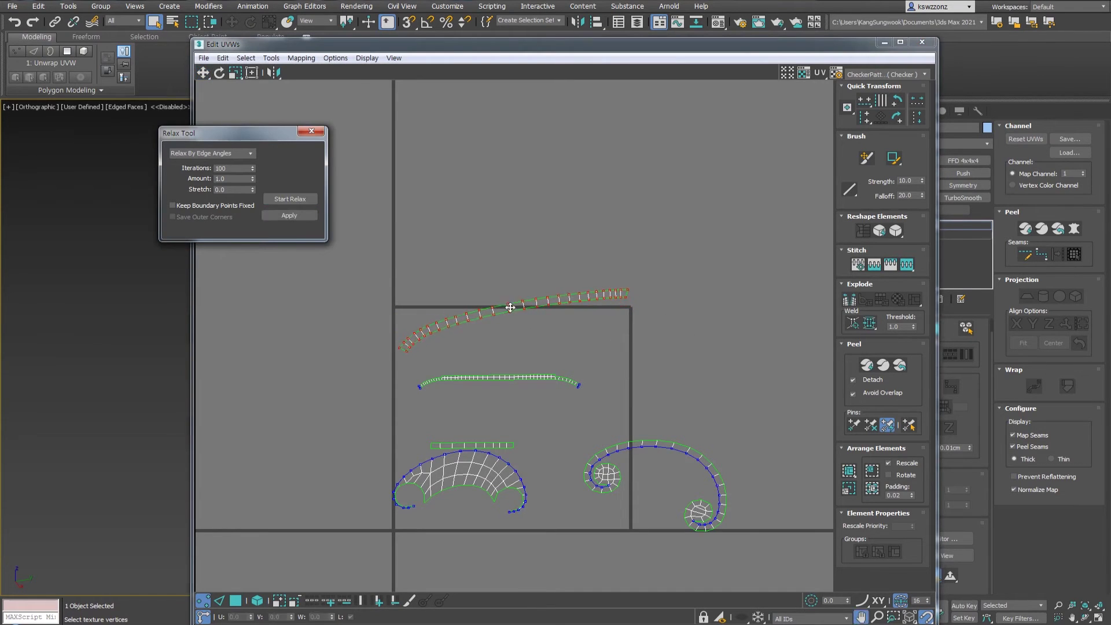
scroll(517, 312, "up", 4)
scroll(514, 310, "down", 4)
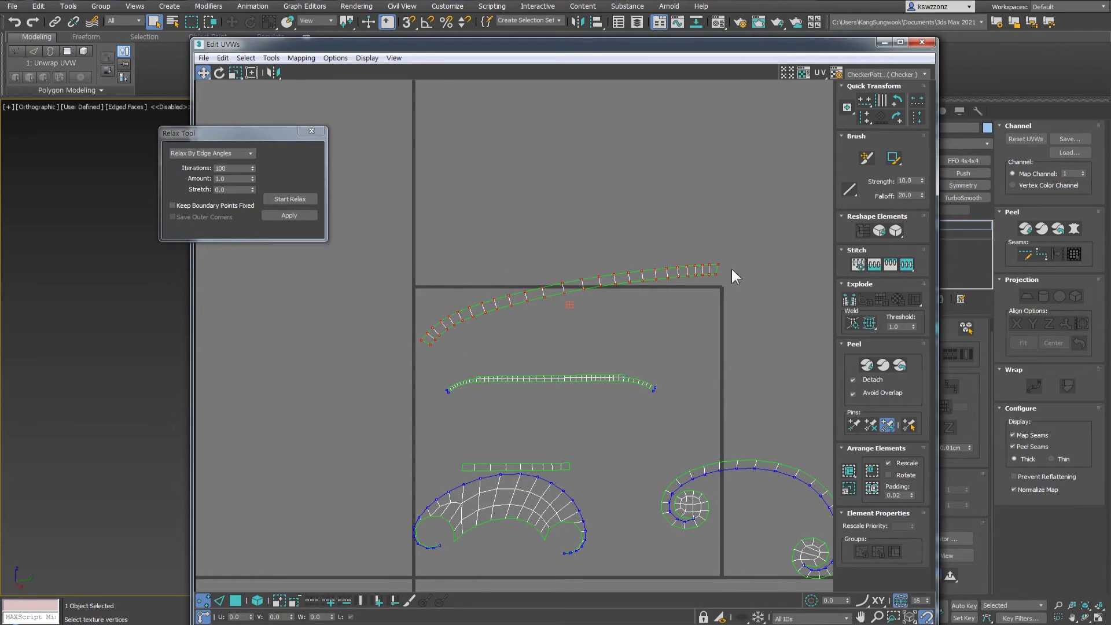
key("ctrl+z")
Select all the UV pieces as whole elements, scale them down together and reposition them toward the UV tile.
scroll(640, 318, "down", 3)
left_click_drag(412, 244, 772, 461)
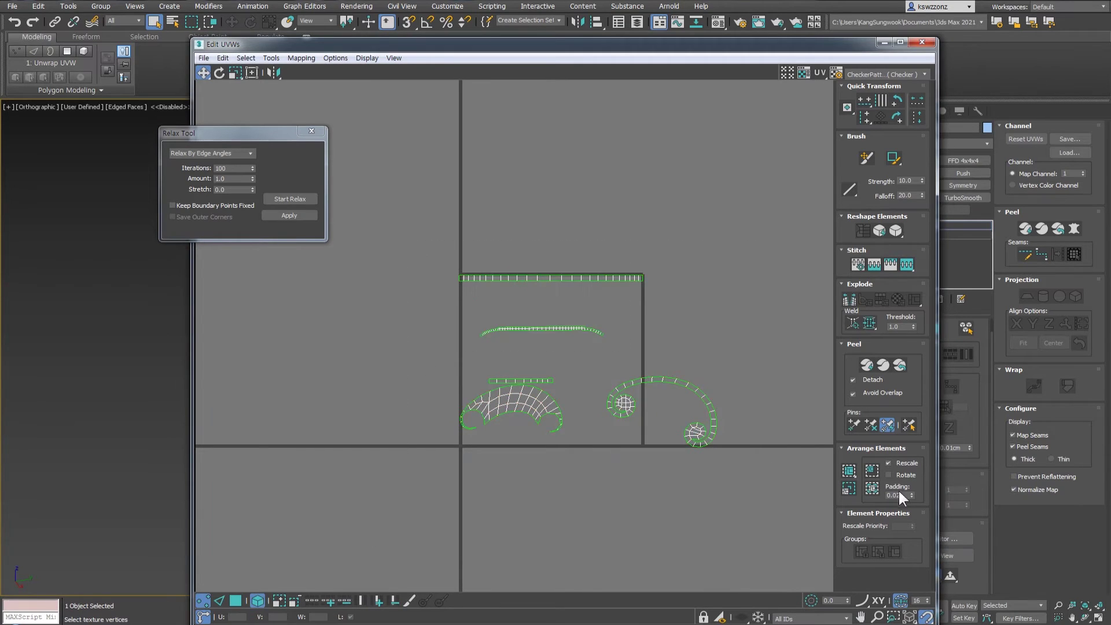
scroll(480, 333, "up", 3)
key("r")
left_click_drag(587, 432, 582, 470)
key("w")
left_click_drag(613, 435, 488, 474)
key("r")
key("w")
left_click(488, 474)
mouse_move(523, 441)
left_mouse_down()
mouse_move(699, 360)
mouse_move(526, 435)
left_mouse_up()
left_click(640, 376)
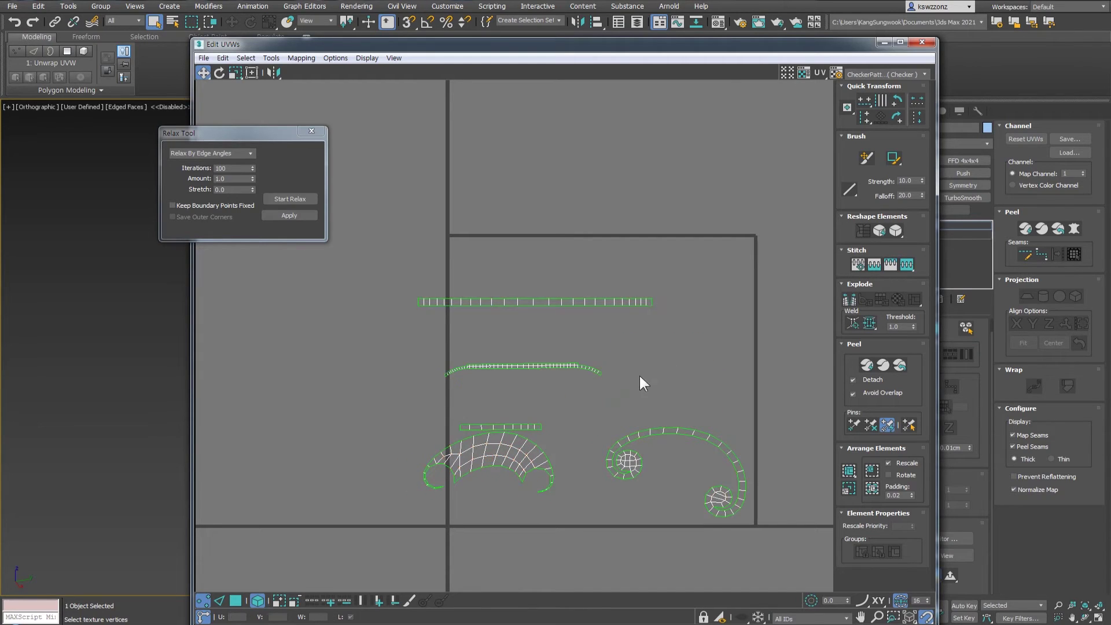
Scale down the straightened strip to roughly the length of the thin curved strip below it.
left_click(564, 300)
key("r")
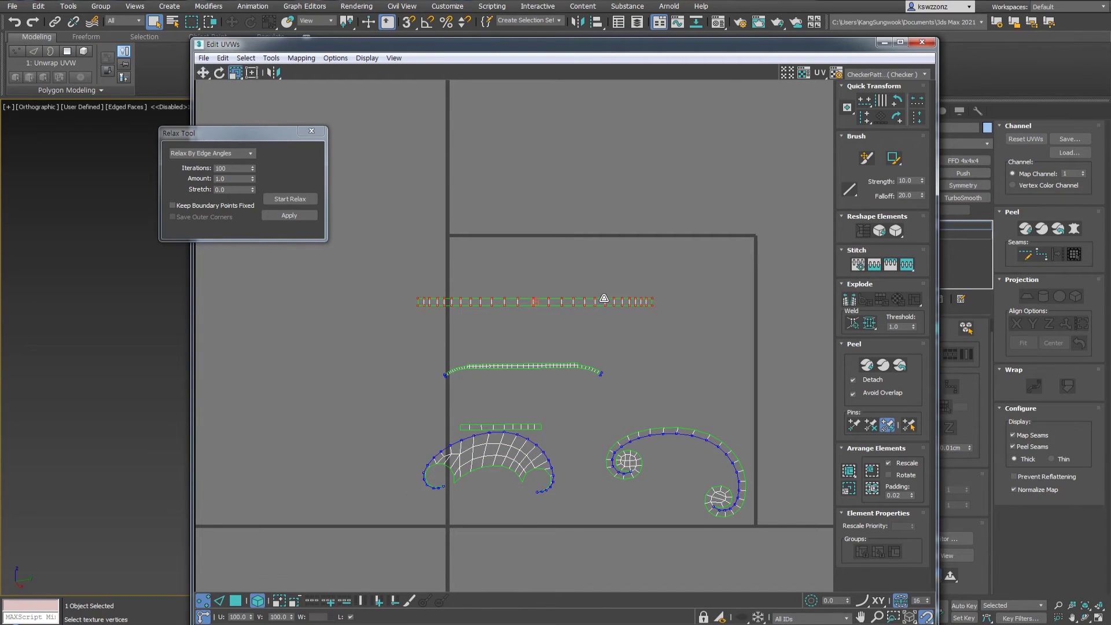
mouse_move(598, 297)
left_mouse_down()
mouse_move(616, 258)
mouse_move(583, 338)
mouse_move(604, 293)
left_mouse_up()
scroll(588, 302, "up", 3)
key("w")
left_click(554, 333)
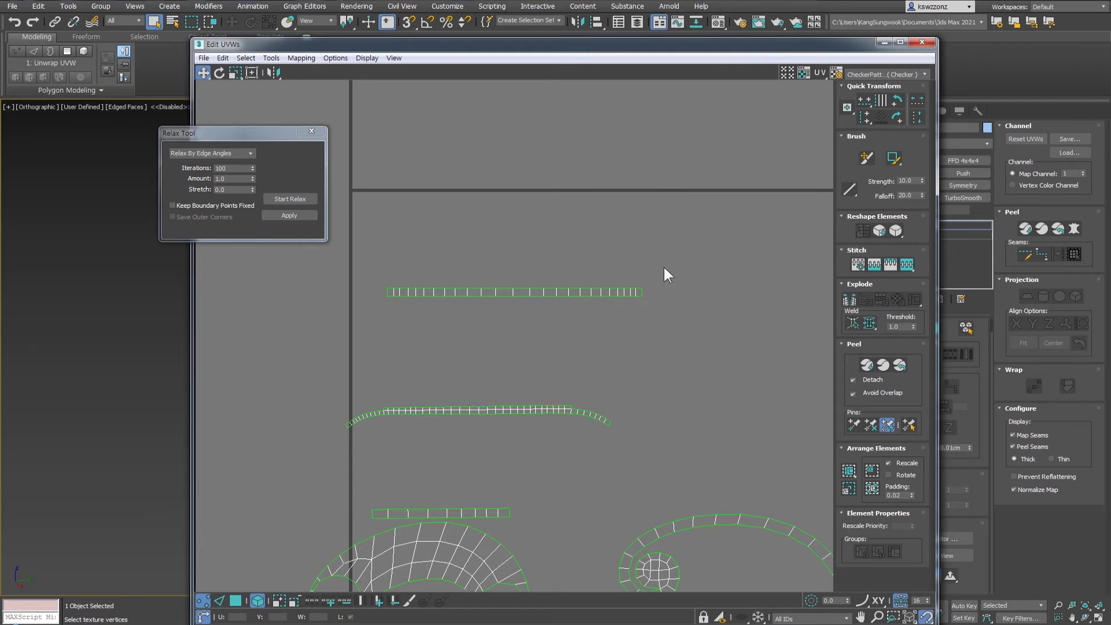
Try relaxing the reduced straight strip by edge angles, and restore its straight shape.
scroll(655, 279, "down", 3)
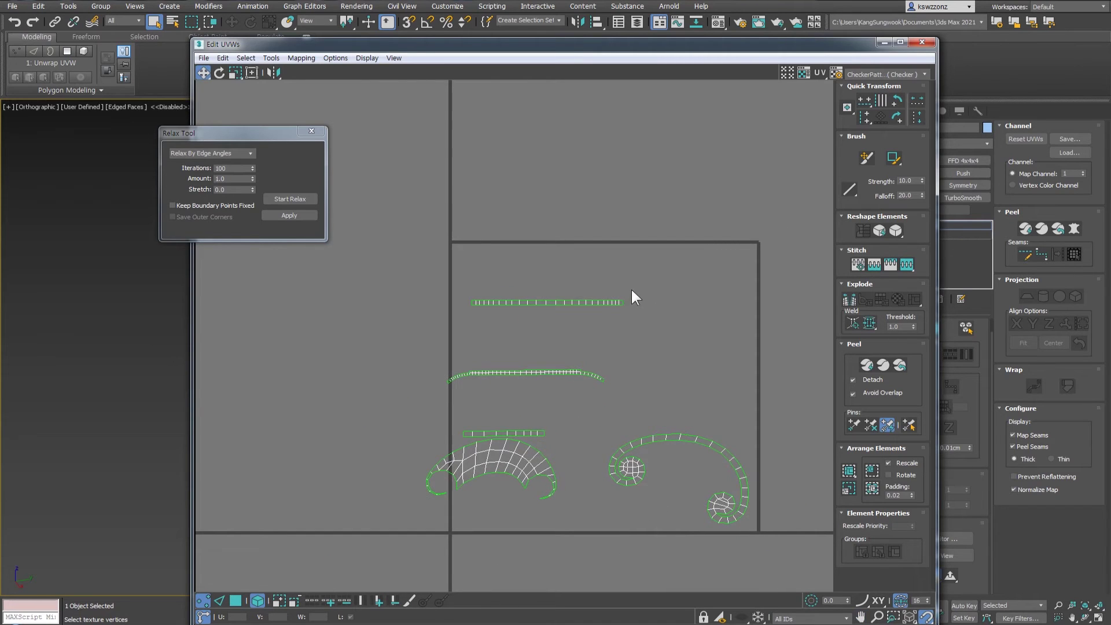
scroll(630, 297, "up", 2)
left_click_drag(626, 291, 425, 325)
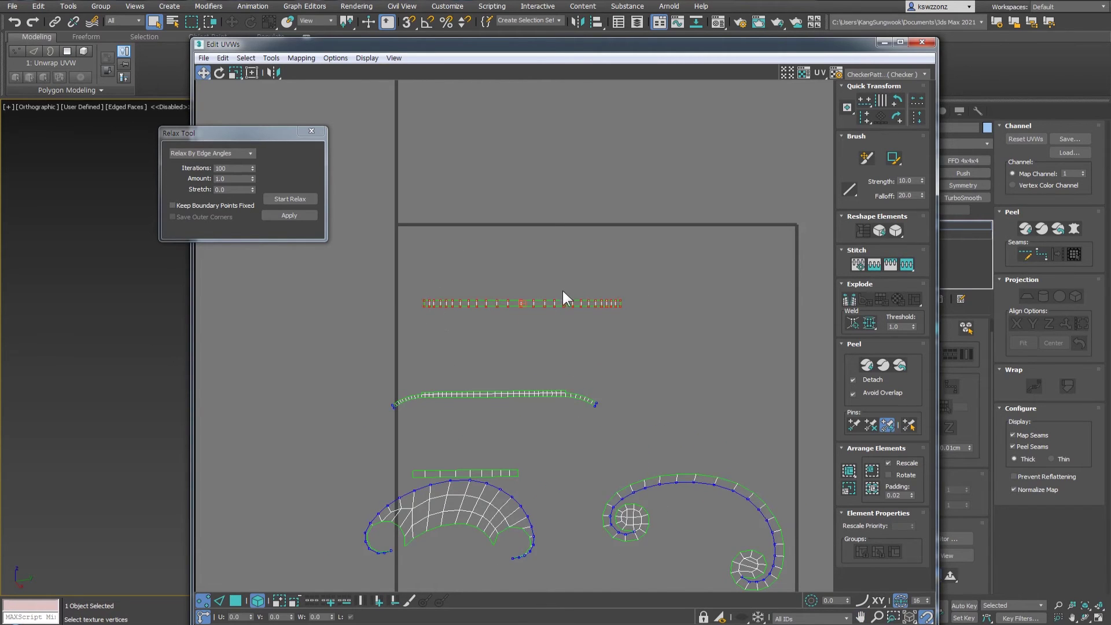
mouse_move(563, 291)
middle_mouse_down()
mouse_move(548, 307)
mouse_move(554, 300)
middle_mouse_up()
middle_click_drag(556, 343, 554, 352)
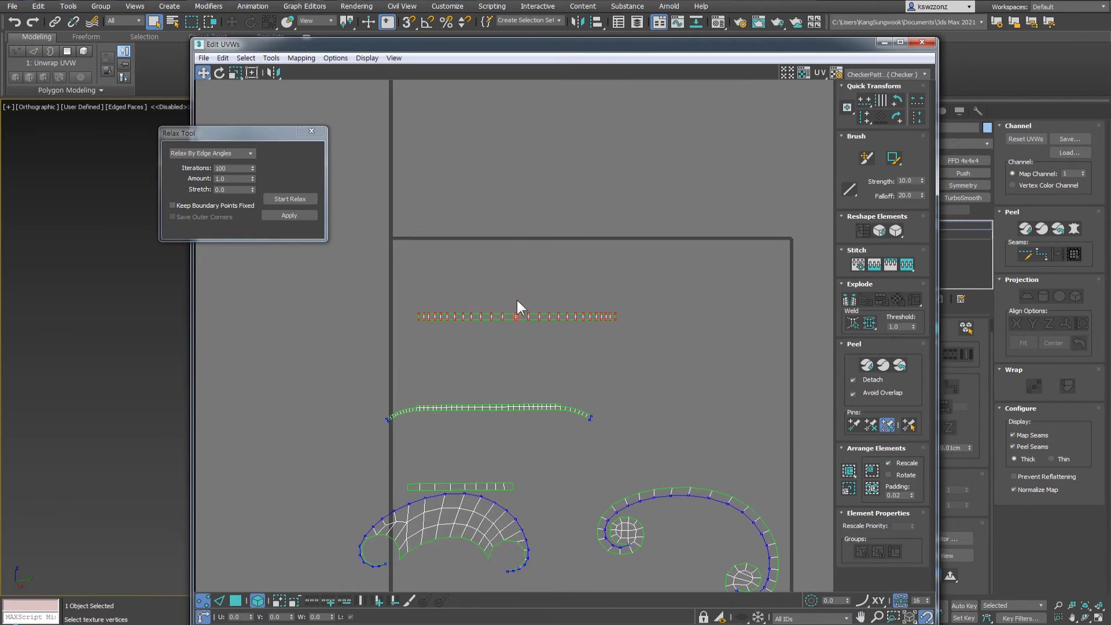
scroll(496, 297, "down", 2)
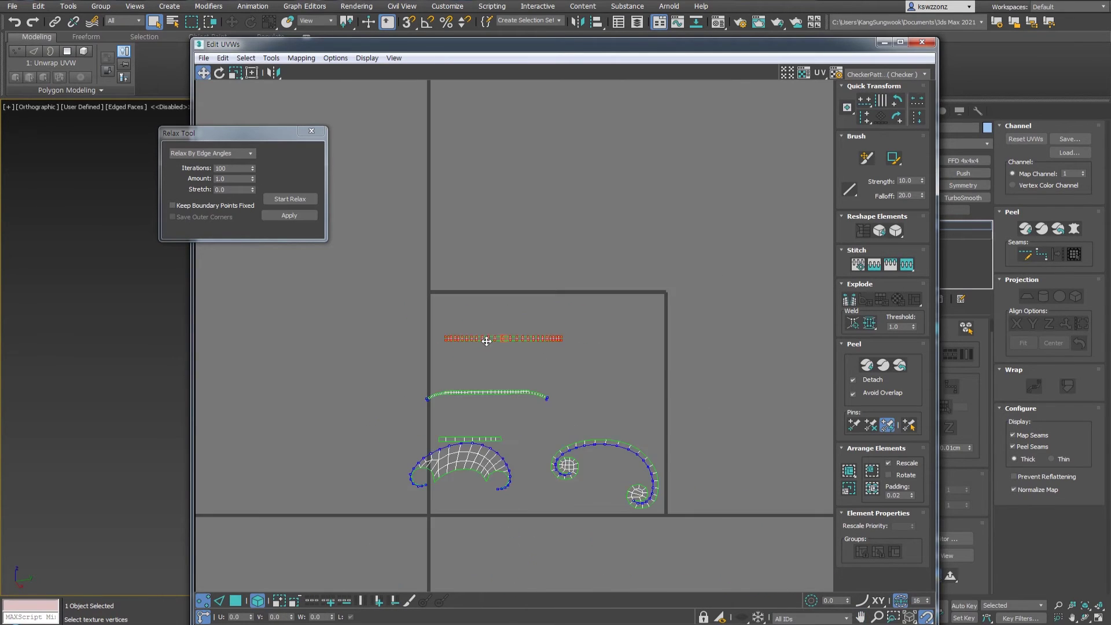
scroll(558, 365, "up", 3)
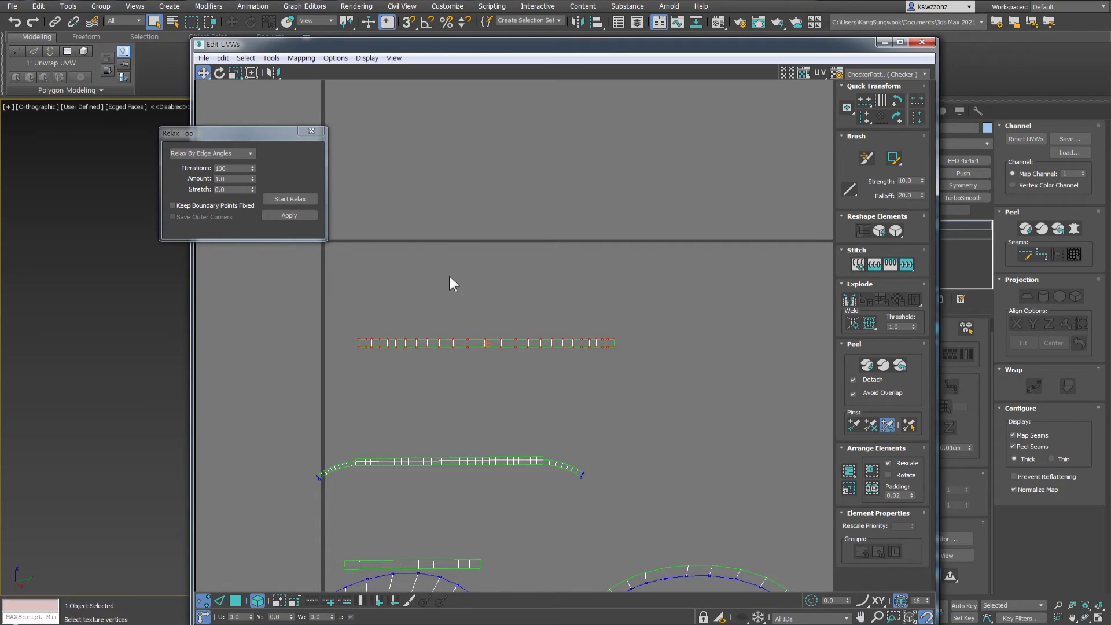
left_click(290, 197)
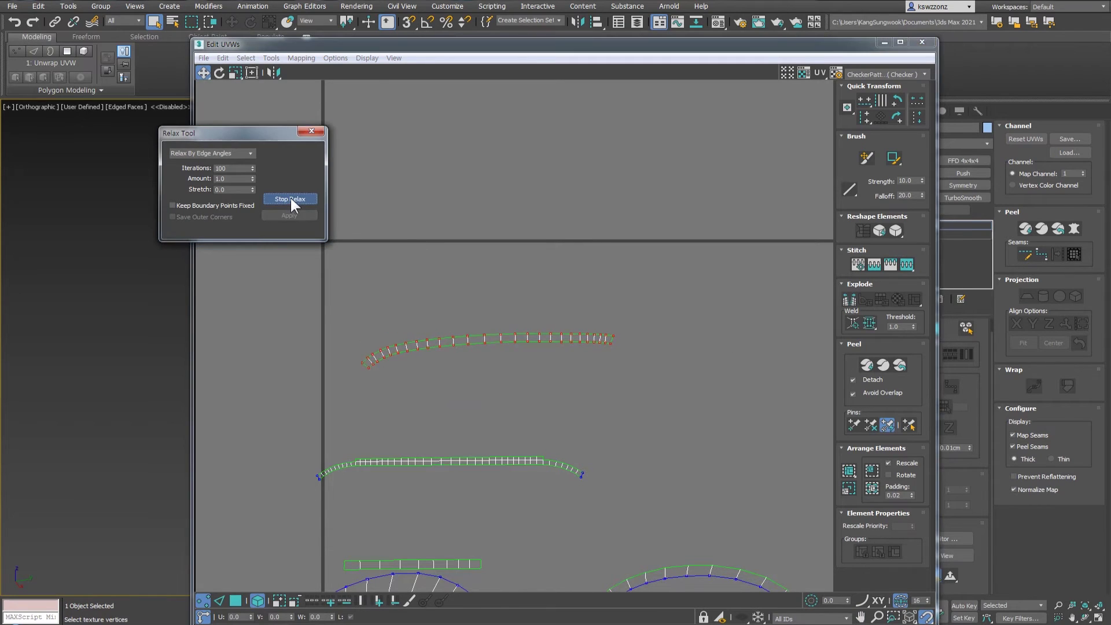
scroll(651, 433, "down", 3)
scroll(565, 409, "down", 1)
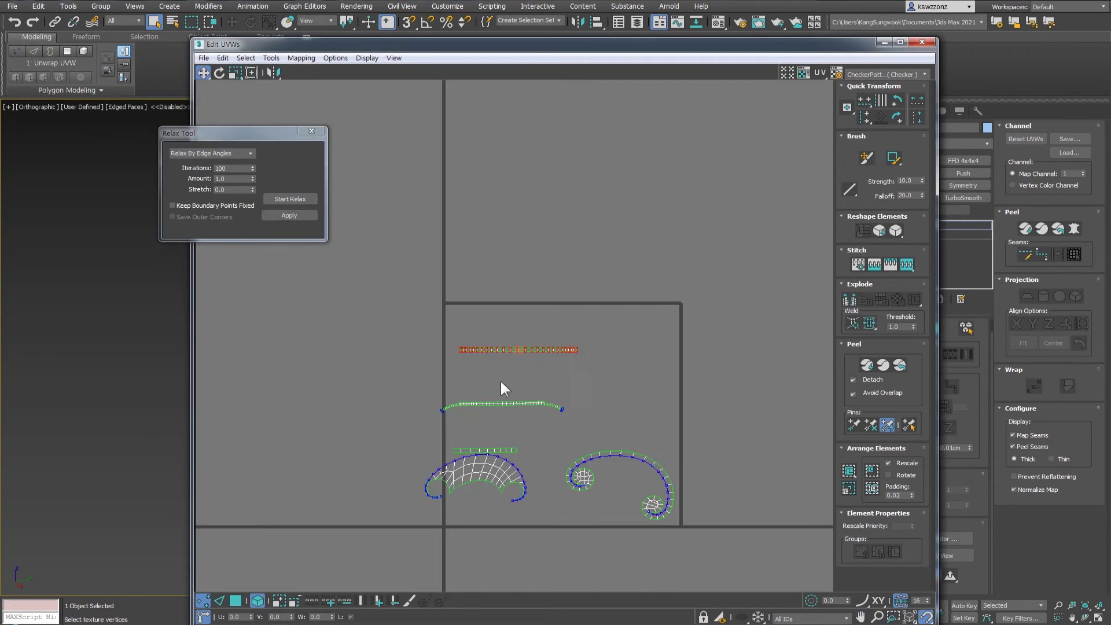
Try relaxing all the UV pieces together by edge angles, and revert the result.
left_click_drag(383, 326, 813, 570)
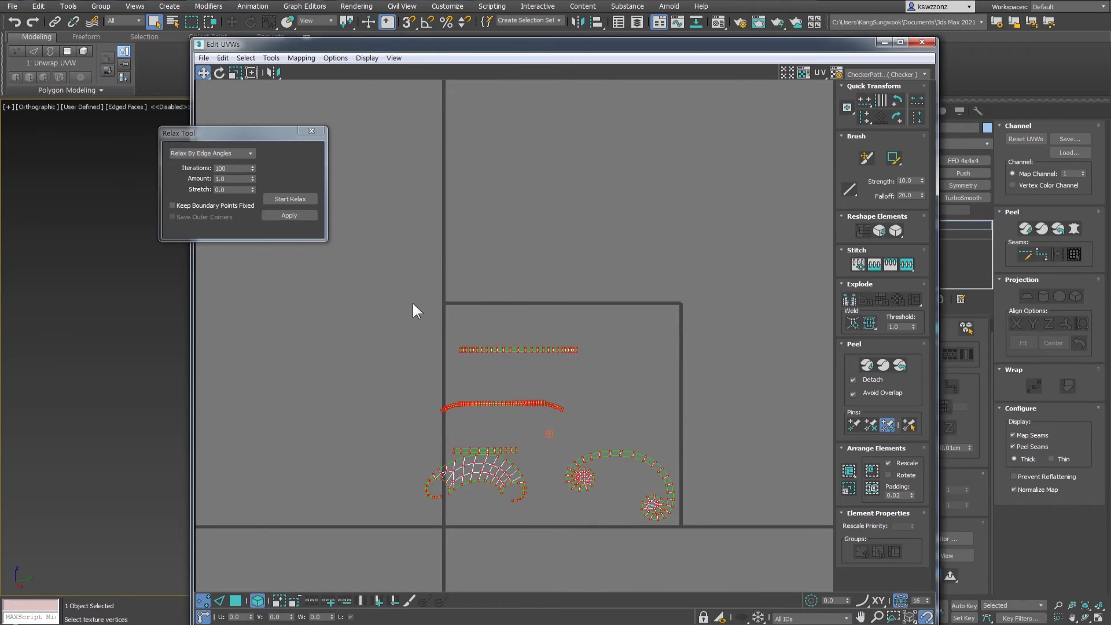
middle_click_drag(412, 301, 407, 299)
left_click(291, 198)
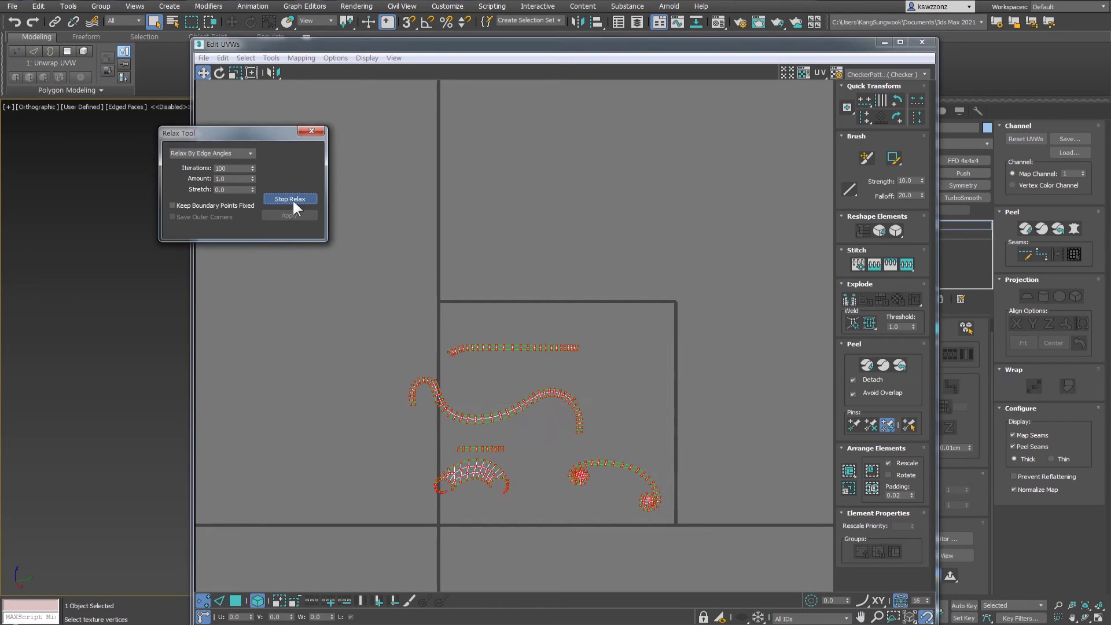
left_click(293, 200)
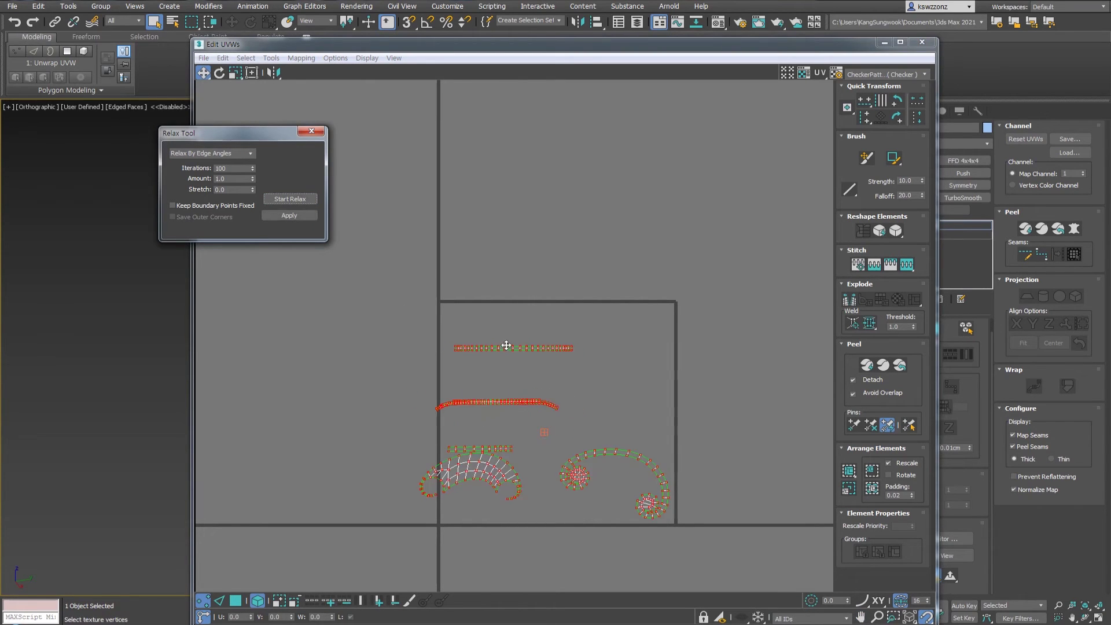
scroll(486, 350, "up", 4)
scroll(630, 441, "down", 3)
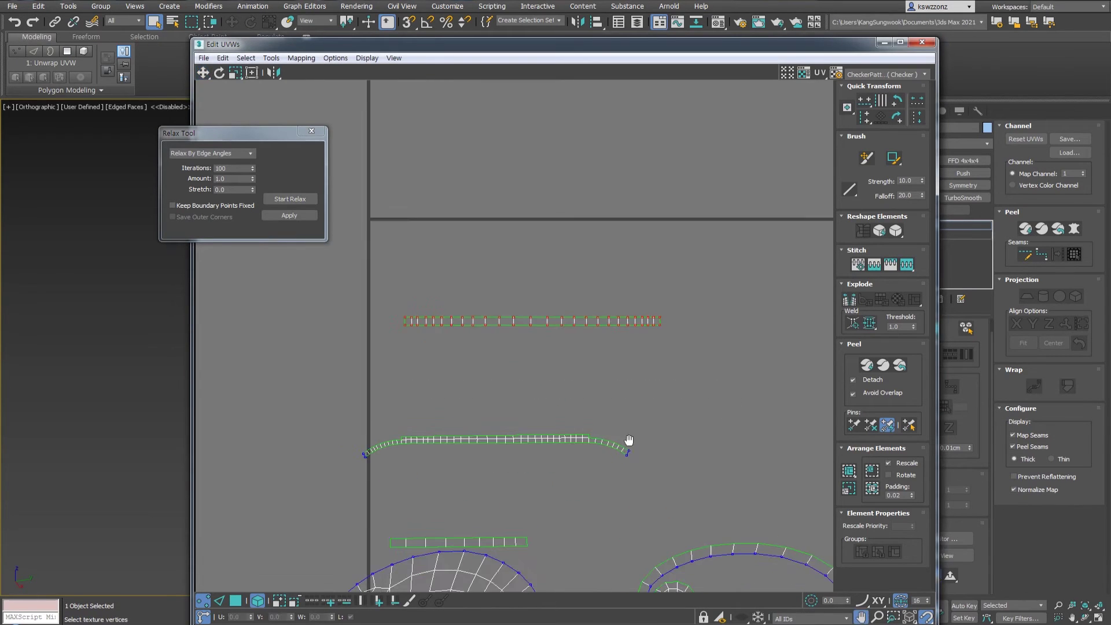
Select the curved strip and the straight strip in turn to compare their lengths.
left_click_drag(322, 379, 584, 433)
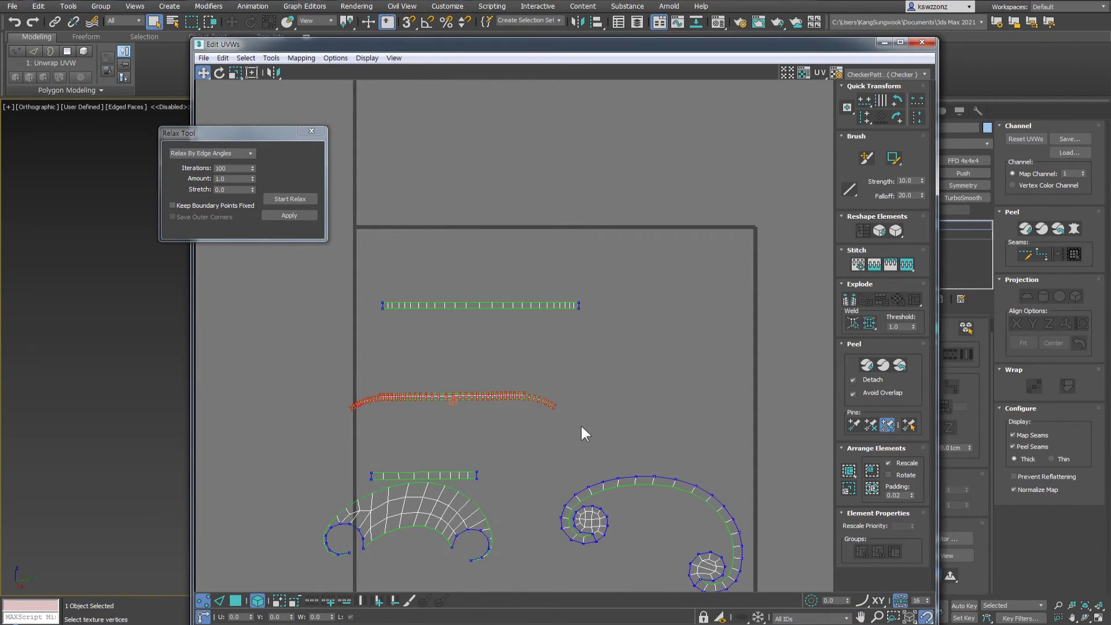
left_click_drag(349, 279, 569, 315)
scroll(602, 313, "up", 2)
key("r")
middle_click_drag(427, 341, 575, 444)
scroll(575, 445, "up", 1)
scroll(568, 446, "down", 2)
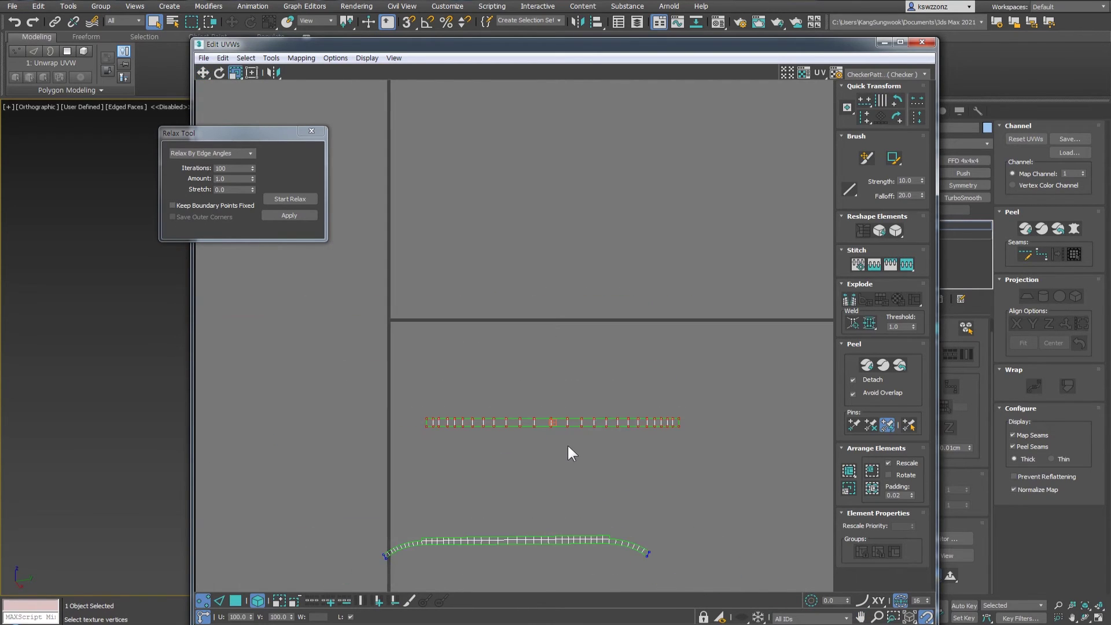
left_click(568, 446)
middle_click_drag(664, 512, 642, 451)
Select the thin curved strip and move it up close beneath the straight strip, roughly lining up their ends.
left_click_drag(290, 464, 781, 527)
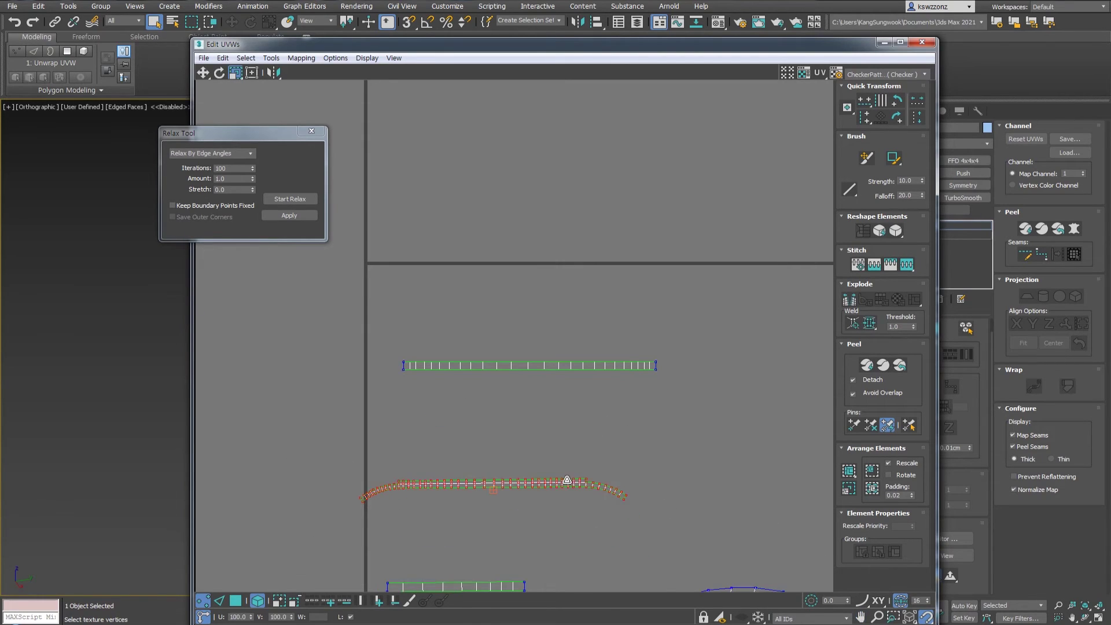
key("w")
left_click_drag(567, 481, 655, 425)
scroll(606, 412, "up", 1)
scroll(622, 414, "up", 3)
key("e")
scroll(484, 425, "down", 3)
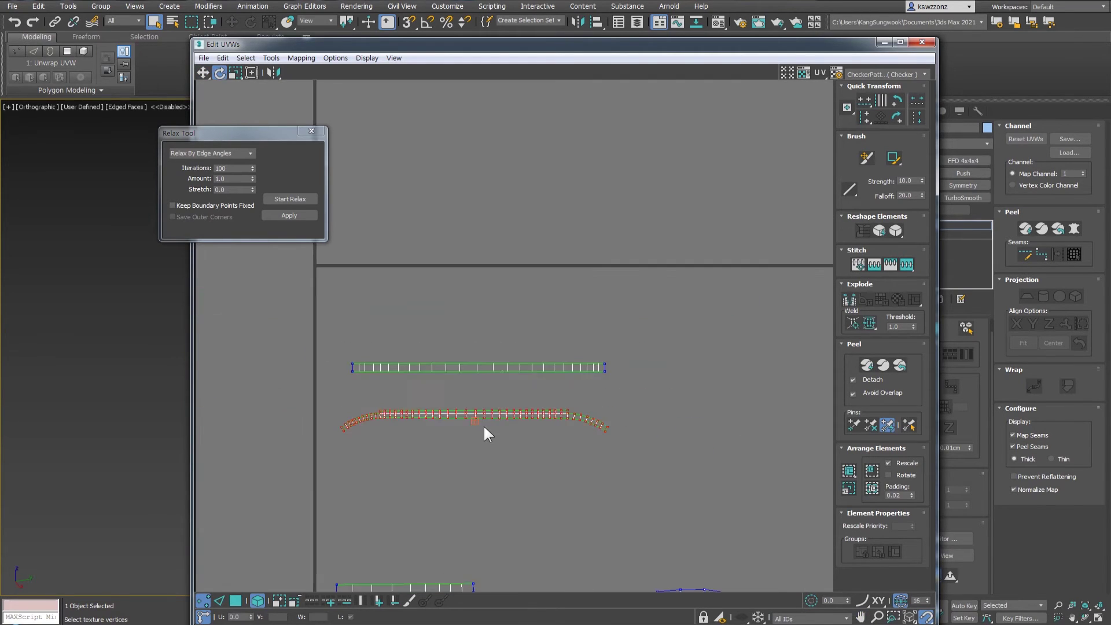
middle_click_drag(484, 428, 495, 415)
key("w")
left_click_drag(495, 412, 484, 385)
Move the straight strip up, clear of the thin curved strip.
left_click(662, 376)
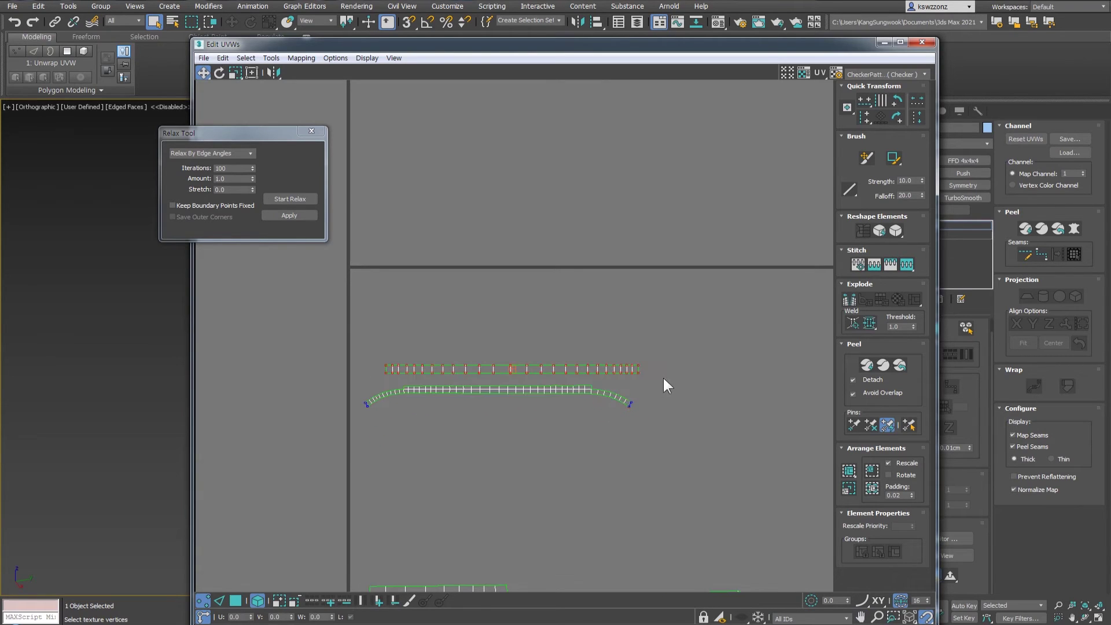
left_click_drag(643, 373, 620, 290)
scroll(446, 362, "up", 3)
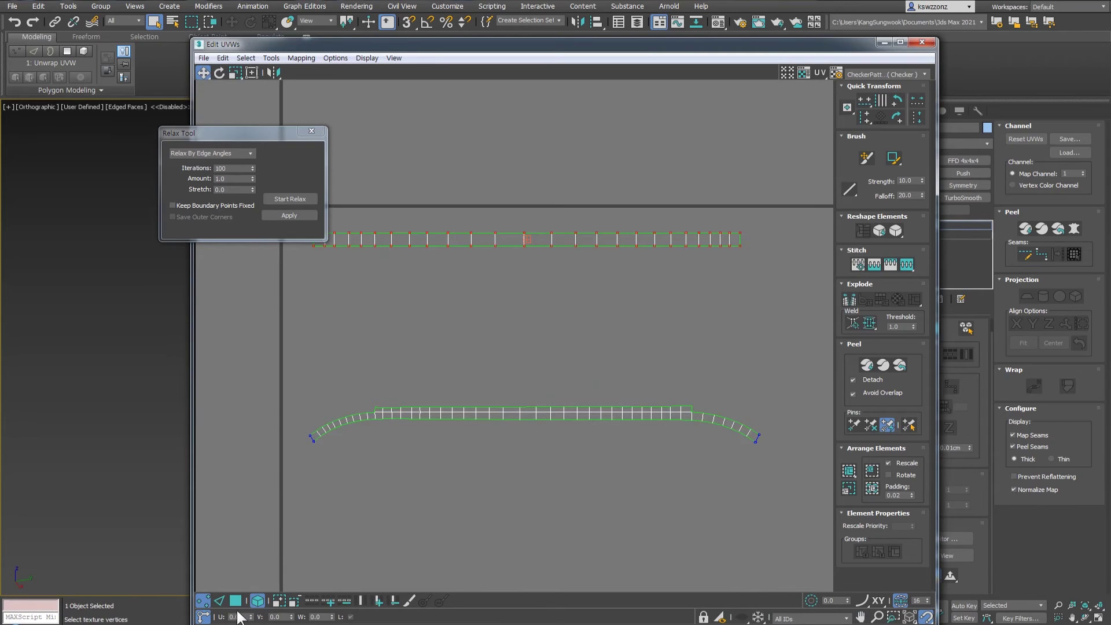
Set the selection to individual polygons, with whole-element selection turned off, for editing the curved strip's left end.
left_click(257, 602)
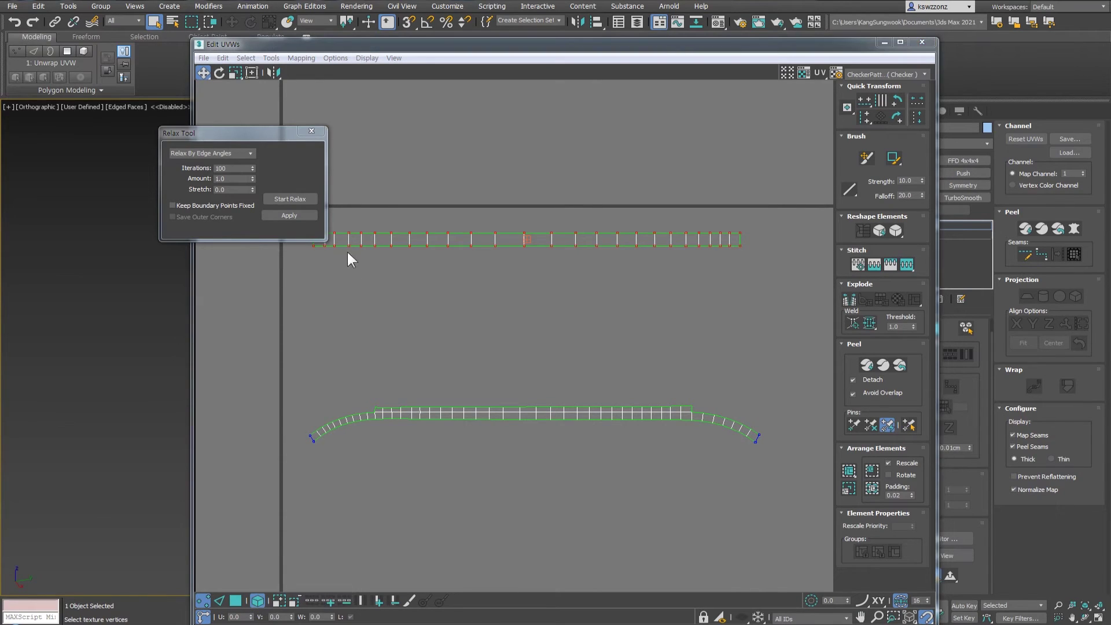
scroll(365, 372, "up", 3)
left_click(236, 601)
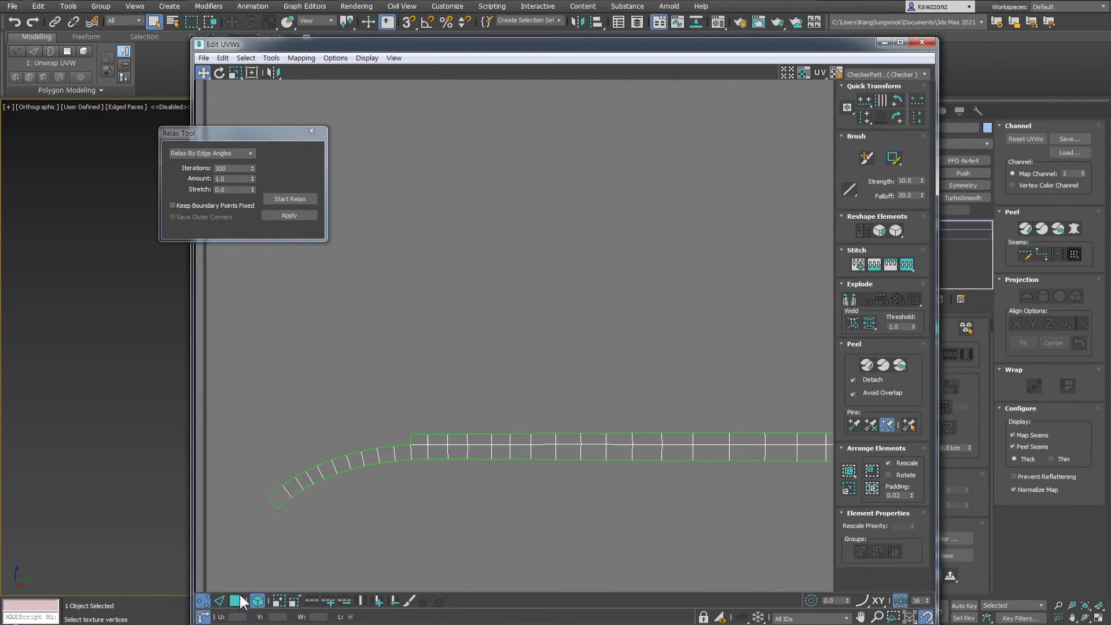
left_click_drag(270, 391, 401, 531)
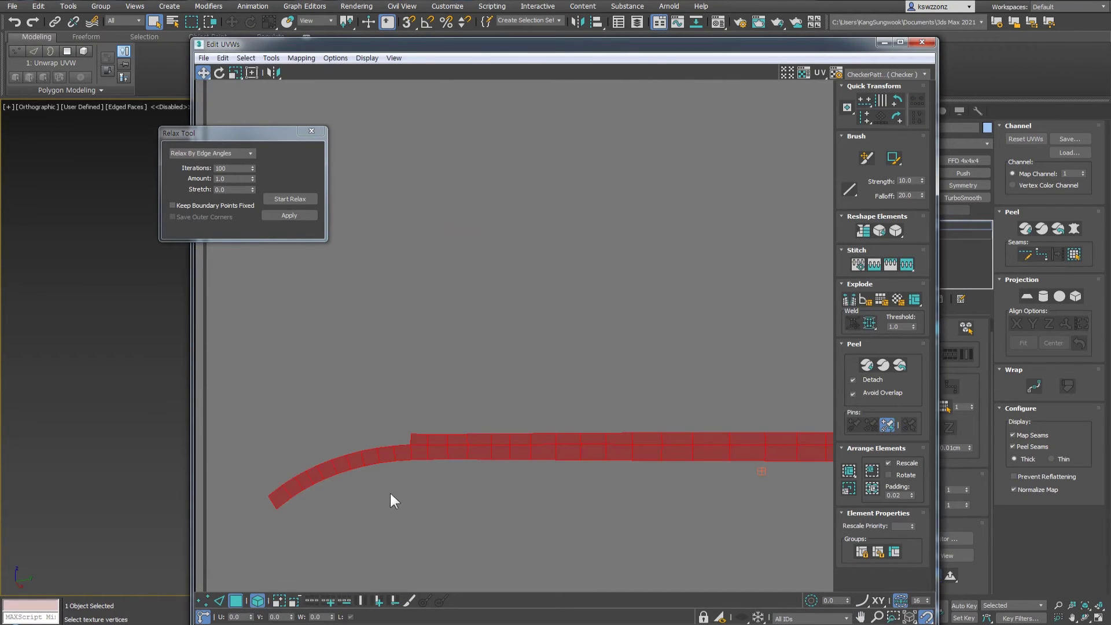
left_click(258, 601)
left_click_drag(235, 392, 405, 532)
left_click(402, 485)
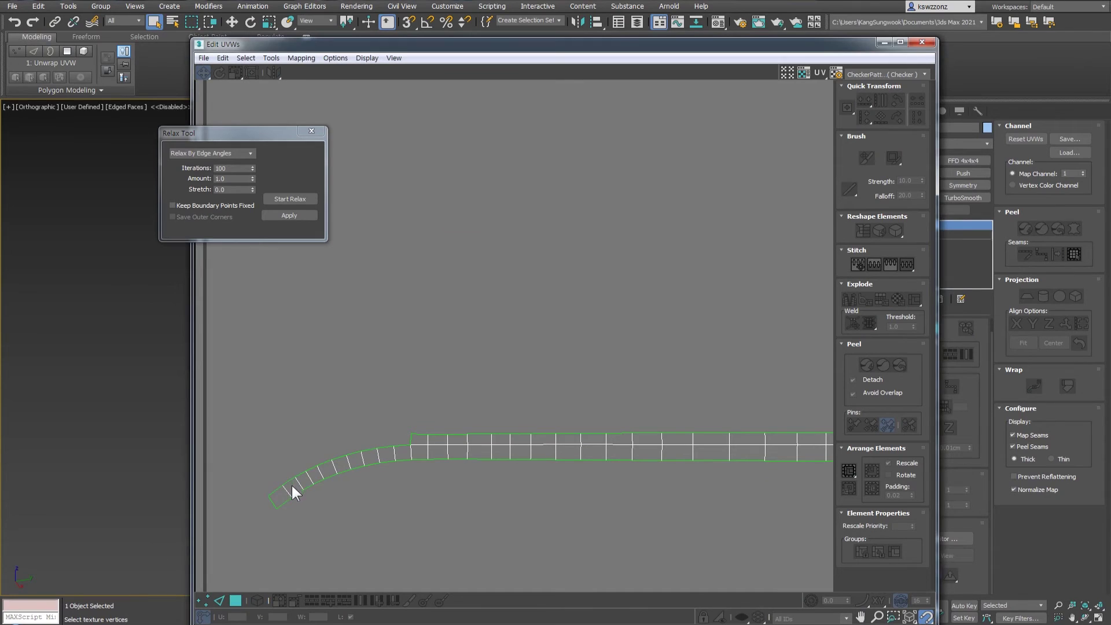
left_click(233, 600)
left_click_drag(474, 364, 399, 491)
left_click(379, 498)
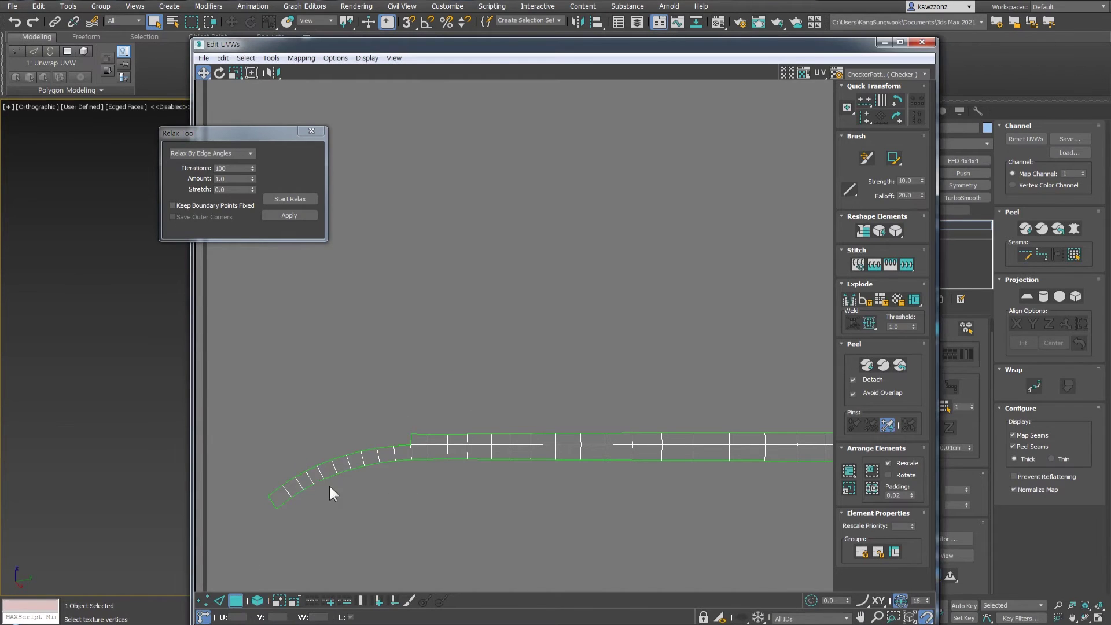
Break off the curved left end faces of the lower strip and rotate them about the joint to reduce their slope.
left_click_drag(238, 399, 401, 543)
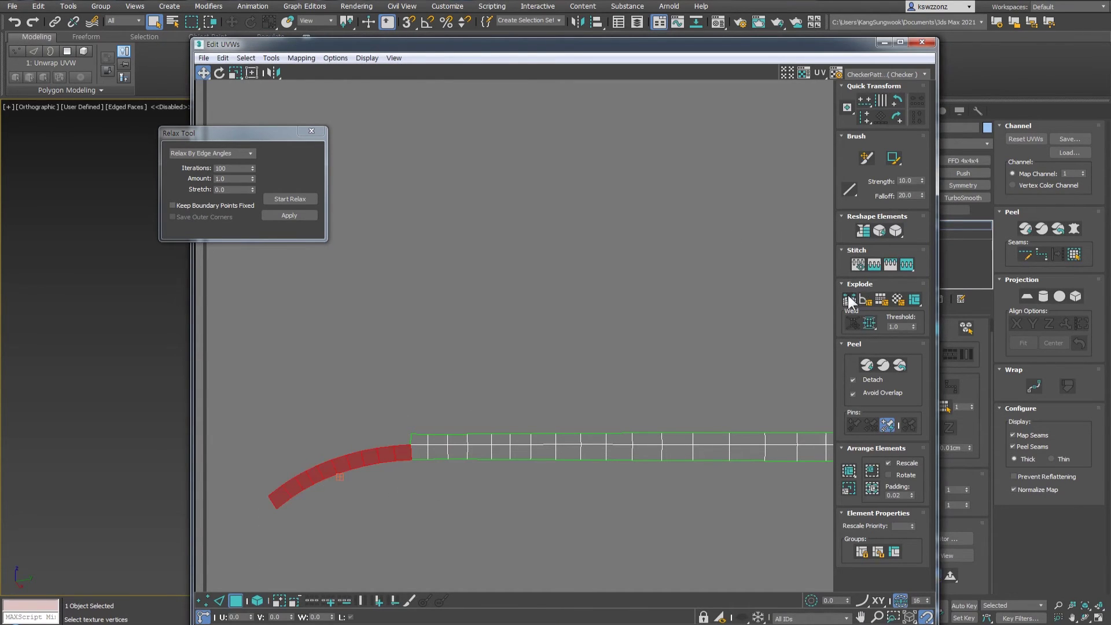
key("e")
left_click_drag(412, 481, 404, 455)
key("w")
key("e")
key("w")
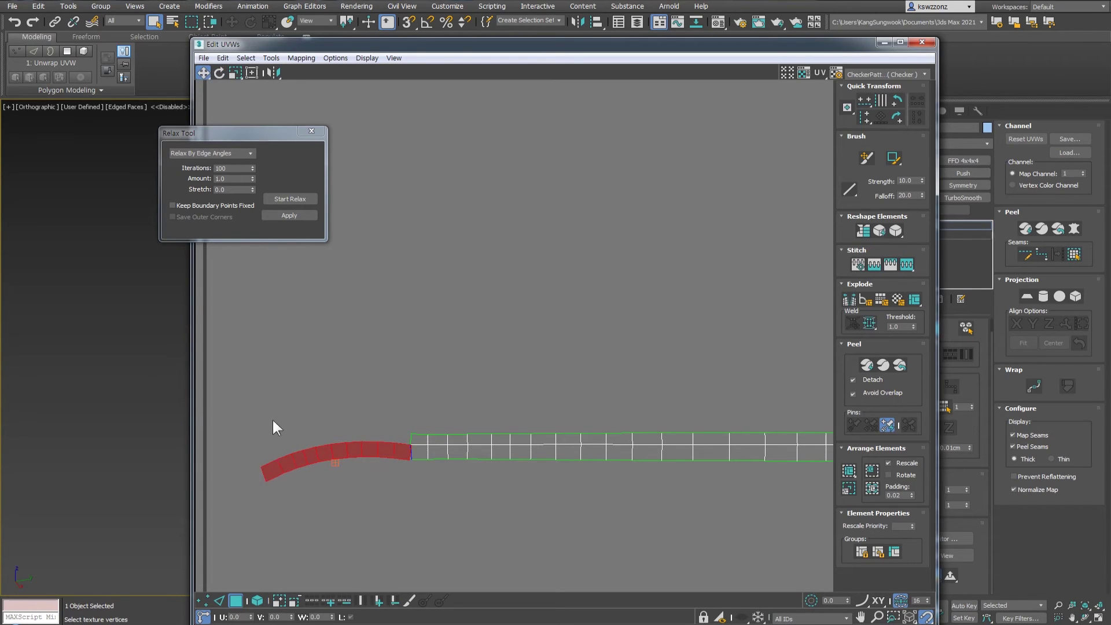
Break off the outer half of the left end section and rotate it level with the strip.
left_click_drag(283, 416, 268, 470)
left_click_drag(330, 513, 320, 498)
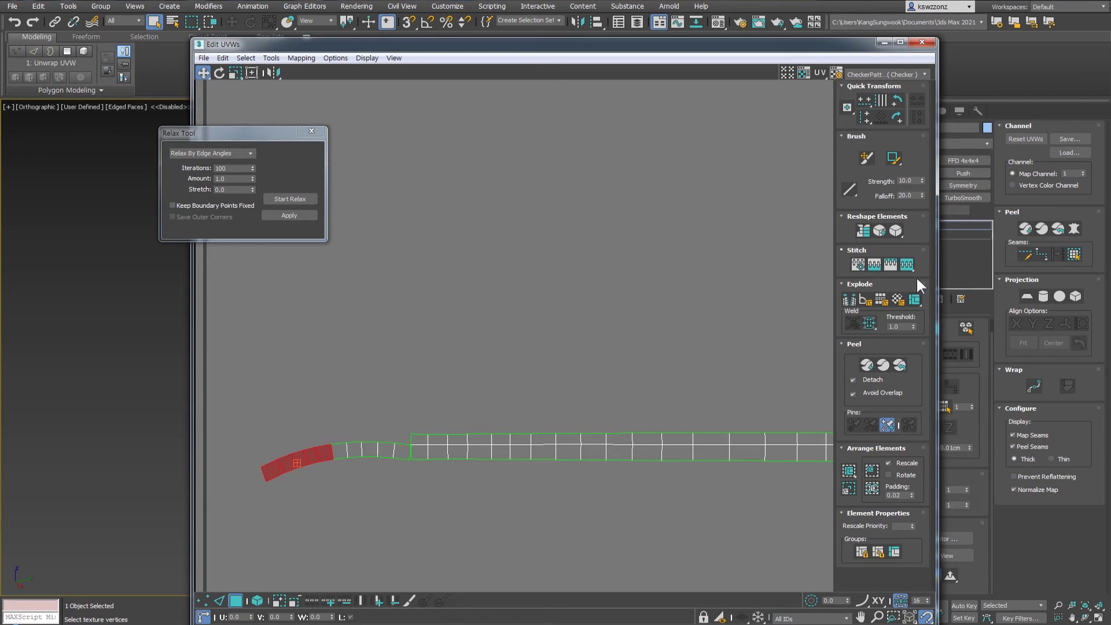
key("e")
mouse_move(340, 451)
left_mouse_down()
mouse_move(331, 462)
mouse_move(327, 453)
left_mouse_up()
key("w")
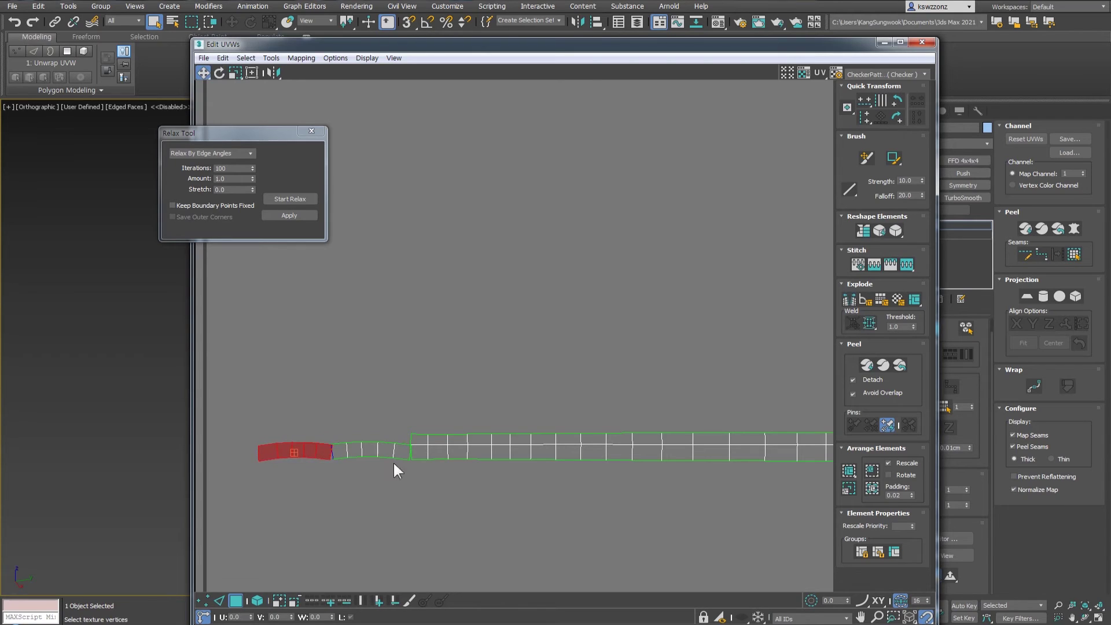
Break off the curved right end faces of the lower strip and rotate them about the joint to reduce their slope.
scroll(376, 463, "down", 3)
middle_click_drag(360, 463, 324, 457)
scroll(674, 429, "up", 4)
left_click_drag(690, 424, 529, 501)
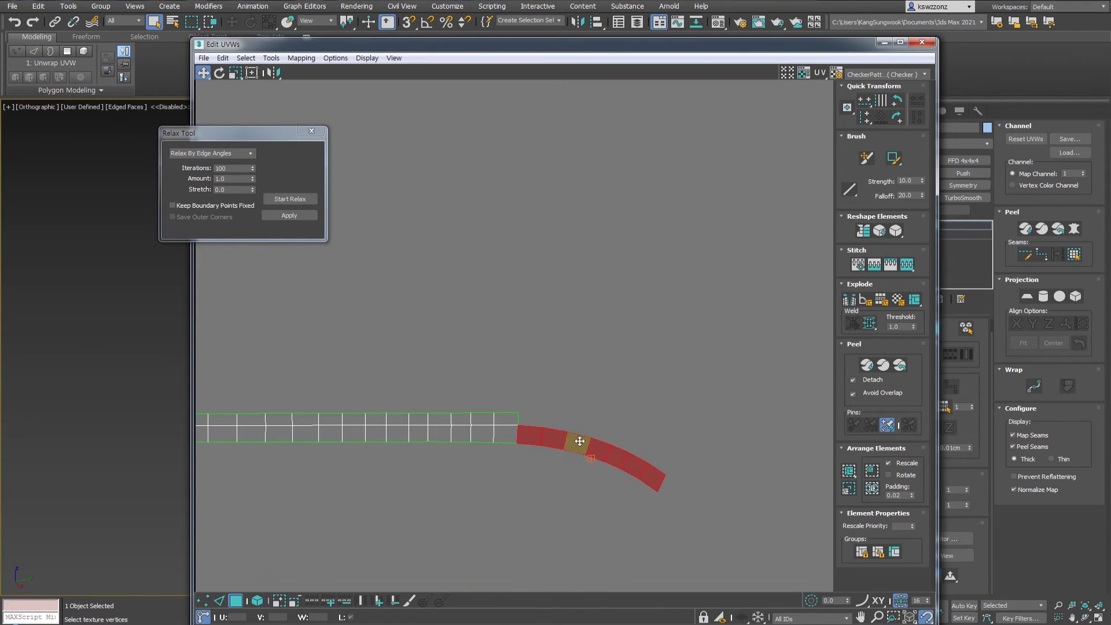
right_click(548, 441)
left_click(545, 457)
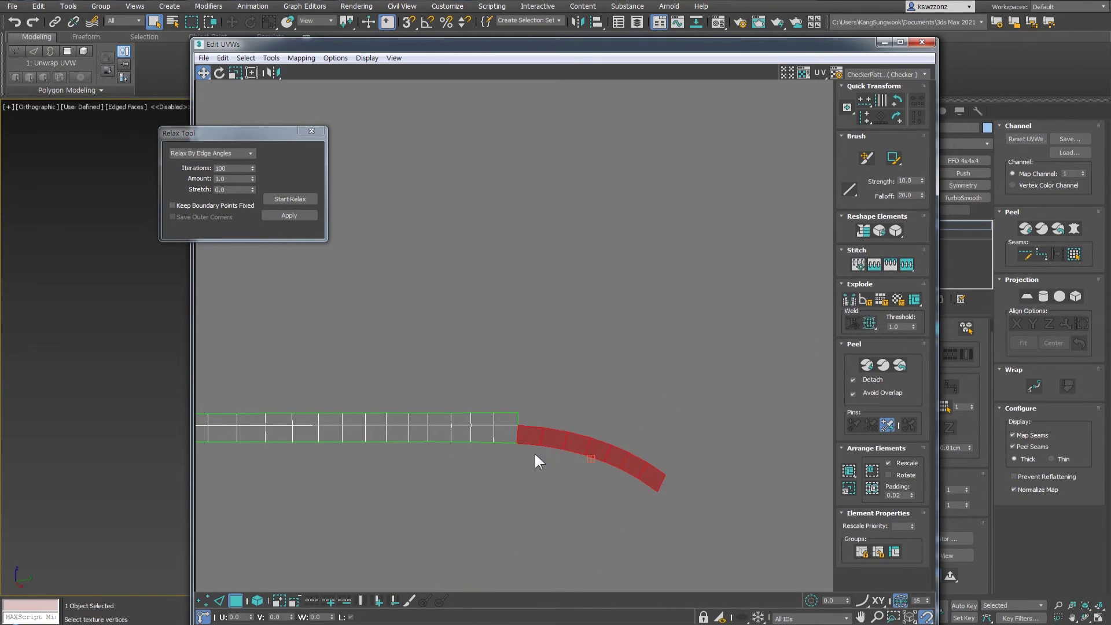
mouse_move(536, 440)
left_mouse_down()
mouse_move(522, 451)
mouse_move(519, 437)
left_mouse_up()
key("w")
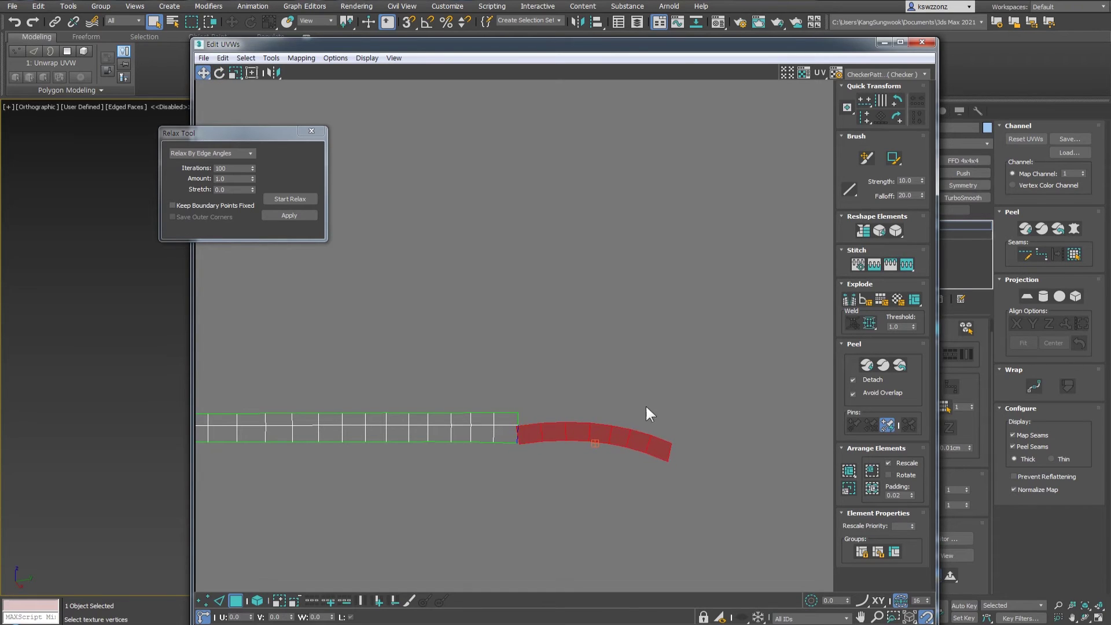
Break off the outer part of the right end section and rotate it level with the strip.
left_click_drag(700, 427, 621, 472)
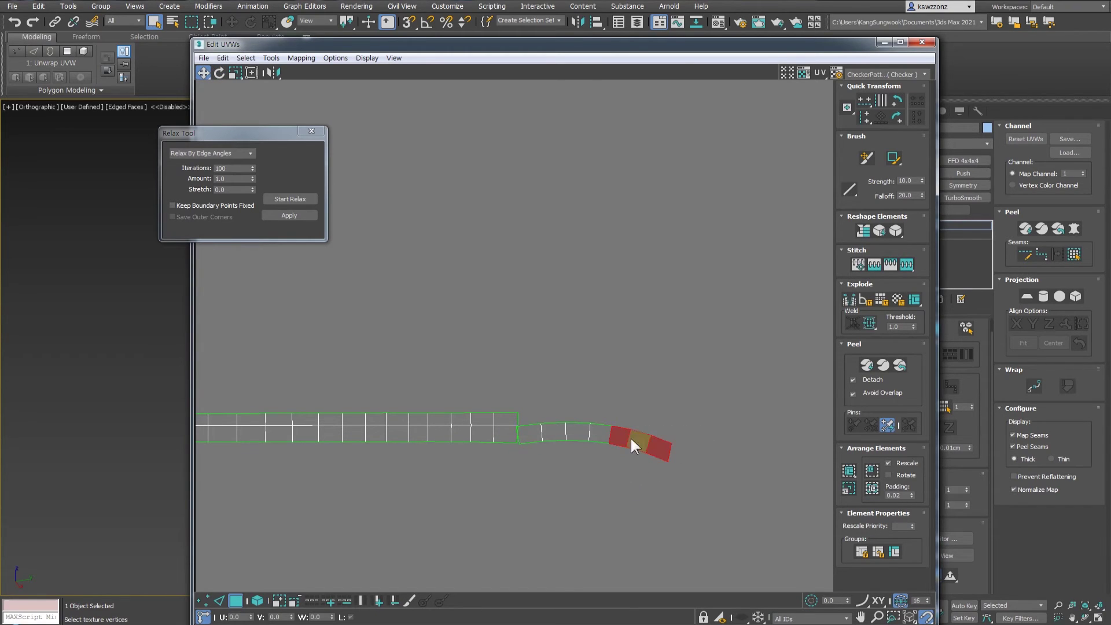
right_click(631, 440)
left_click(616, 460)
left_click_drag(642, 456, 631, 437)
key("w")
scroll(596, 459, "down", 3)
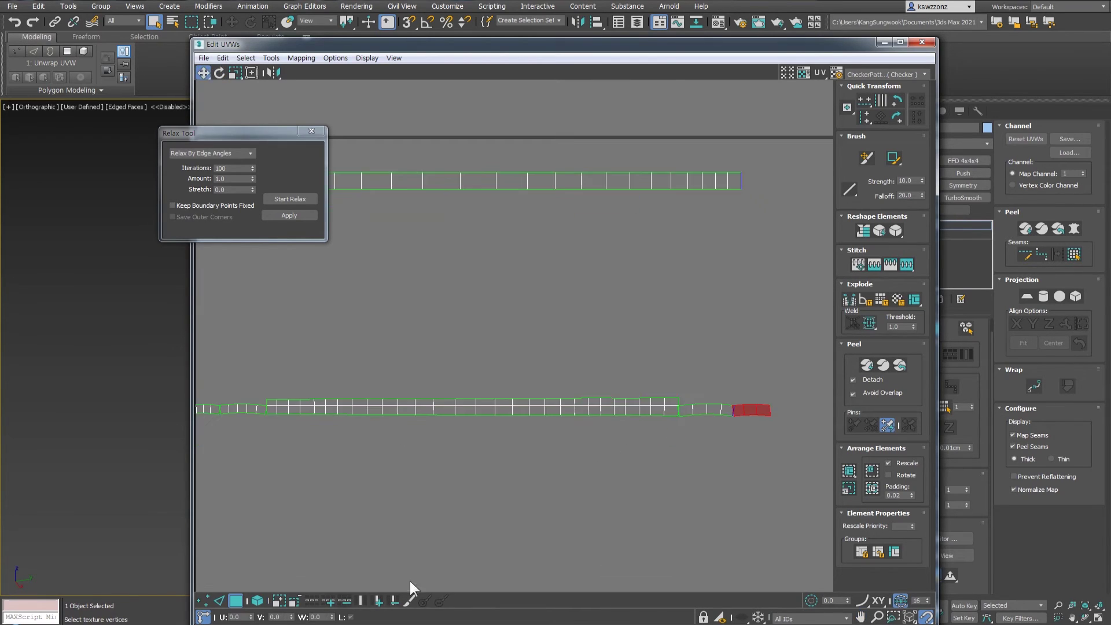
Select the main section's middle edge loop with the end sections' upper edge loops, and align them all horizontally.
left_click(273, 545)
middle_click_drag(273, 535, 467, 467)
scroll(468, 468, "down", 2)
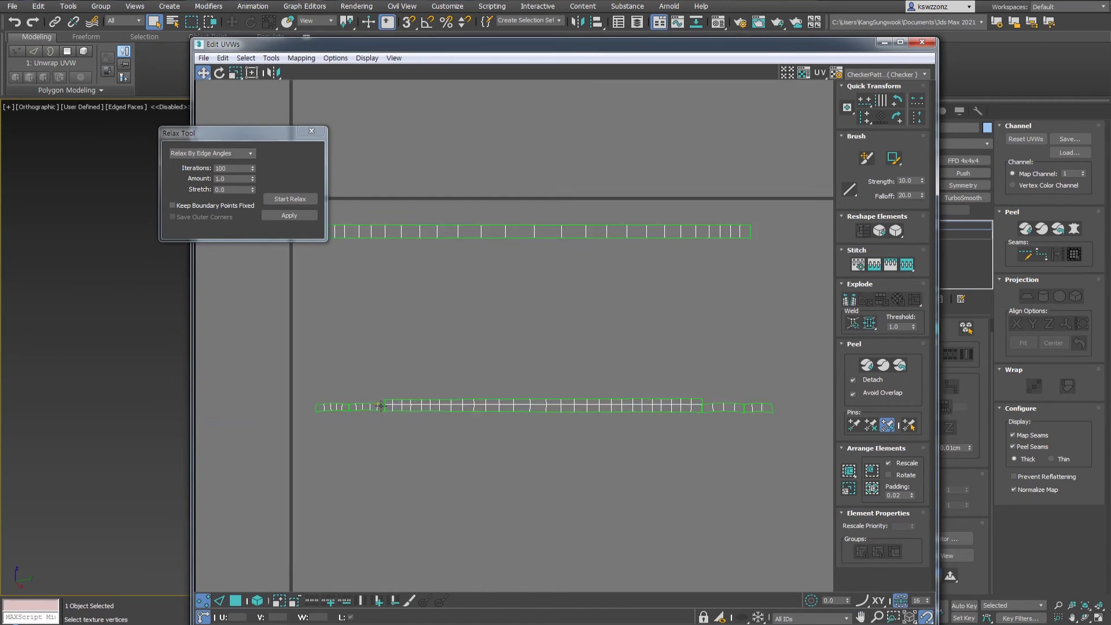
scroll(312, 405, "up", 3)
key("2")
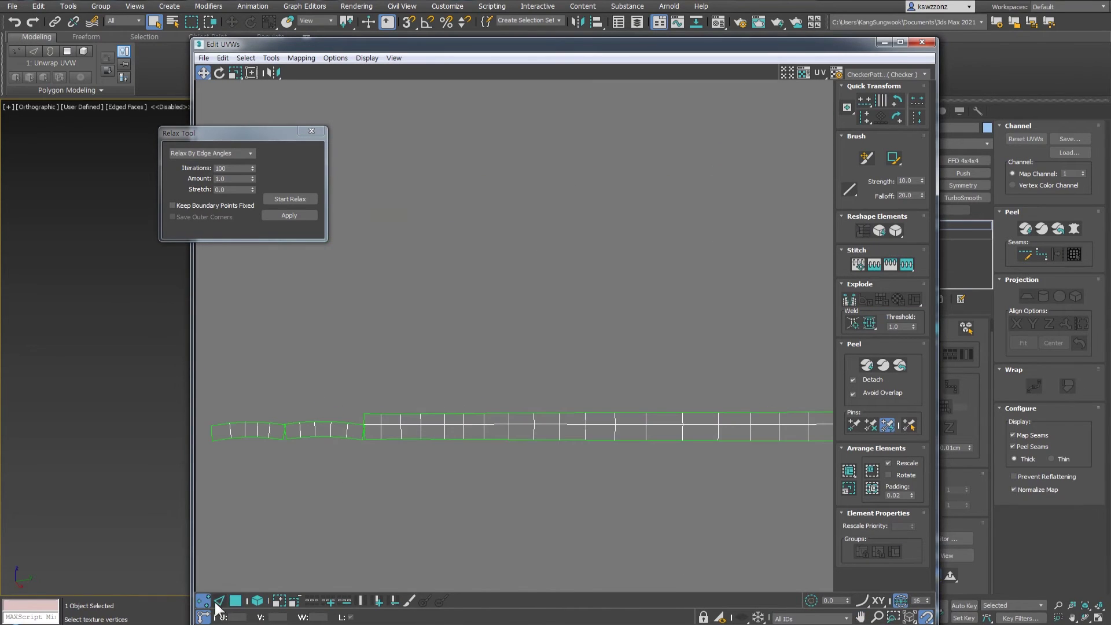
left_click(432, 425)
double_click(441, 424)
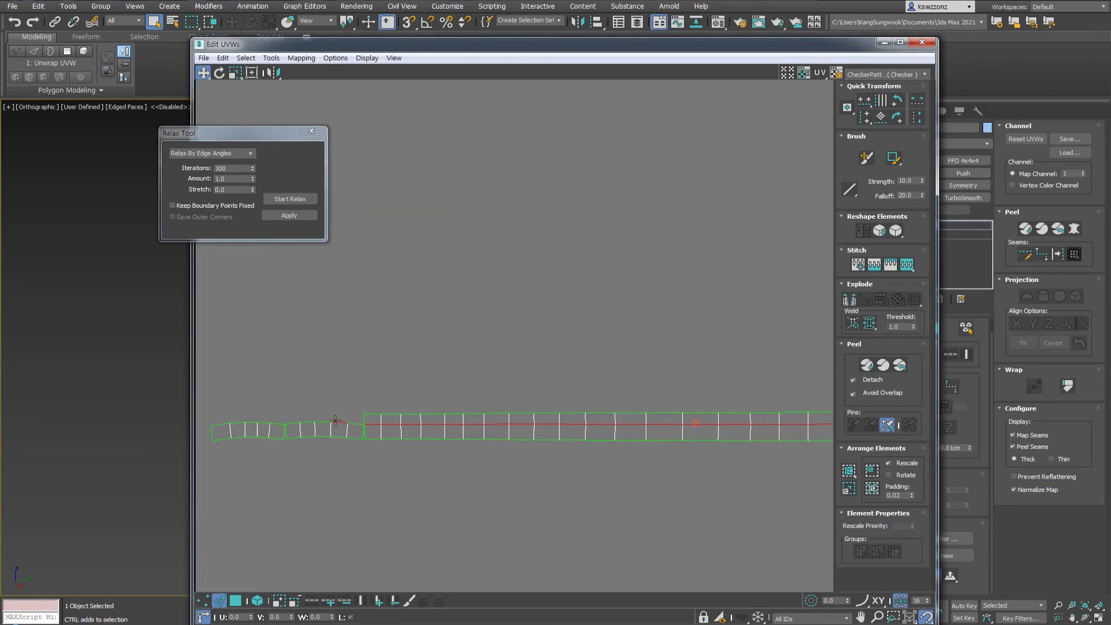
double_click(339, 424, "ctrl")
double_click(270, 424, "ctrl")
middle_click_drag(270, 424, 735, 456)
scroll(558, 446, "down", 1)
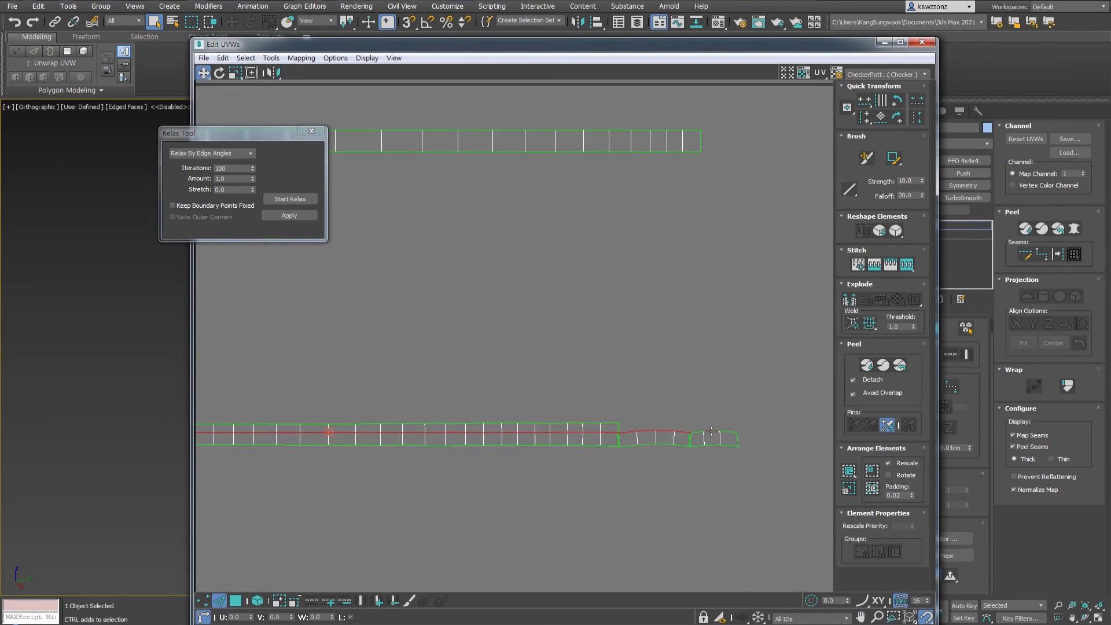
middle_click_drag(627, 418, 641, 415)
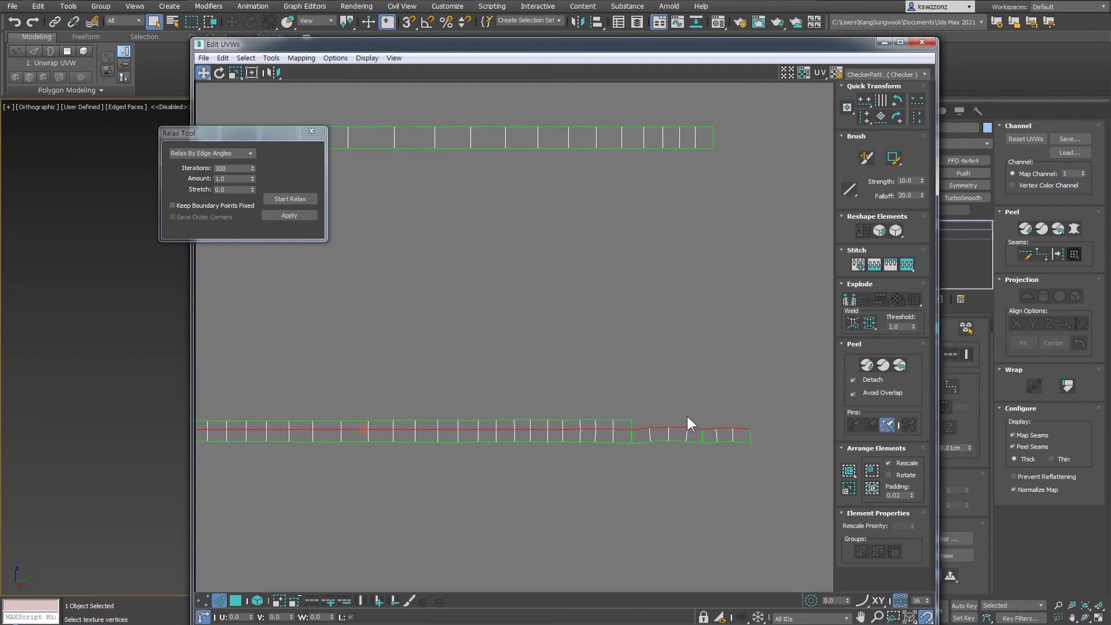
Straighten the main section's upper edge loop, and align the lower edge loops of the main and end sections horizontally.
double_click(622, 421)
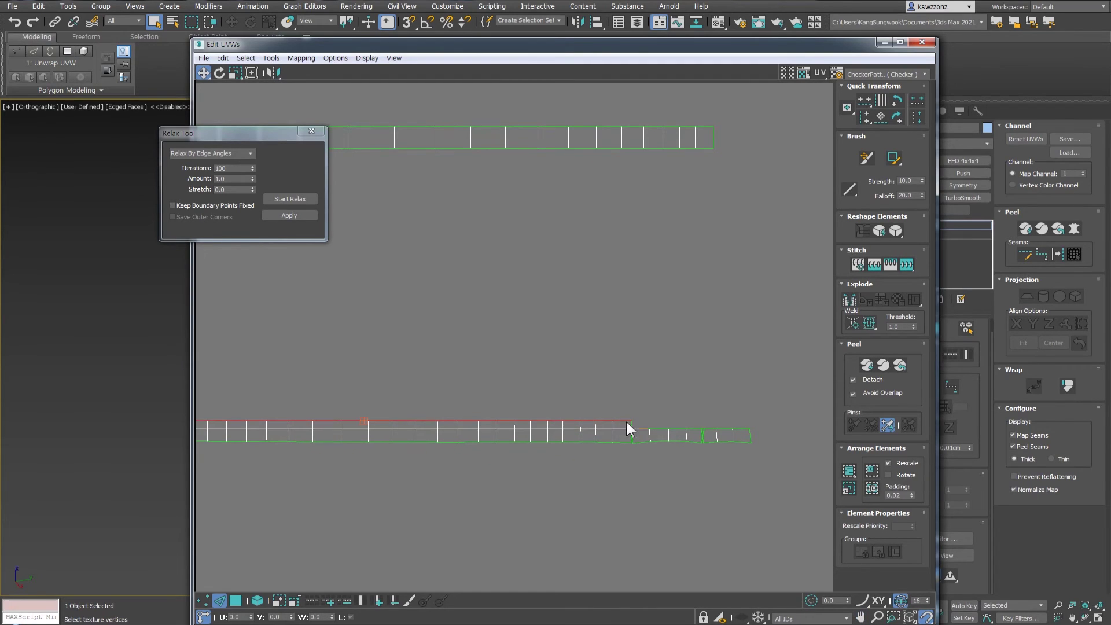
left_click(642, 443)
key("ctrl+z")
left_click(660, 441)
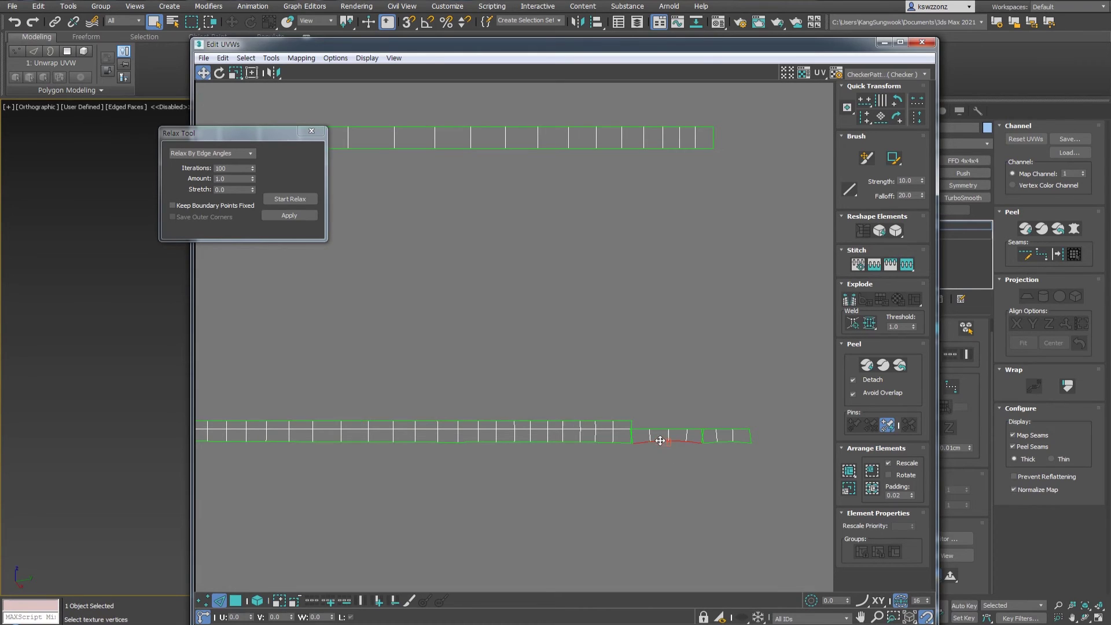
left_click(721, 442, "ctrl")
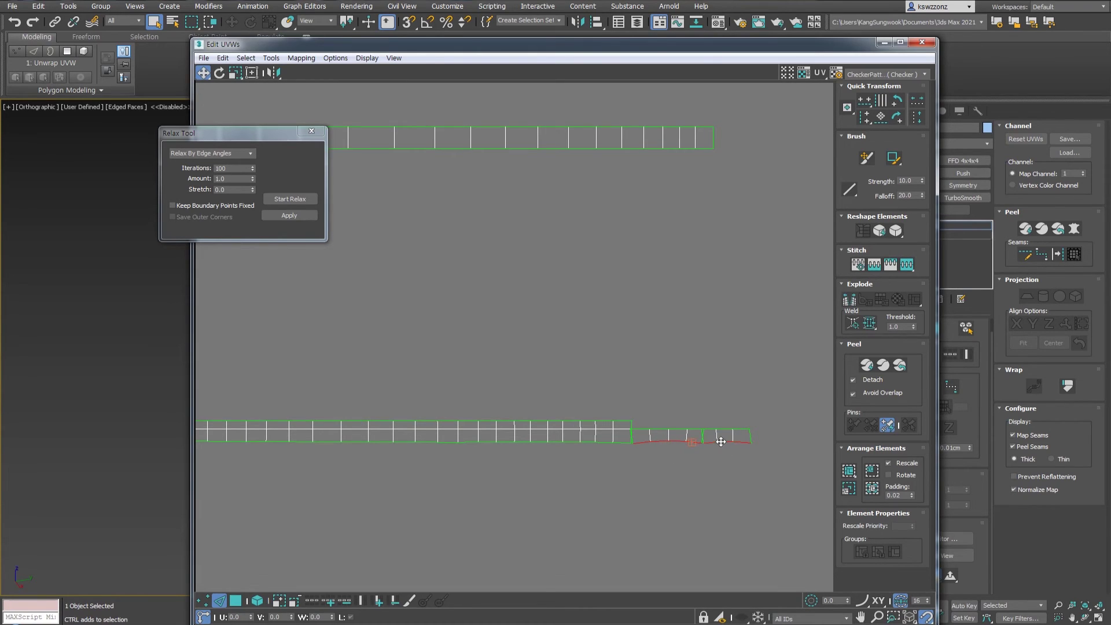
left_click(567, 441, "ctrl")
scroll(409, 471, "down", 2)
scroll(495, 415, "up", 5)
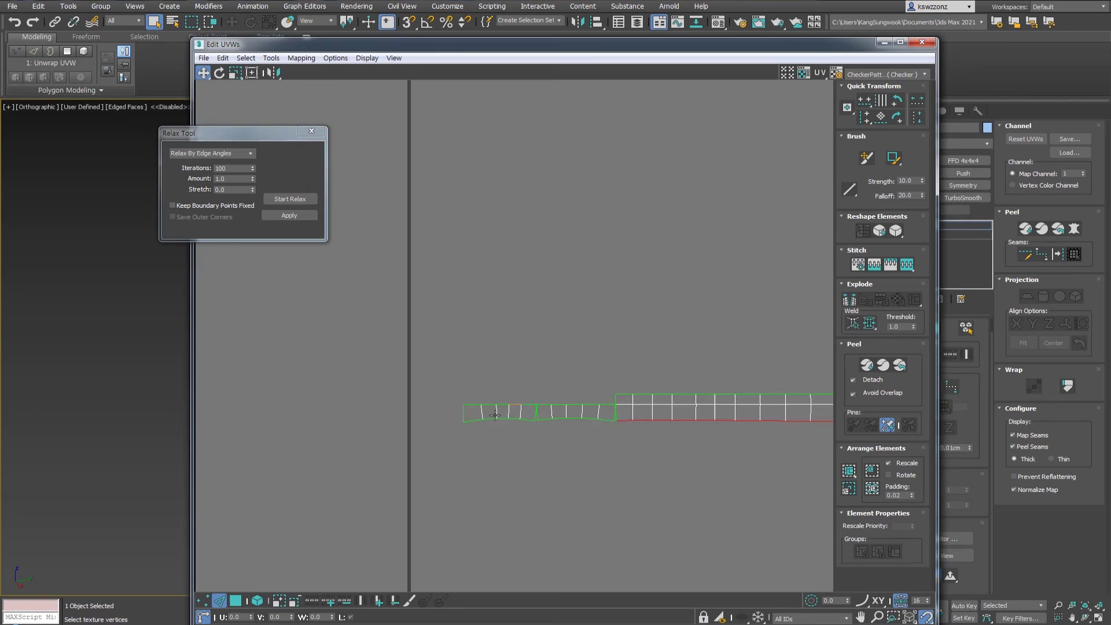
left_click(543, 420, "ctrl")
left_click(532, 420, "ctrl")
middle_click_drag(559, 427, 514, 406)
Straighten the lower strip's cross edges from its left end to its right end by aligning each edge's vertices vertically.
left_click(203, 601)
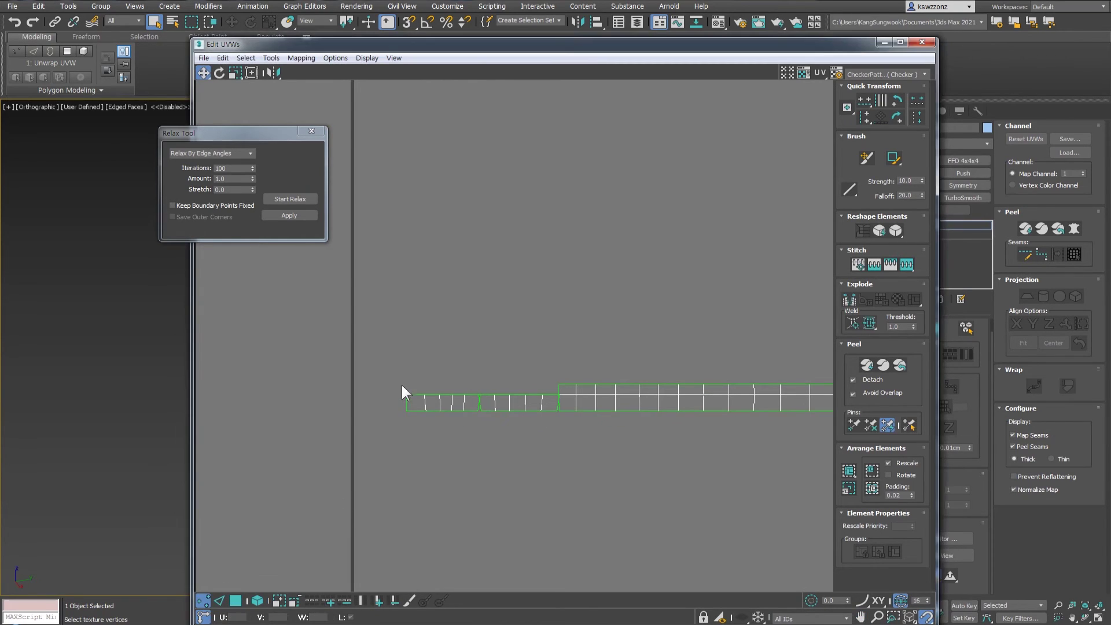
left_click_drag(401, 383, 416, 418)
middle_click_drag(585, 426, 521, 426)
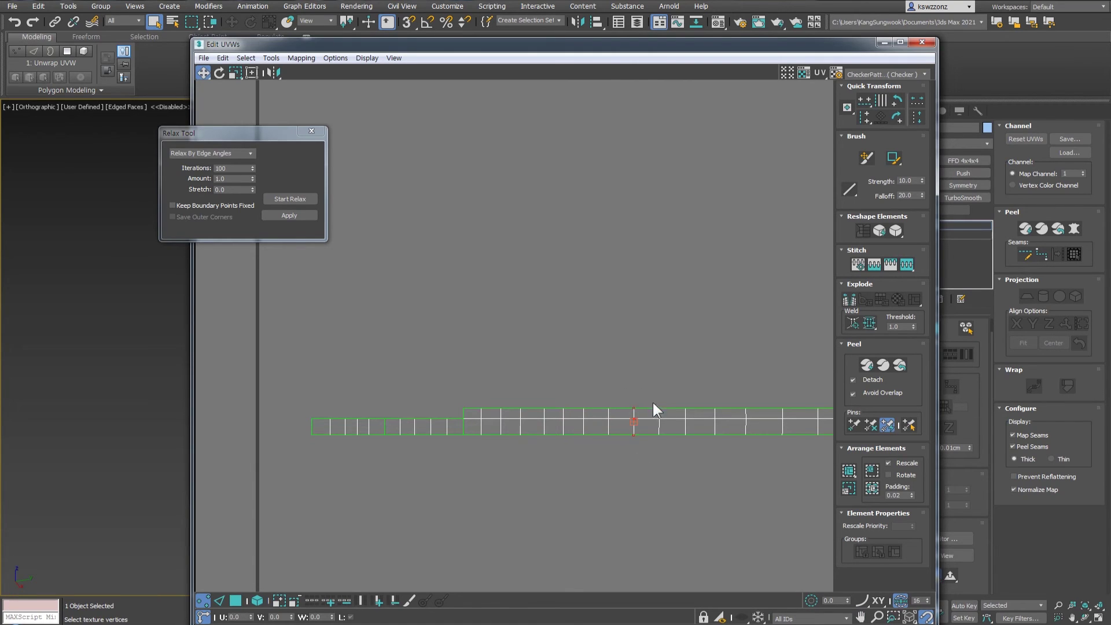
middle_click_drag(694, 451, 574, 492)
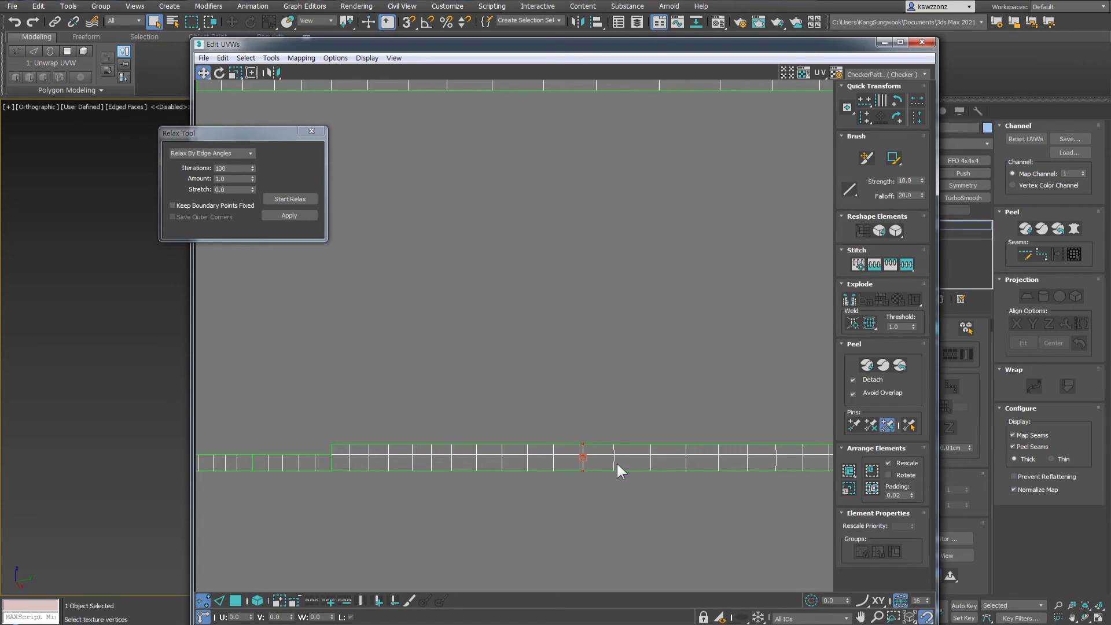
left_click_drag(674, 430, 694, 490)
middle_click_drag(719, 471, 627, 492)
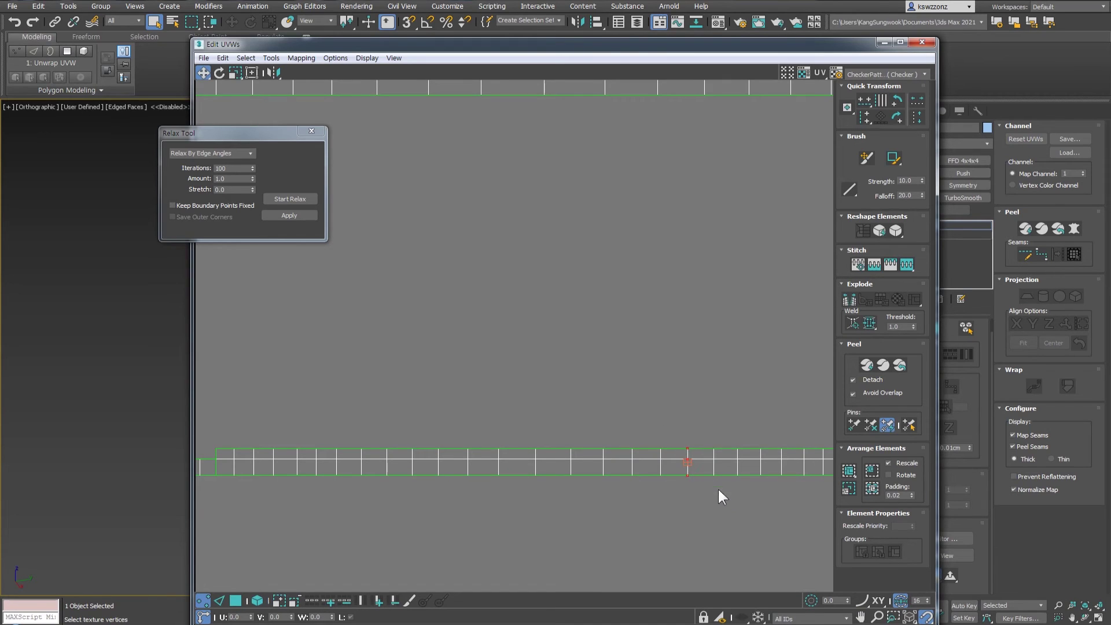
middle_click_drag(772, 505, 603, 521)
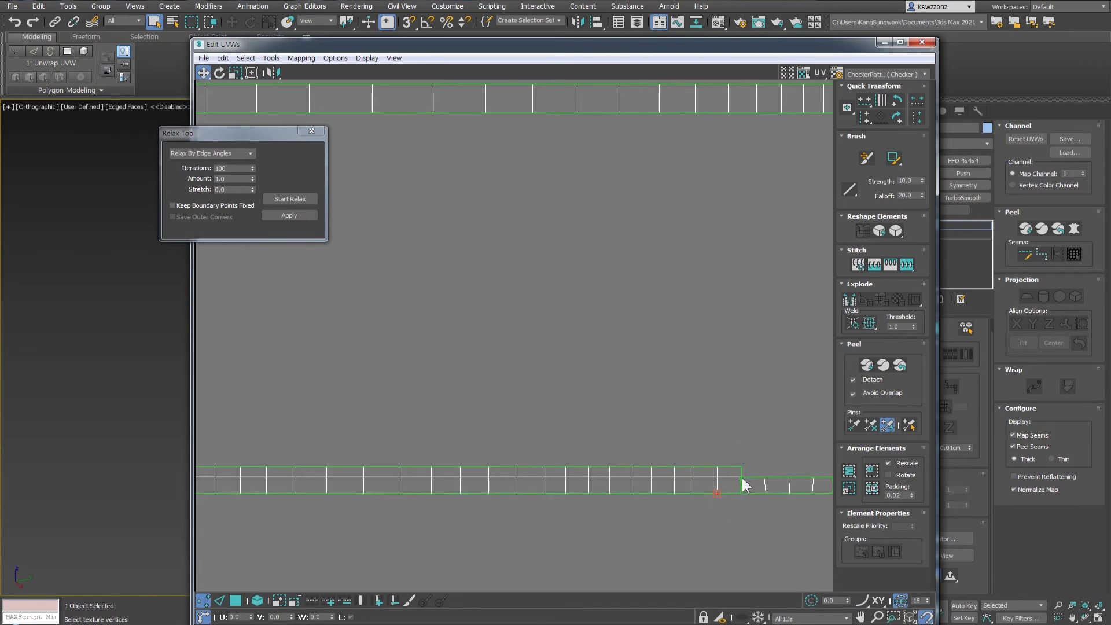
middle_click_drag(743, 485, 609, 498)
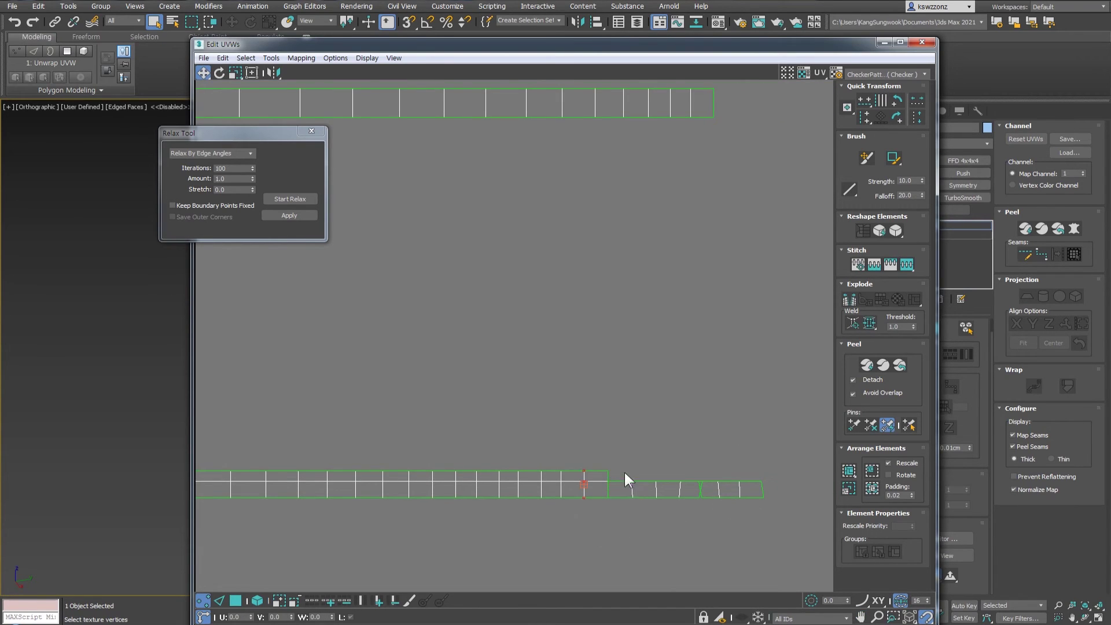
left_click(656, 490)
left_click_drag(751, 521, 747, 520)
scroll(683, 510, "down", 4)
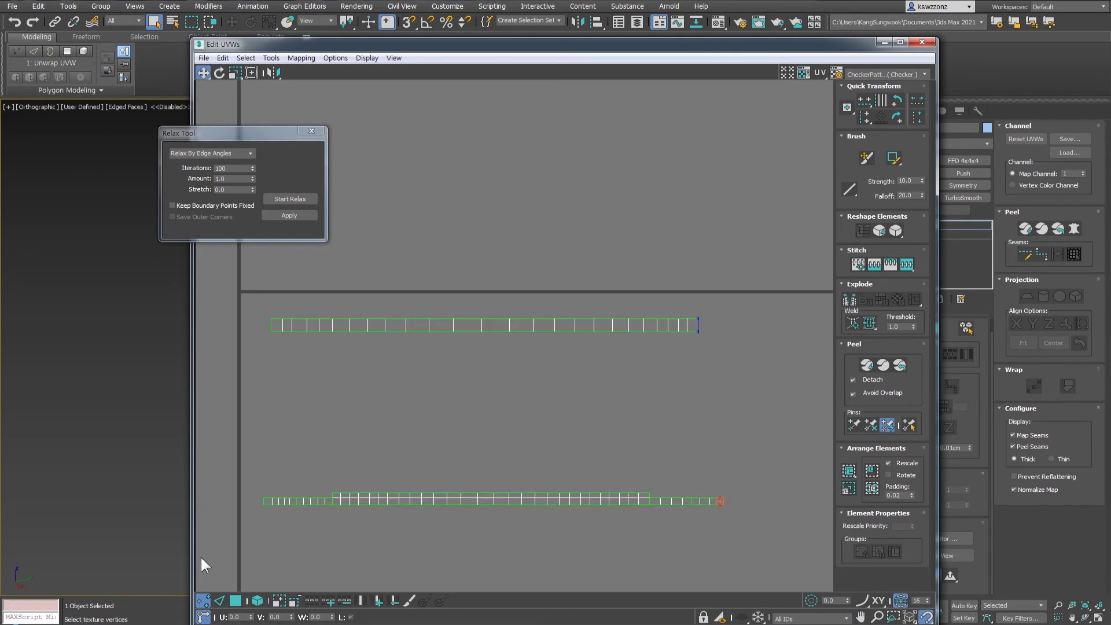
Select all vertices of the lower strip and weld them to rejoin its main and end sections.
double_click(494, 497)
right_click(659, 496)
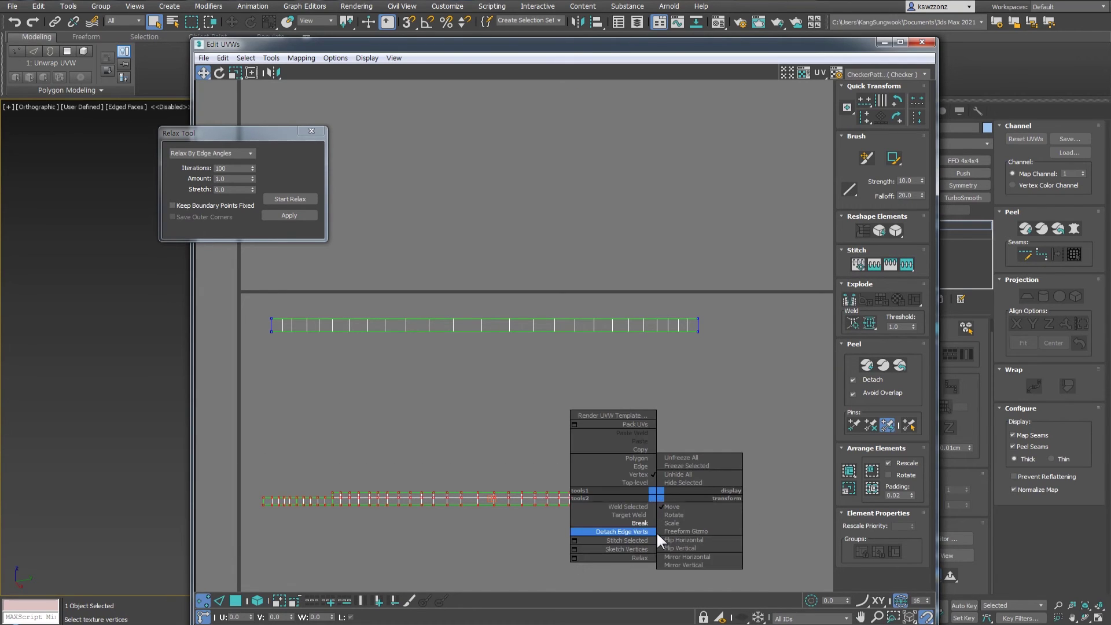
left_click(624, 506)
middle_click_drag(463, 503, 514, 487)
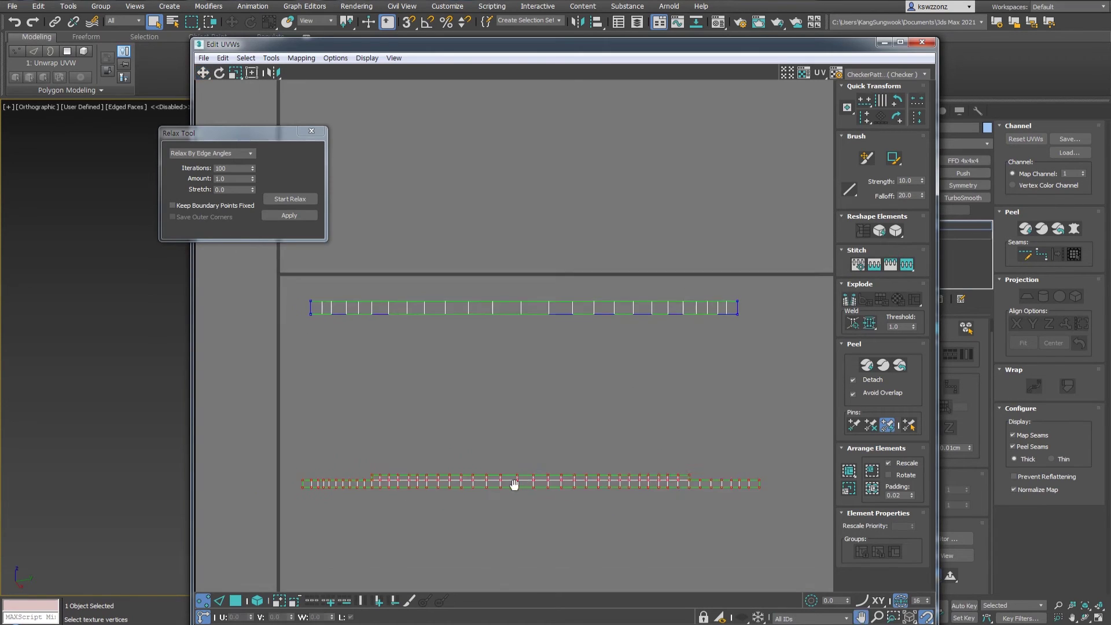
Try relaxing the straightened upper and lower strips.
right_click(561, 478)
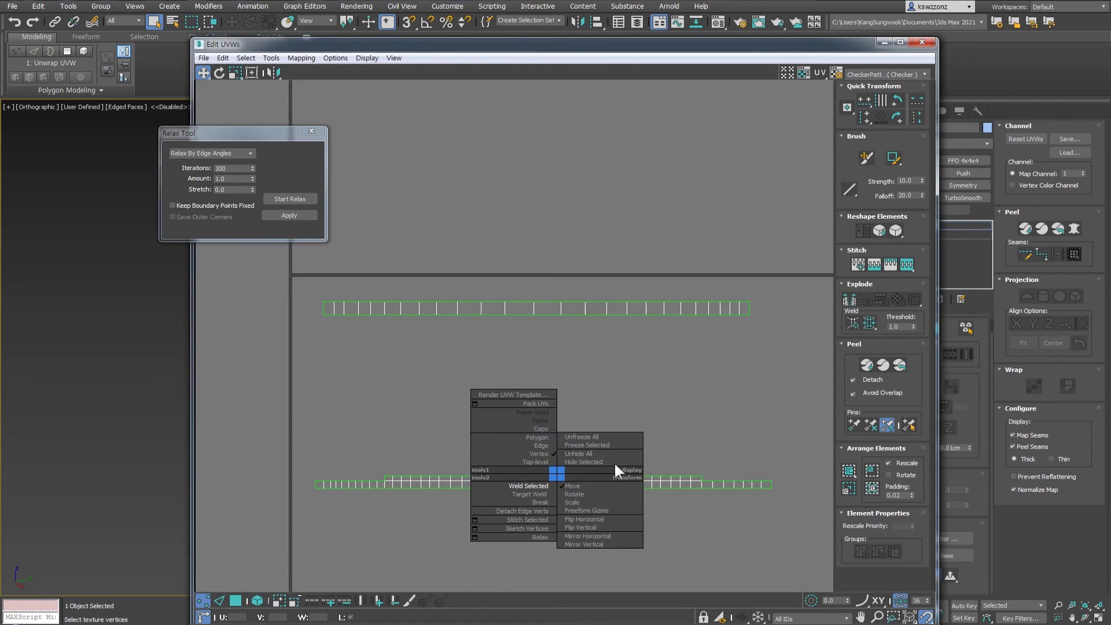
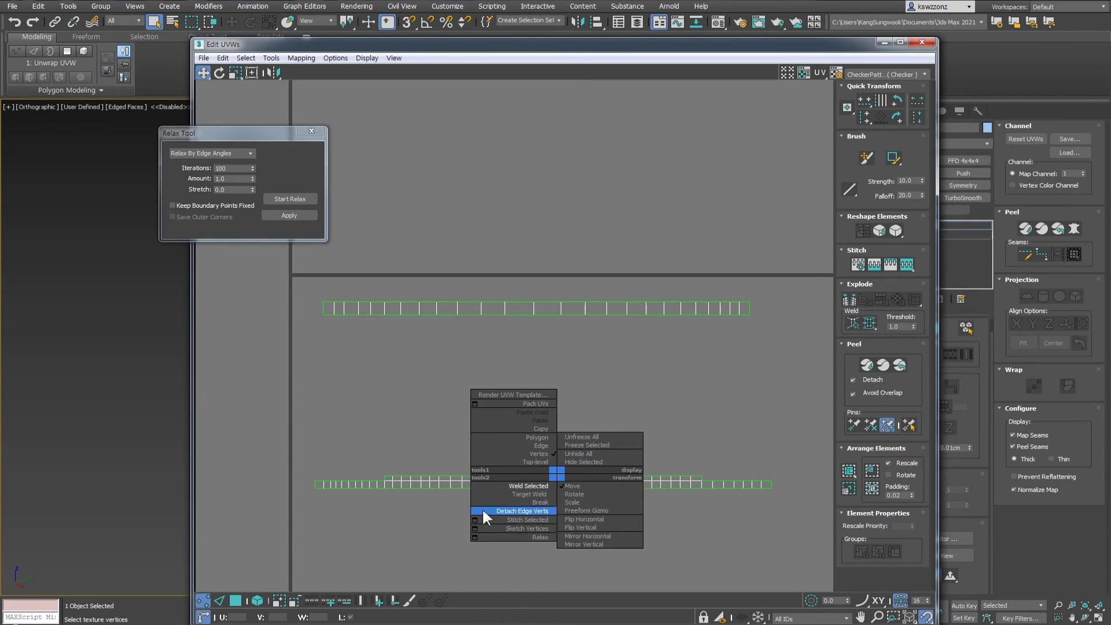
left_click(548, 536)
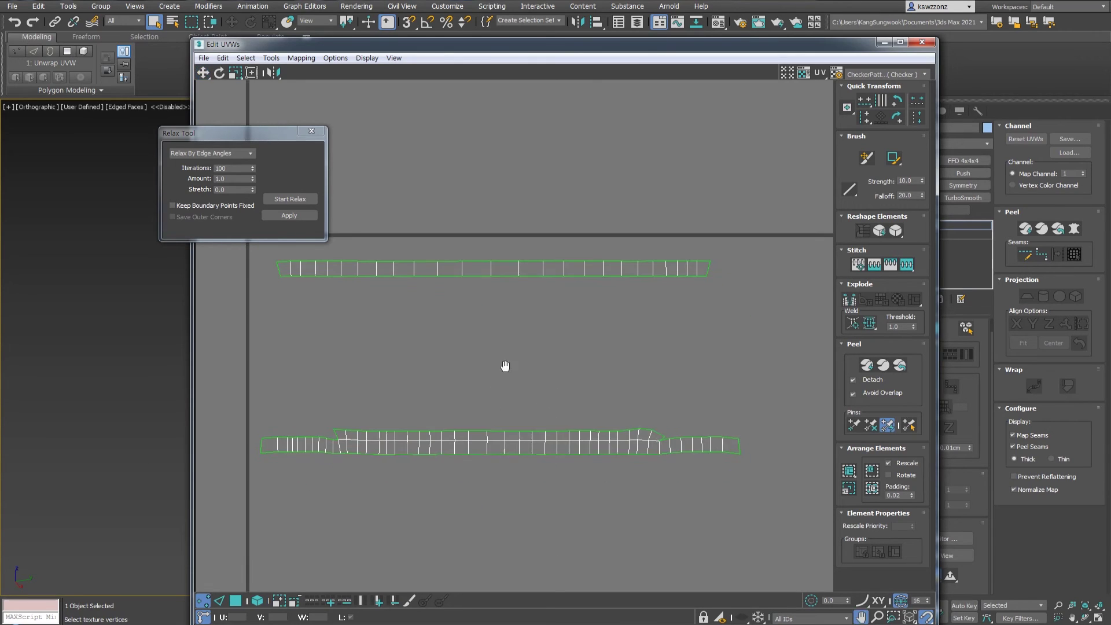
scroll(673, 442, "up", 3)
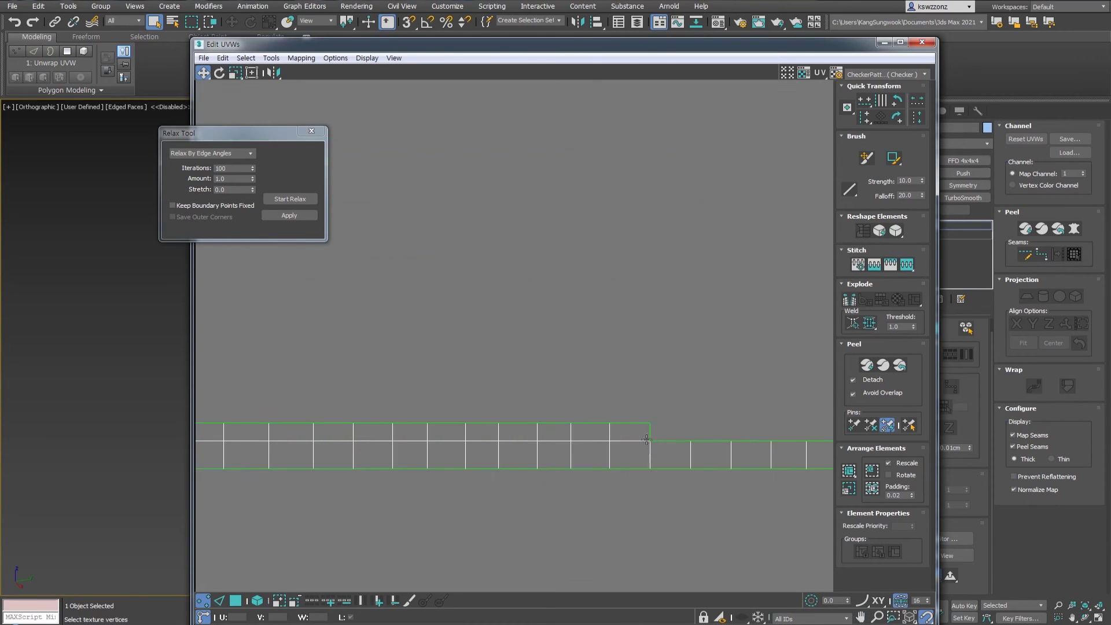
scroll(670, 439, "down", 2)
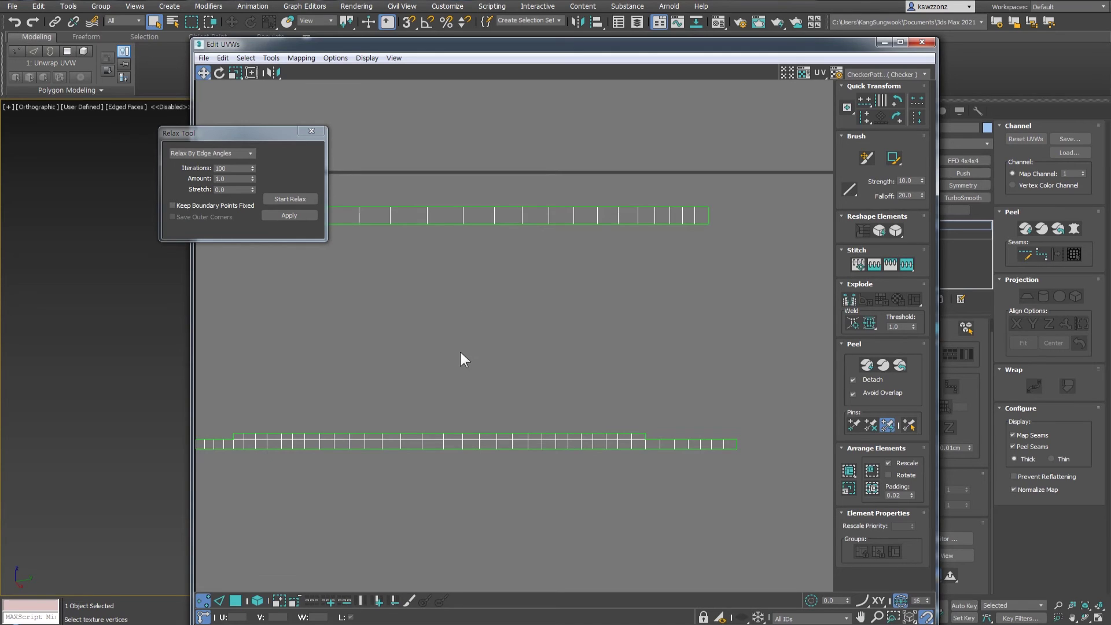
Select the arched piece together with the short strip above it and move both fully inside the UV tile.
scroll(457, 356, "down", 4)
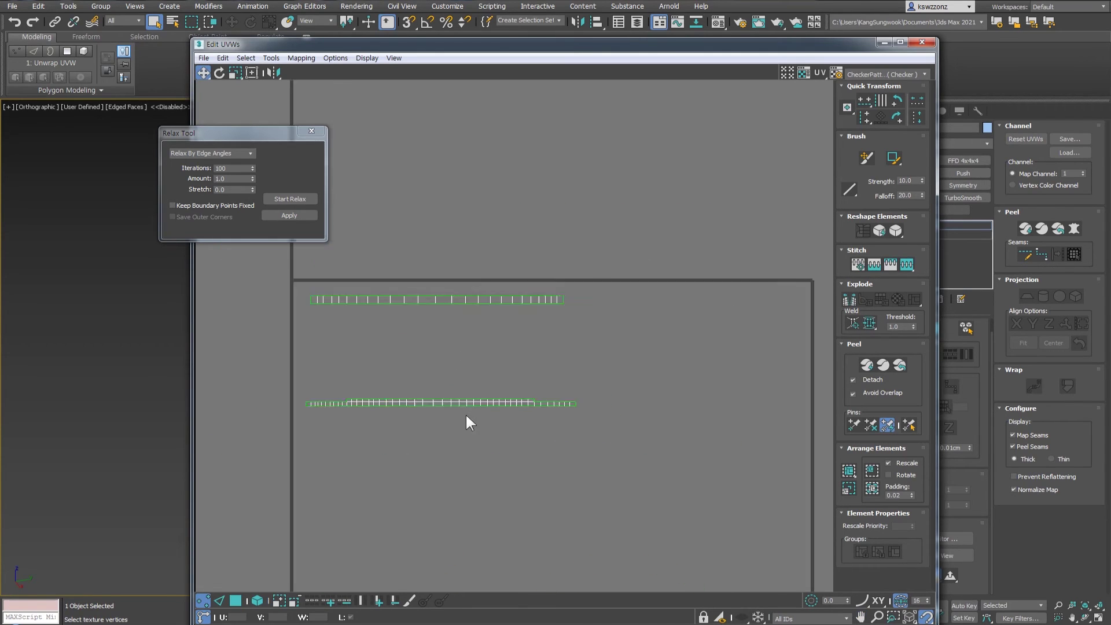
scroll(466, 412, "down", 3)
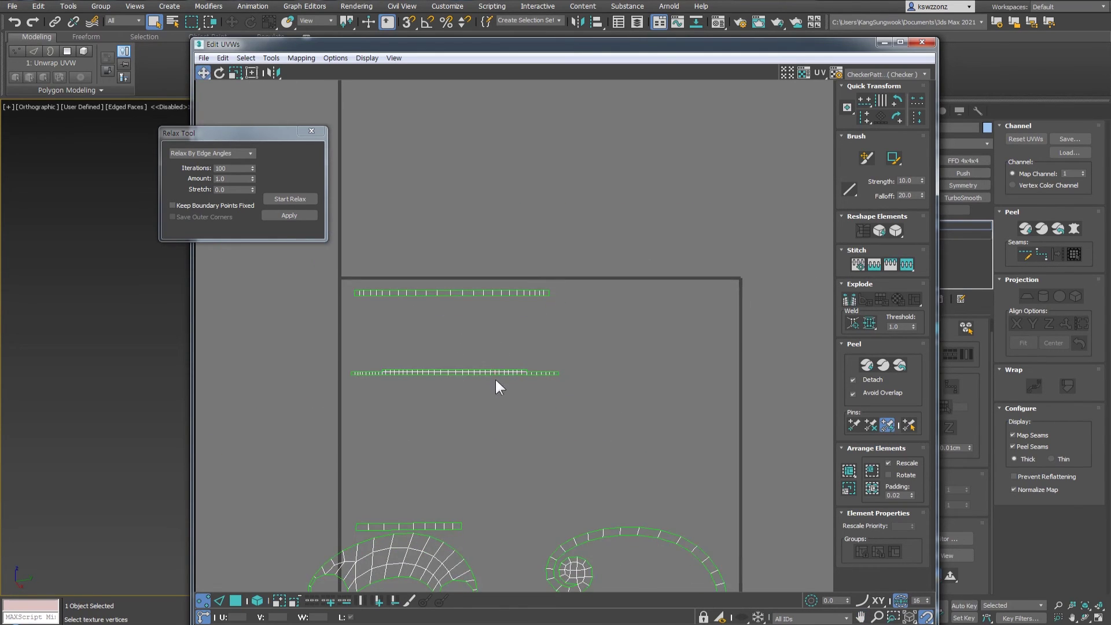
scroll(443, 373, "down", 2)
left_click_drag(380, 360, 540, 382)
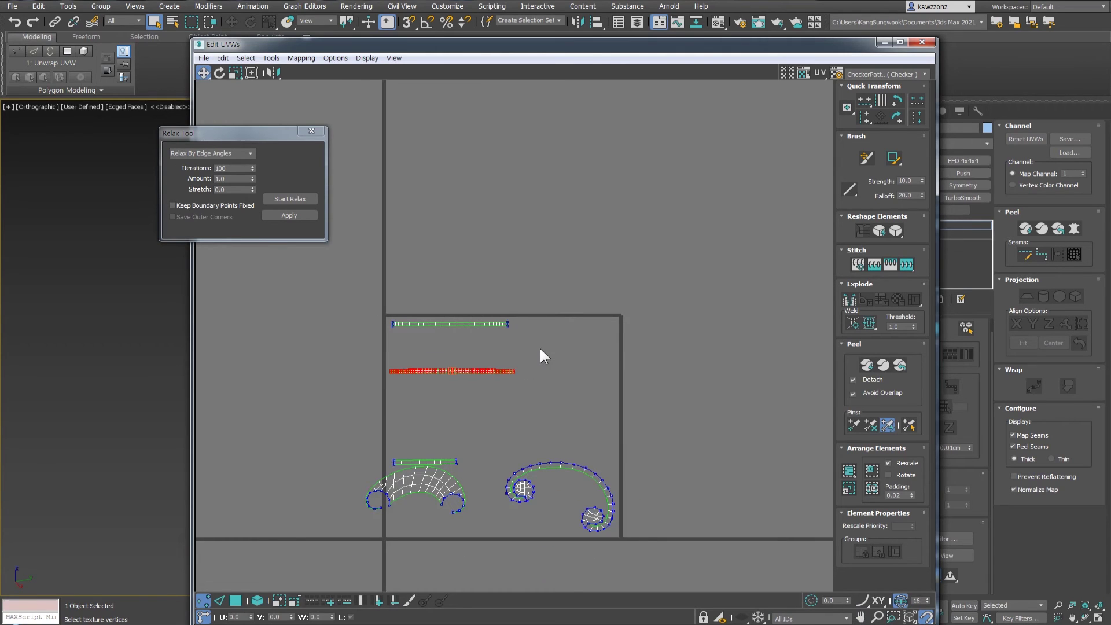
middle_click_drag(521, 416, 471, 384)
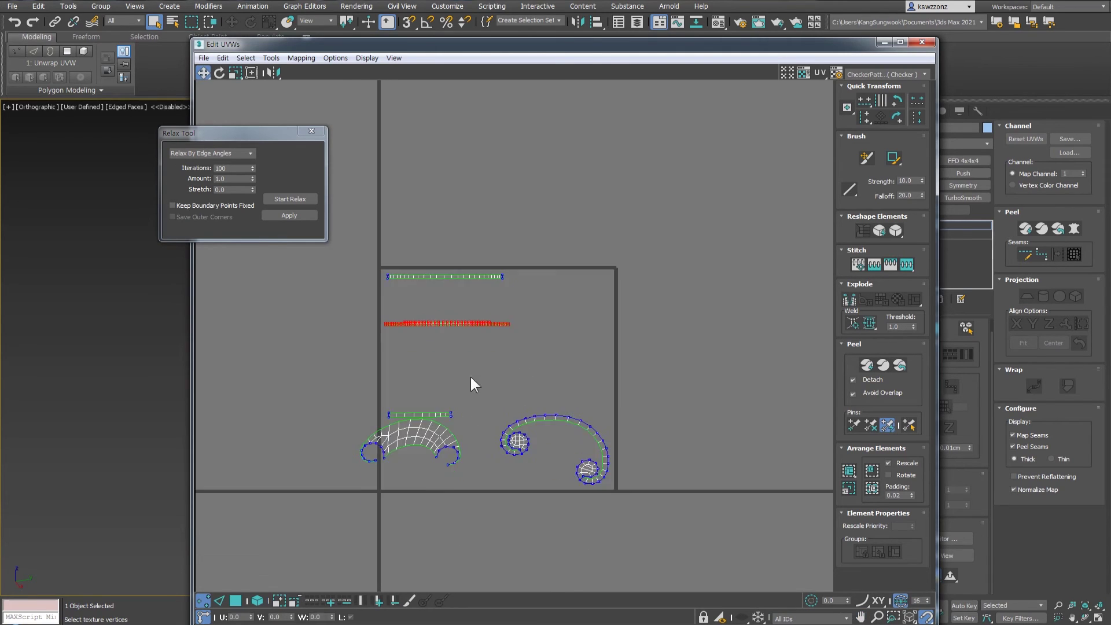
scroll(441, 255, "up", 2)
scroll(394, 360, "down", 3)
left_click_drag(446, 442, 392, 390)
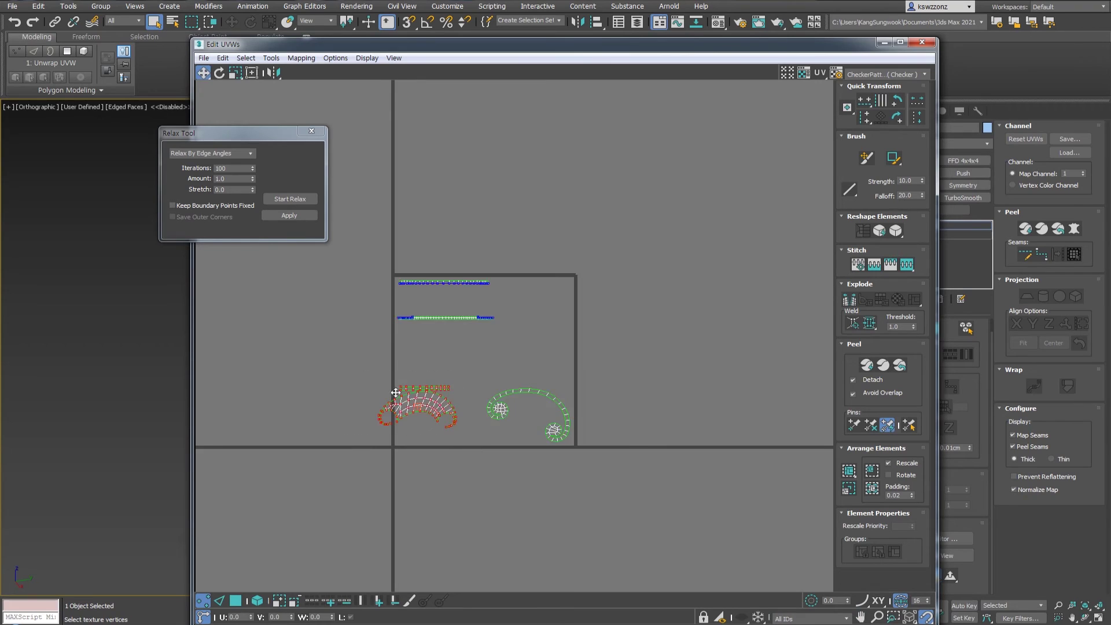
scroll(390, 402, "up", 4)
left_click_drag(514, 449, 585, 374)
mouse_move(585, 373)
middle_mouse_down()
mouse_move(565, 354)
mouse_move(577, 361)
middle_mouse_up()
Select the short strip and move it upward, clear of the arched piece.
left_click_drag(575, 362, 802, 547)
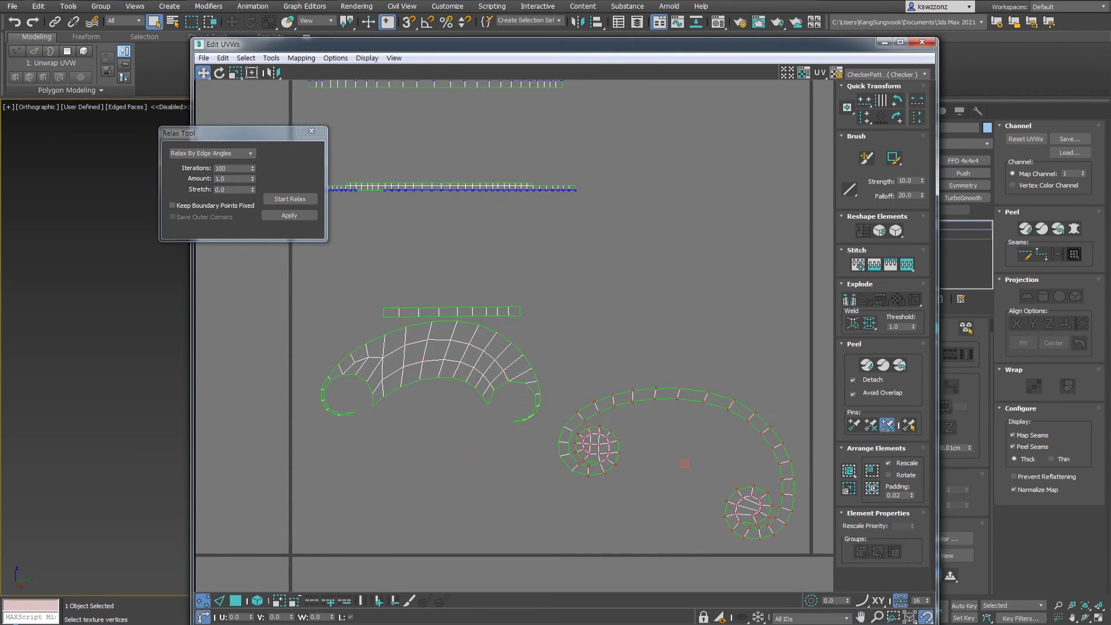
middle_click_drag(724, 511, 700, 498)
scroll(699, 498, "down", 1)
middle_click_drag(529, 338, 573, 386)
scroll(573, 387, "up", 2)
left_click_drag(590, 374, 363, 408)
left_click_drag(434, 385, 447, 351)
Square up the short strip by aligning its end vertices vertically and its long edges horizontally.
left_click(292, 546)
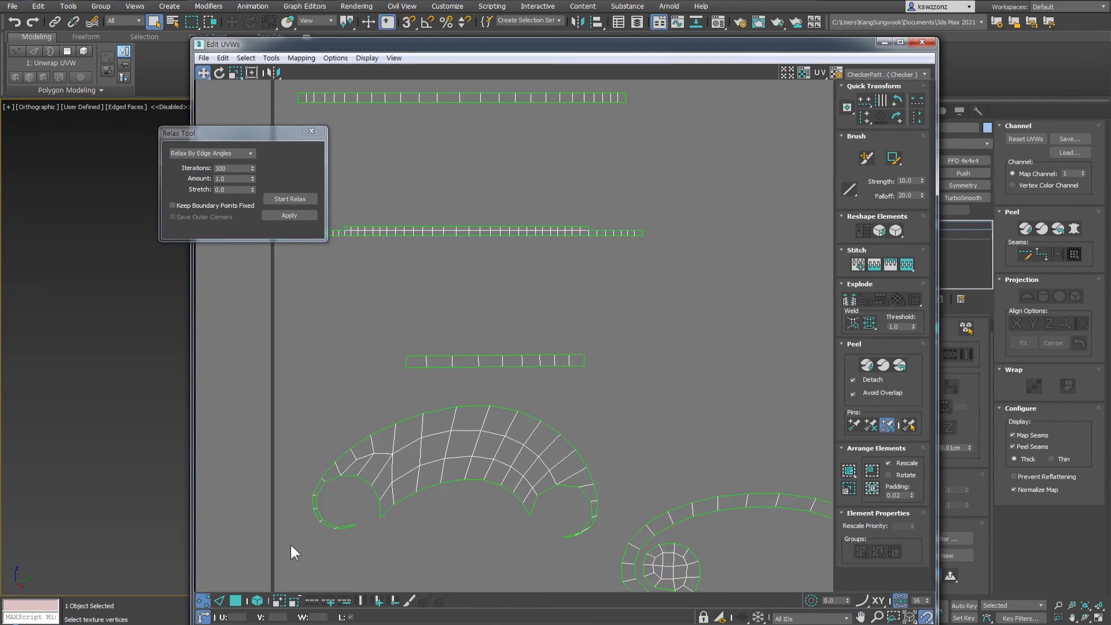
left_click_drag(384, 312, 415, 392)
left_click_drag(388, 364, 389, 365)
scroll(589, 385, "down", 4)
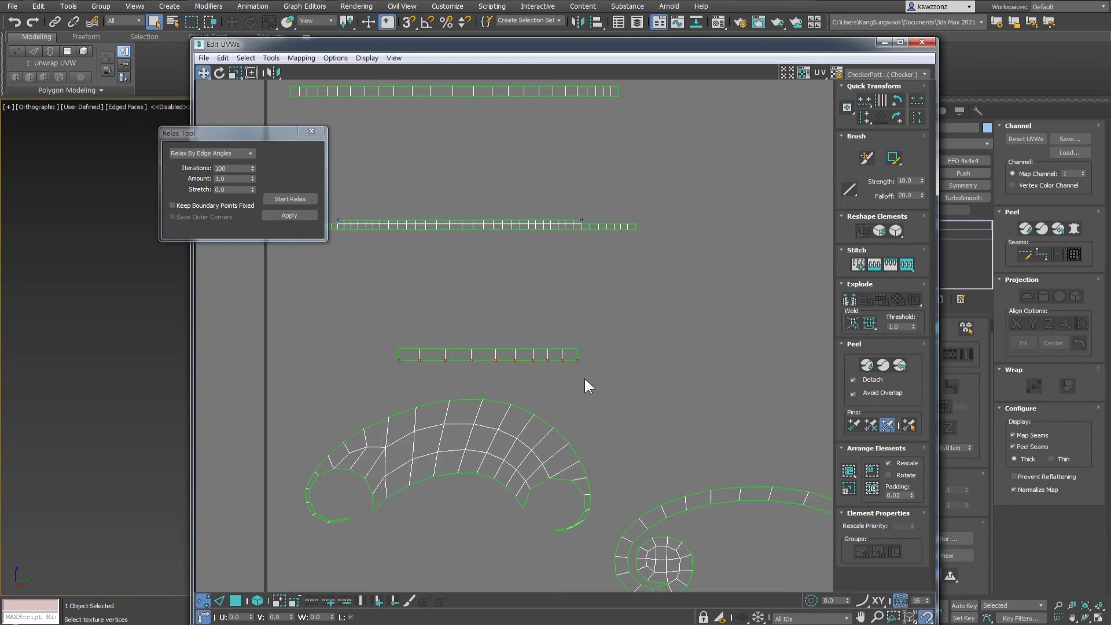
scroll(477, 409, "down", 2)
middle_click_drag(470, 403, 465, 399)
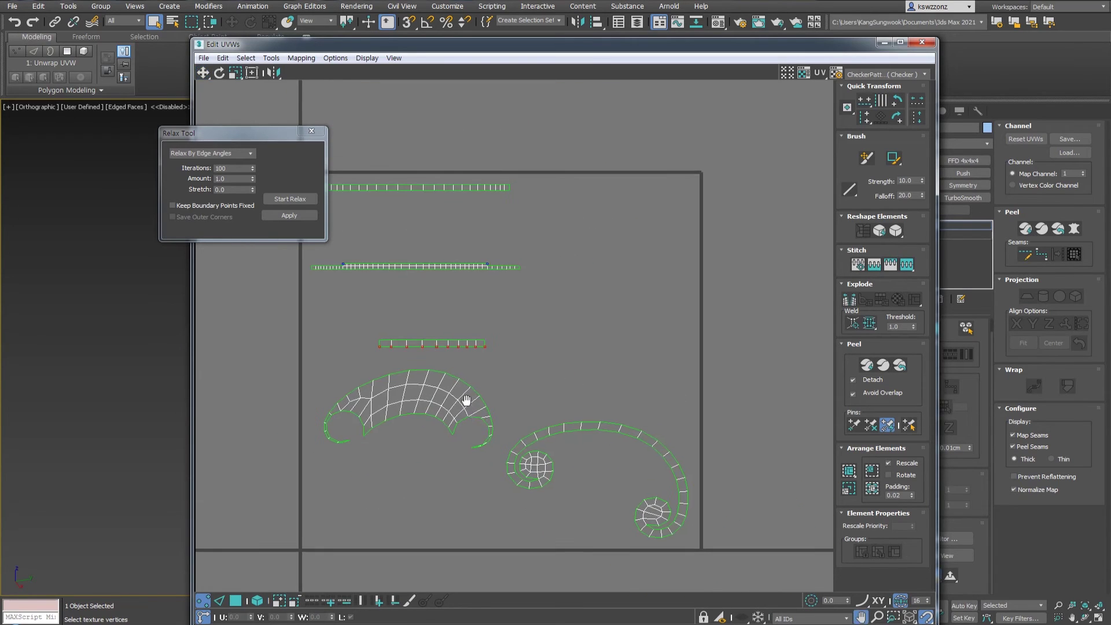
Select the arched piece and the scroll piece as whole elements and relax them by edge angles with 100 iterations.
scroll(371, 373, "up", 3)
scroll(382, 463, "down", 3)
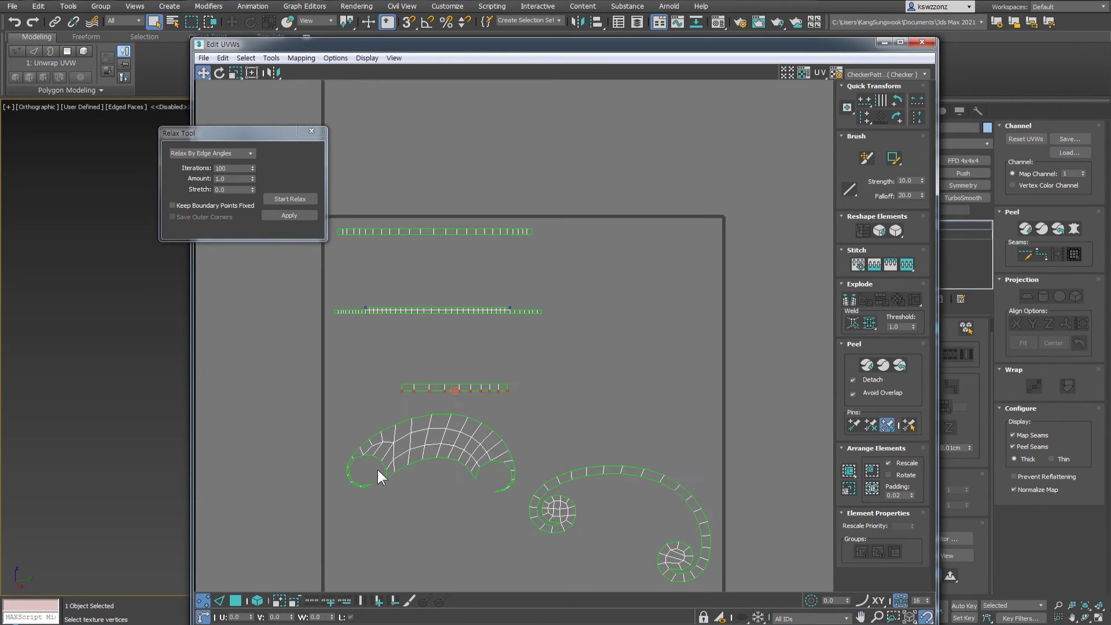
left_click(236, 600)
key("ctrl+a")
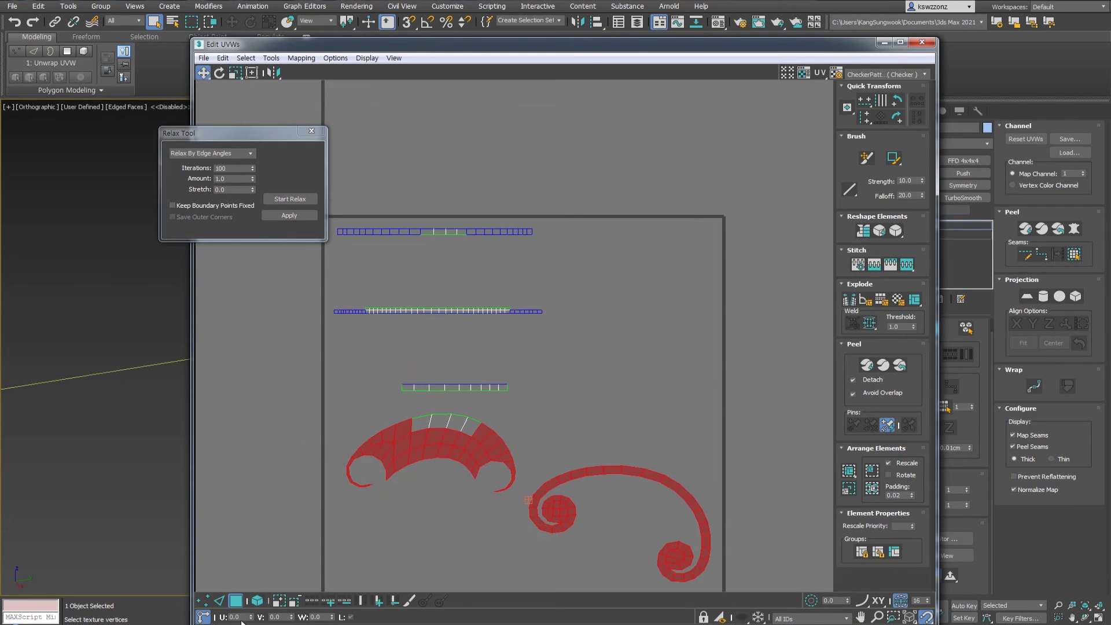
left_click(257, 600)
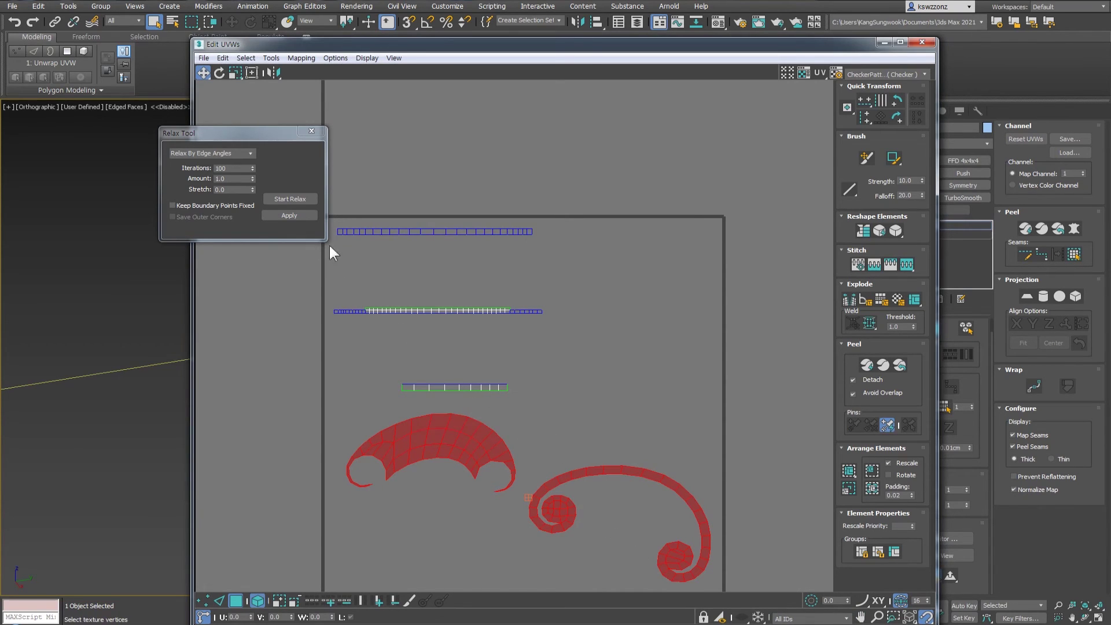
left_click(294, 199)
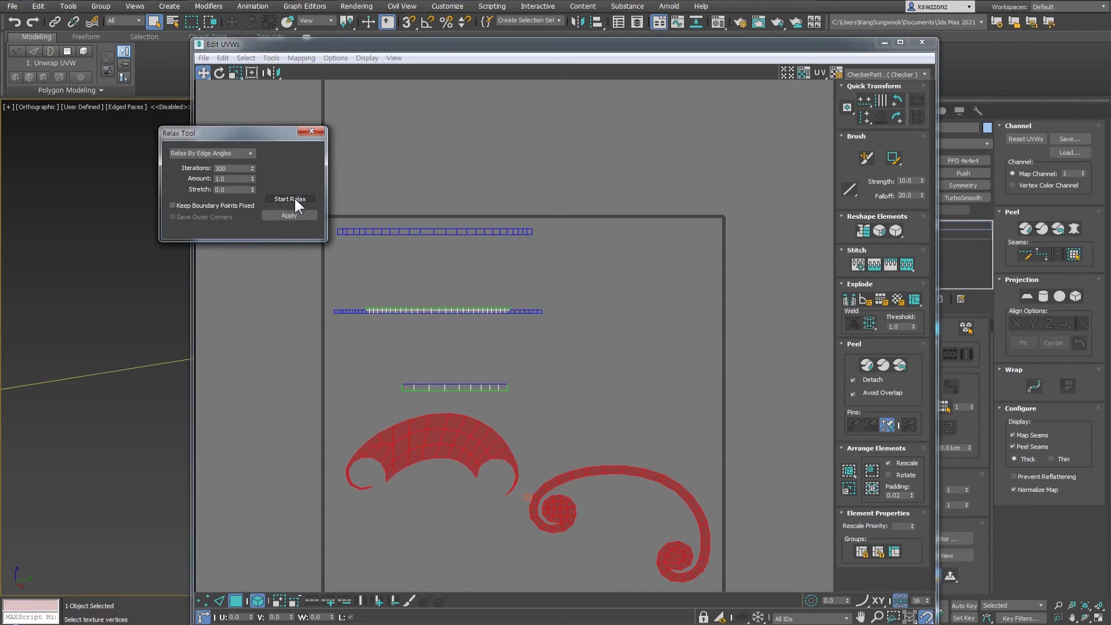
left_click(295, 199)
scroll(333, 227, "down", 2)
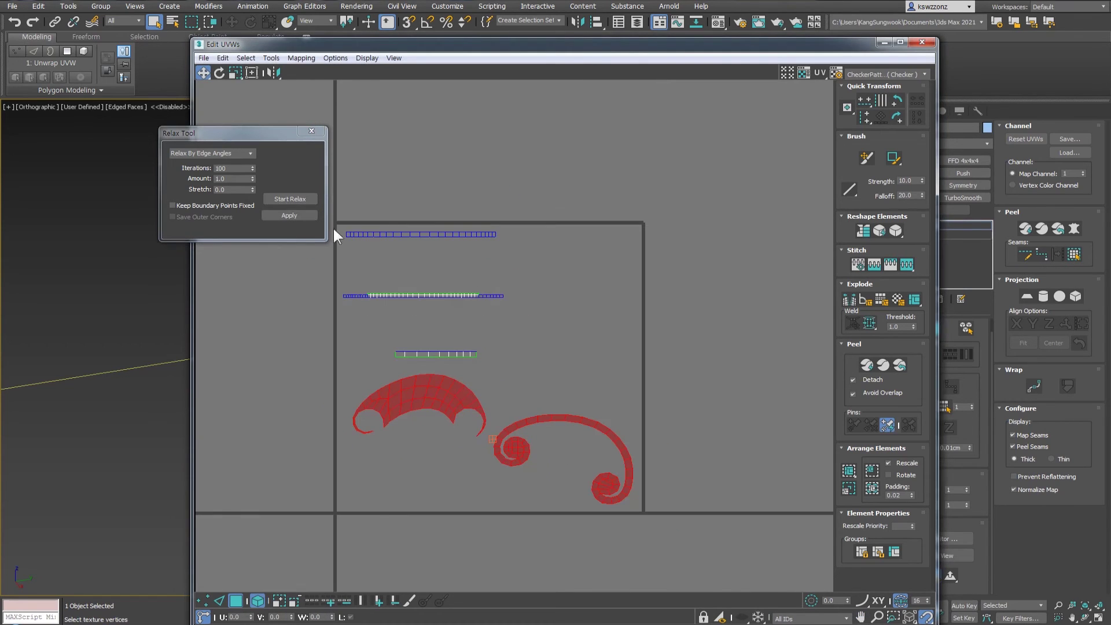
left_click(300, 198)
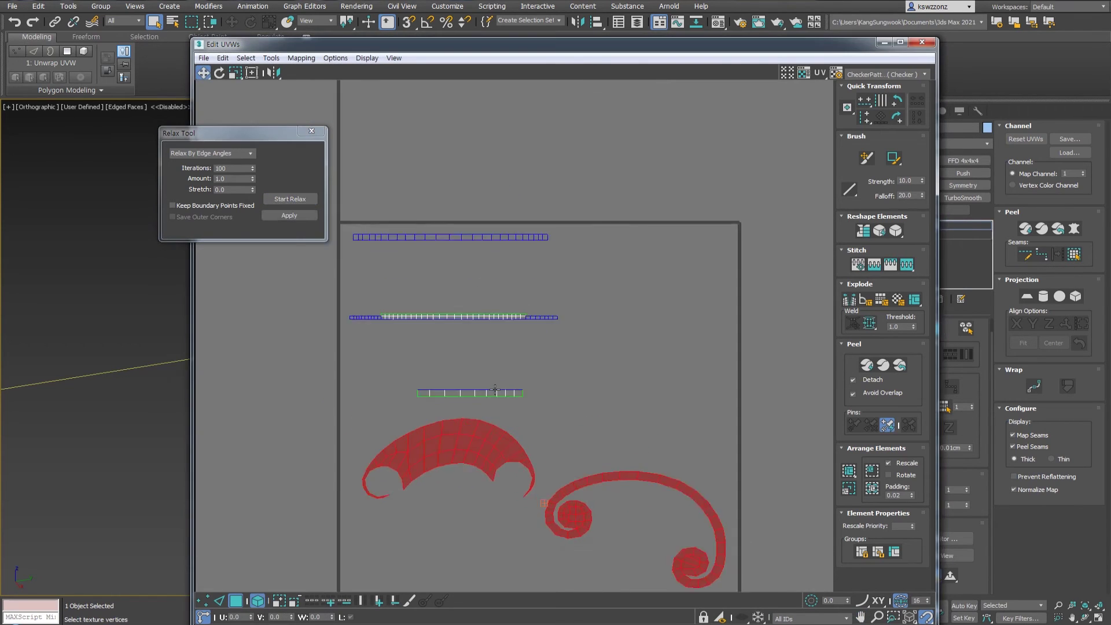
Select the short strip and the arched piece in turn to examine their shape and shared edges.
middle_click_drag(439, 361, 496, 415)
scroll(498, 418, "up", 2)
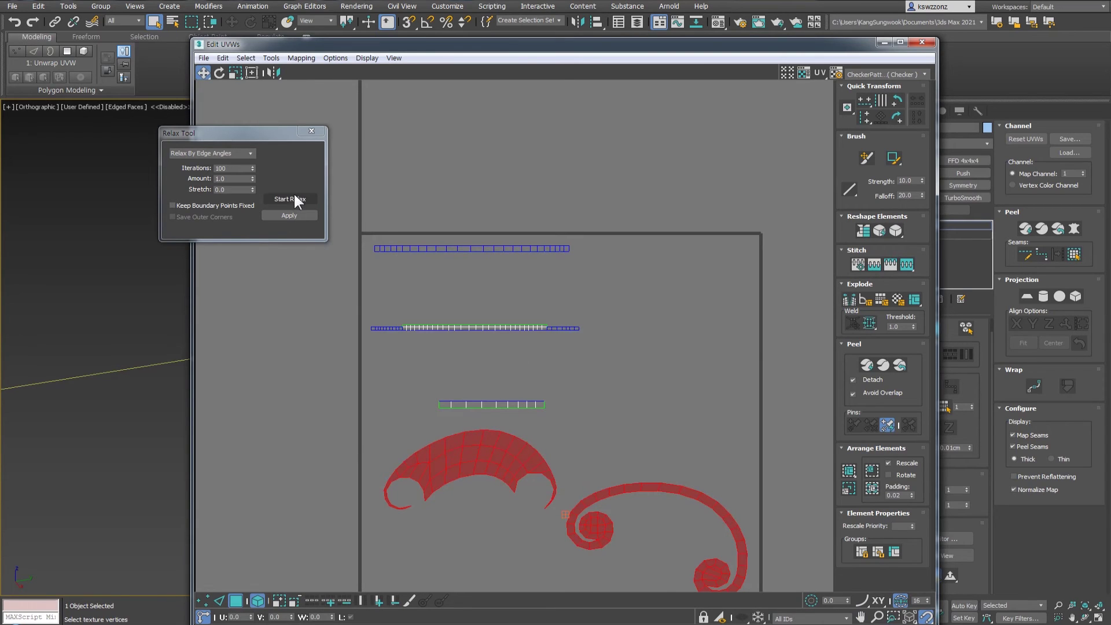
scroll(637, 431, "down", 4)
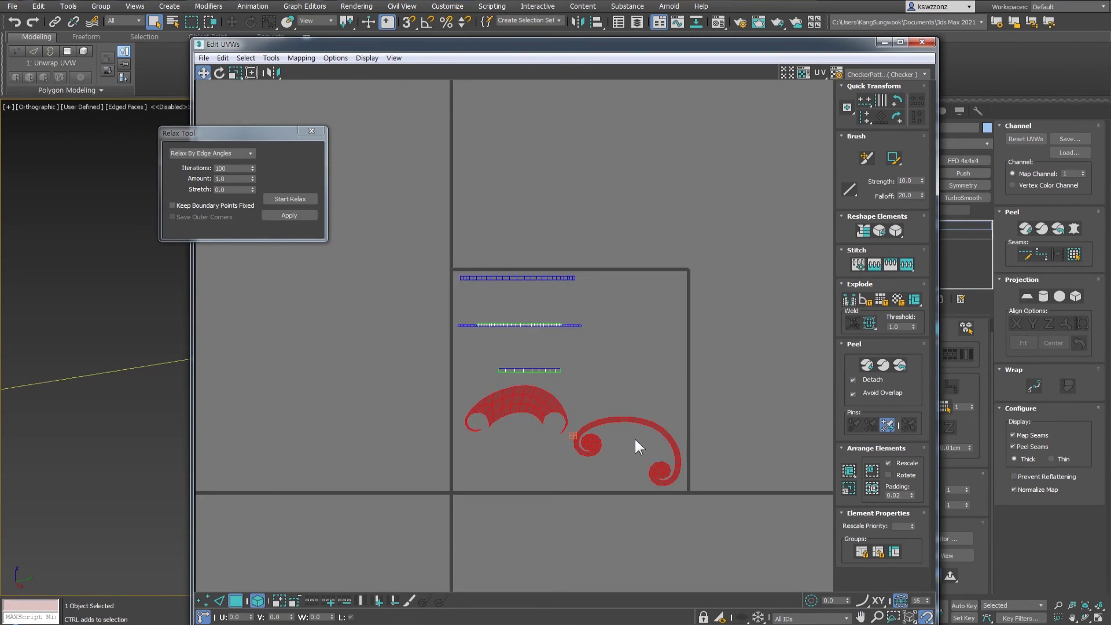
scroll(556, 406, "up", 4)
scroll(535, 419, "down", 4)
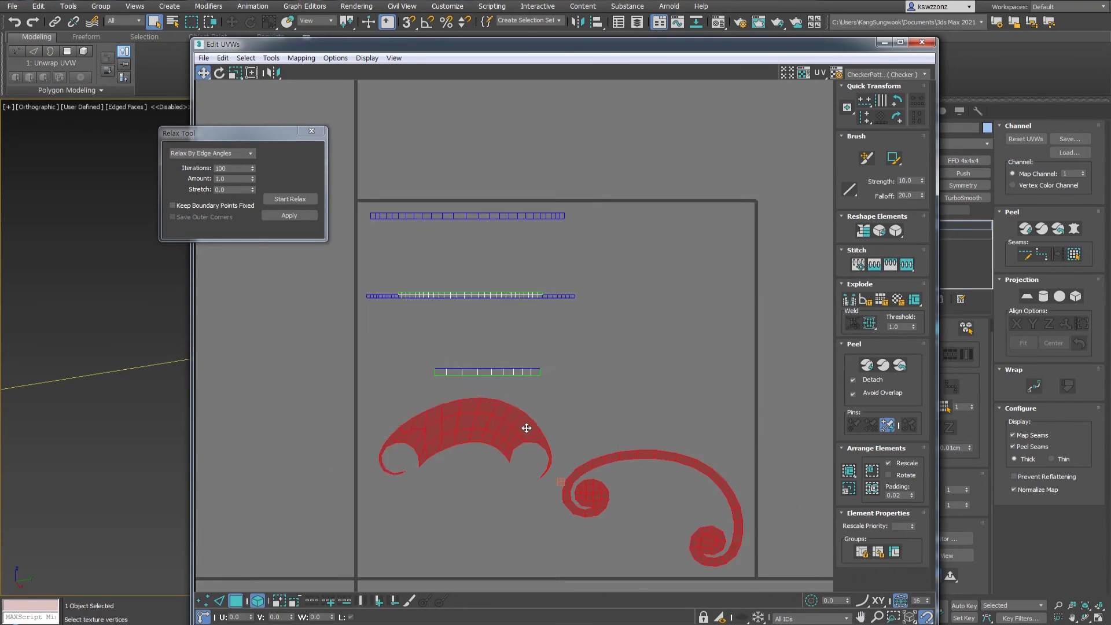
scroll(528, 458, "up", 4)
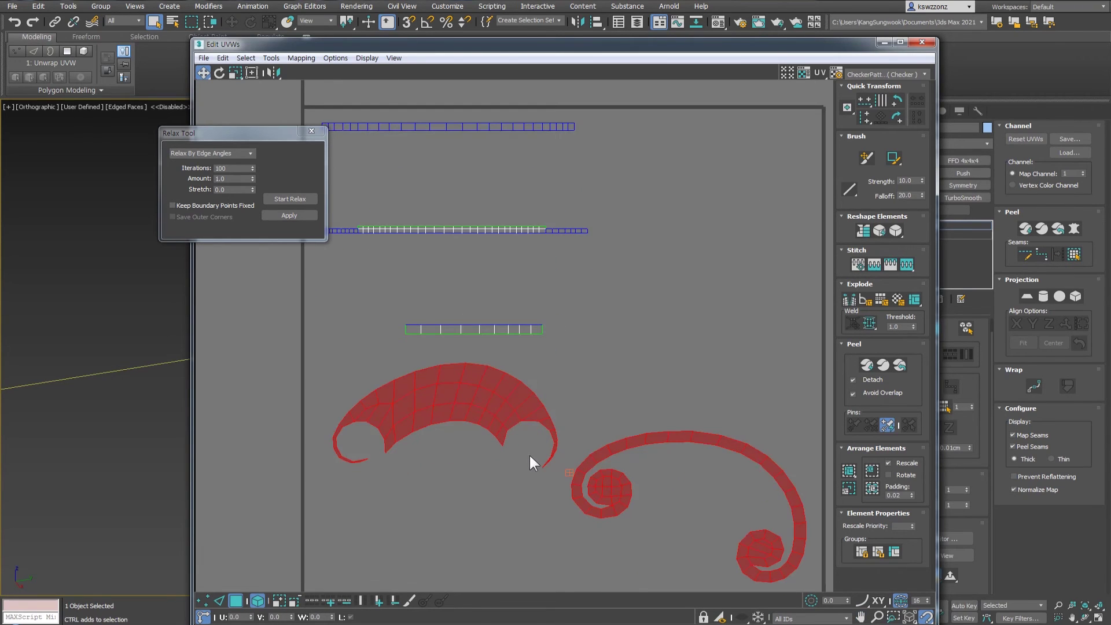
middle_click_drag(535, 363, 552, 398)
left_click(561, 353)
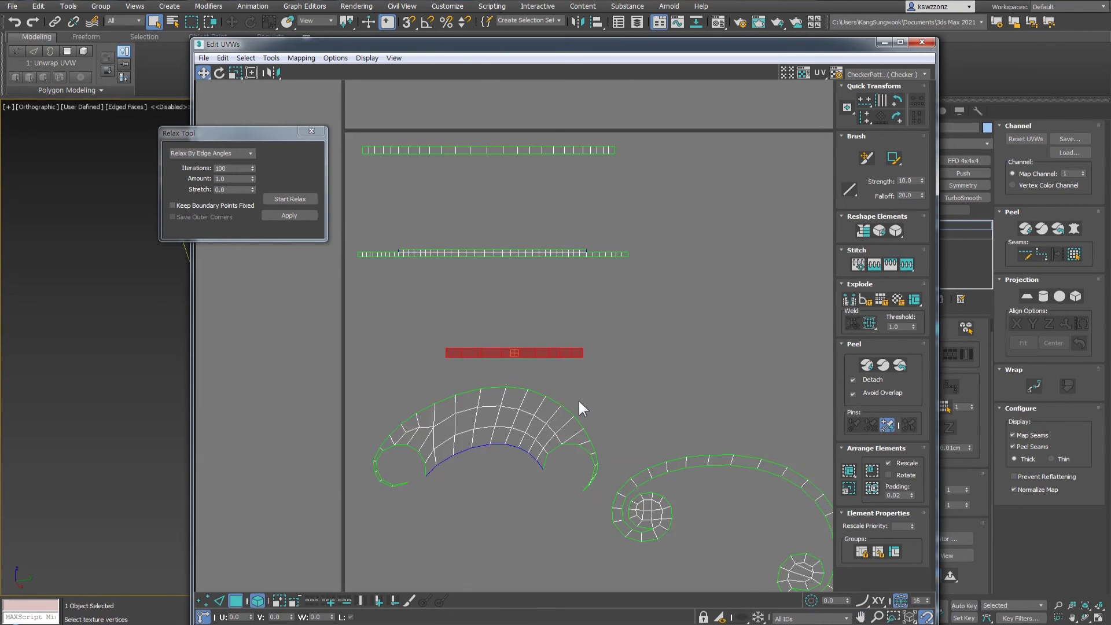
left_click(539, 420)
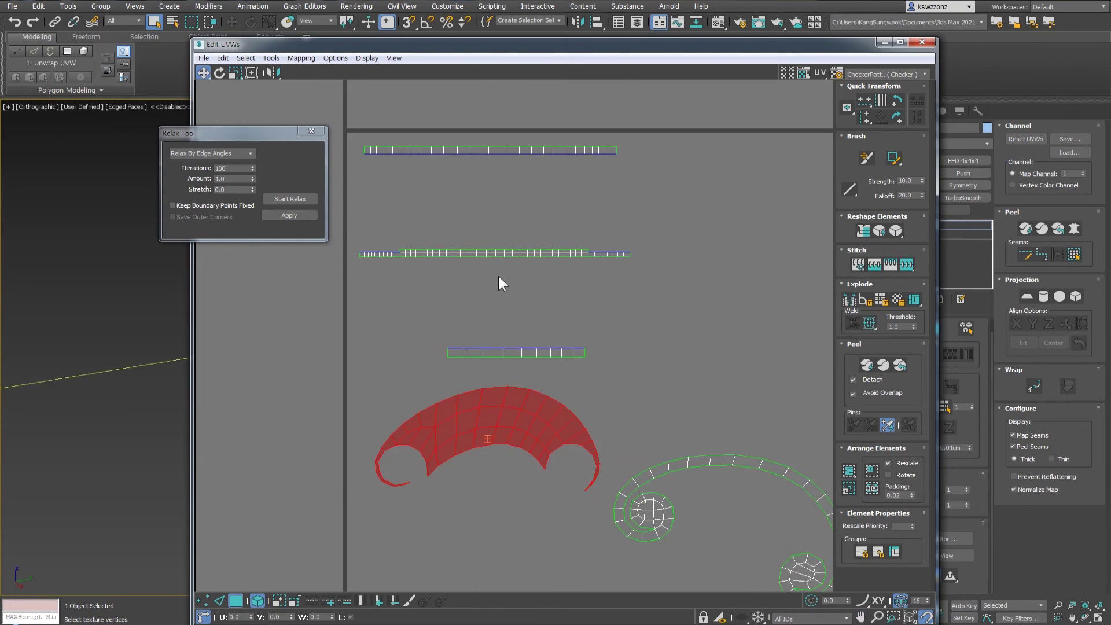
Select the lower long strip and move the UV editor window aside to uncover its faces on the model.
left_click(475, 254)
left_click_drag(477, 44, 871, 75)
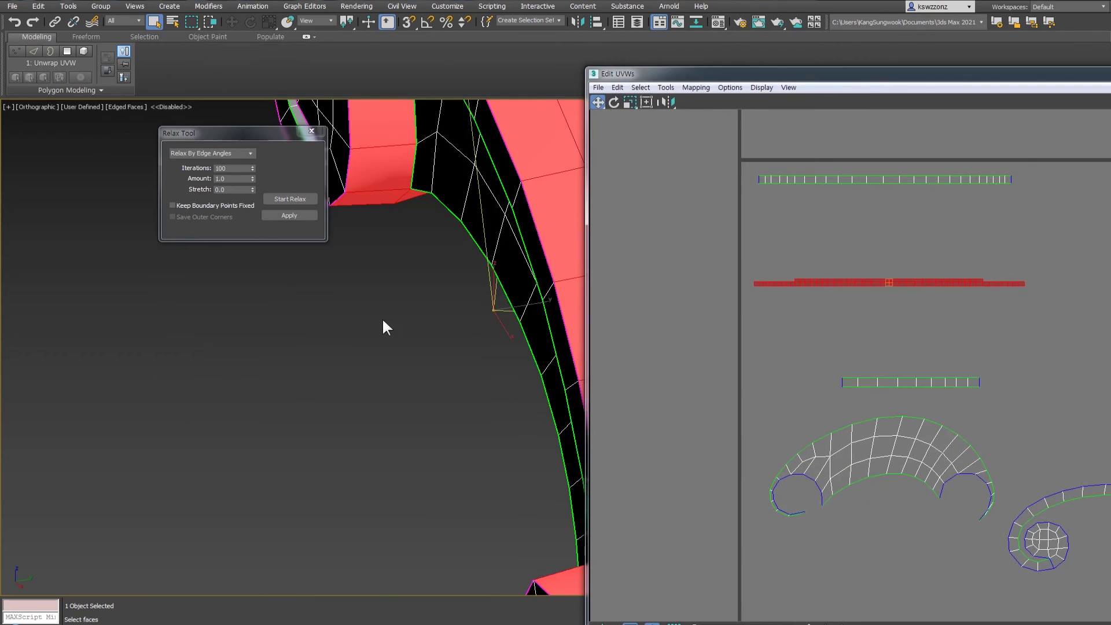
scroll(383, 321, "down", 4)
middle_click_drag(383, 321, 394, 386)
middle_click_drag(404, 287, 378, 356)
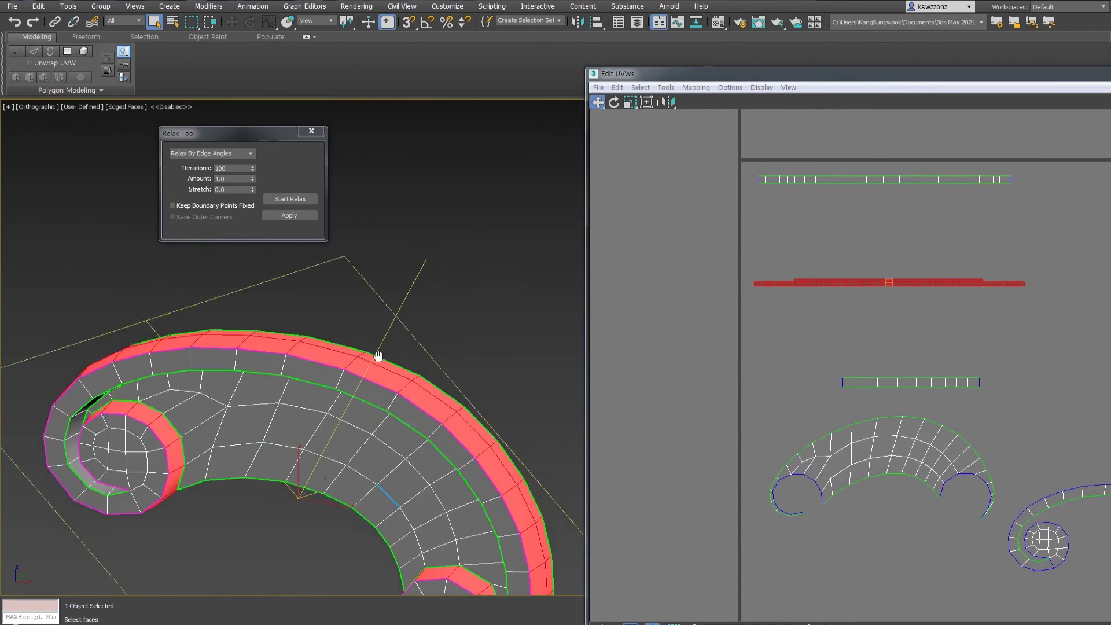
scroll(378, 357, "up", 3)
scroll(366, 405, "down", 3)
middle_click_drag(1063, 454, 1013, 367)
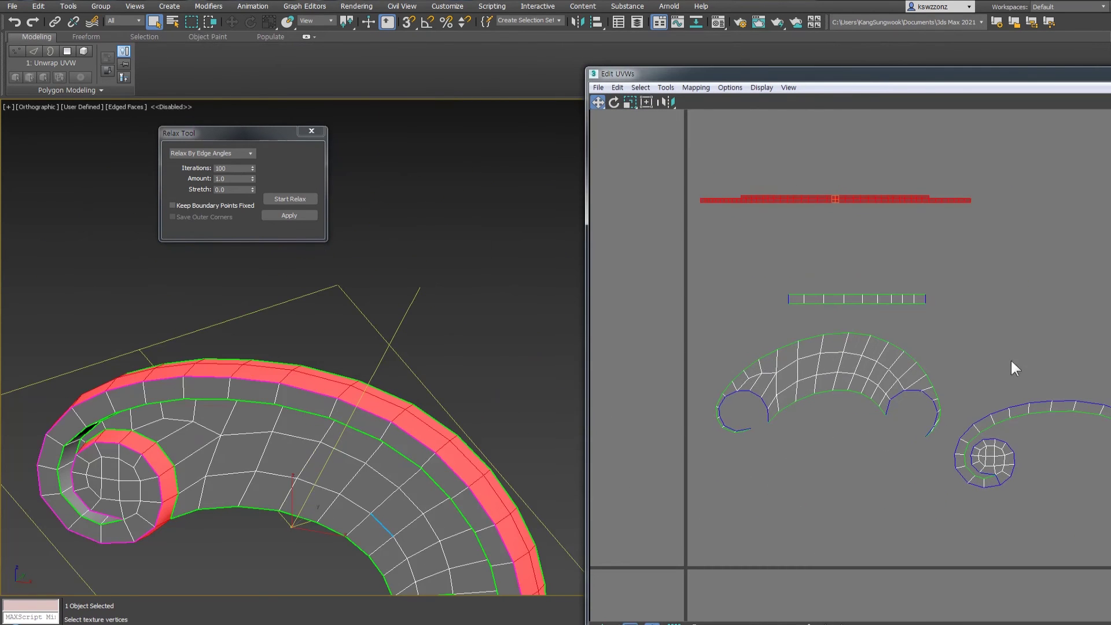
Select the arched piece and the short strip together and examine where their faces meet on the model.
left_click(866, 384)
middle_click_drag(866, 384, 840, 351)
middle_click_drag(369, 481, 324, 509, "alt")
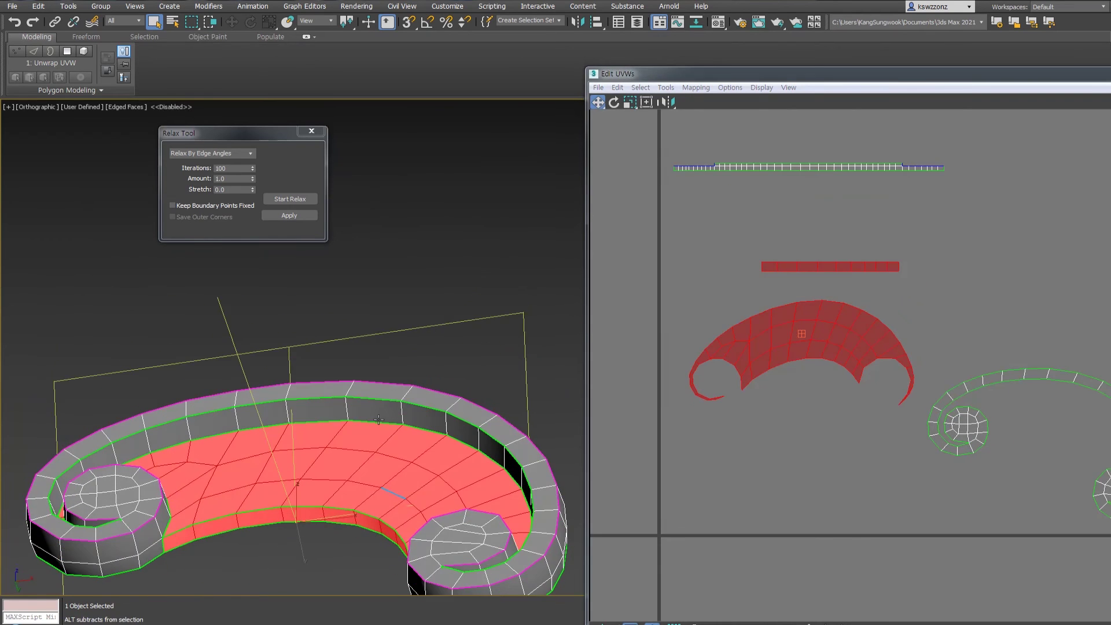
scroll(290, 516, "up", 4)
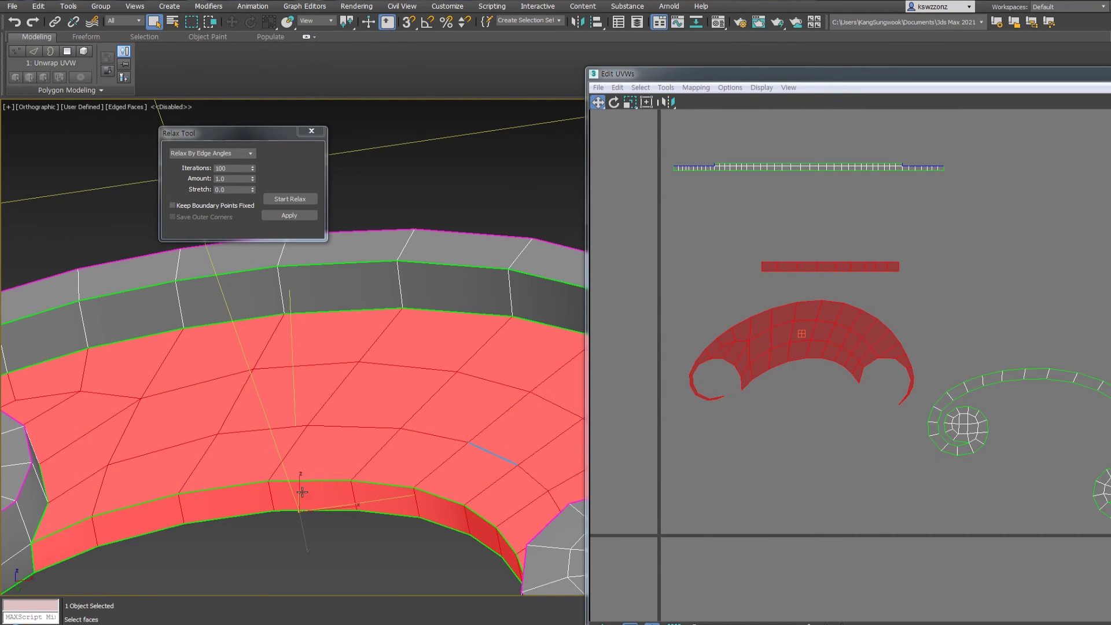
middle_click_drag(744, 304, 722, 380)
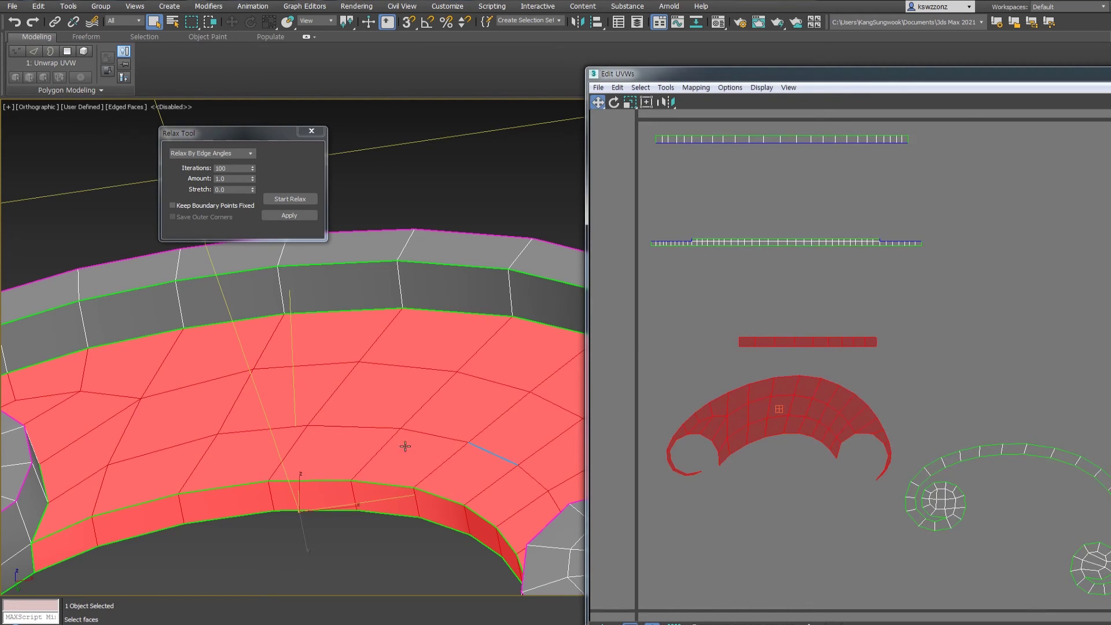
scroll(843, 431, "up", 2)
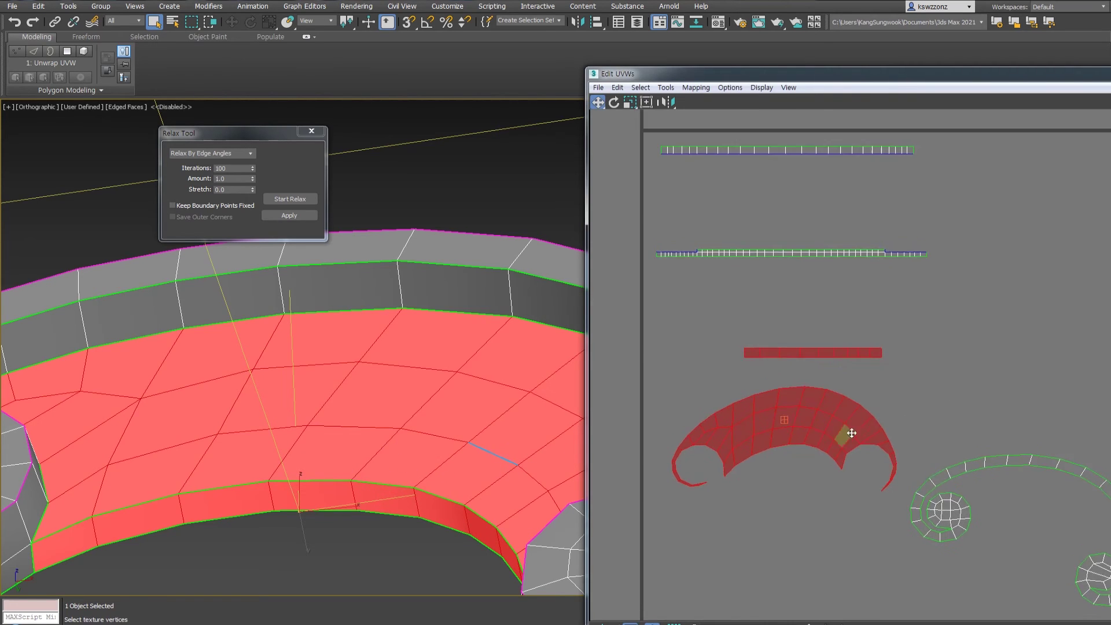
Select the short strip, then single faces along the inner edge of the model, to compare the shared edge in the UV layout.
left_click(869, 341)
scroll(851, 353, "down", 2)
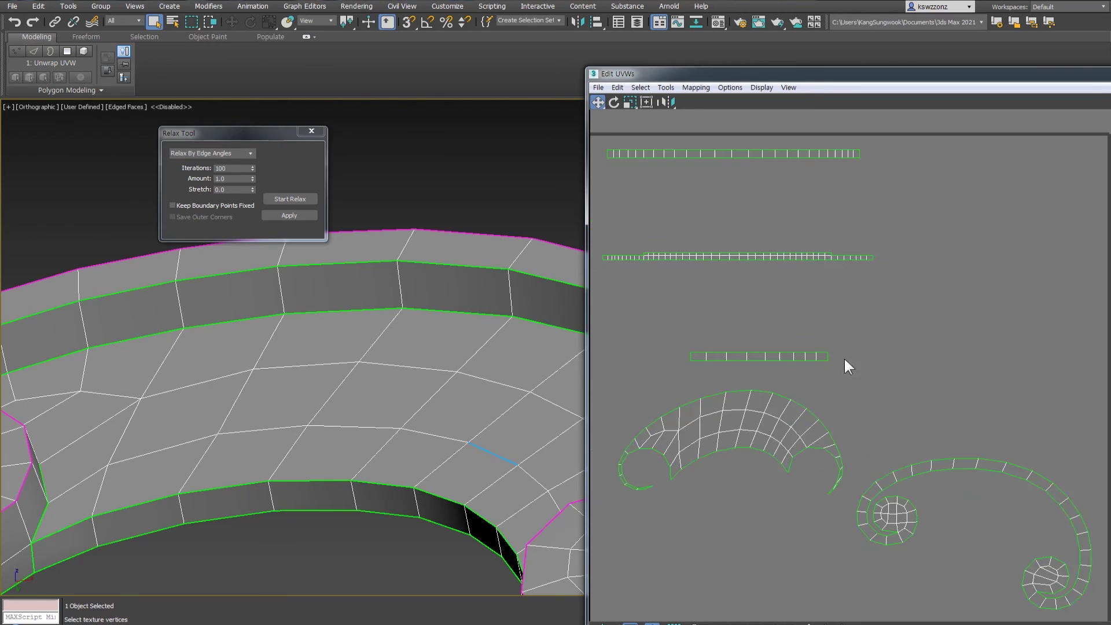
left_click(694, 356)
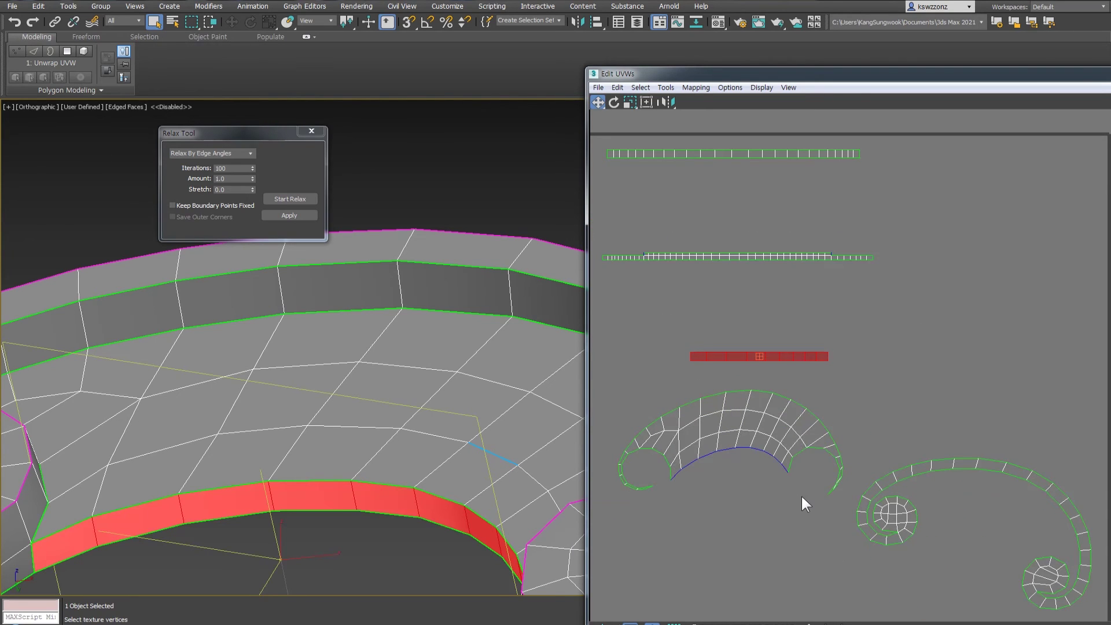
left_click_drag(674, 384, 802, 495)
left_click(322, 497)
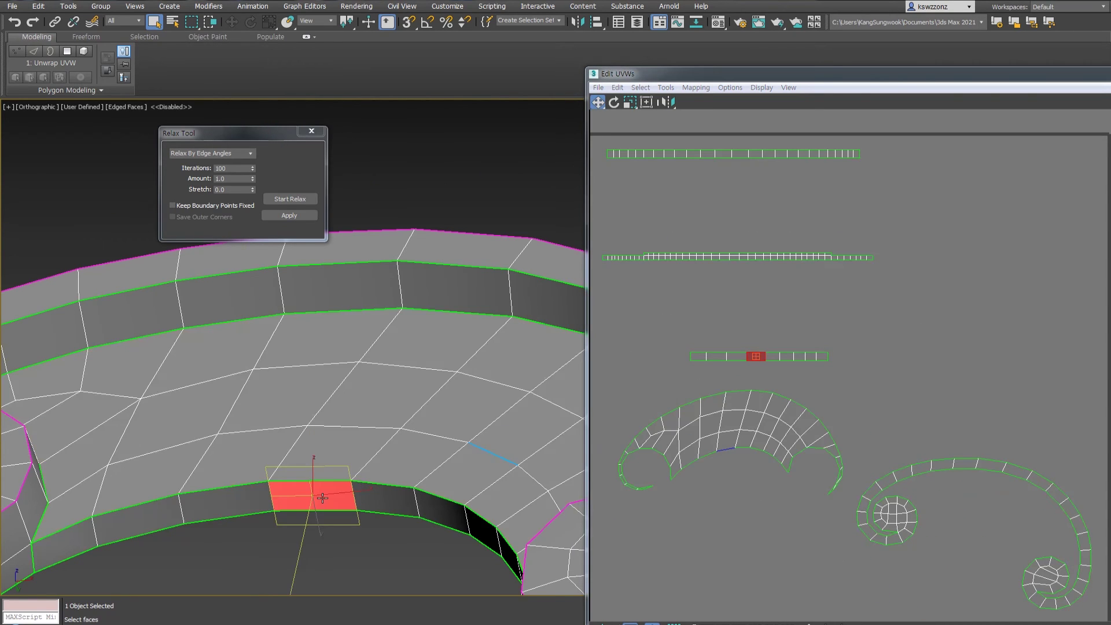
left_click(395, 465)
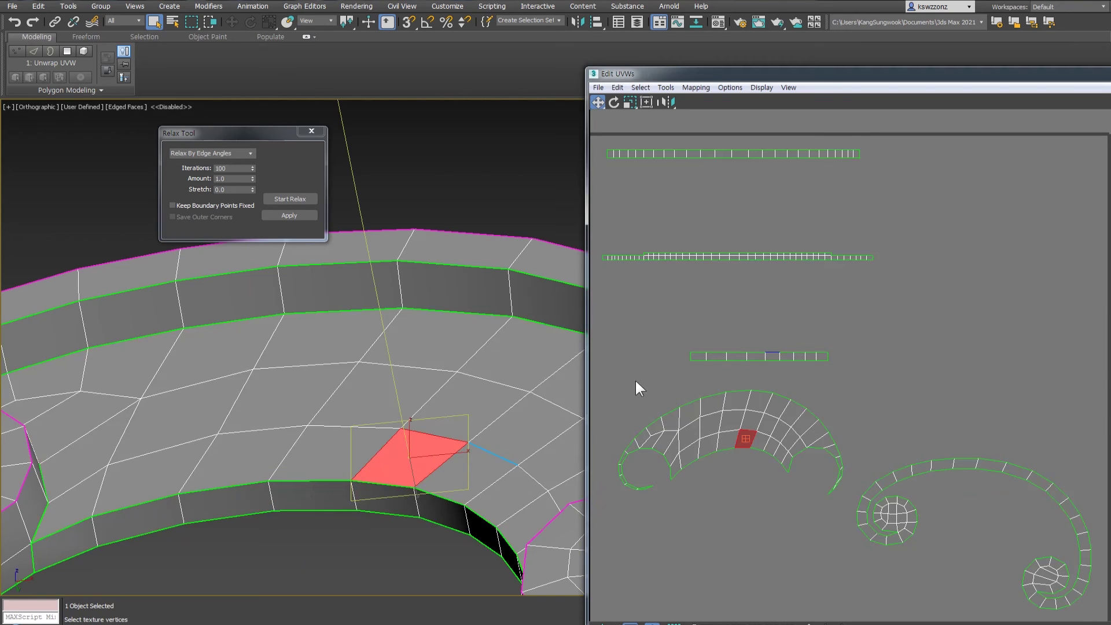
Select the whole arched piece and relax it by edge angles with 100 iterations.
double_click(680, 441)
scroll(741, 421, "up", 2)
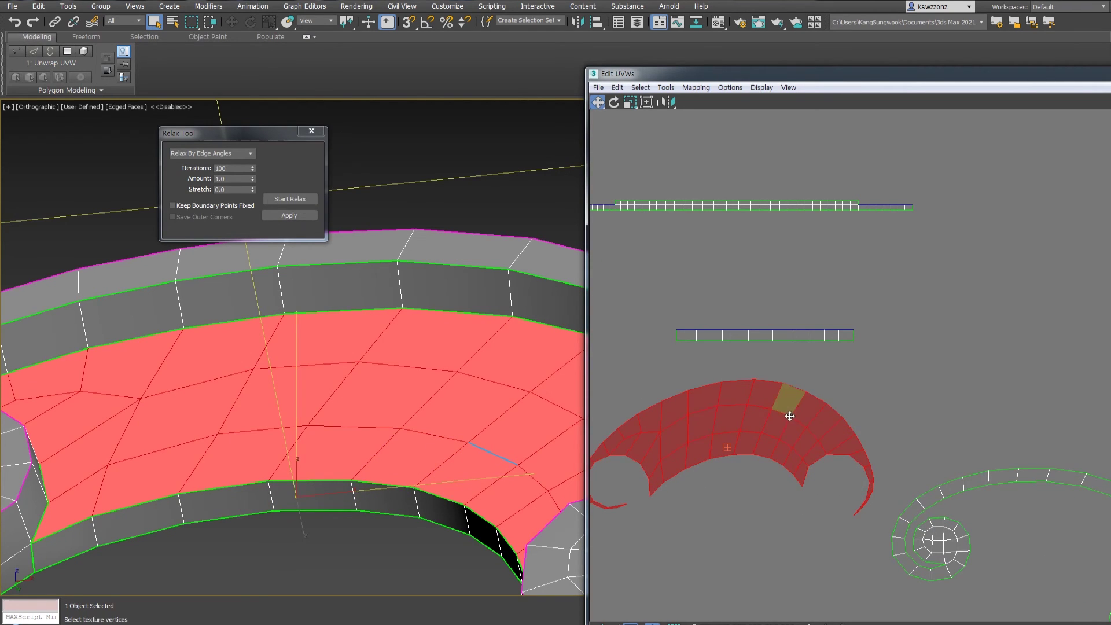
key("r")
left_click(290, 198)
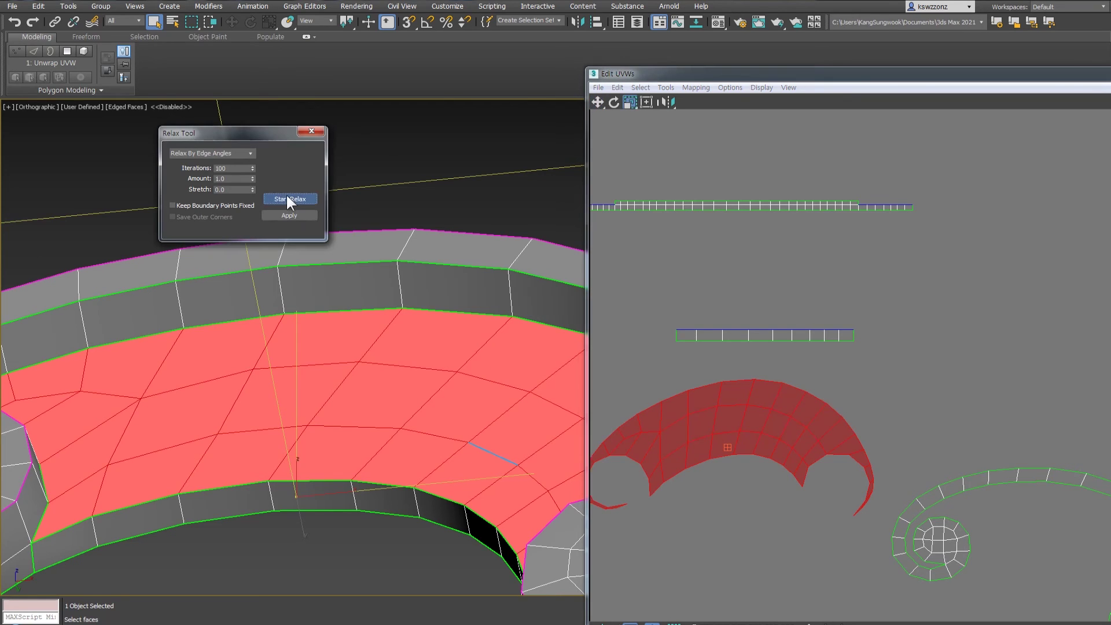
left_click(289, 199)
Enlarge the arched piece and relax it again by edge angles.
scroll(753, 405, "down", 3)
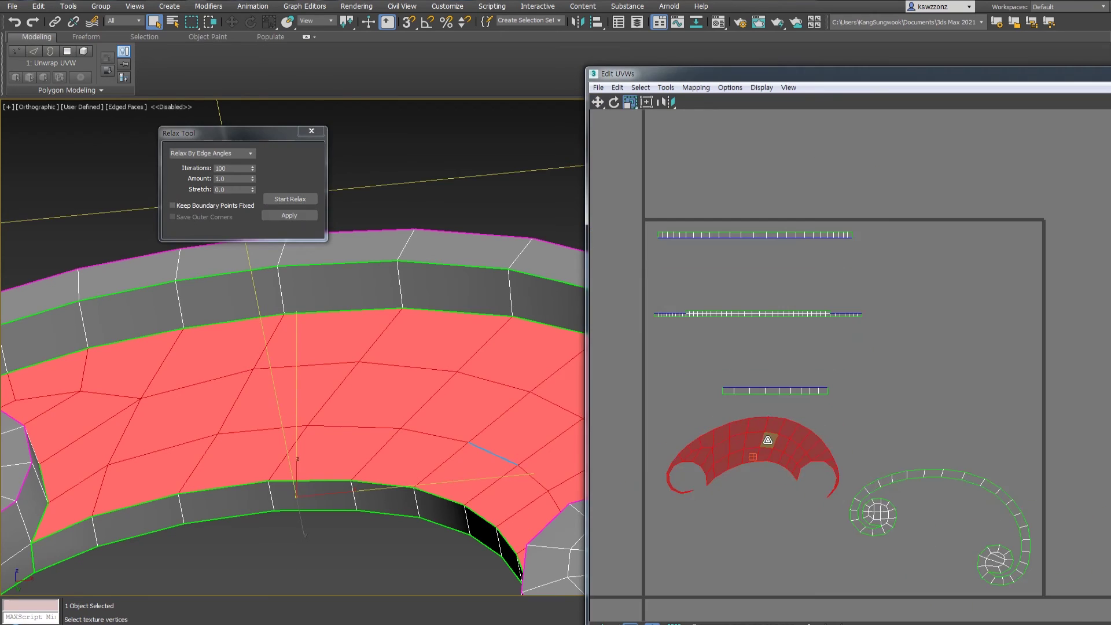
left_click(288, 198)
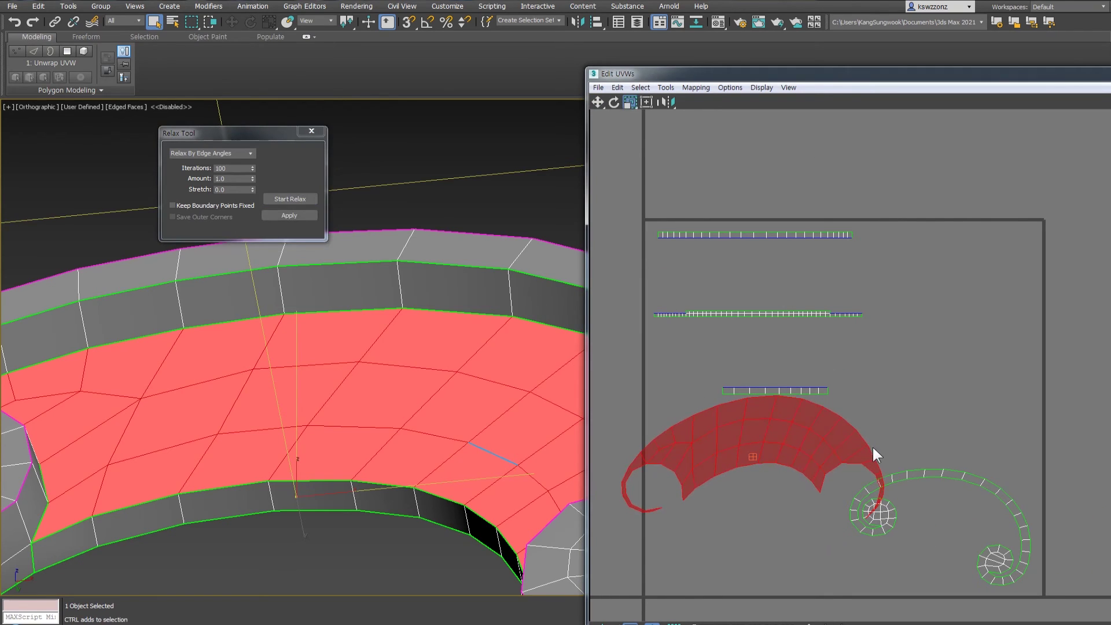
left_click(278, 199)
left_click(278, 198)
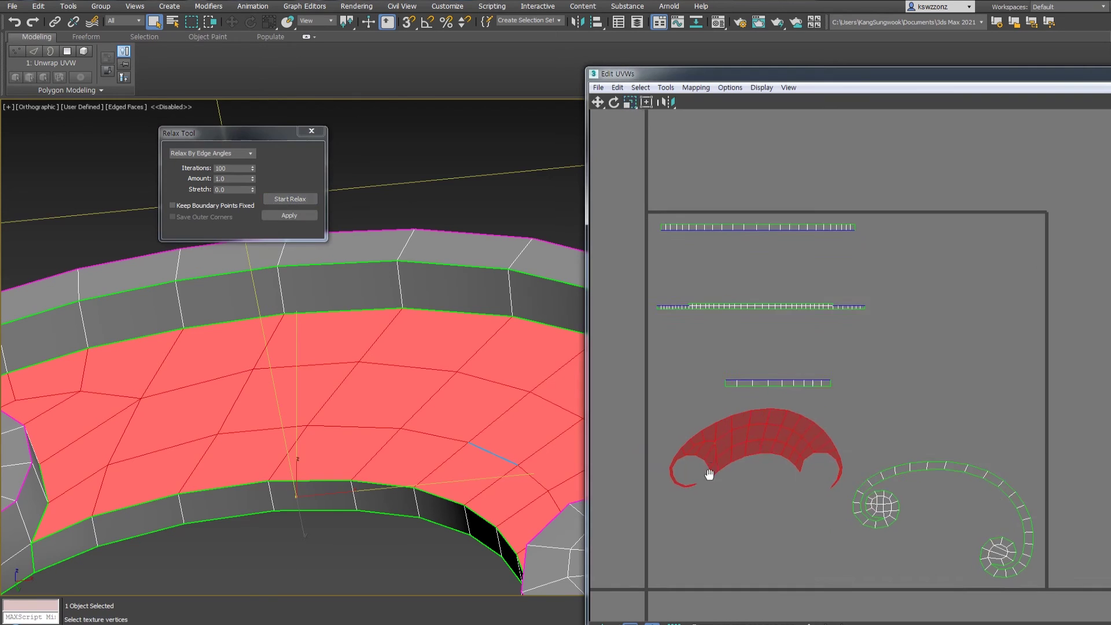
Add the scroll piece to the selection, relax both curved pieces by edge angles, and clear the selection.
scroll(753, 463, "down", 2)
left_click(859, 518, "ctrl")
left_click(287, 198)
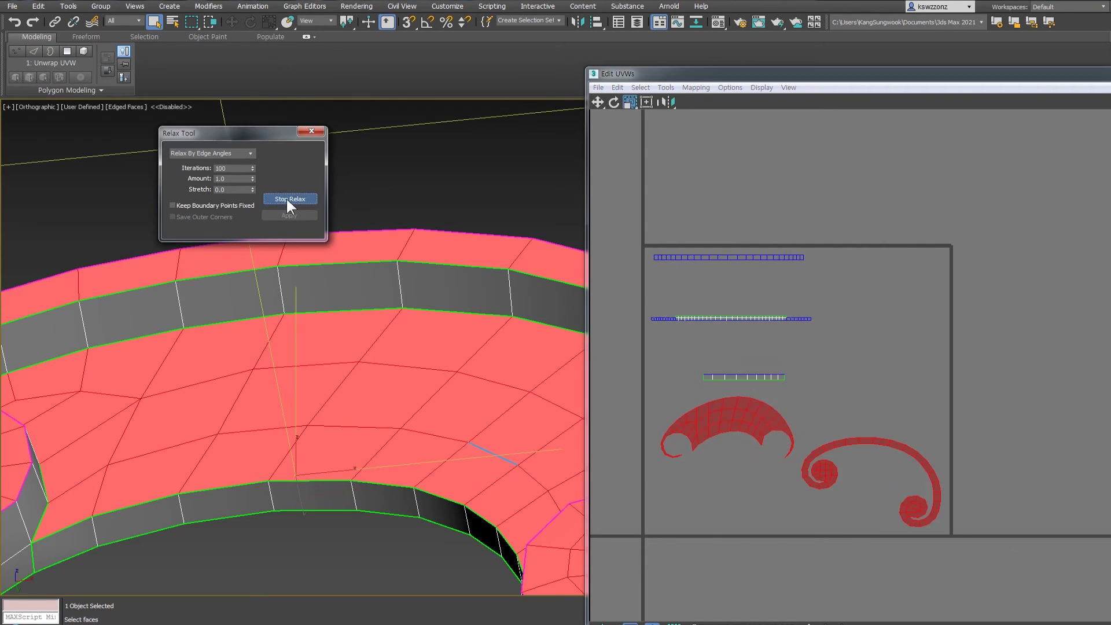
left_click(287, 197)
left_click(750, 450)
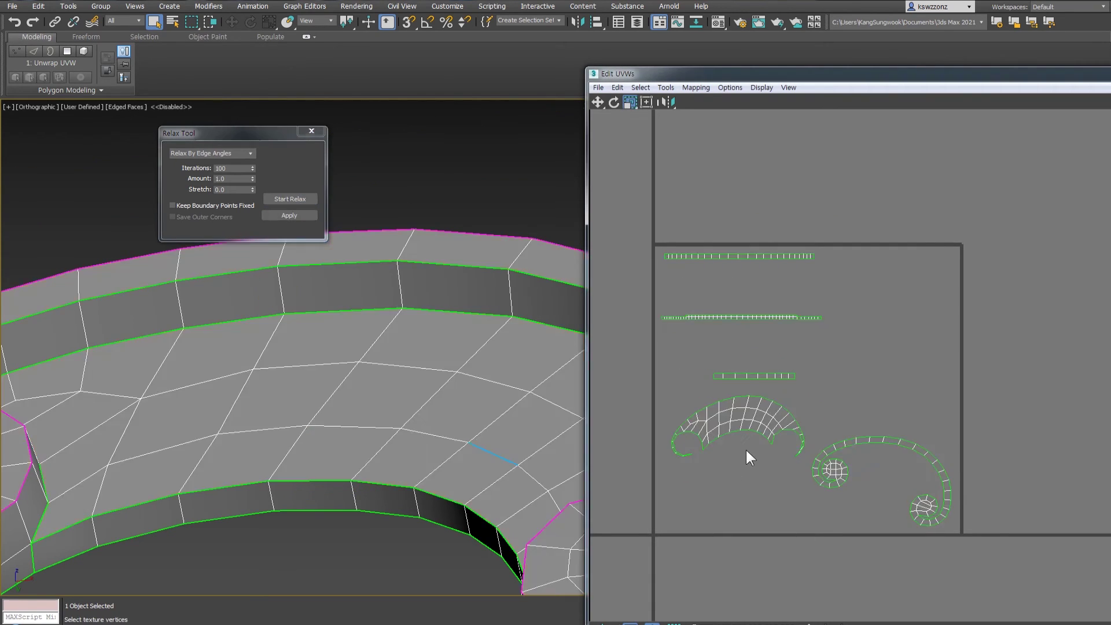
Open the Material Editor beside the curved model.
middle_click_drag(477, 462, 477, 476)
key("m")
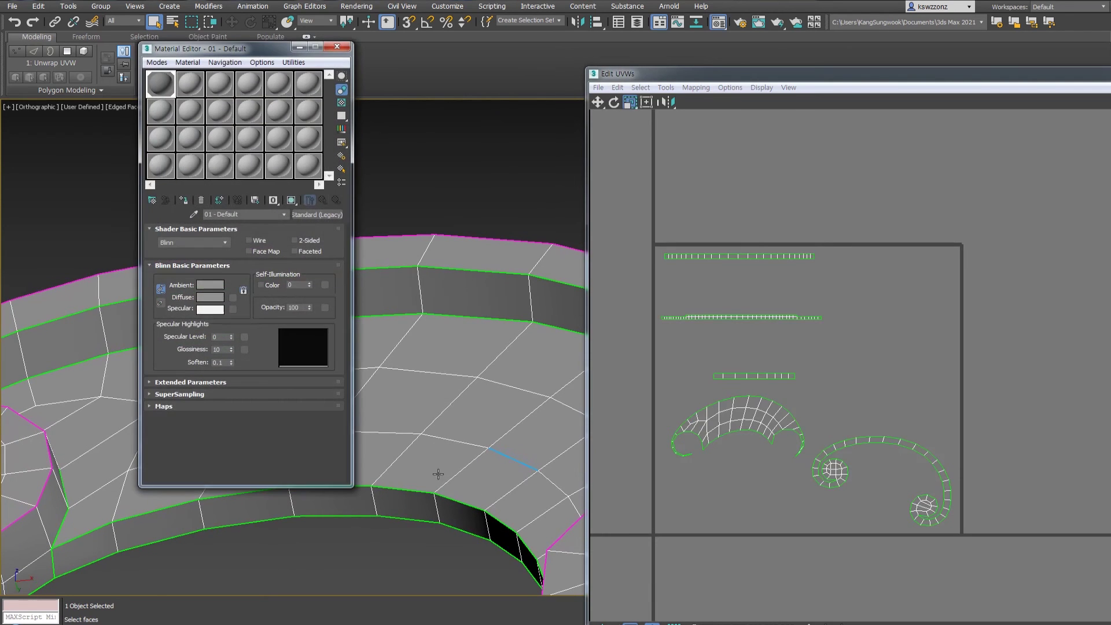
scroll(368, 389, "down", 6)
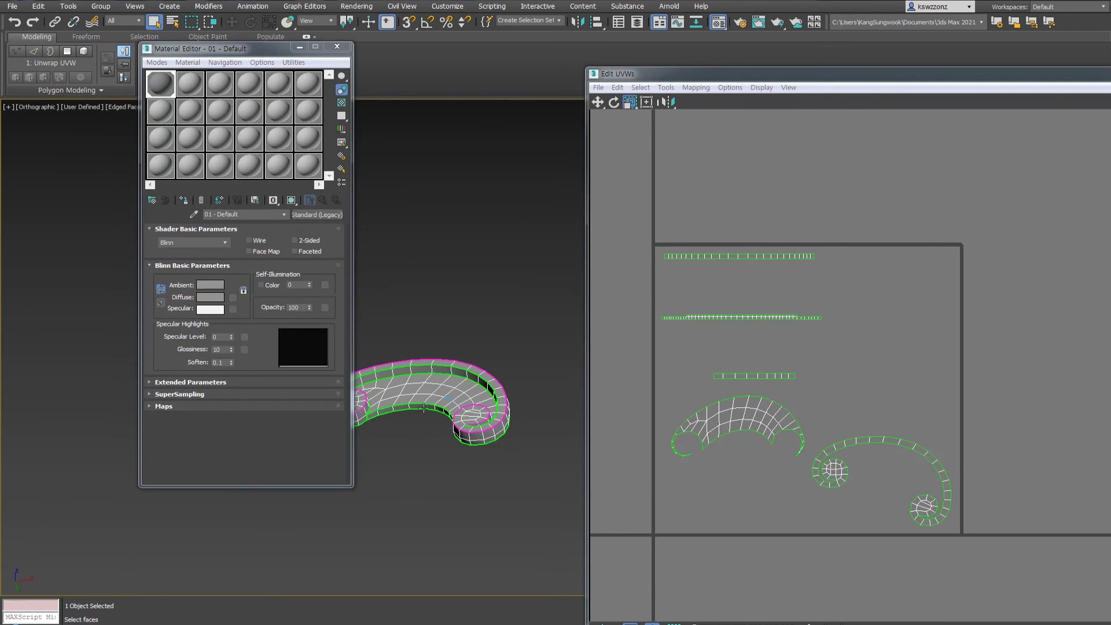
scroll(427, 418, "up", 2)
scroll(436, 402, "down", 2)
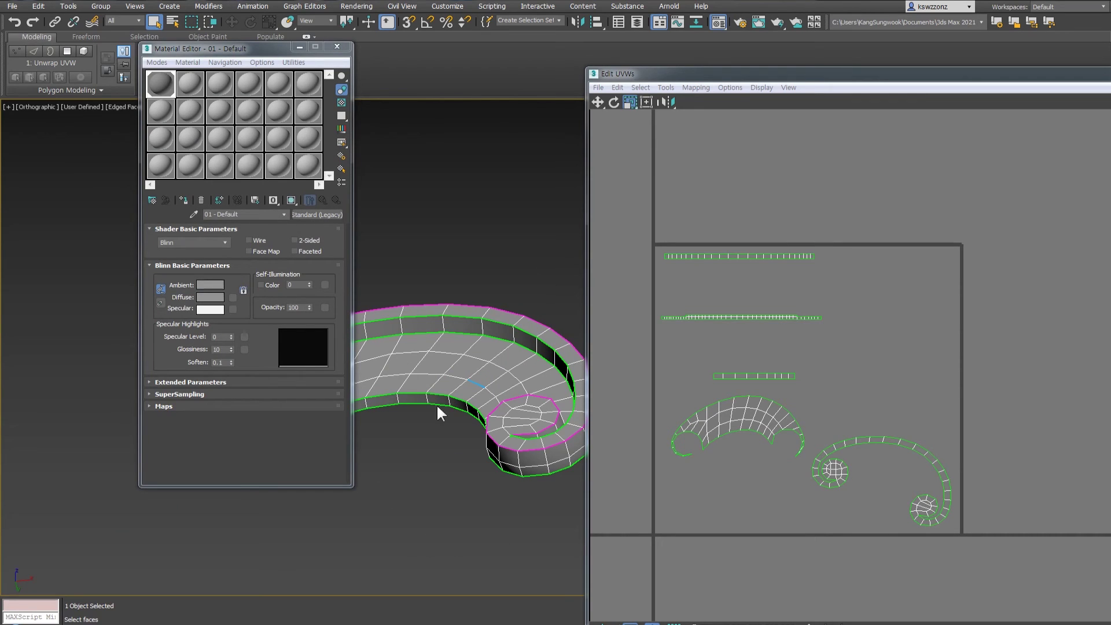
left_click(154, 111)
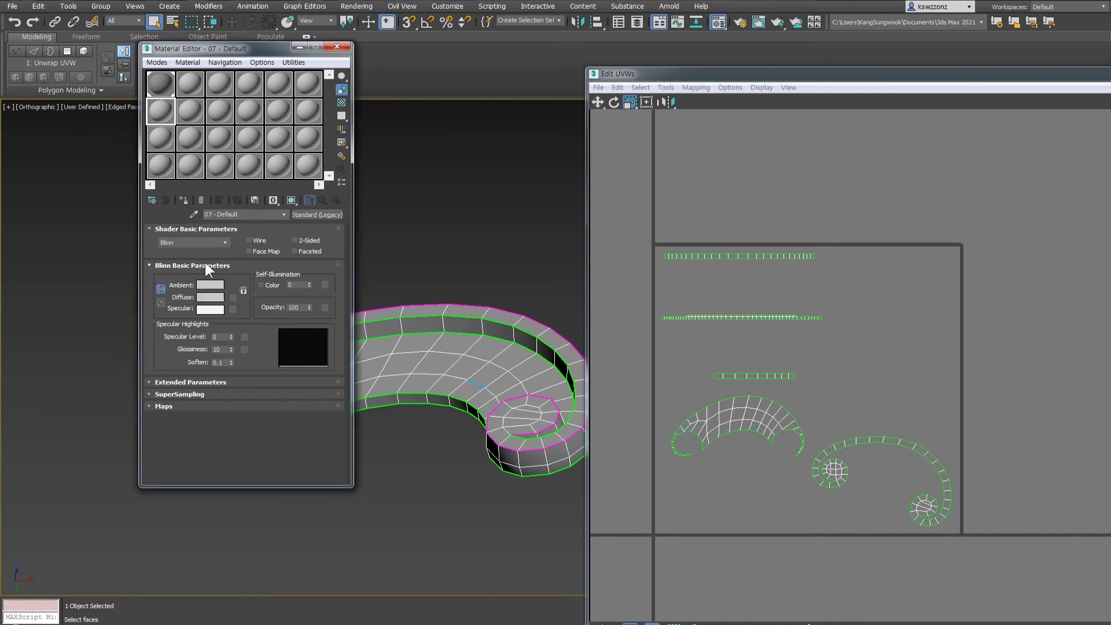
left_click(233, 297)
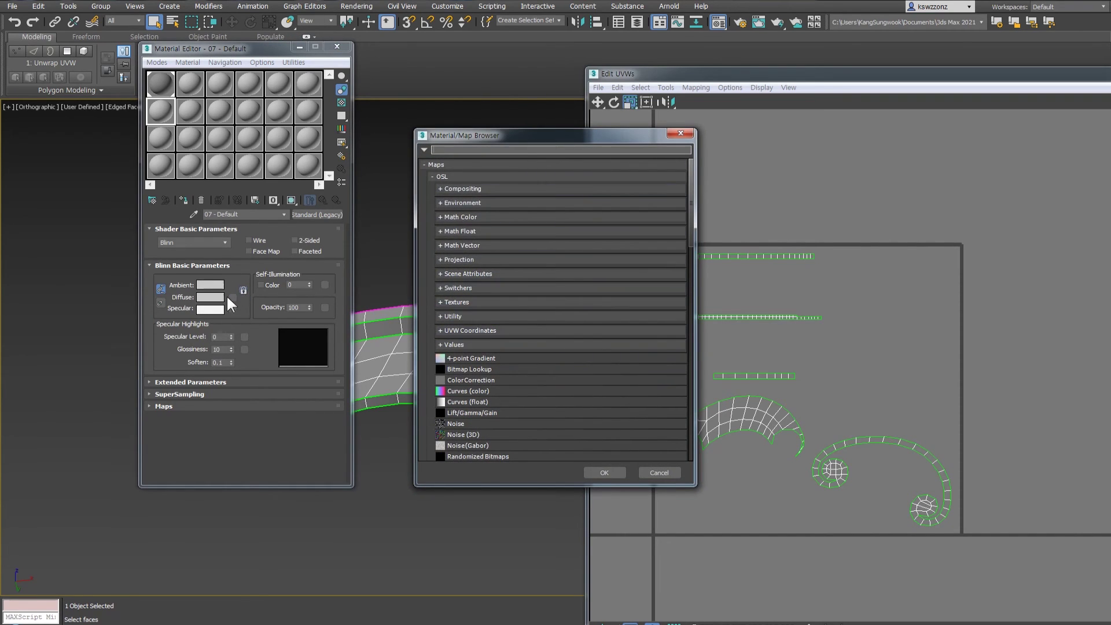
scroll(517, 420, "down", 1)
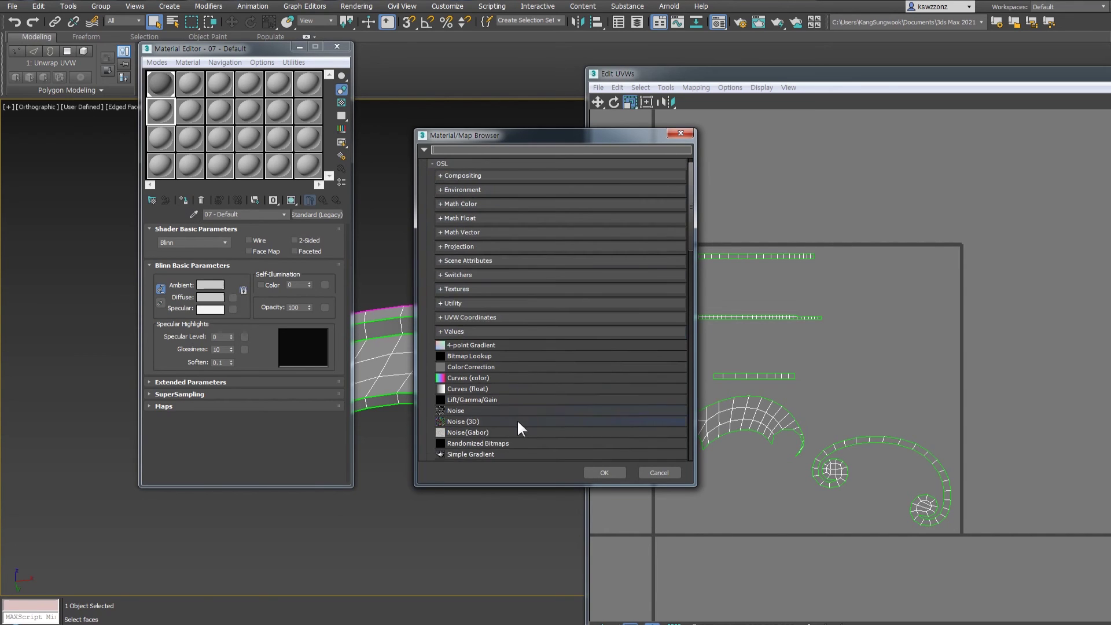
left_click(491, 390)
scroll(491, 388, "down", 5)
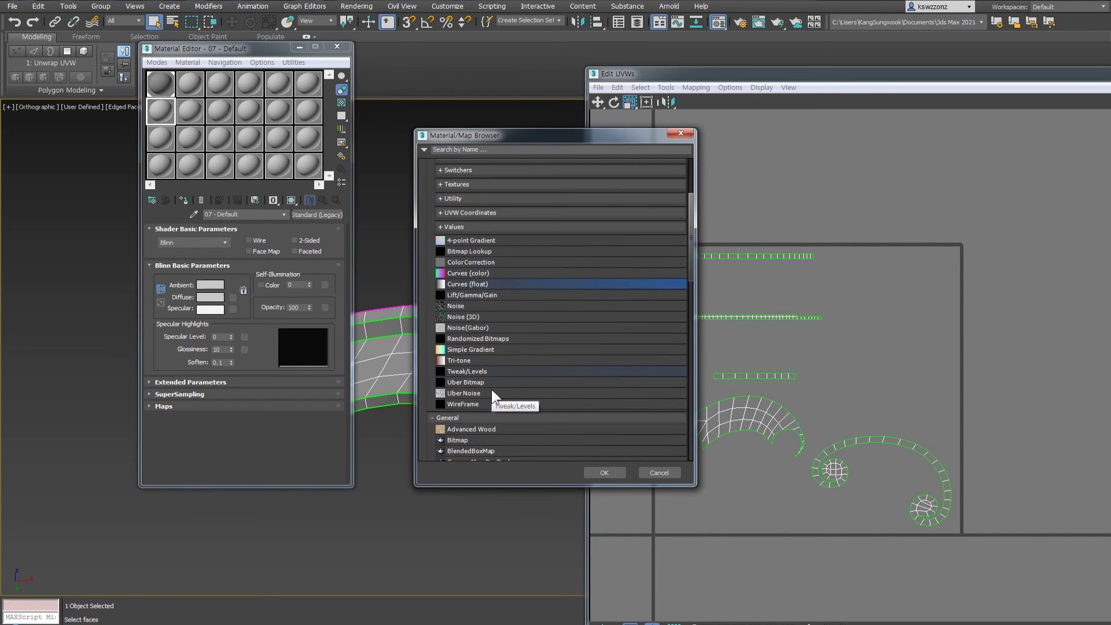
scroll(526, 372, "up", 5)
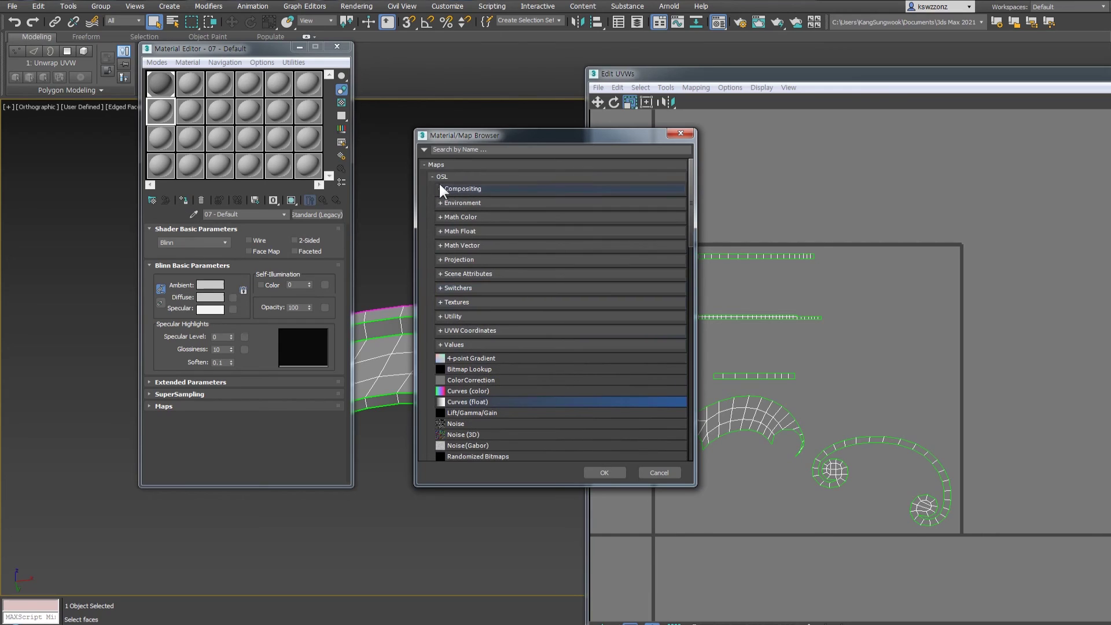
left_click(680, 133)
Assign the 02 - Default material to the selected model.
left_click(163, 87)
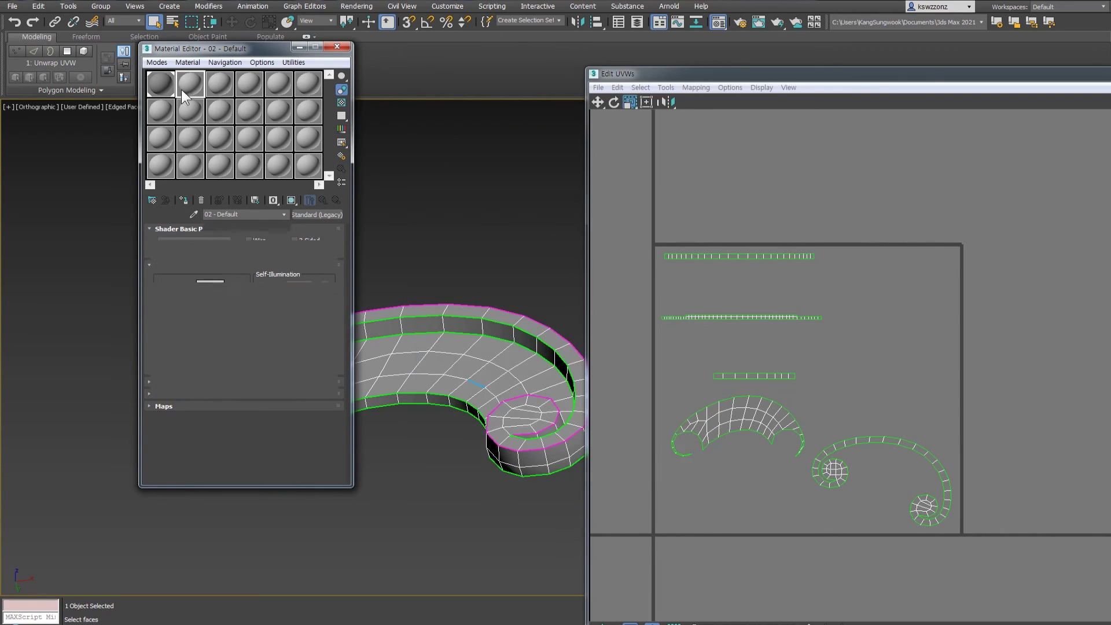
left_click(191, 87)
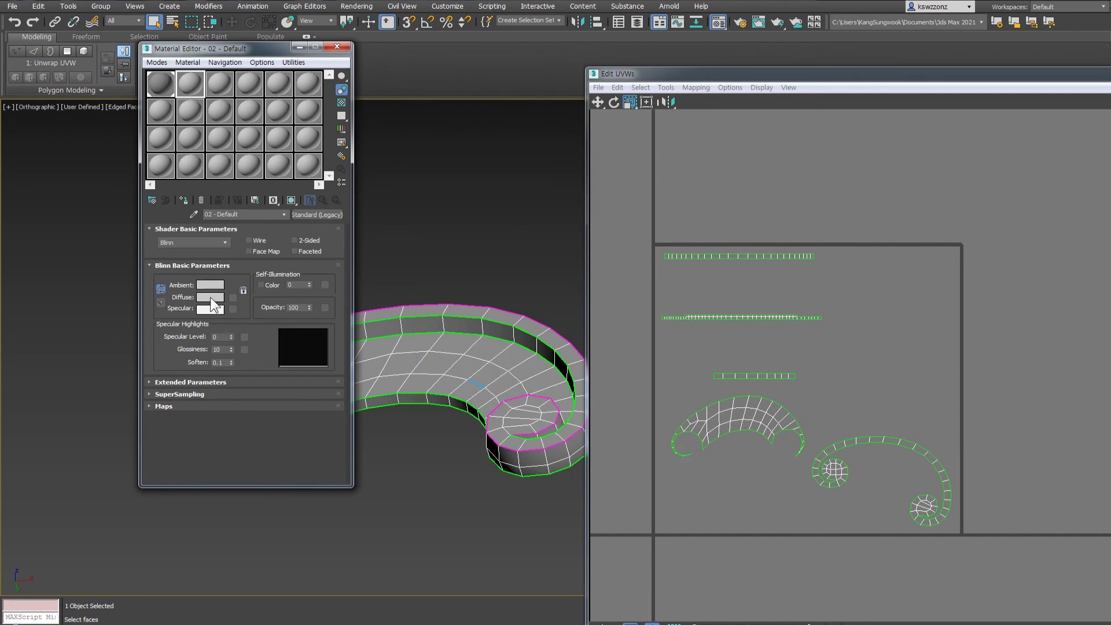
left_click(186, 199)
Give the material's diffuse color a Checker map and show the shaded material on the model in the viewport.
left_click(232, 298)
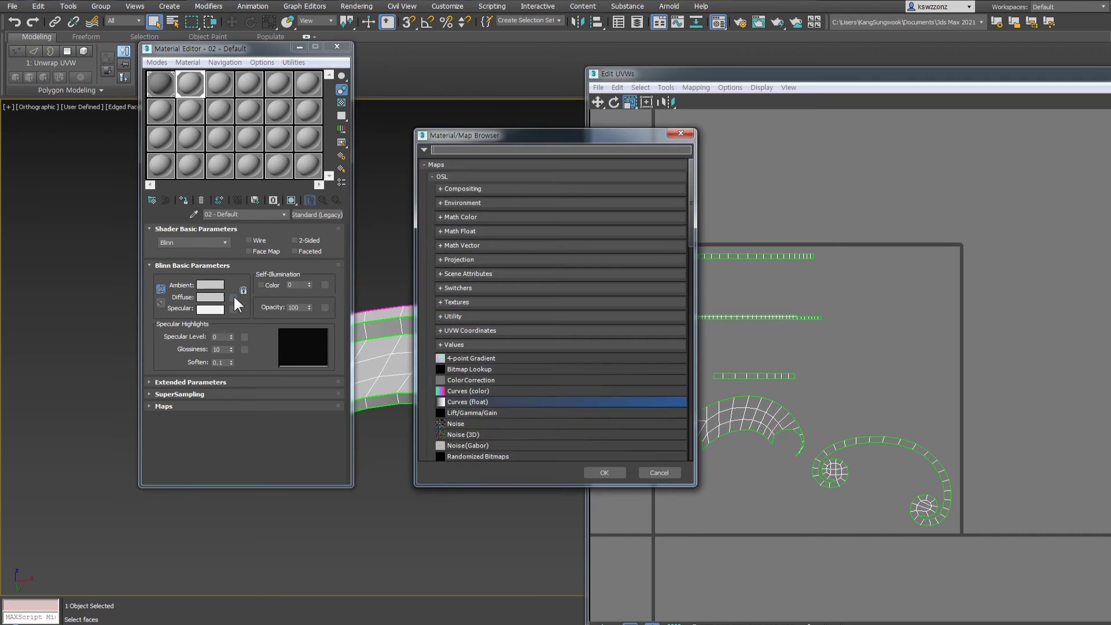
left_click(444, 187)
left_click(442, 186)
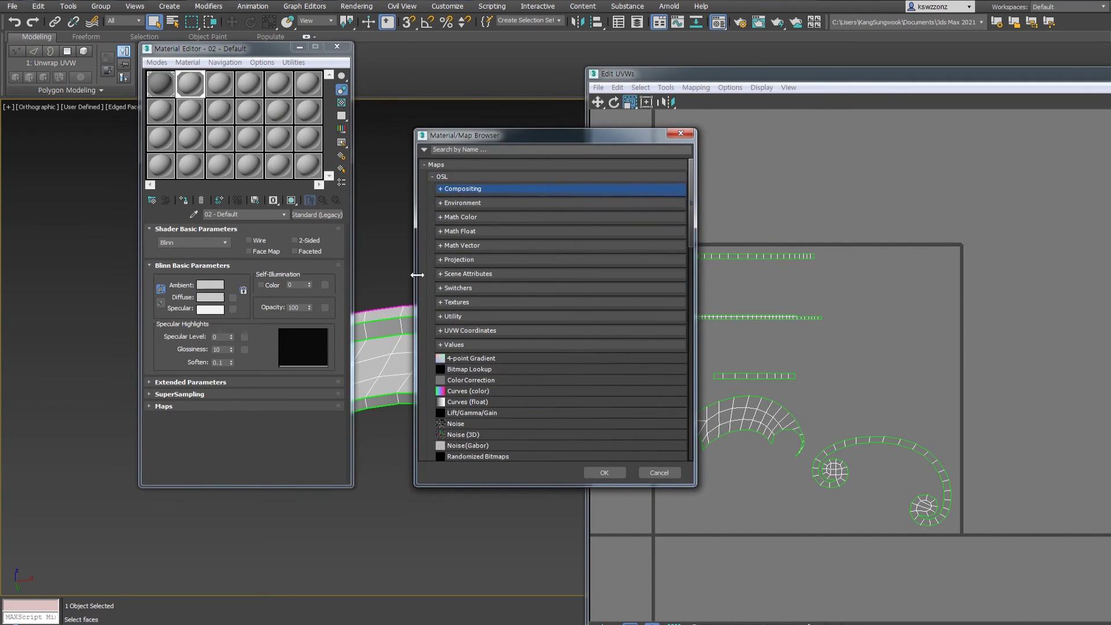
scroll(491, 315, "down", 3)
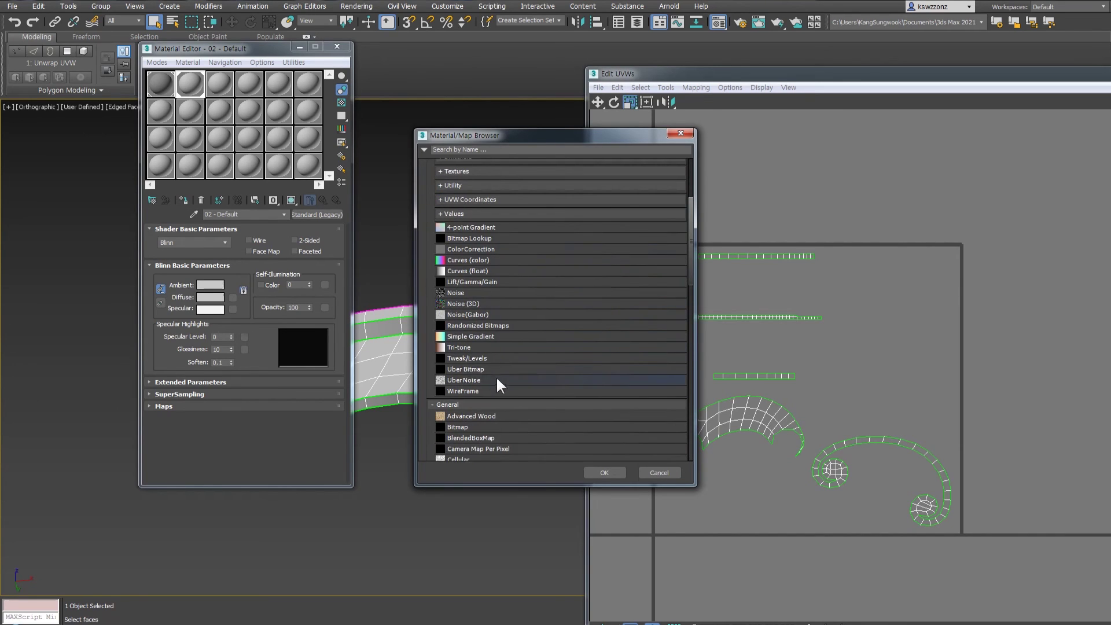
scroll(502, 379, "down", 2)
left_click(512, 405)
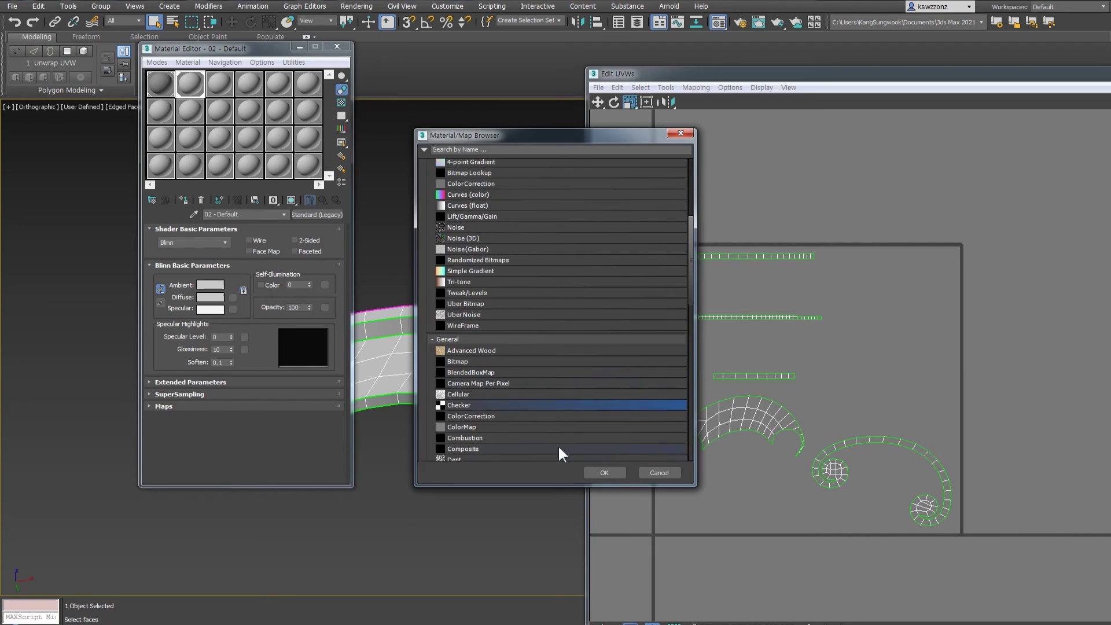
left_click(604, 473)
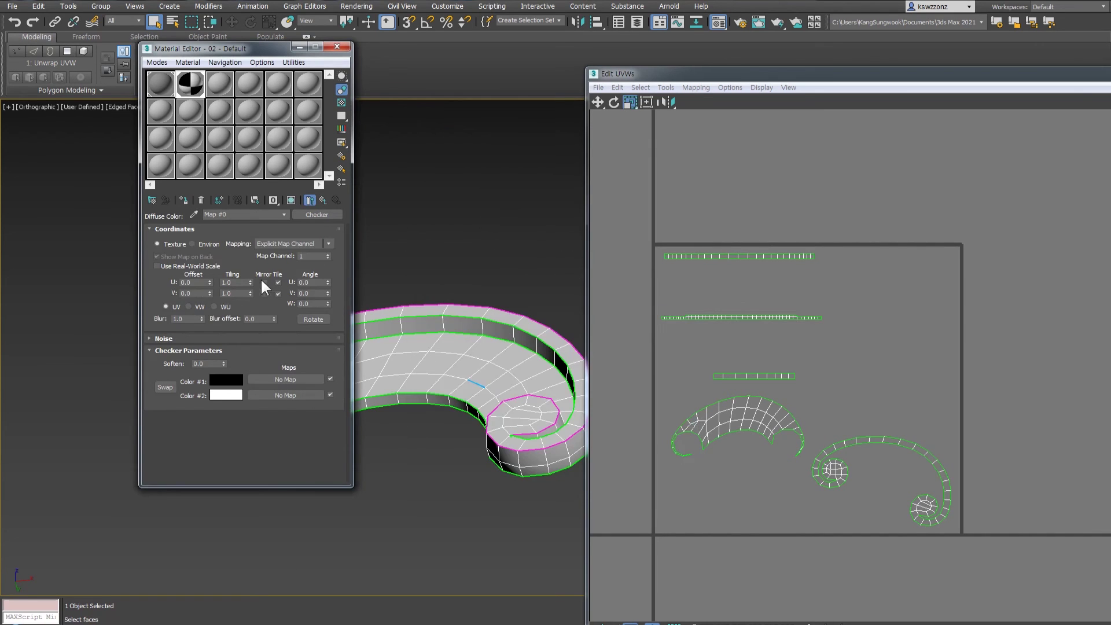
left_click(185, 199)
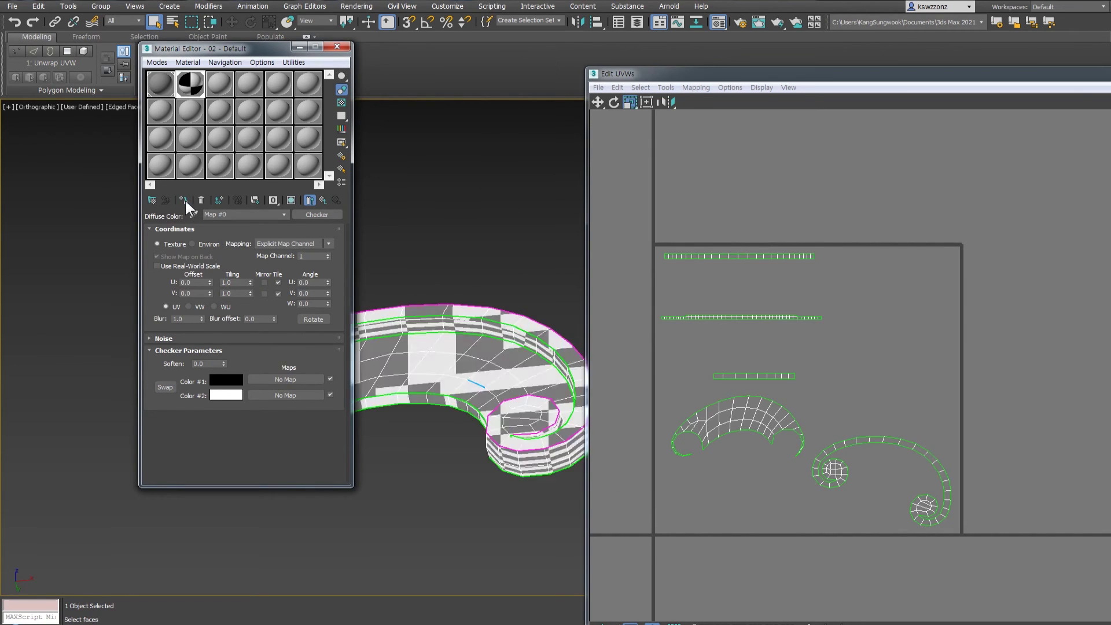
left_click(292, 199)
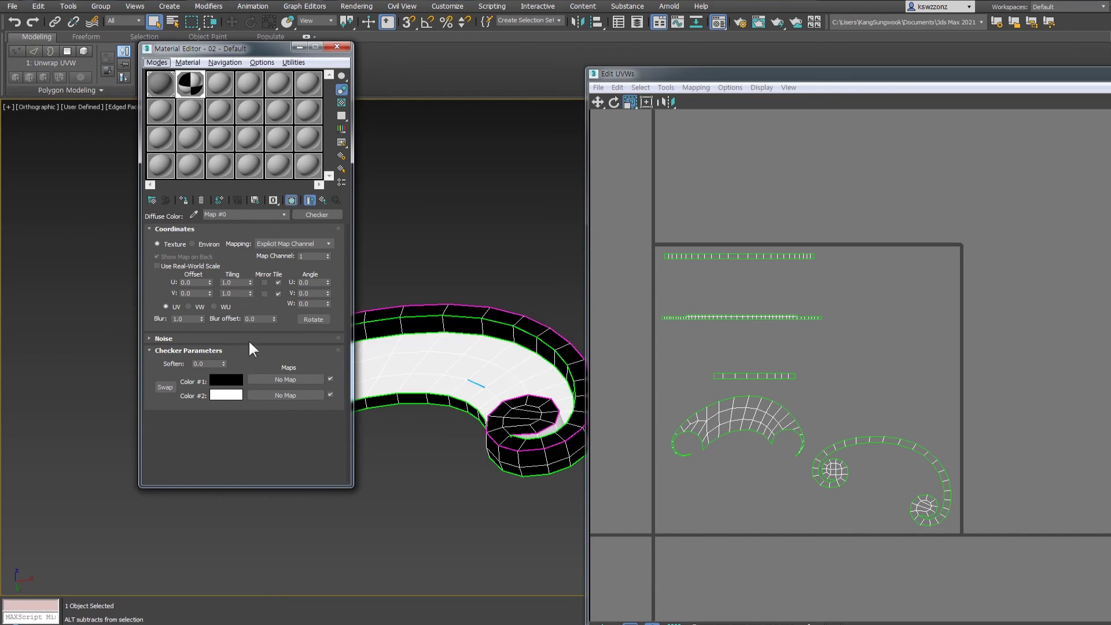
Try a tiling of 15 in both U and V for the Checker map.
left_click(234, 283)
type("15")
key("Tab")
type("15")
key("Return")
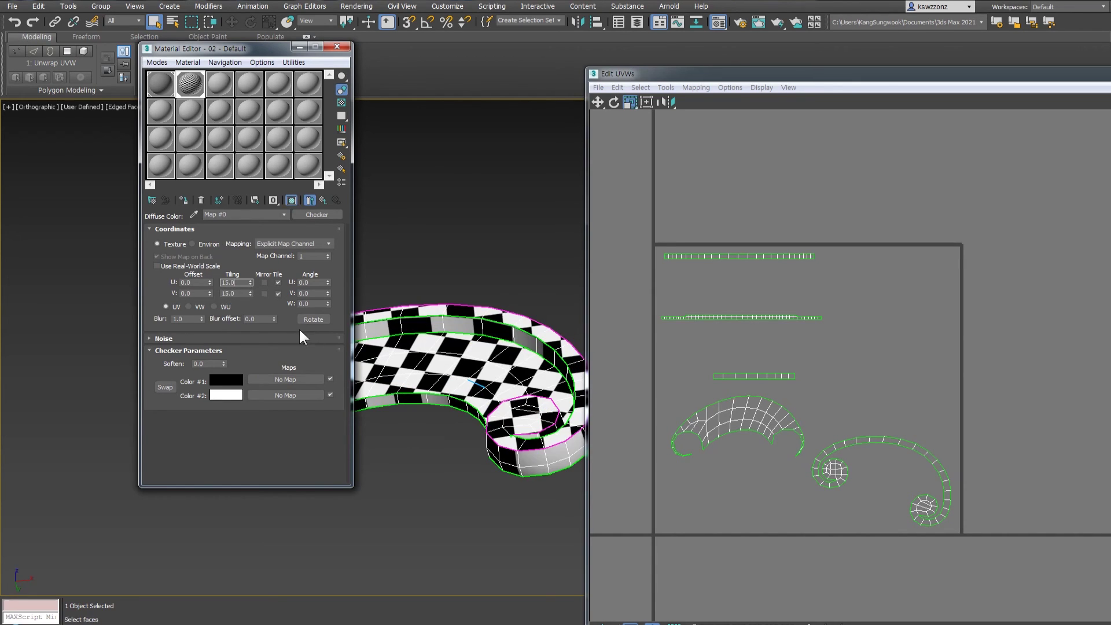
Set the Checker map's U and V tiling to 20.
type("20")
key("Tab")
type("0")
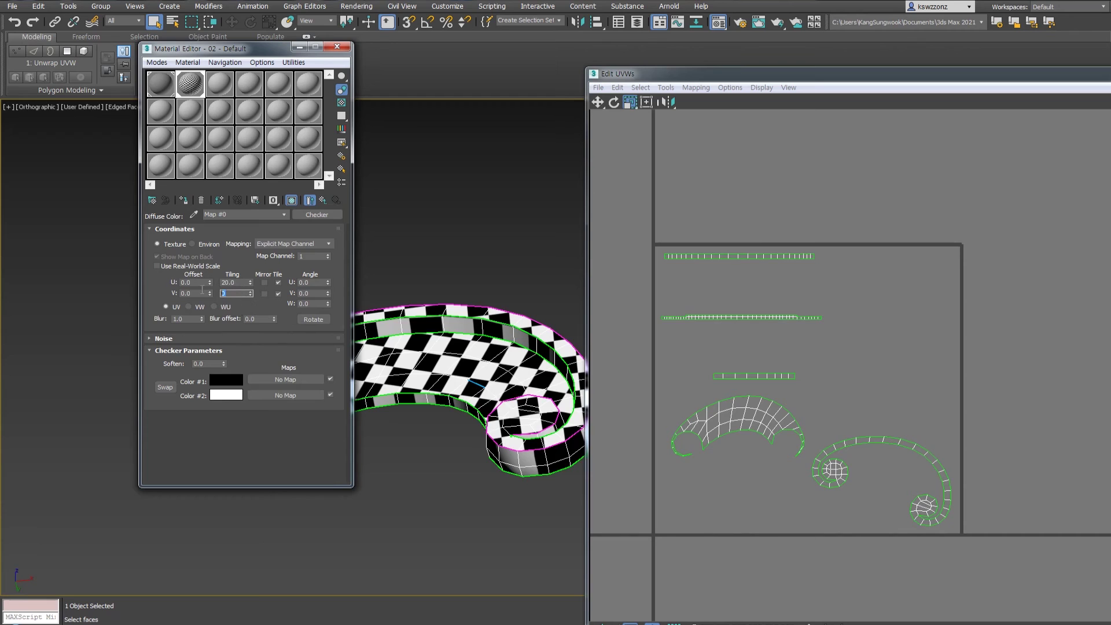
key("Return")
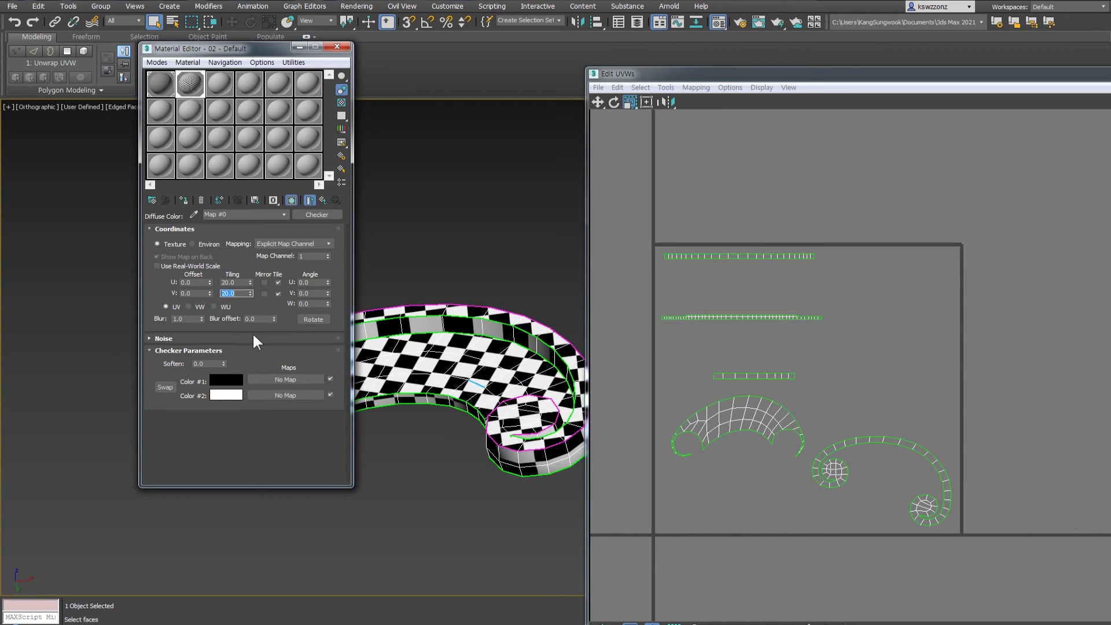
Examine the denser checker pattern on the model and highlight the large arched face by selecting its UV piece.
middle_click_drag(429, 376, 497, 397, "alt")
key("ctrl+shift+r")
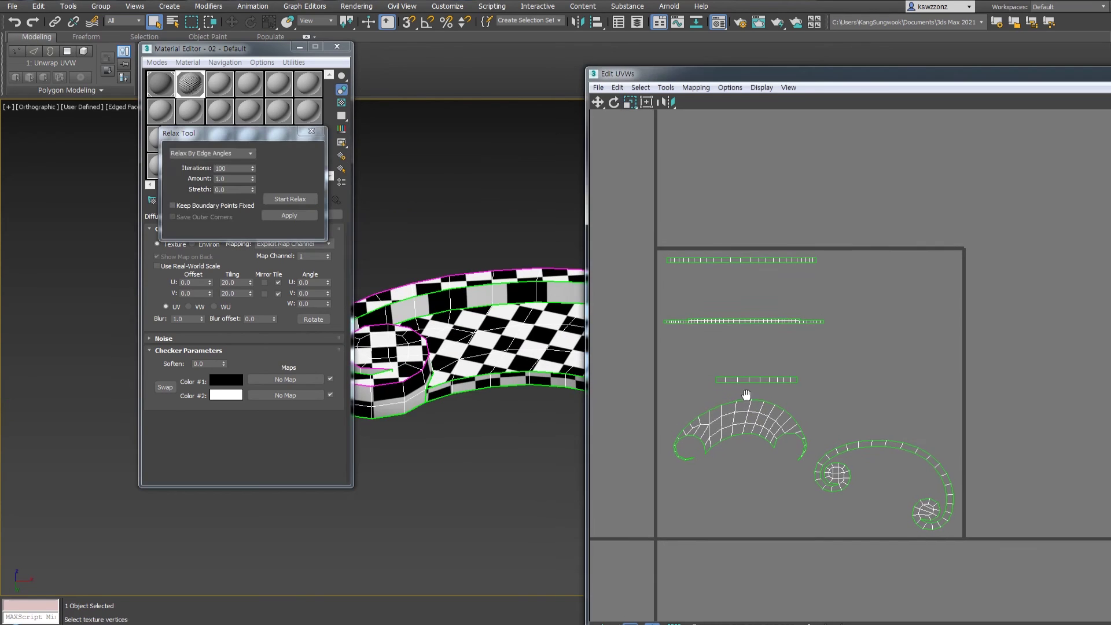
middle_click_drag(702, 349, 703, 360)
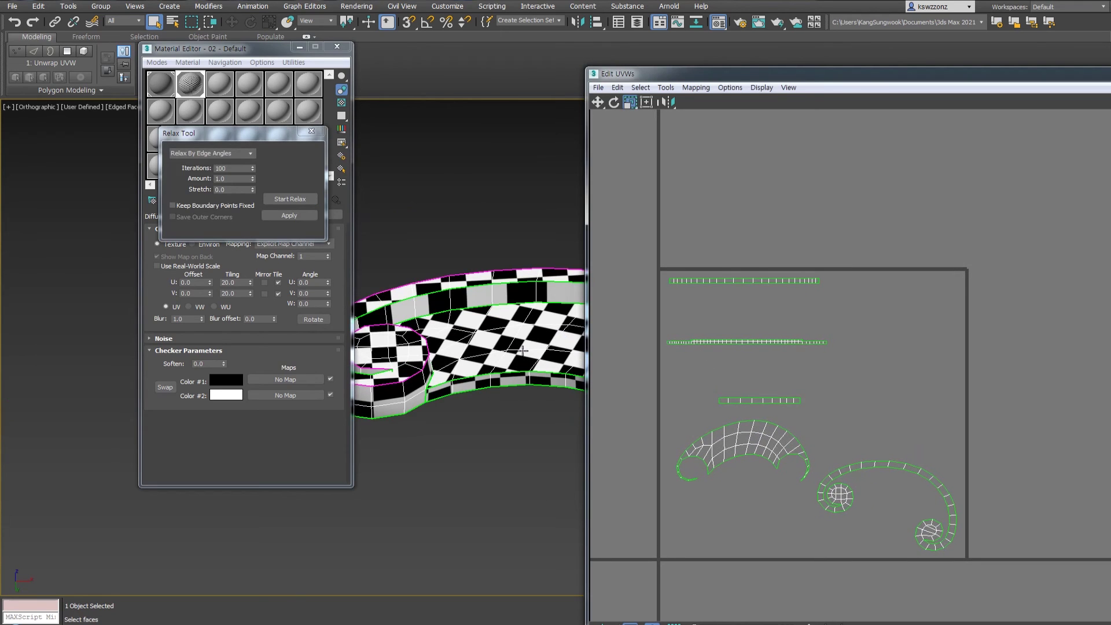
scroll(492, 350, "up", 4)
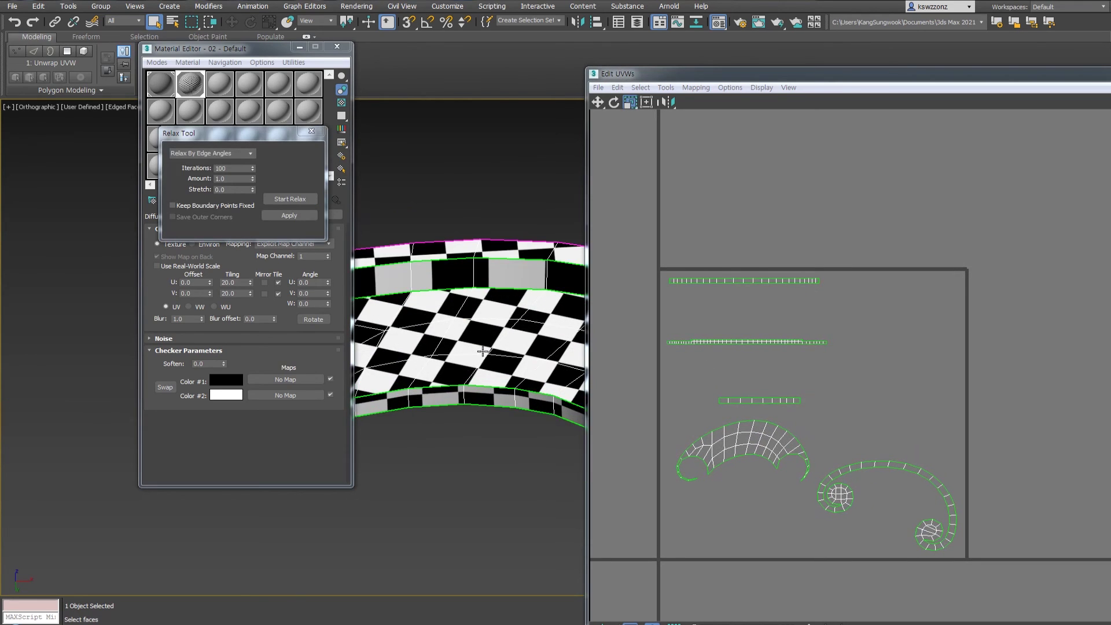
left_click(698, 449)
left_click_drag(718, 378, 826, 417)
left_click_drag(757, 469, 758, 468)
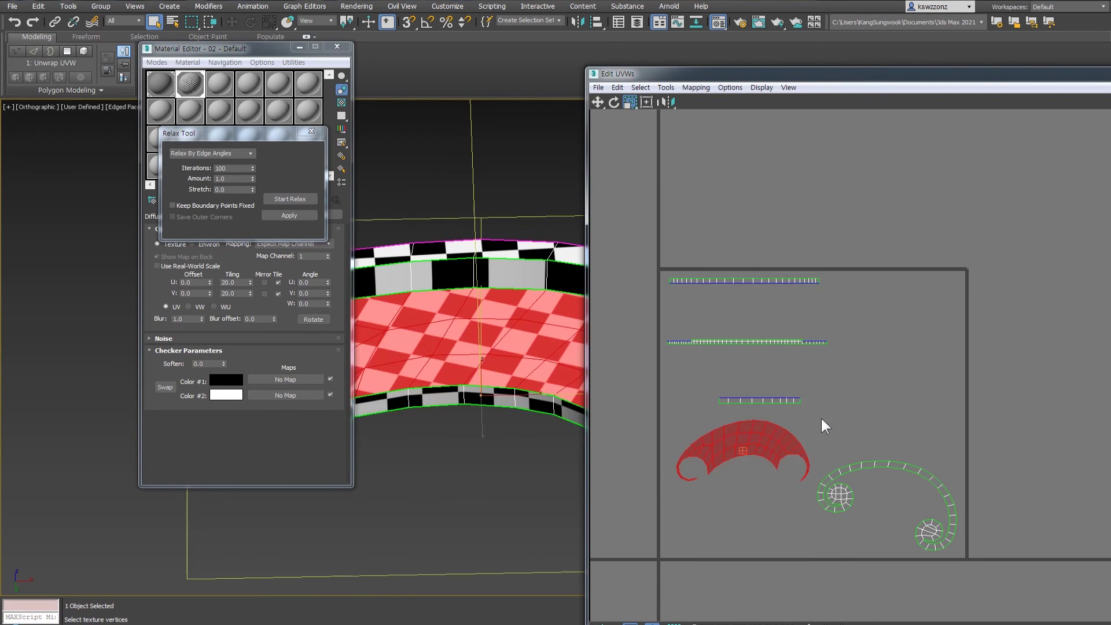
Select the short UV strip and examine its checker squares on the lower rim against those on the adjoining face.
left_click(723, 400)
scroll(447, 363, "up", 4)
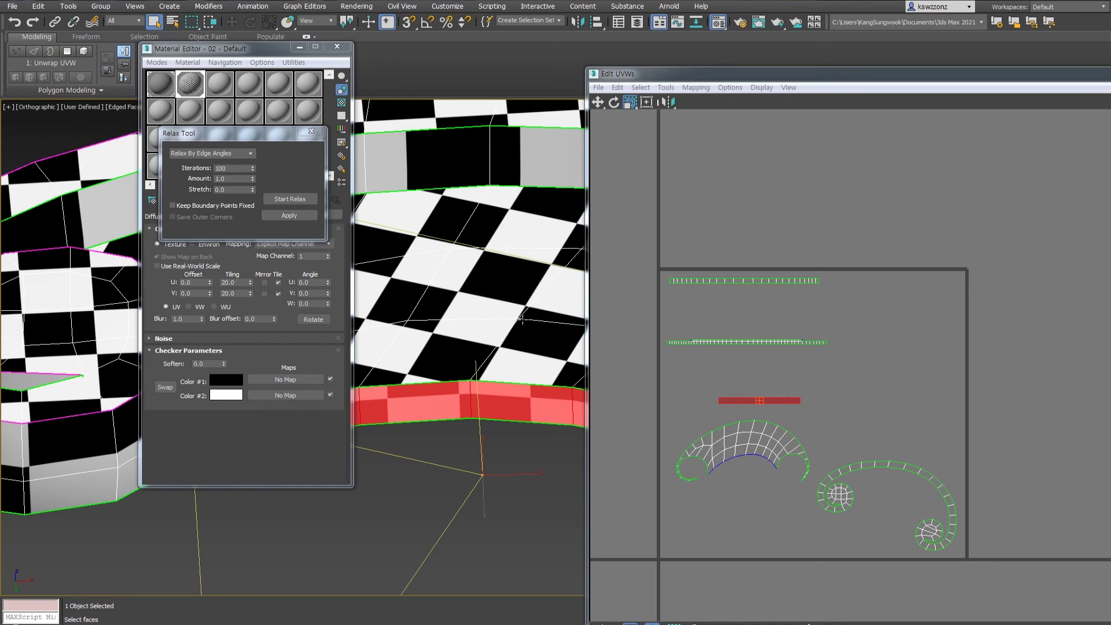
middle_click_drag(473, 350, 492, 362)
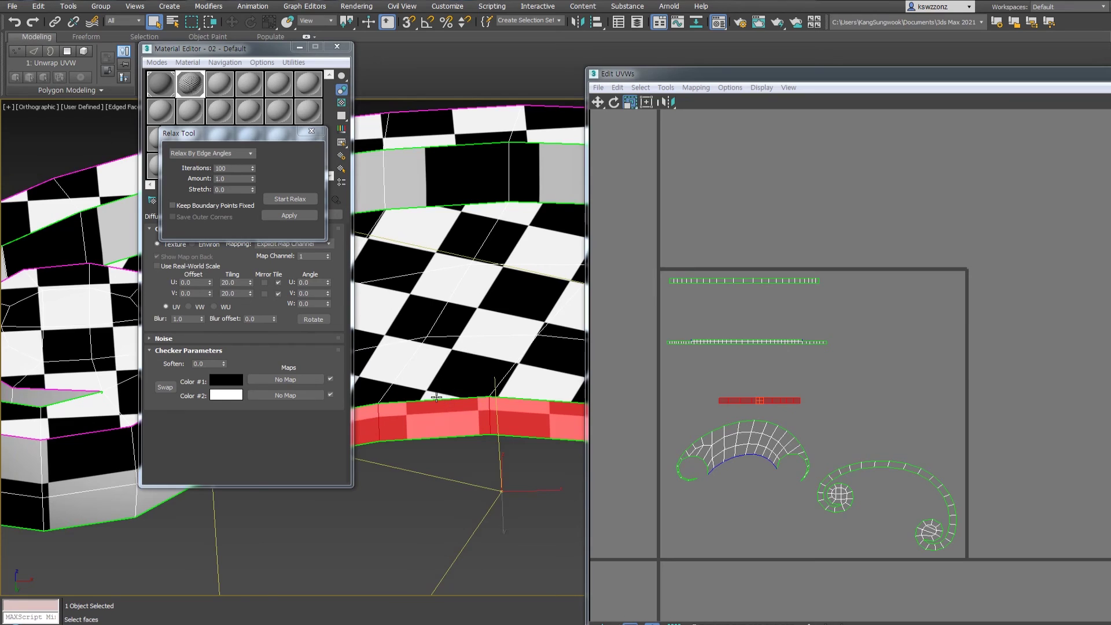
middle_click_drag(437, 397, 470, 383, "alt")
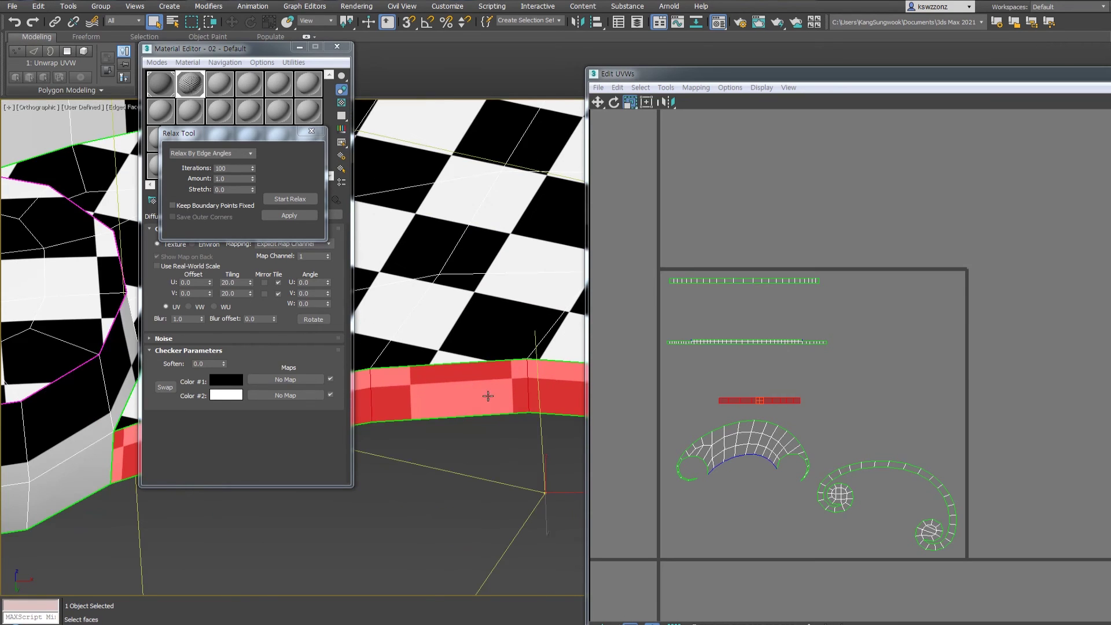
scroll(704, 440, "up", 2)
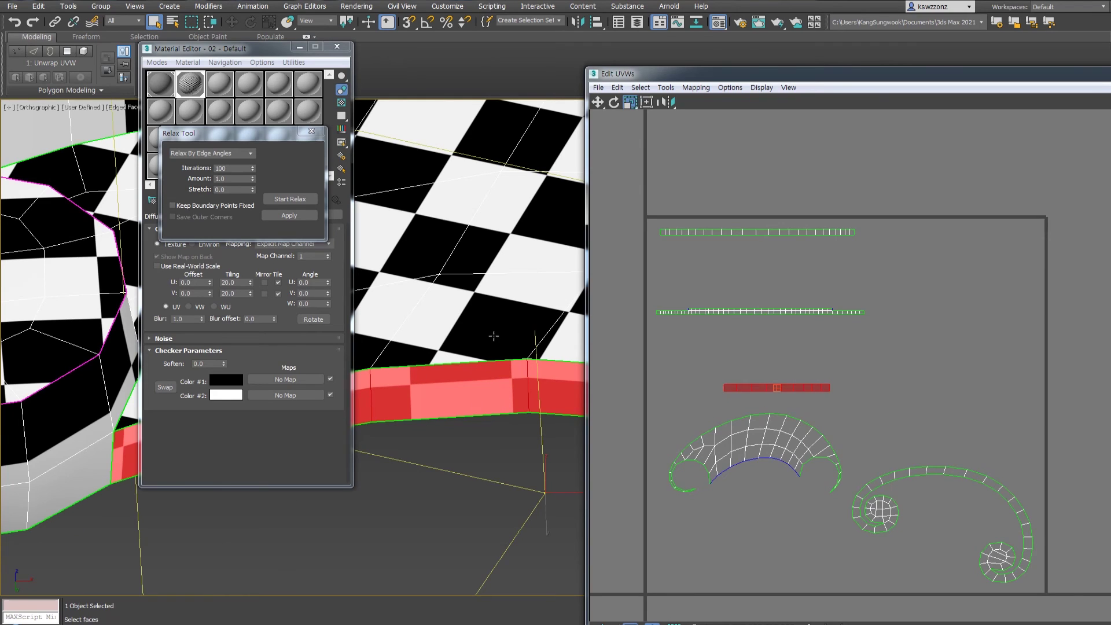
scroll(425, 393, "down", 2)
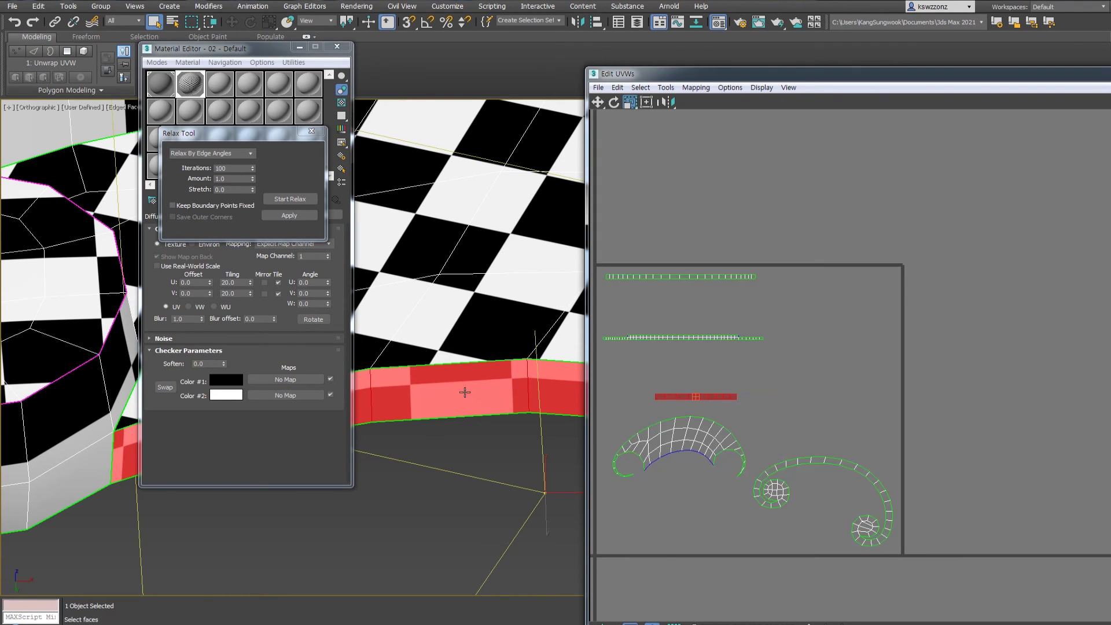
scroll(450, 377, "down", 2)
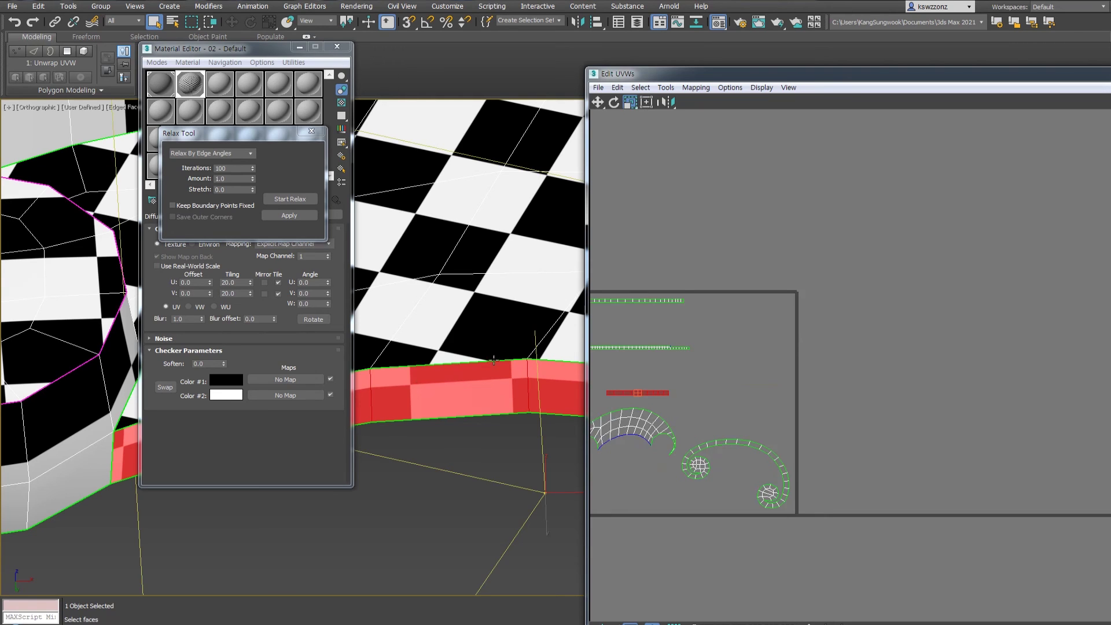
scroll(613, 394, "up", 1)
scroll(473, 450, "down", 3)
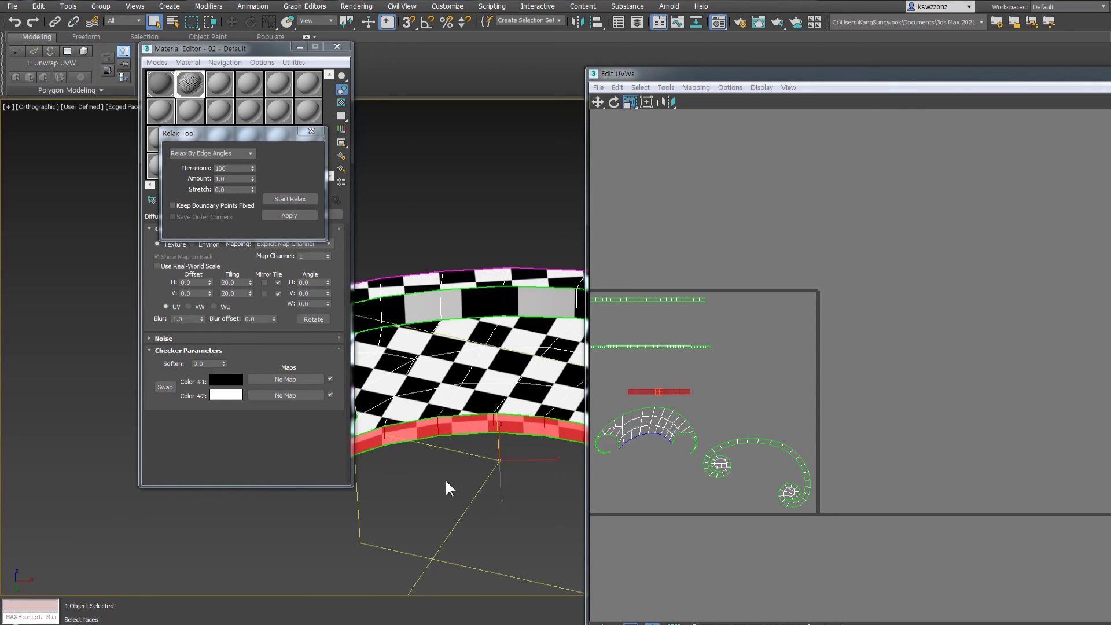
scroll(448, 434, "up", 5)
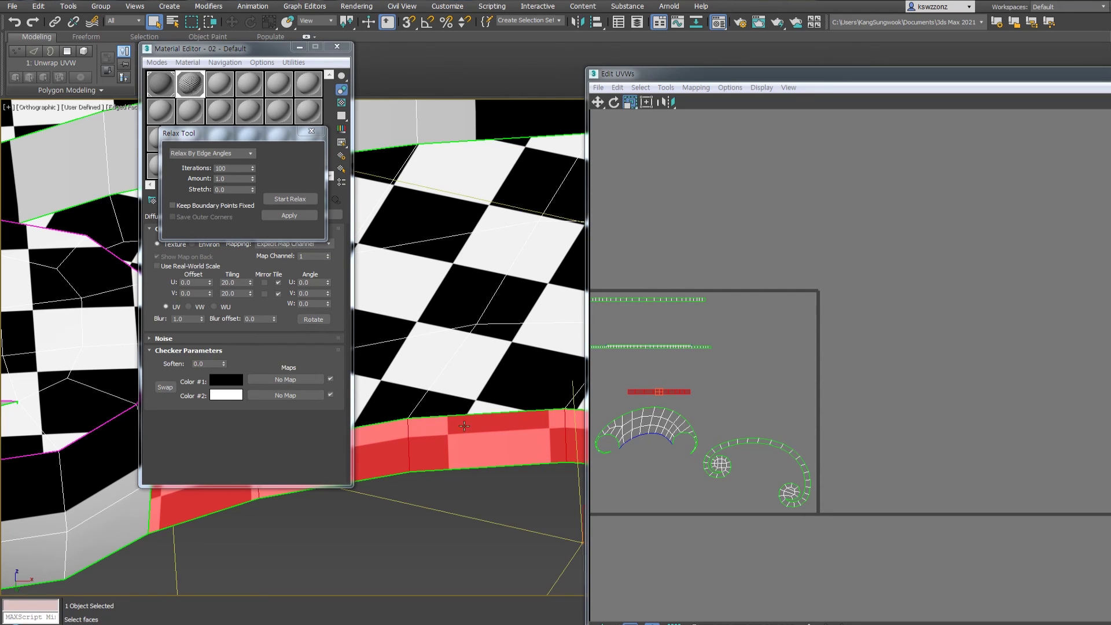
scroll(844, 416, "up", 4)
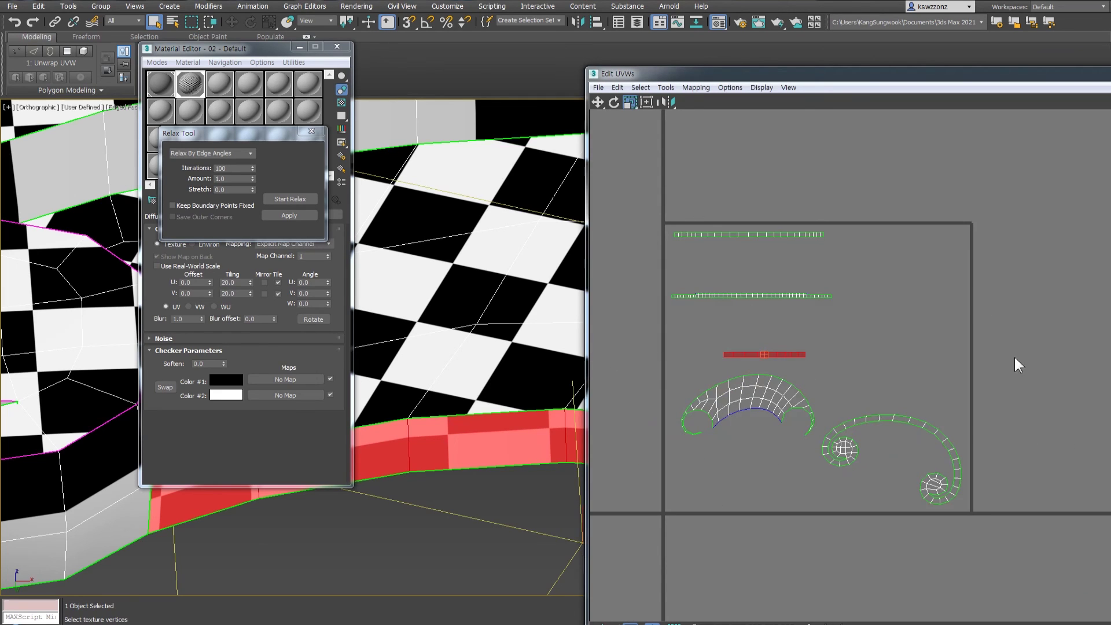
Select all the UV pieces and scale them down slightly together inside the UV tile.
middle_click_drag(713, 345, 728, 370)
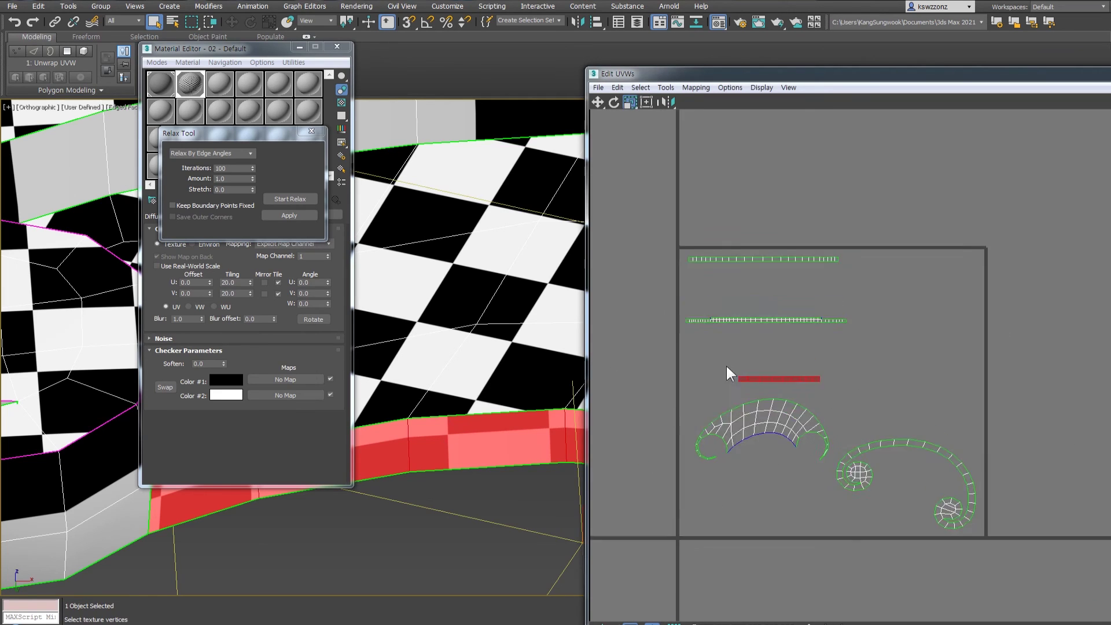
middle_click_drag(802, 435, 826, 461)
key("ctrl+a")
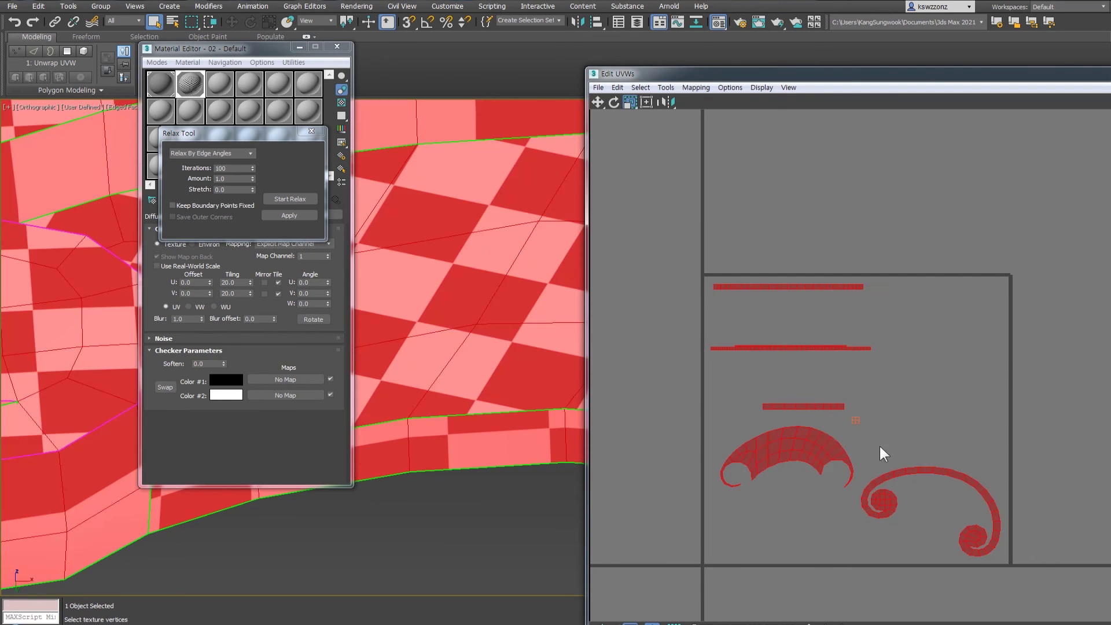
left_click_drag(806, 434, 814, 432)
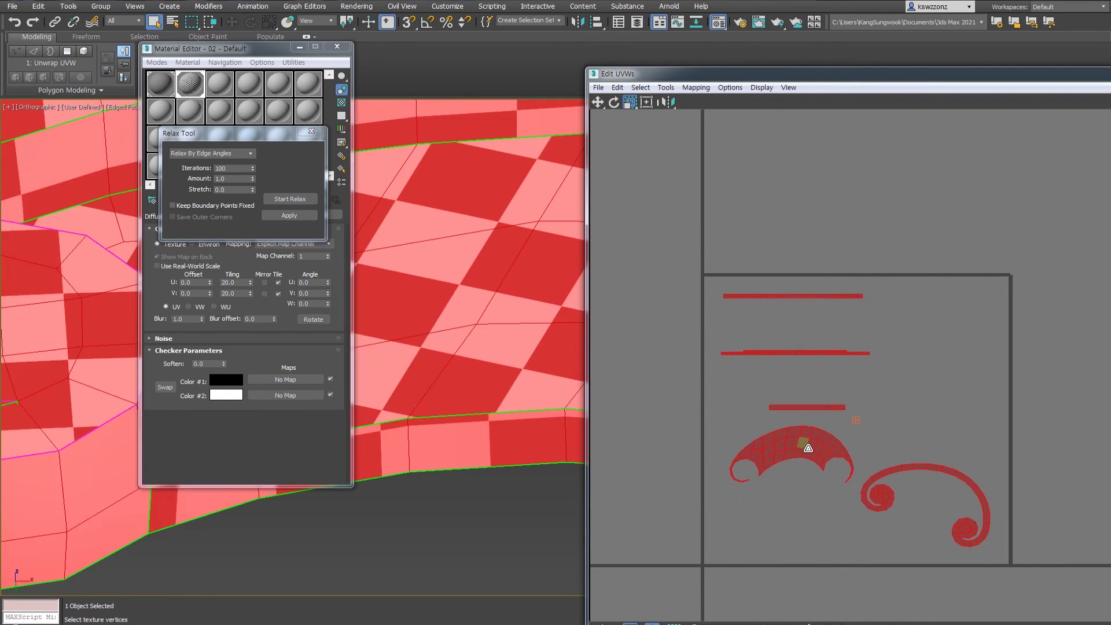
Compare checker sizes on the model by selecting the short strip, and the arched and scroll pieces together.
left_click(753, 420)
left_click(841, 406)
scroll(781, 408, "up", 4)
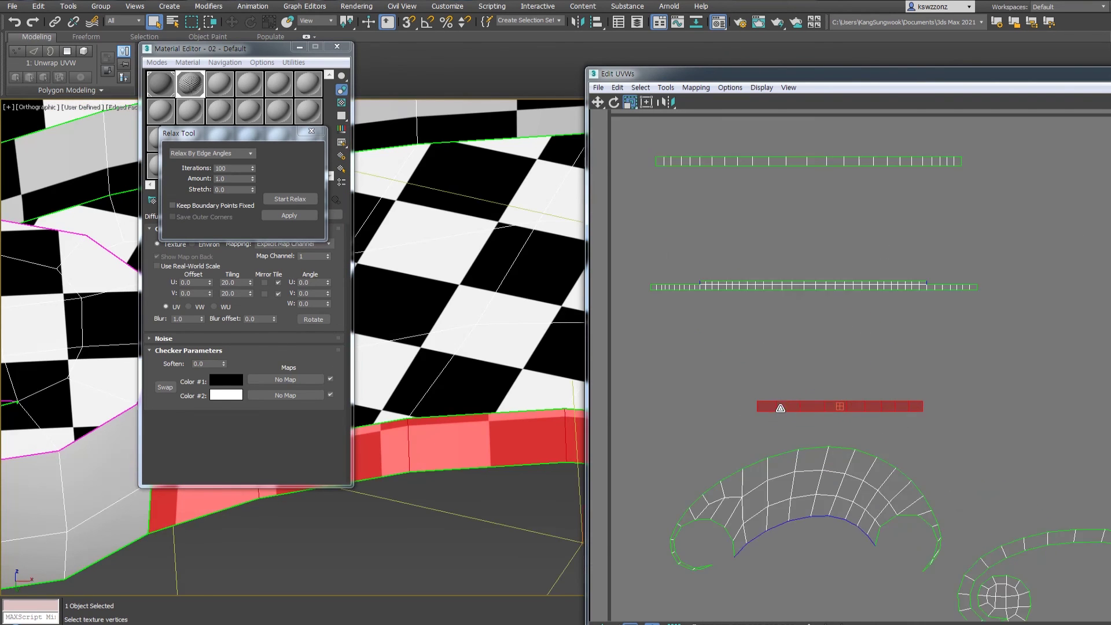
scroll(776, 428, "down", 2)
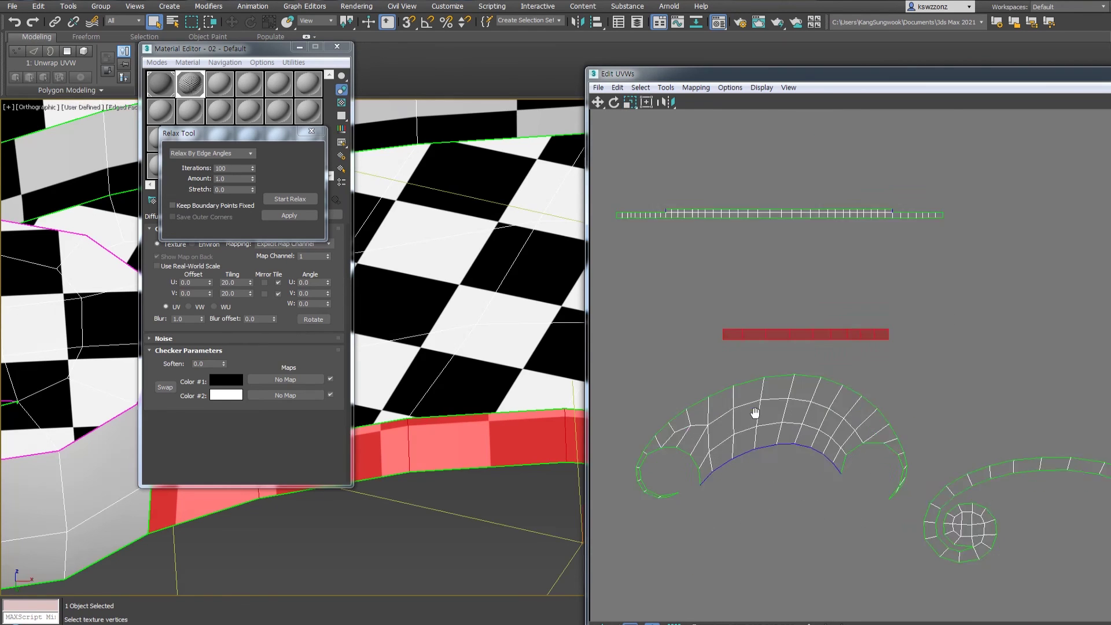
left_click(767, 437)
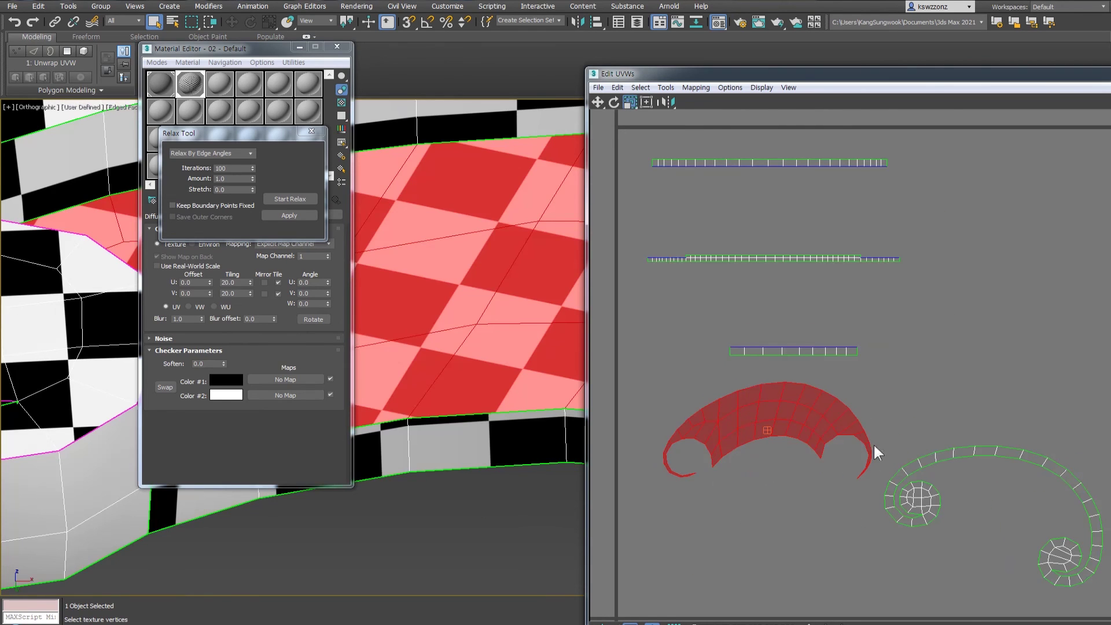
left_click(965, 458)
left_click(792, 415, "ctrl")
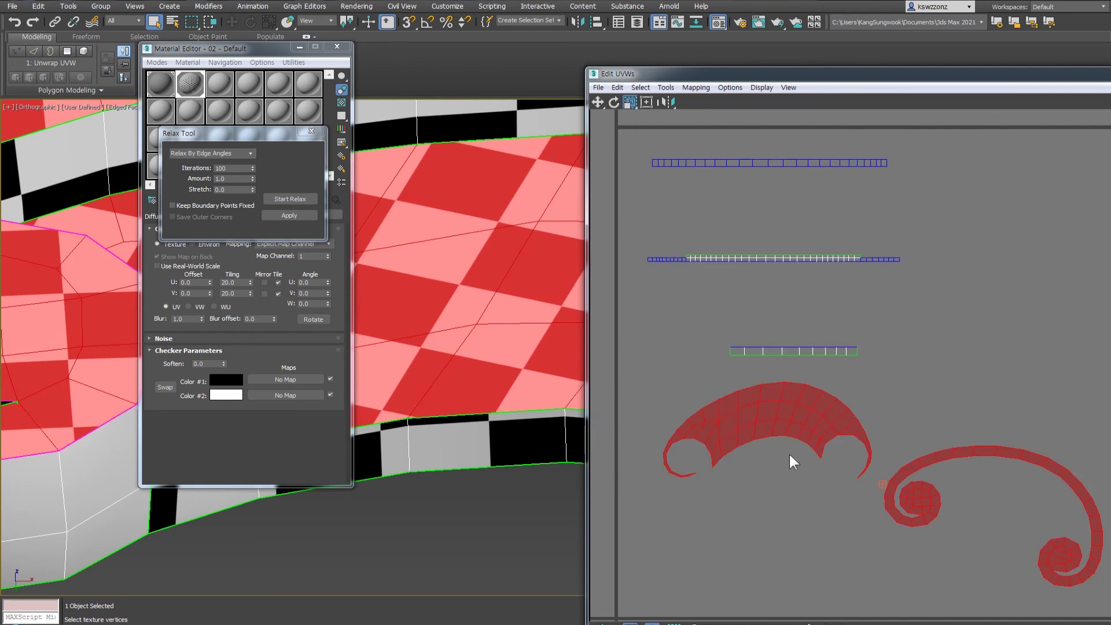
scroll(774, 405, "down", 3)
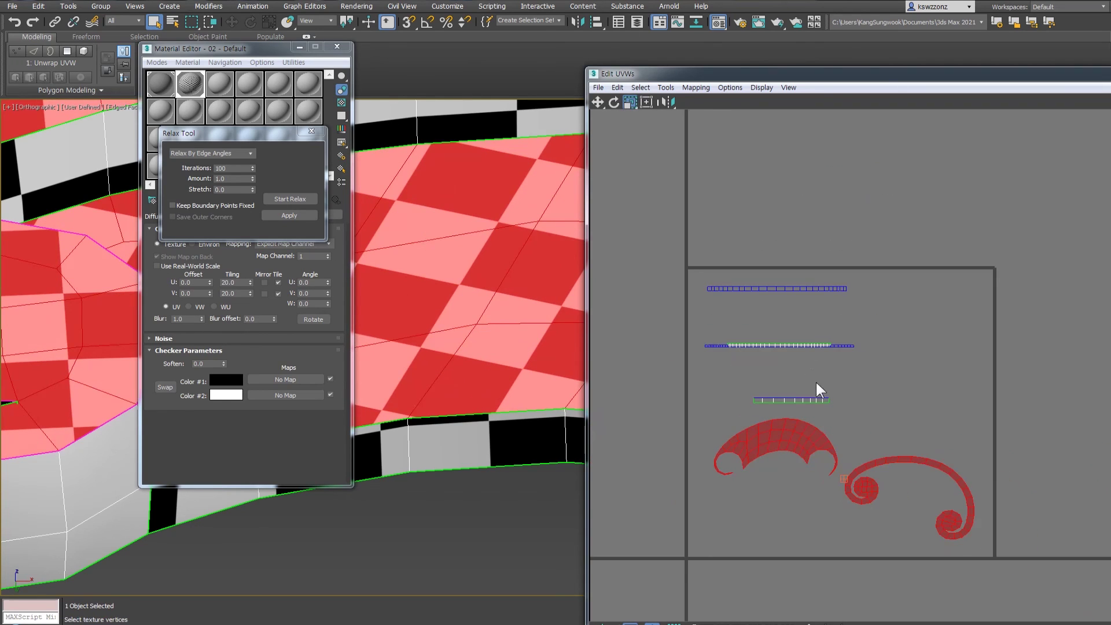
scroll(805, 414, "down", 2)
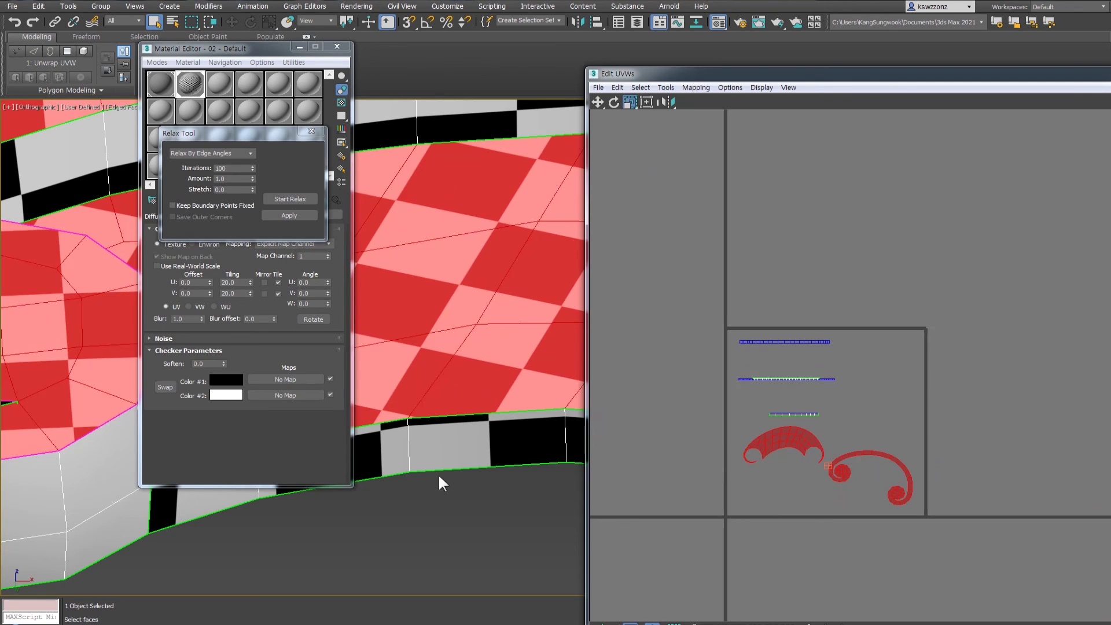
middle_click_drag(813, 398, 829, 415)
scroll(828, 414, "up", 2)
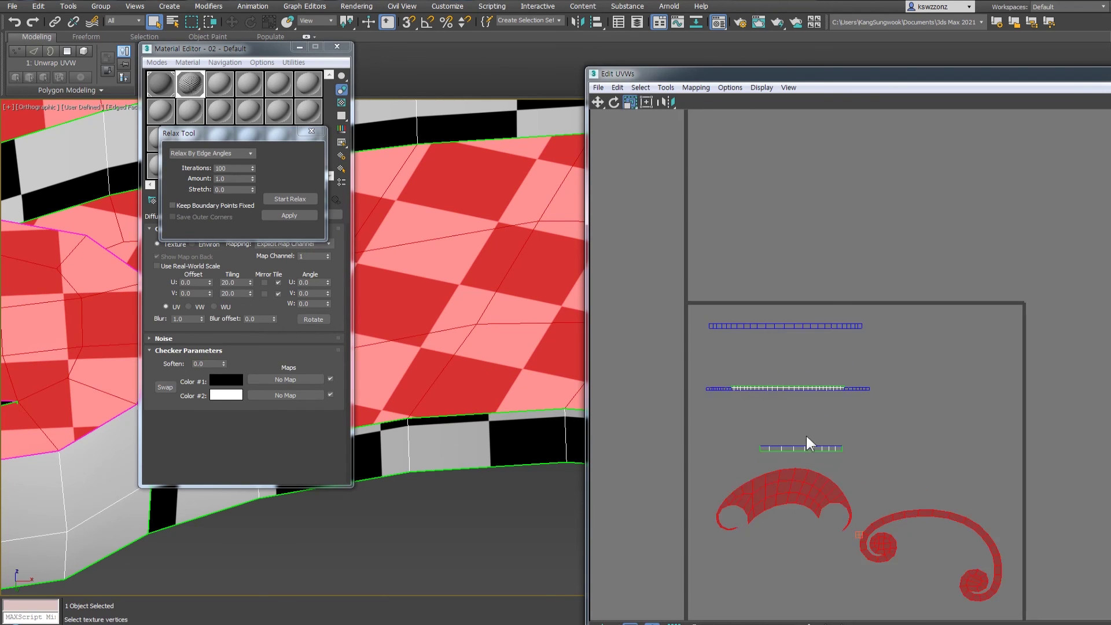
Move the three straight UV strips into a tight stack in the upper-left corner of the UV tile.
left_click(719, 371)
key("w")
left_click(856, 325)
left_click_drag(855, 325, 844, 312)
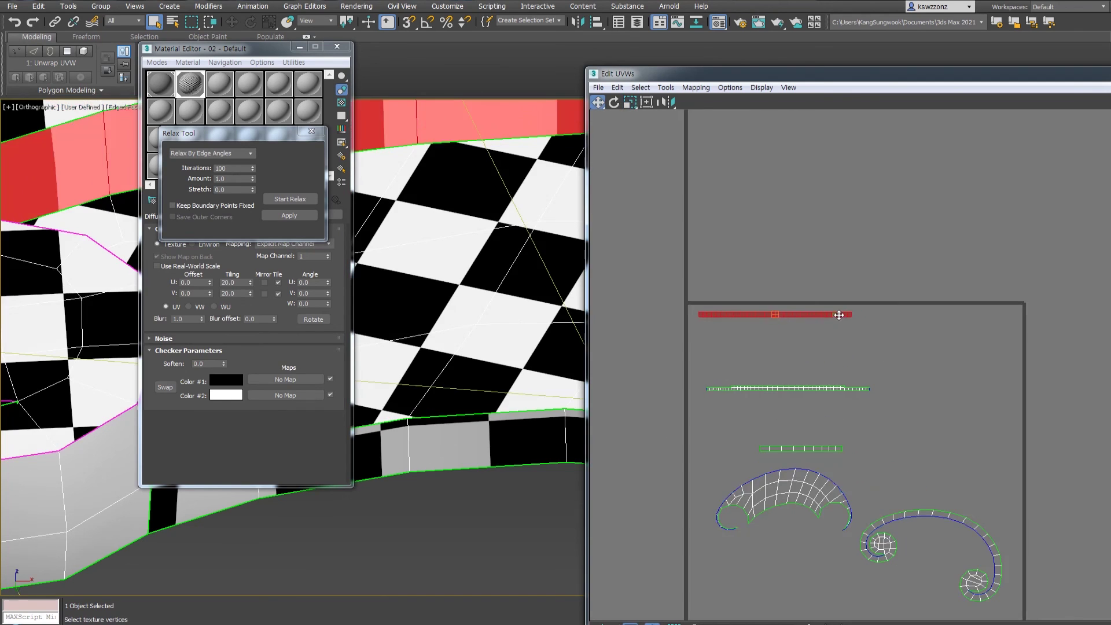
left_click(868, 388)
left_click_drag(833, 390, 822, 334)
left_click(816, 449)
left_click_drag(816, 448, 748, 348)
Move the arched UV piece just beneath the stacked strips and place the scroll piece directly below the arch.
left_click(775, 486)
left_click_drag(775, 486, 794, 389)
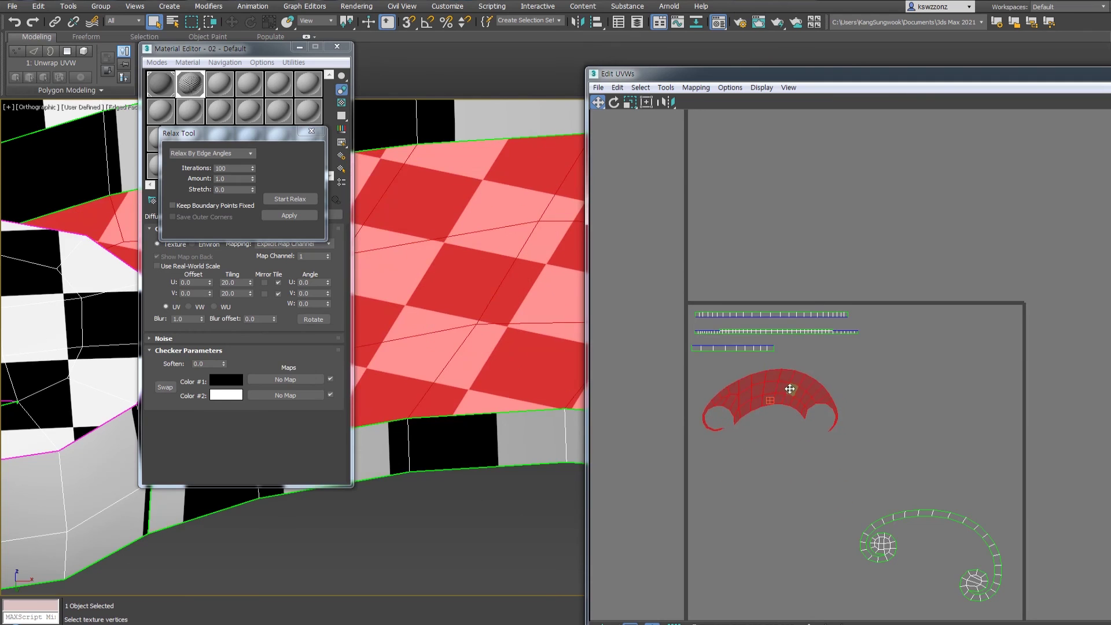
scroll(791, 397, "down", 2)
left_click(928, 545)
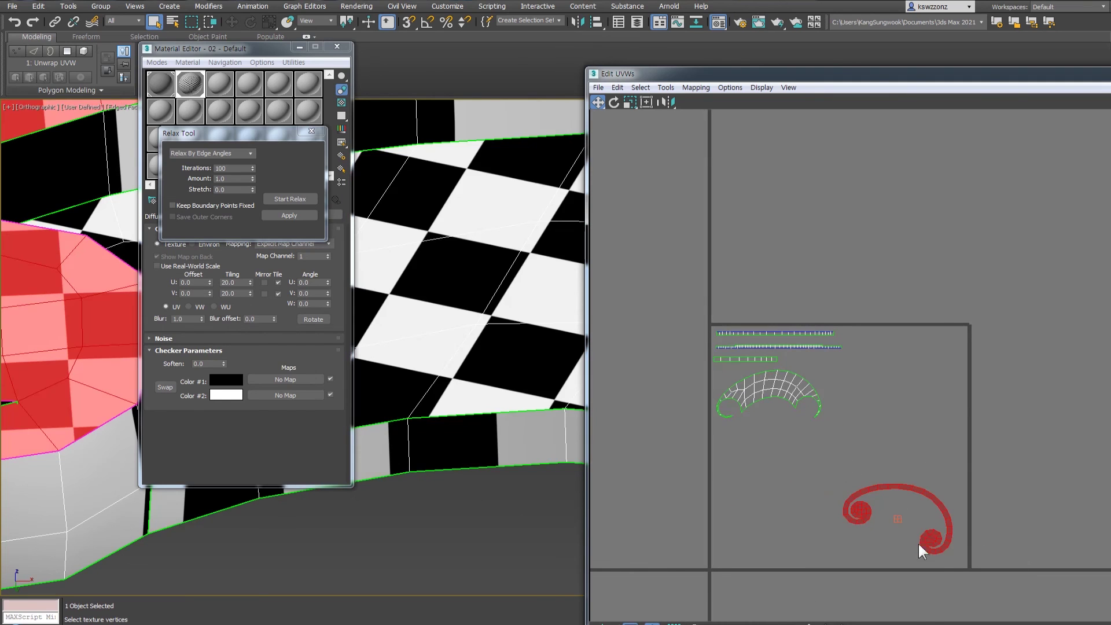
left_click_drag(928, 545, 821, 478)
key("e")
key("w")
key("e")
key("w")
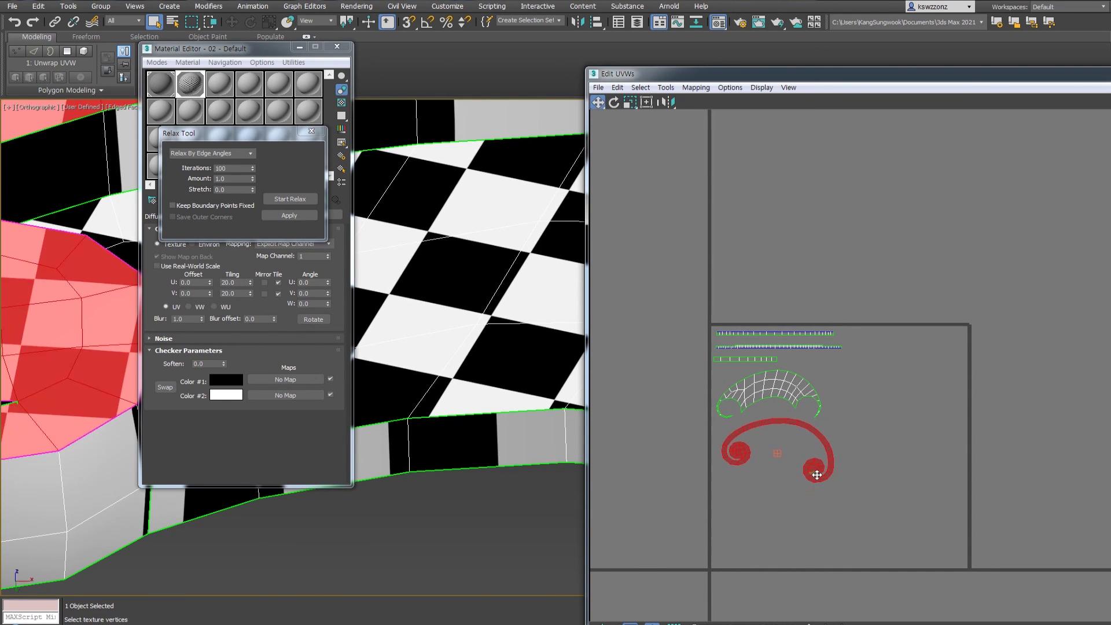
Move the Material Editor and Relax Tool windows clear of the model and examine the checker pattern across the whole shape.
left_click_drag(263, 51, 226, 333)
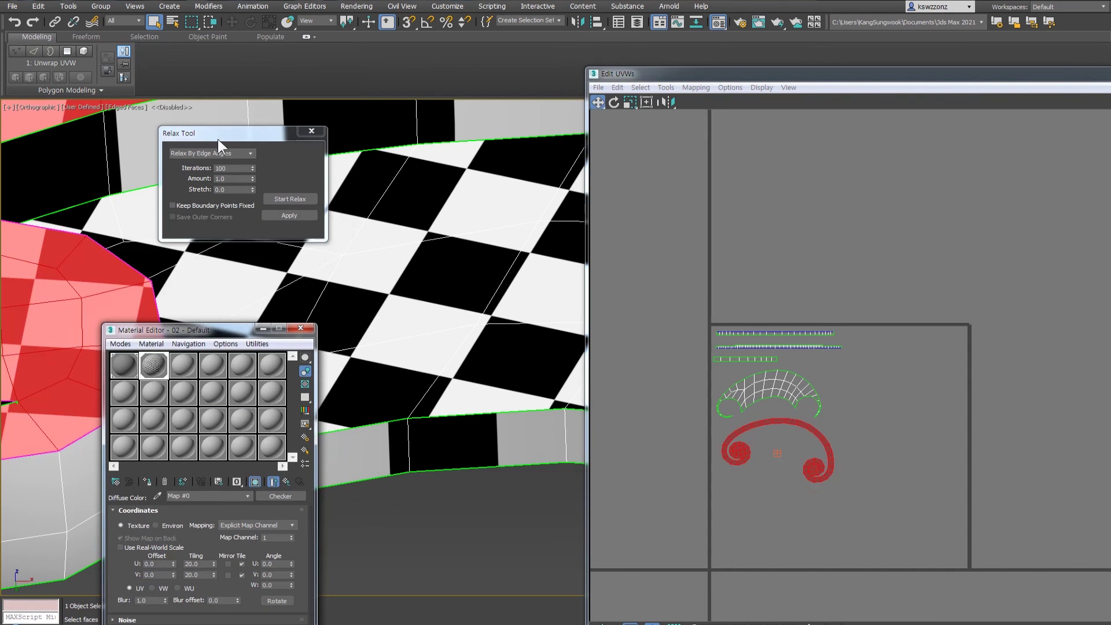
left_click_drag(218, 139, 416, 492)
key("z")
middle_click_drag(385, 356, 391, 348, "alt")
scroll(473, 271, "up", 3)
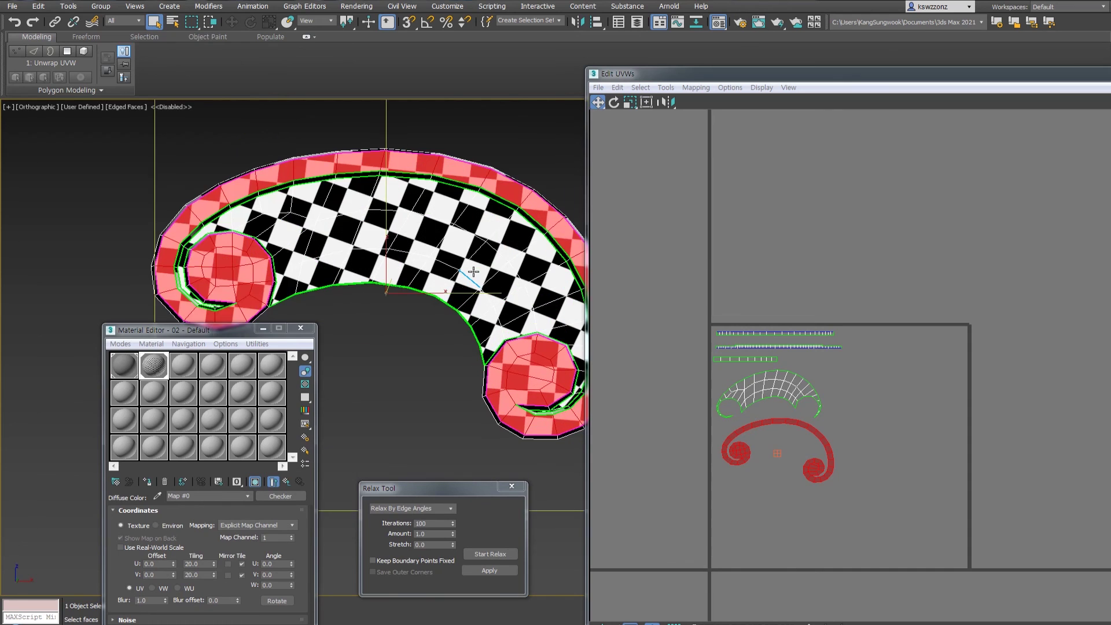
middle_click_drag(474, 271, 481, 290, "alt")
mouse_move(416, 338)
middle_mouse_down("alt")
mouse_move(447, 269)
mouse_move(425, 320)
middle_mouse_up("alt")
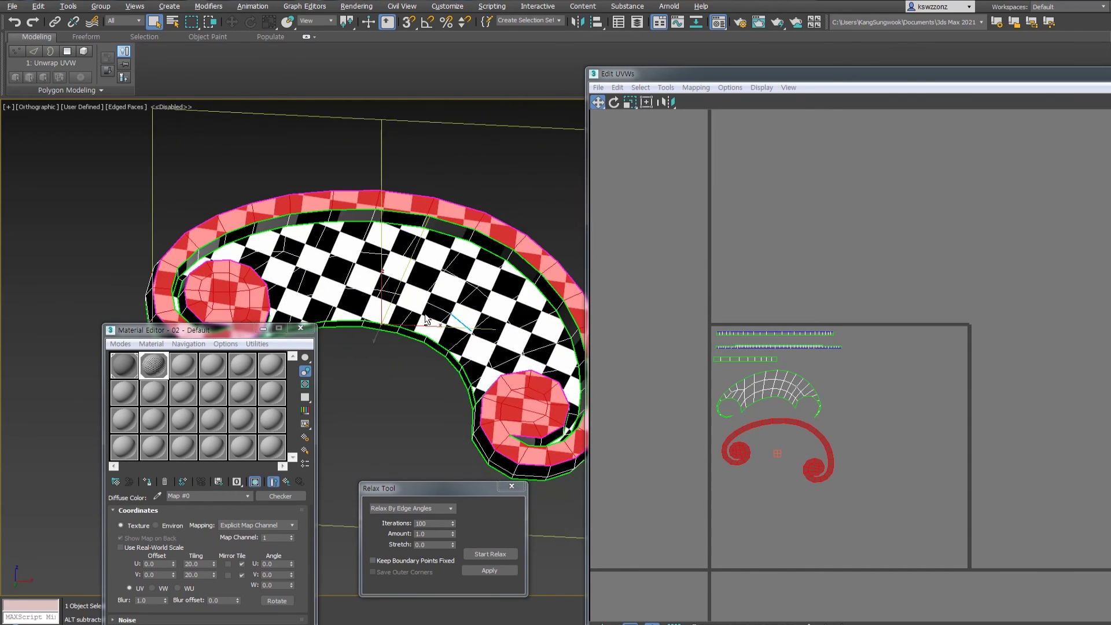
Select all the UV pieces and shift the whole group slightly inward from the UV tile's upper-left corner.
left_click(694, 561)
key("ctrl+a")
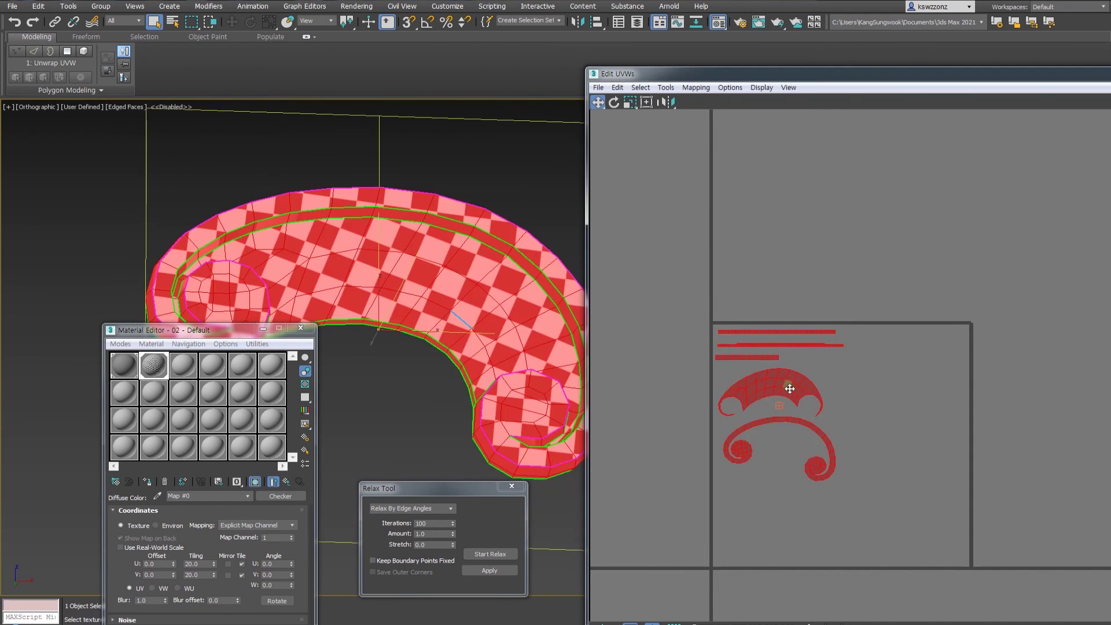
left_click_drag(790, 389, 803, 402)
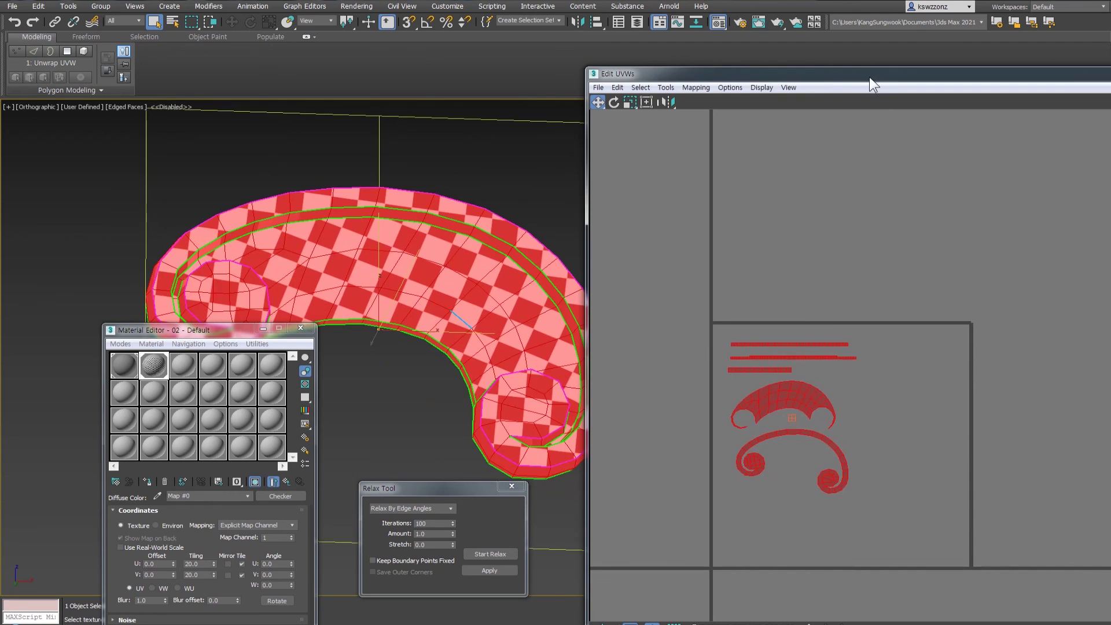
Pack all the UV pieces into the tile using Non-Convex packing with 0.05 padding and Normalize Clusters enabled.
left_click_drag(870, 76, 515, 31)
left_click(888, 451)
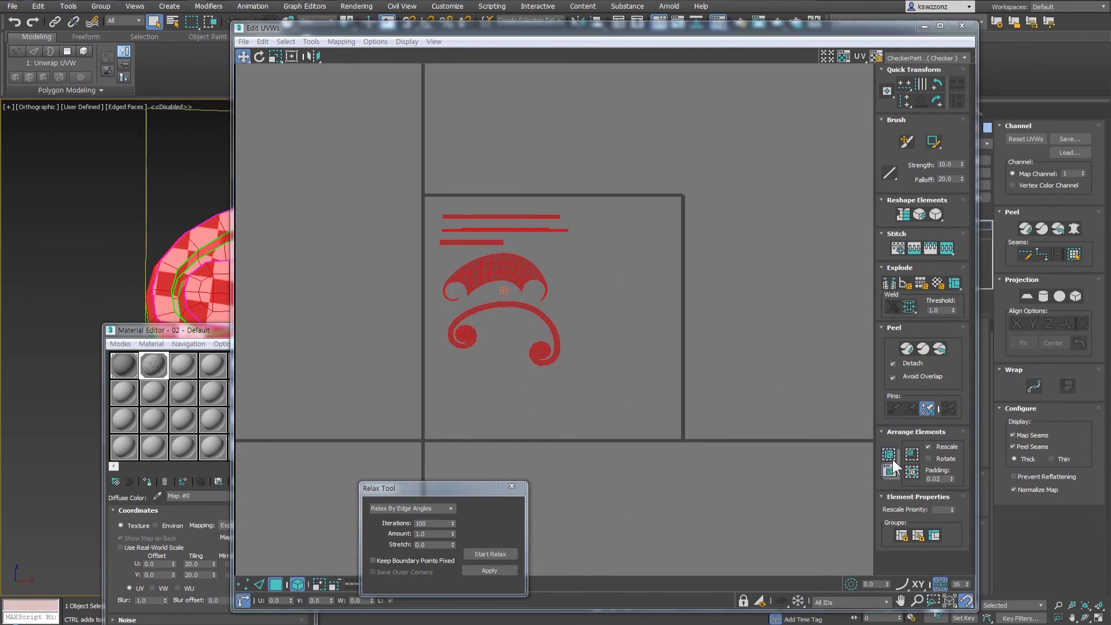
left_click(891, 473)
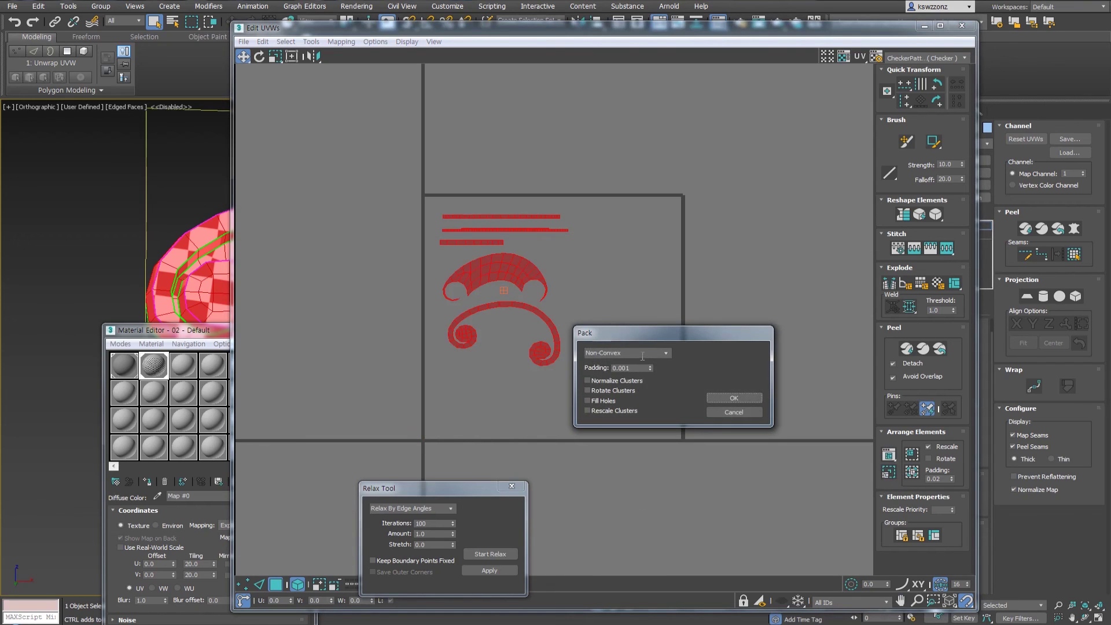
double_click(627, 368)
left_click(597, 381)
left_click(742, 398)
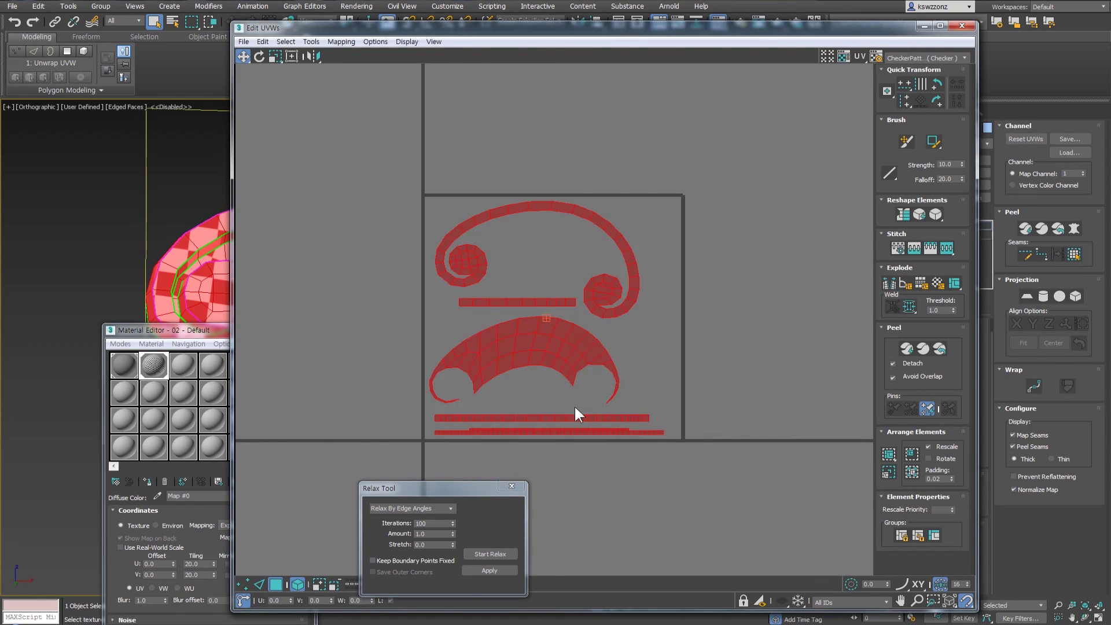
left_click(891, 454)
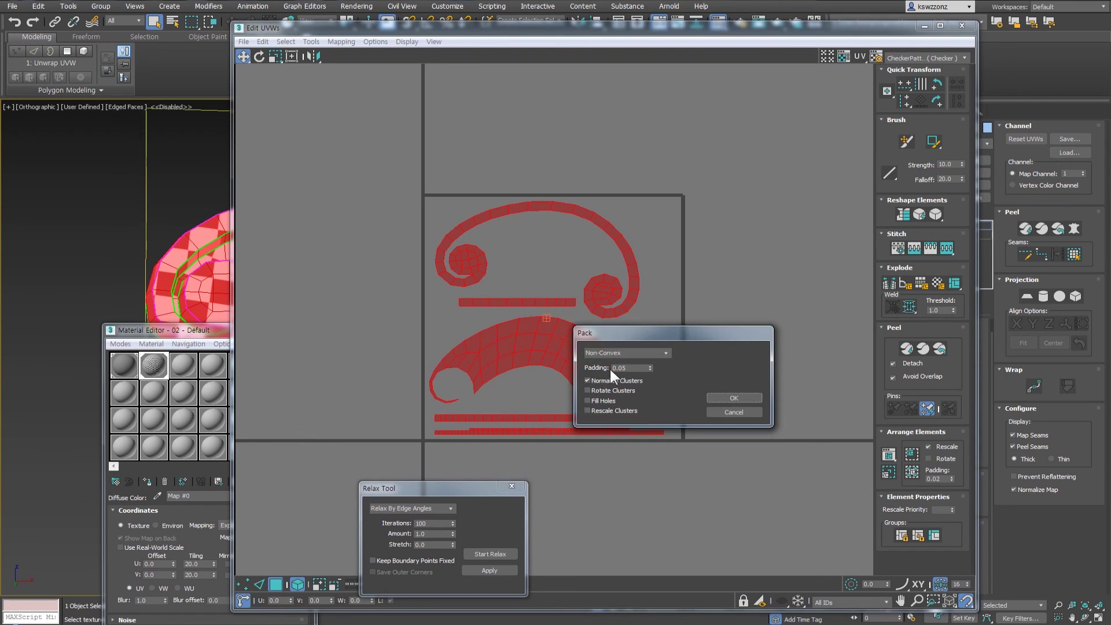
left_click(734, 397)
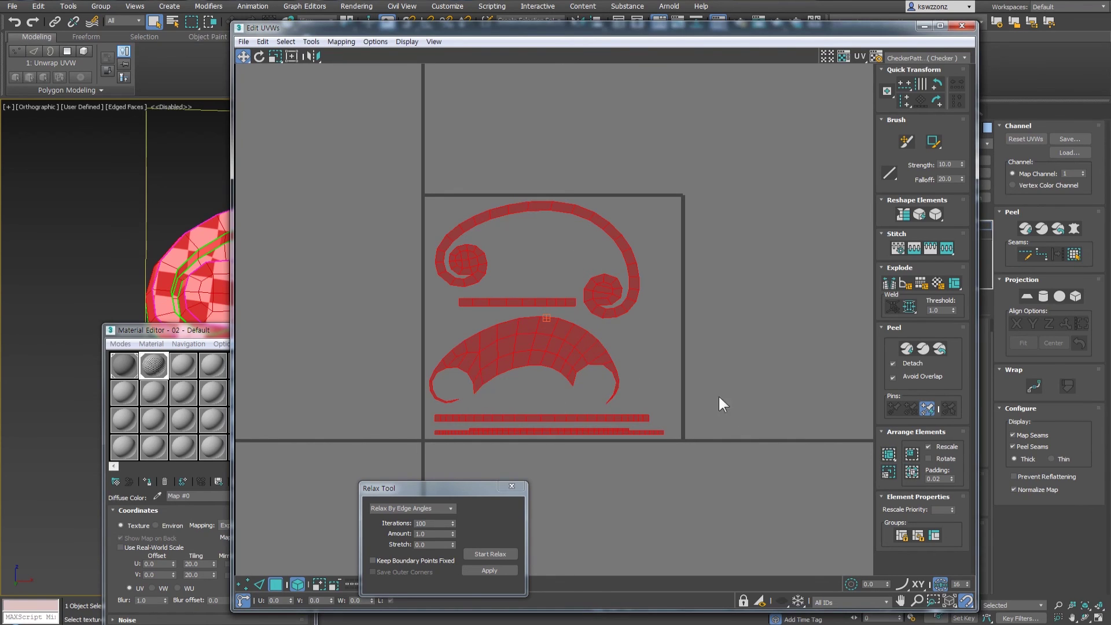
Reselect all the packed UV pieces and examine how they fit within the UV tile.
middle_click_drag(626, 289, 641, 315)
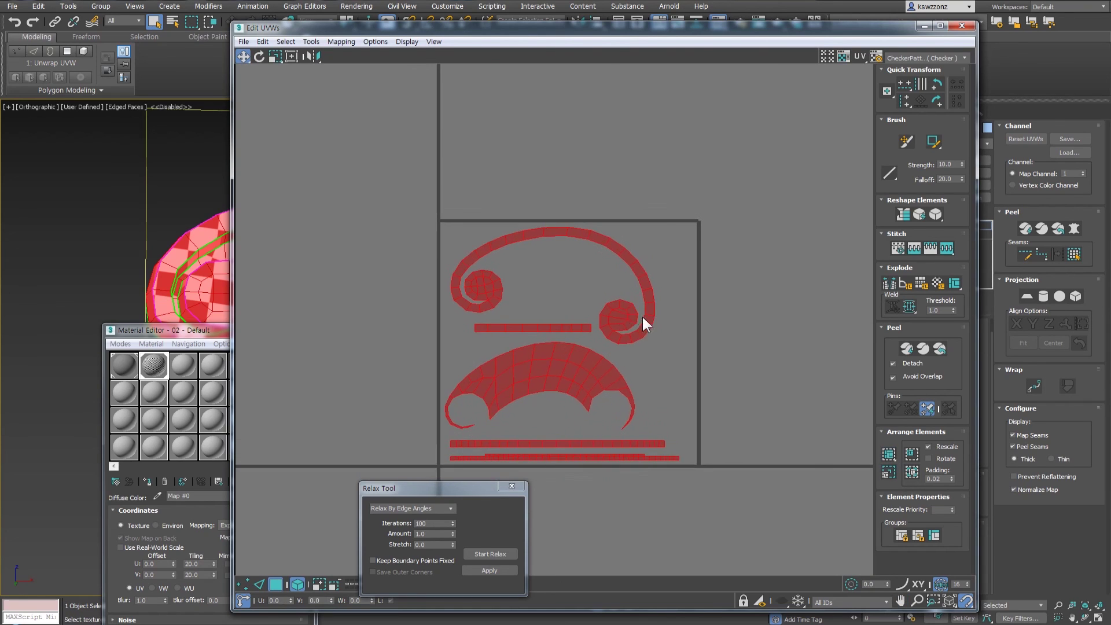
scroll(620, 324, "up", 2)
scroll(596, 343, "down", 3)
left_click(675, 364)
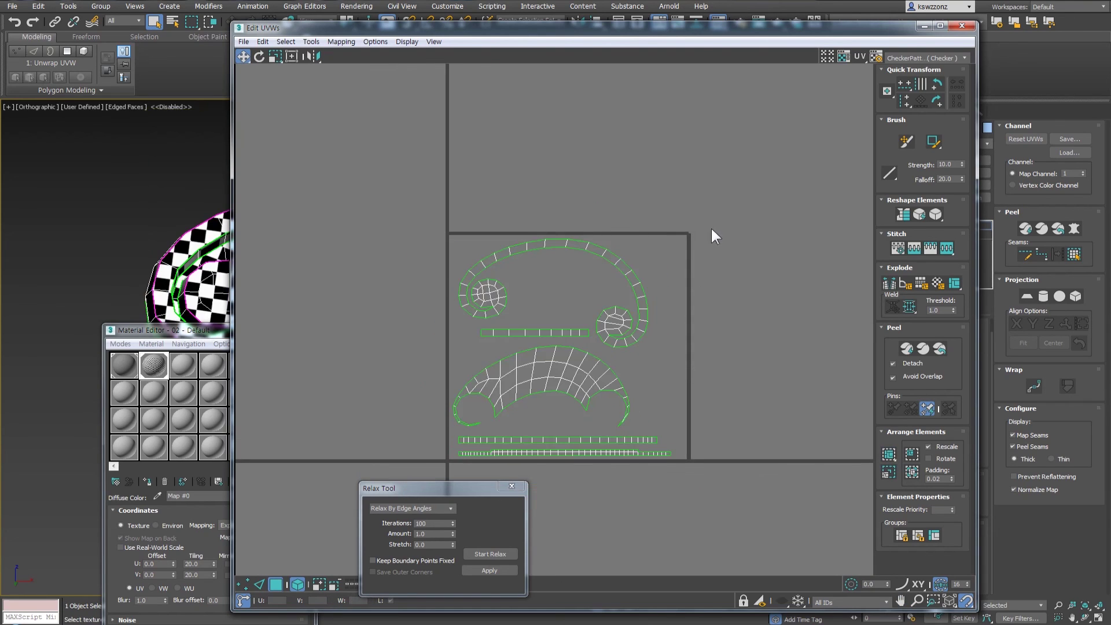
key("ctrl+a")
middle_click_drag(648, 338, 650, 373)
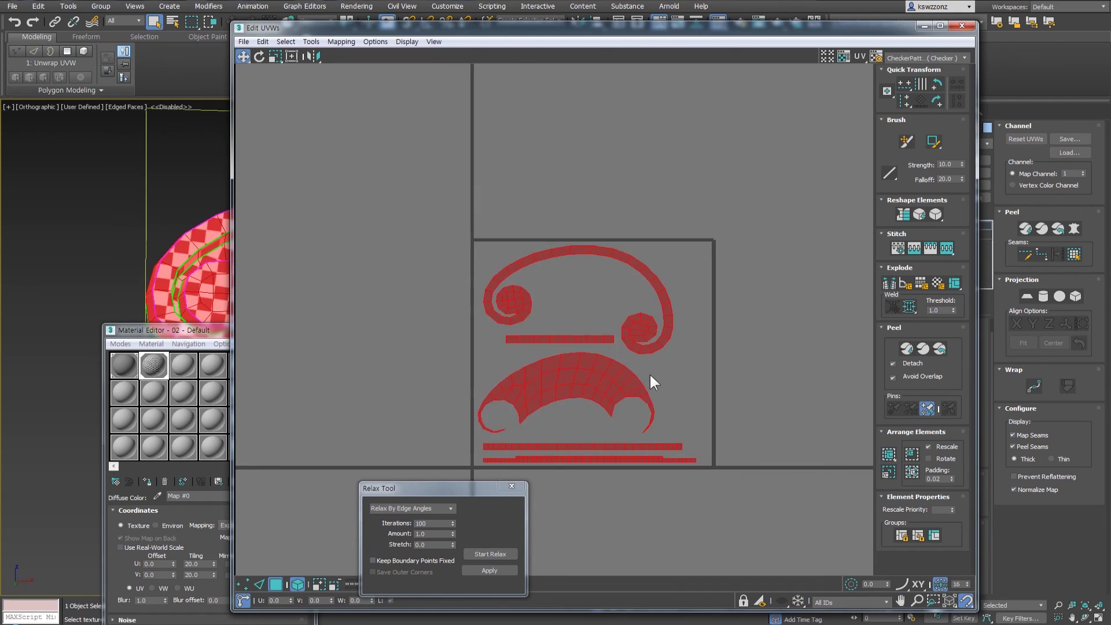
scroll(646, 384, "down", 3)
scroll(648, 325, "down", 3)
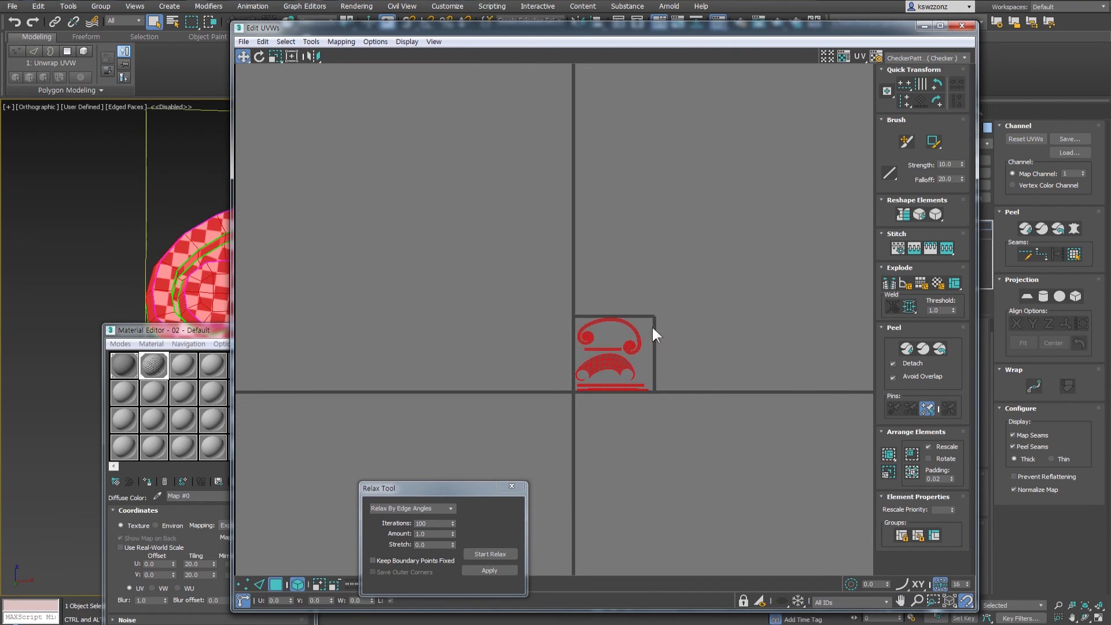
Move the UV editor window clear of the model and examine the checker pattern produced by the packed layout.
left_click_drag(795, 29, 722, 19)
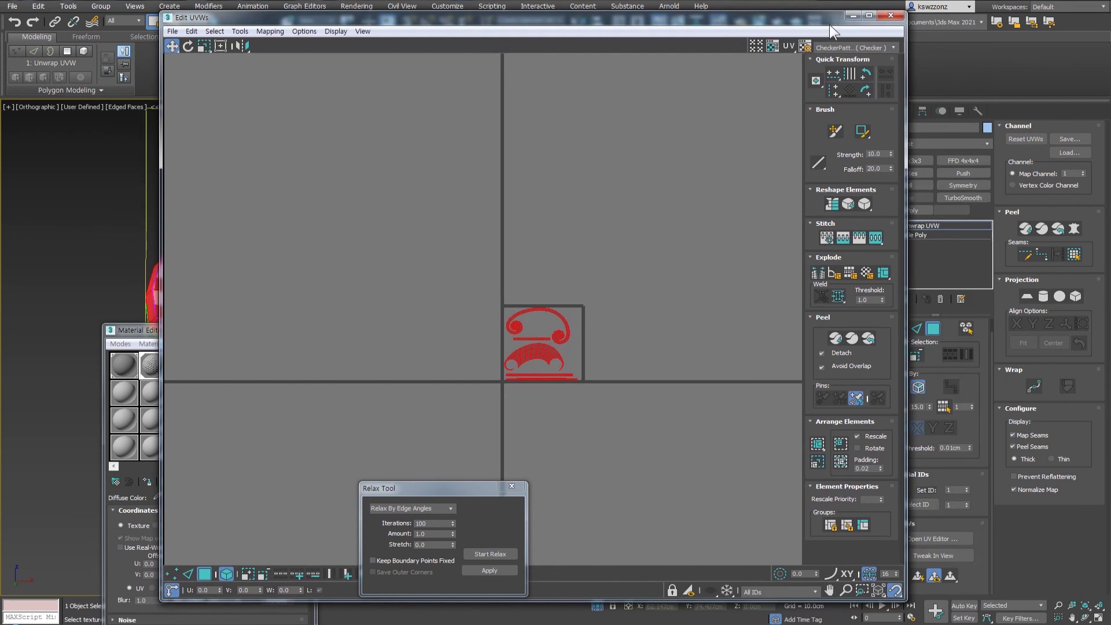
left_click_drag(822, 23, 754, 17)
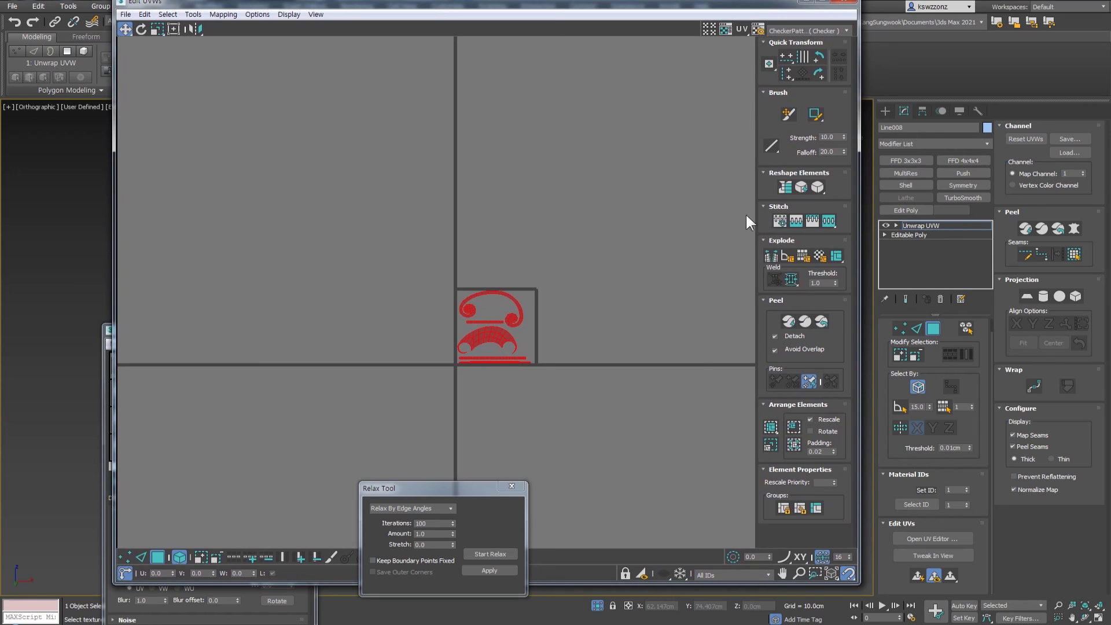
left_click(484, 363)
scroll(482, 377, "up", 1)
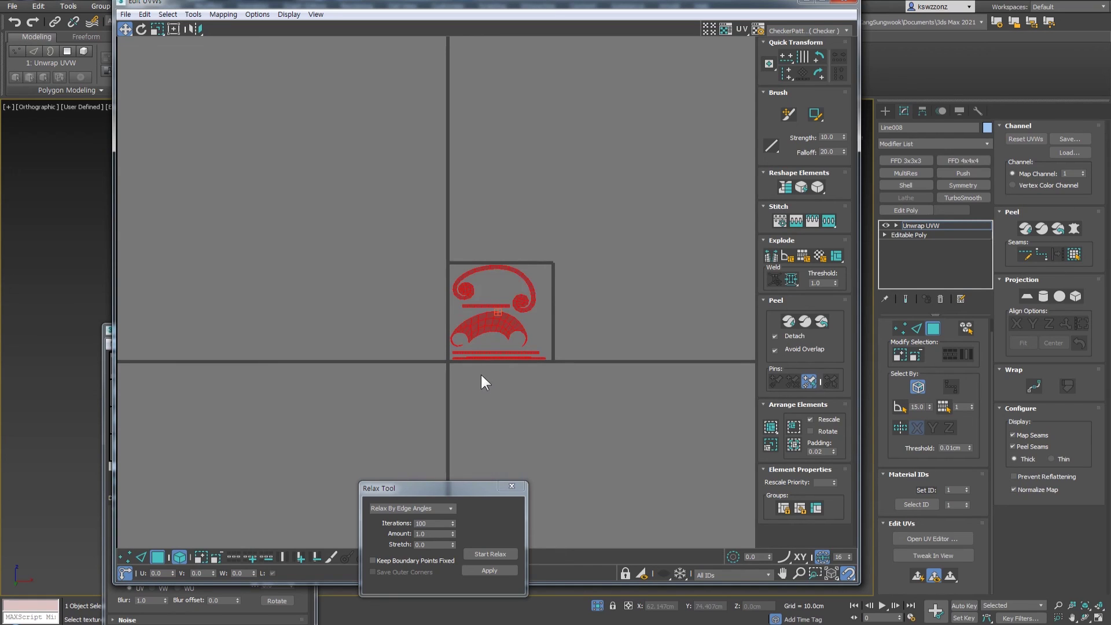
scroll(515, 342, "up", 3)
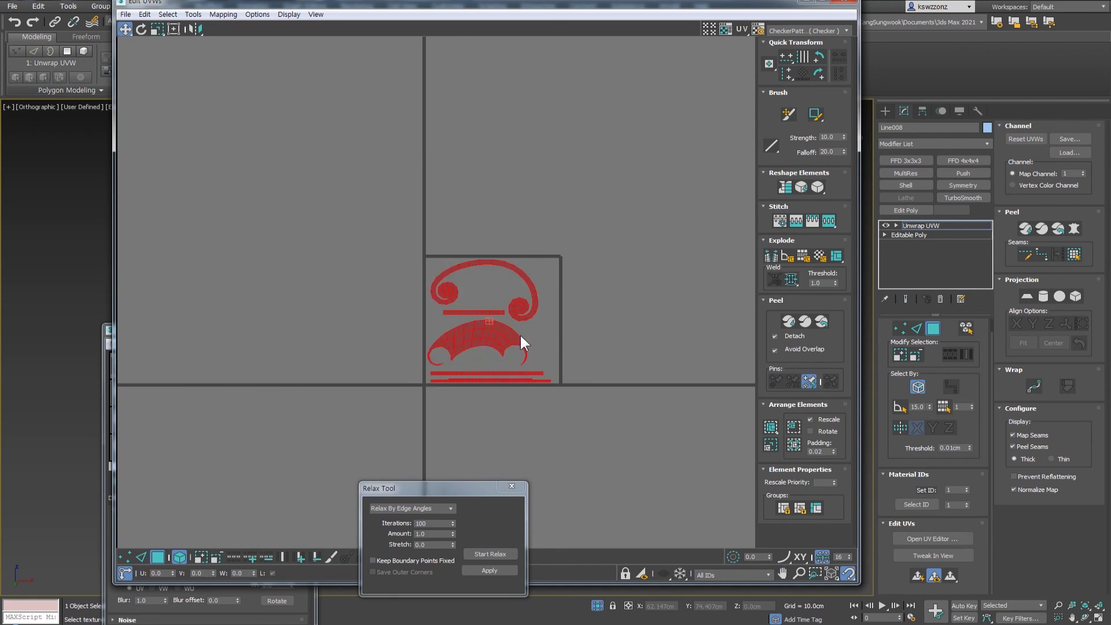
left_click_drag(732, 4, 683, 11)
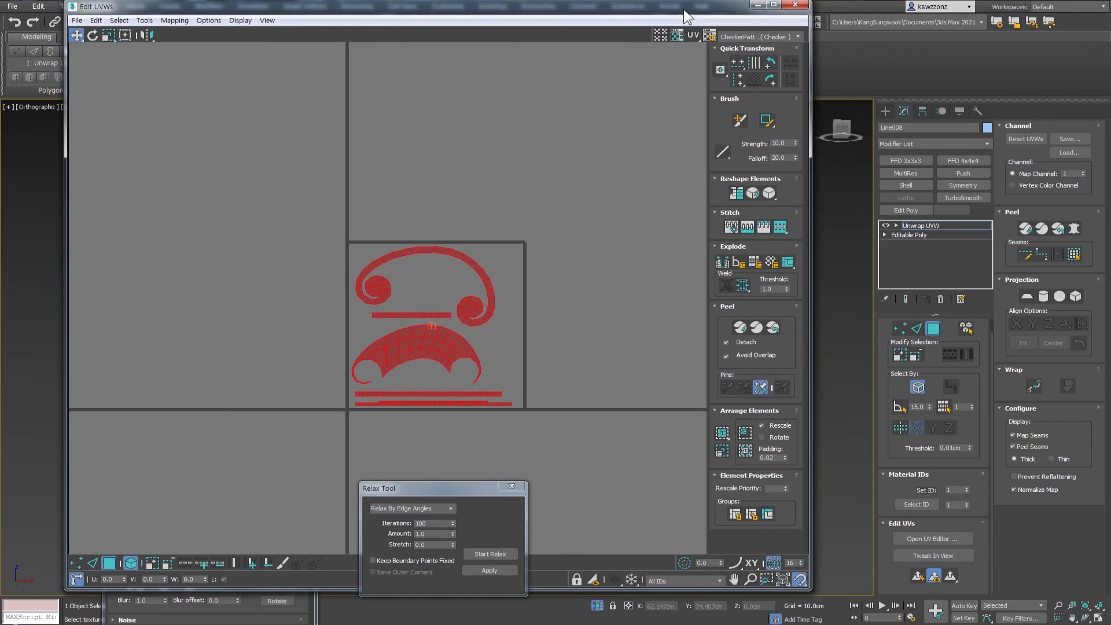
left_click_drag(505, 6, 1016, 144)
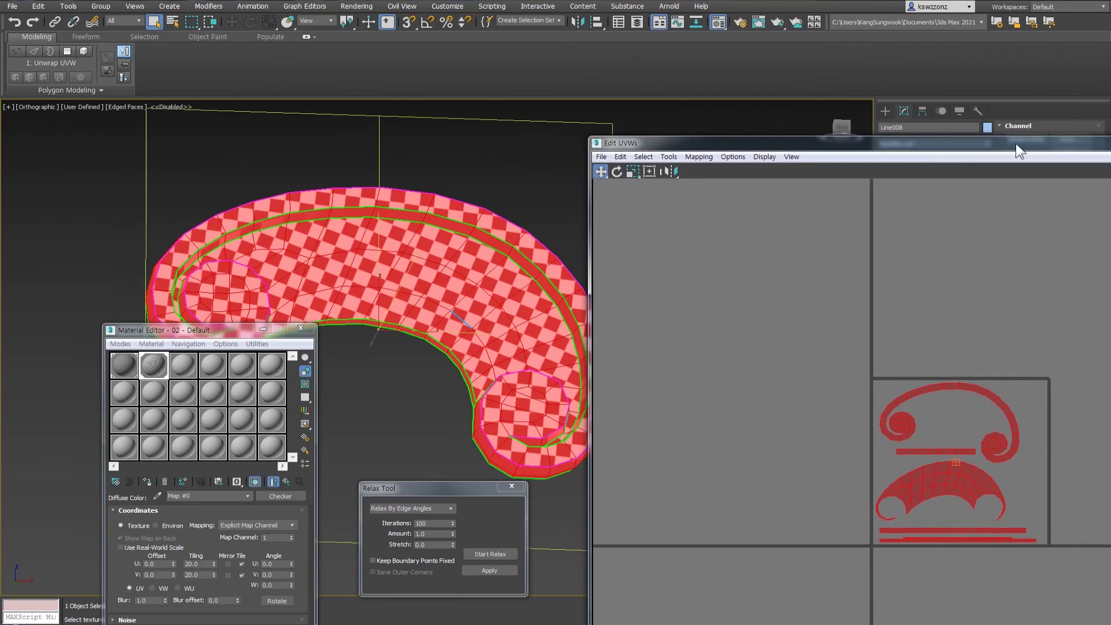
left_click_drag(719, 148, 450, 352)
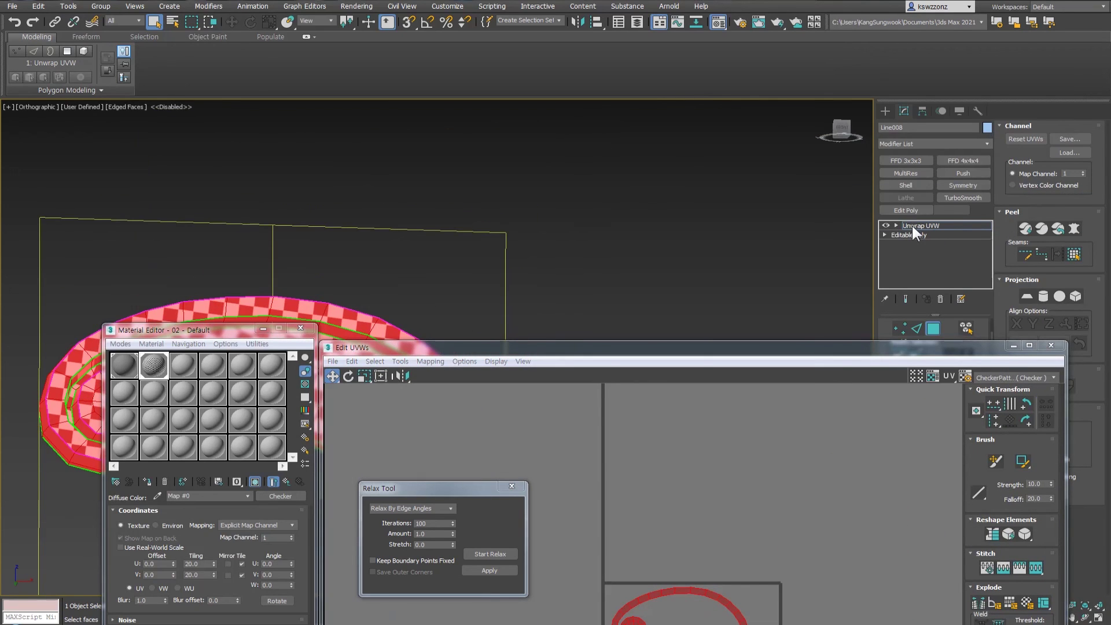
Collapse the Unwrap UVW modifier into the Editable Poly and leave vertex sub-object mode off.
middle_click_drag(605, 266, 946, 380, "alt")
key("ctrl+z")
left_click(902, 337)
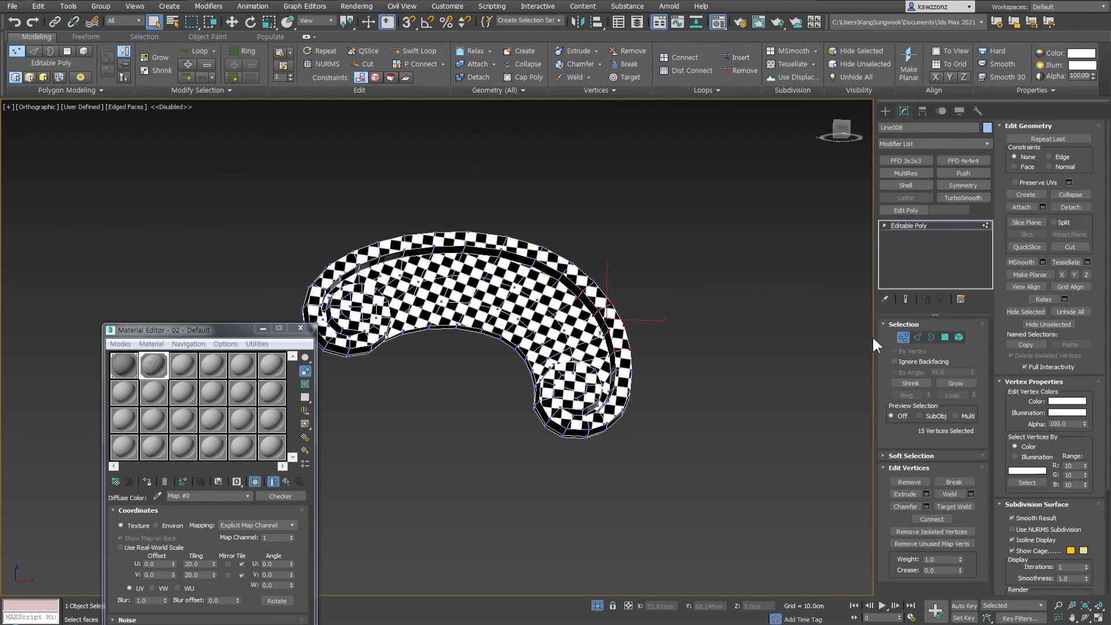
left_click(903, 336)
Put the Unwrap UVW modifier back on the Editable Poly and open its UV editor over the viewport.
middle_click_drag(638, 335, 655, 373)
key("ctrl+y")
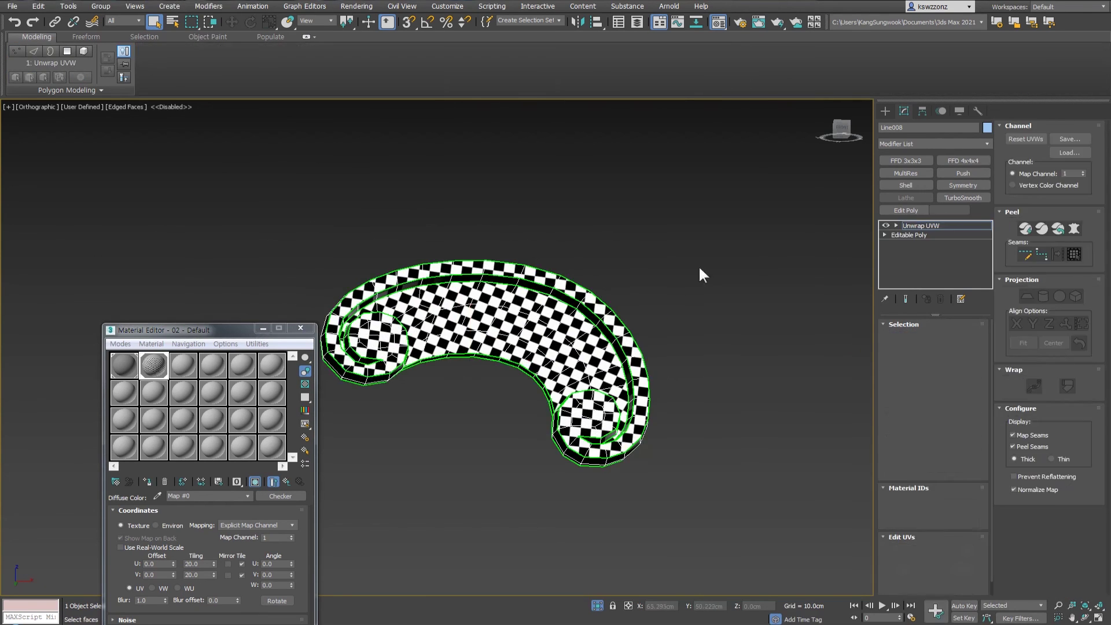
left_click(933, 553)
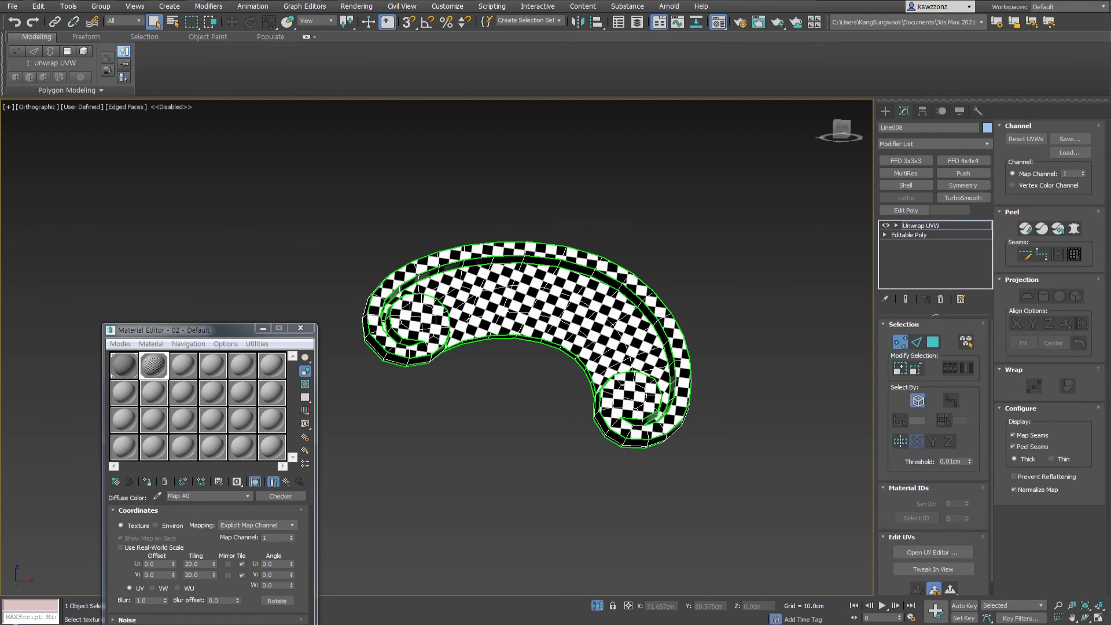
left_click_drag(724, 172, 345, 184)
left_click_drag(610, 180, 586, 50)
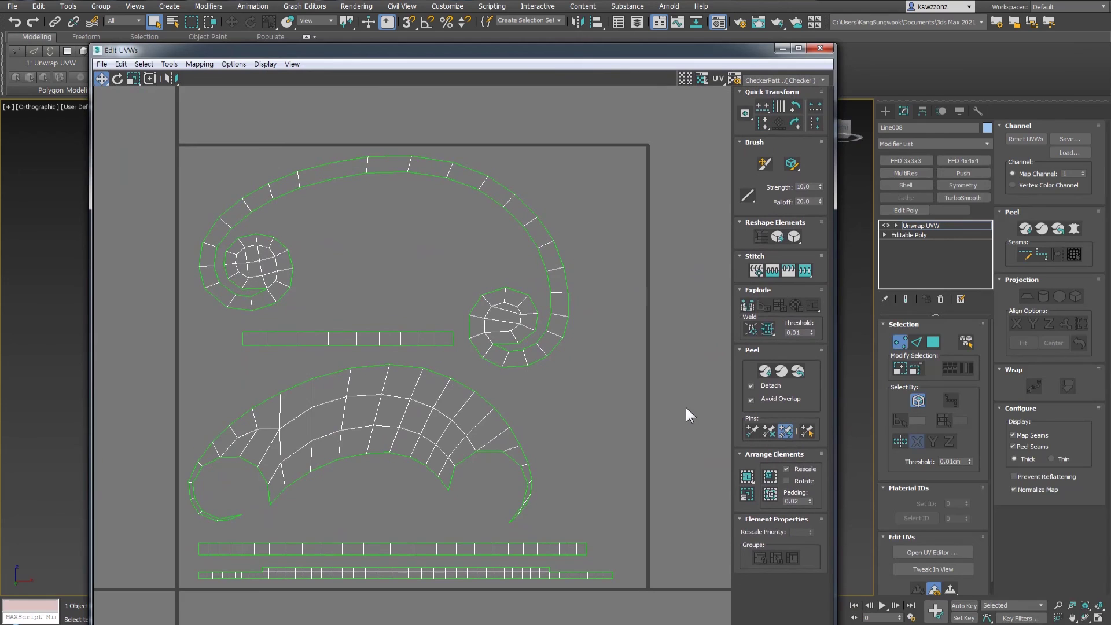
Select the short straight strip between the scroll and arch UV pieces and examine its matching seams in the layout.
scroll(652, 335, "up", 1)
scroll(533, 301, "up", 2)
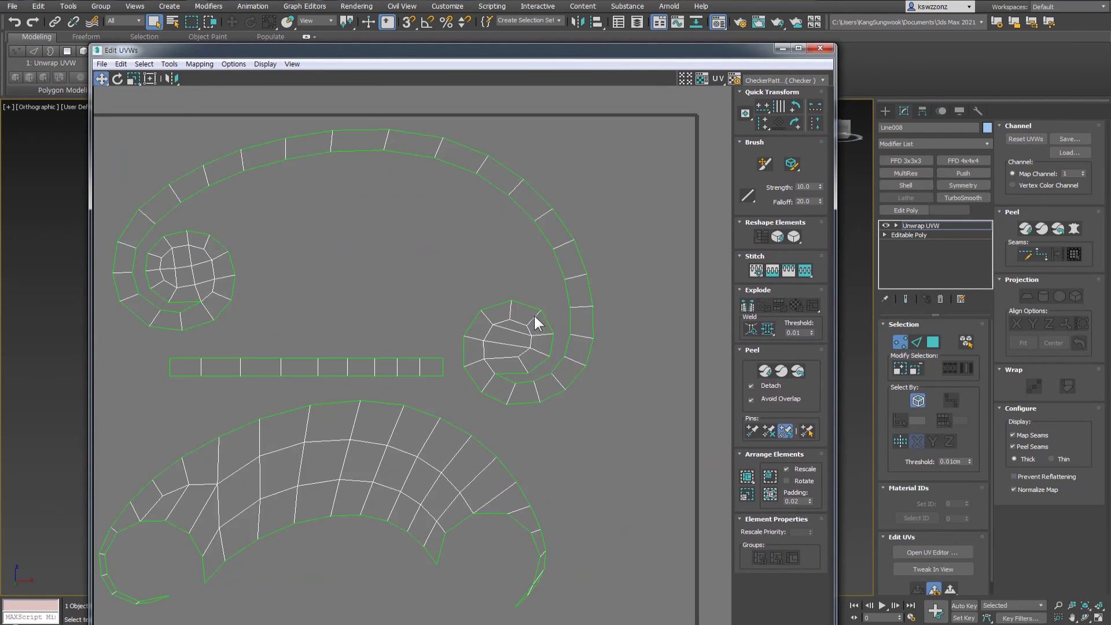
scroll(533, 320, "down", 3)
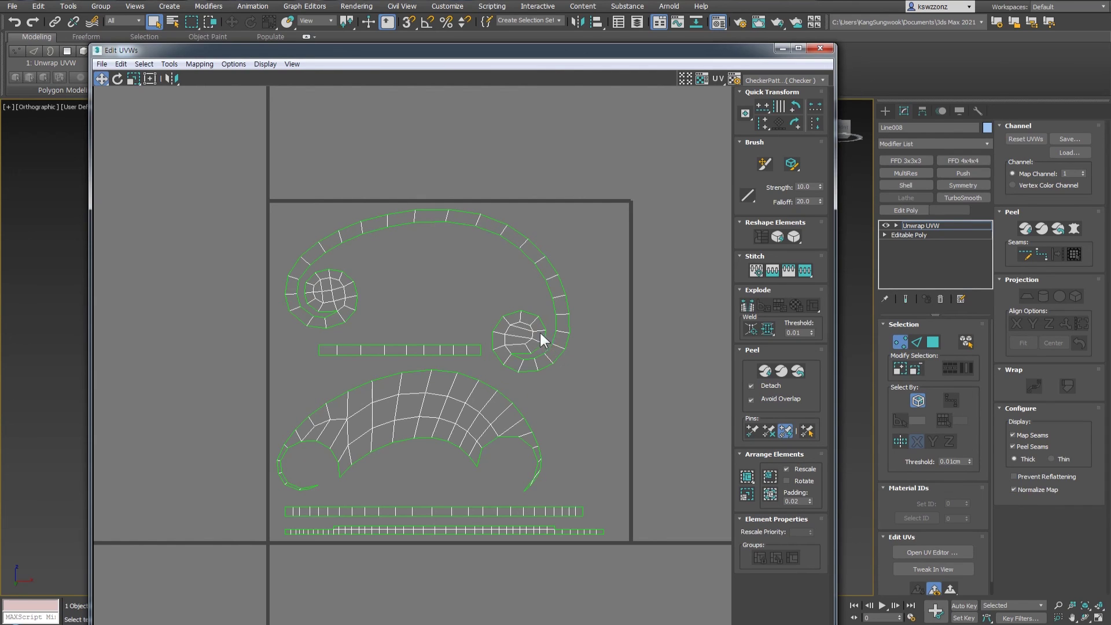
key("1")
scroll(471, 331, "up", 2)
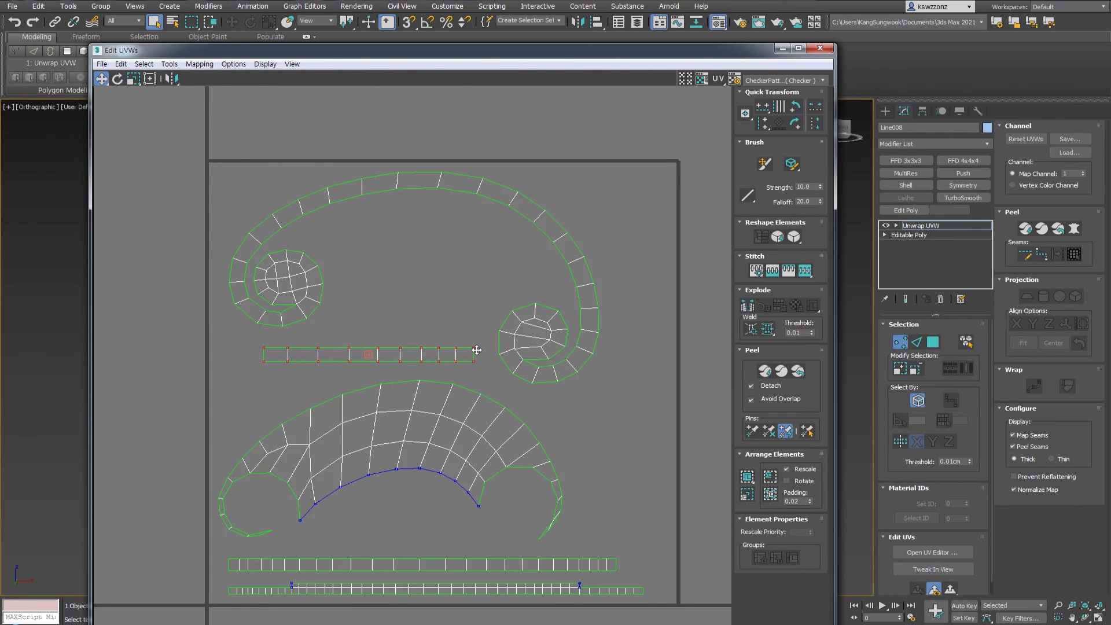
scroll(489, 382, "down", 2)
scroll(497, 386, "up", 3)
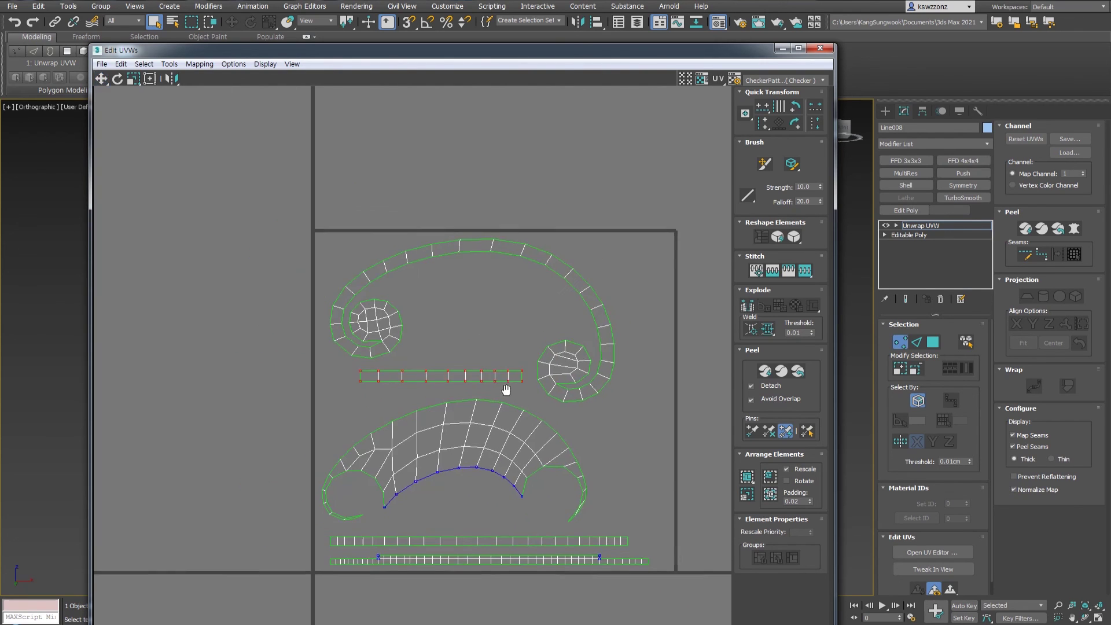
Collapse the model to a plain Editable Poly again and view the whole checkered shape.
scroll(532, 370, "down", 1)
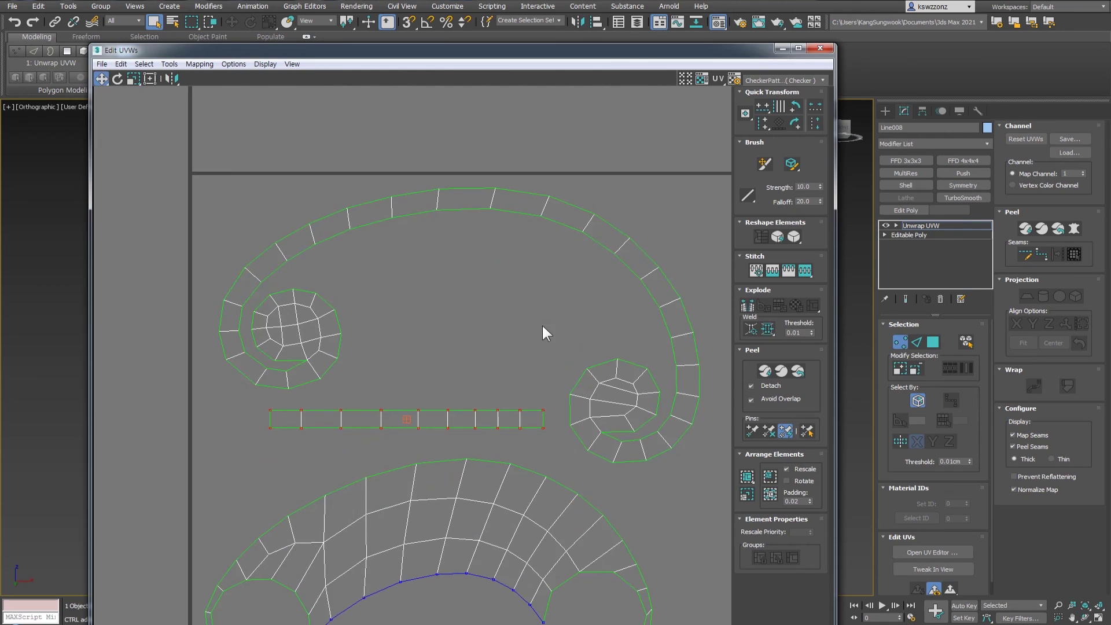
scroll(541, 312, "down", 2)
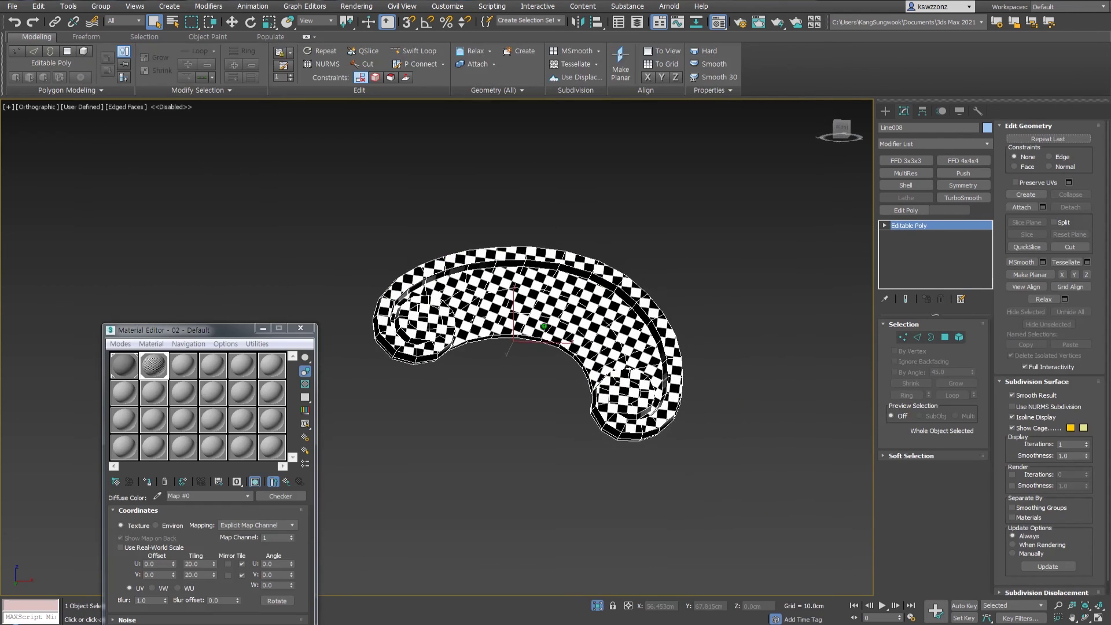
middle_click_drag(522, 350, 535, 409)
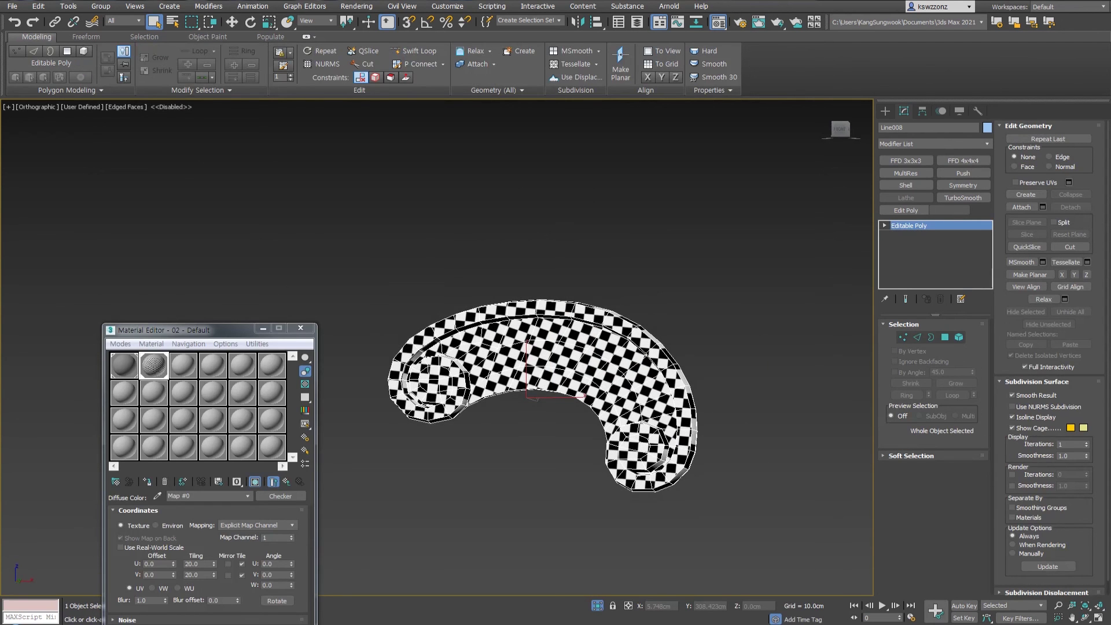